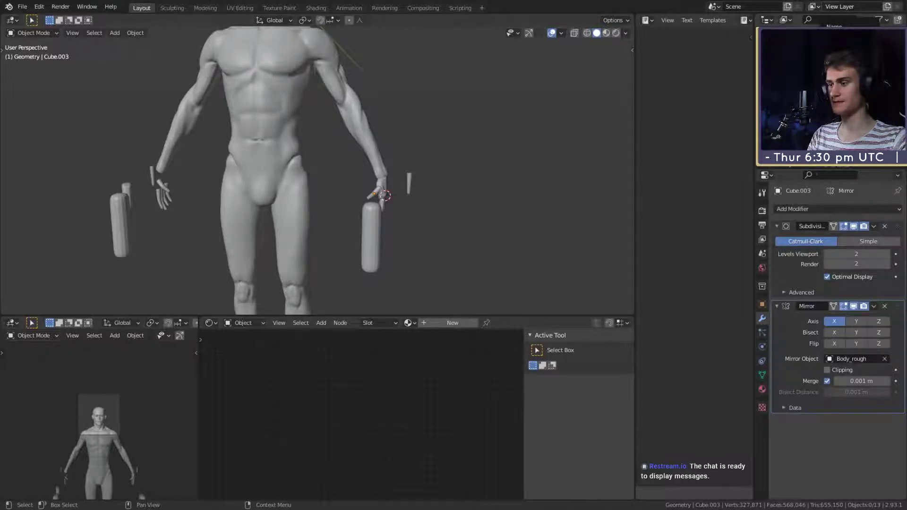
Step: Examine the figure's hands and the detached pieces floating around the body from several angles
{"action": "key", "text": "alt+Tab"}
{"action": "key", "text": "alt+Tab"}
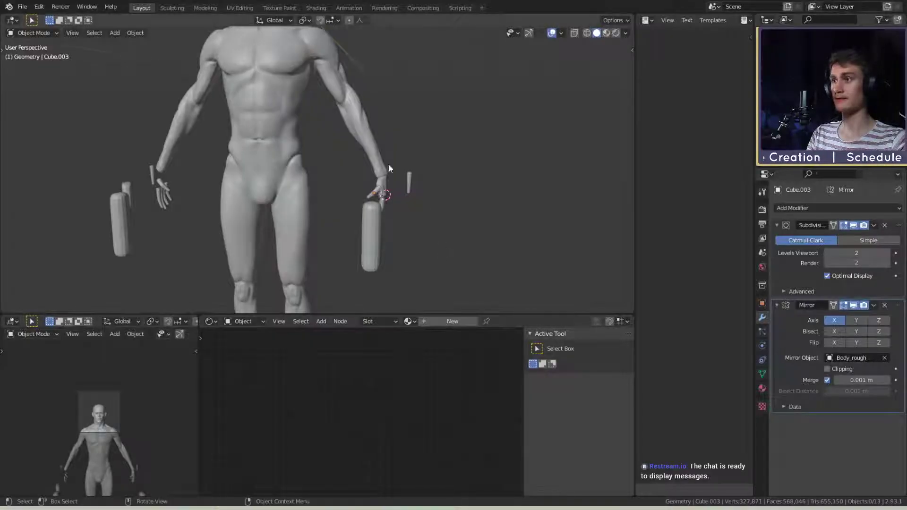
{"action": "scroll", "coordinate": [388, 164], "scroll_direction": "down", "scroll_amount": 6}
{"action": "scroll", "coordinate": [381, 242], "scroll_direction": "up", "scroll_amount": 5}
{"action": "middle_click_drag", "start_coordinate": [381, 242], "coordinate": [317, 239]}
{"action": "scroll", "coordinate": [343, 212], "scroll_direction": "up", "scroll_amount": 6}
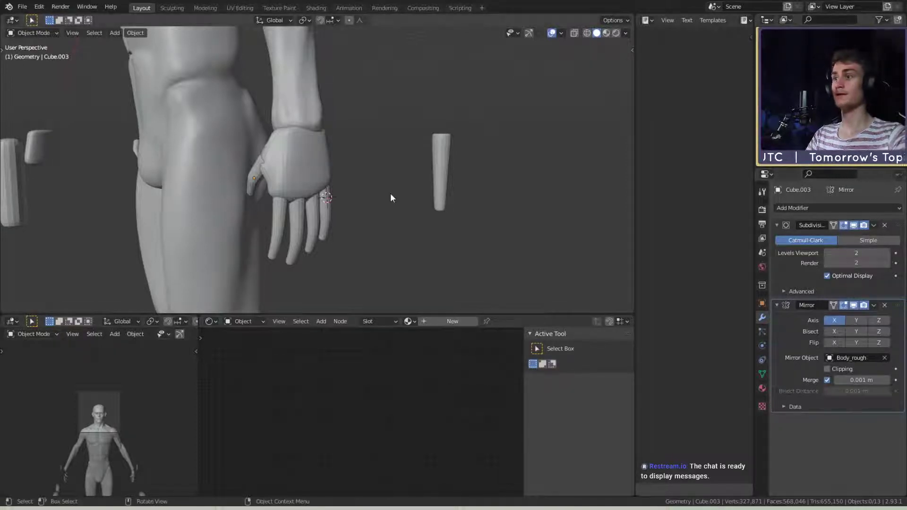
{"action": "middle_click_drag", "start_coordinate": [390, 194], "coordinate": [369, 229]}
{"action": "scroll", "coordinate": [368, 230], "scroll_direction": "down", "scroll_amount": 3}
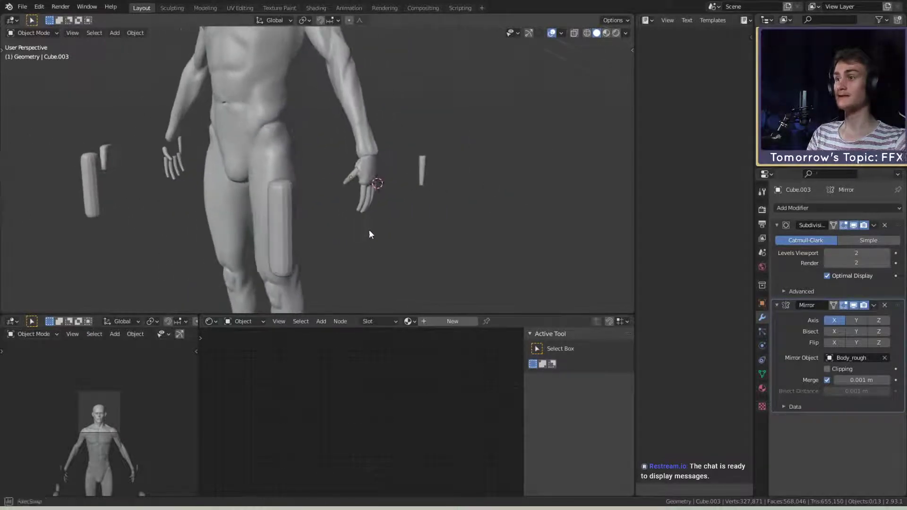
{"action": "middle_click_drag", "start_coordinate": [236, 205], "coordinate": [222, 207]}
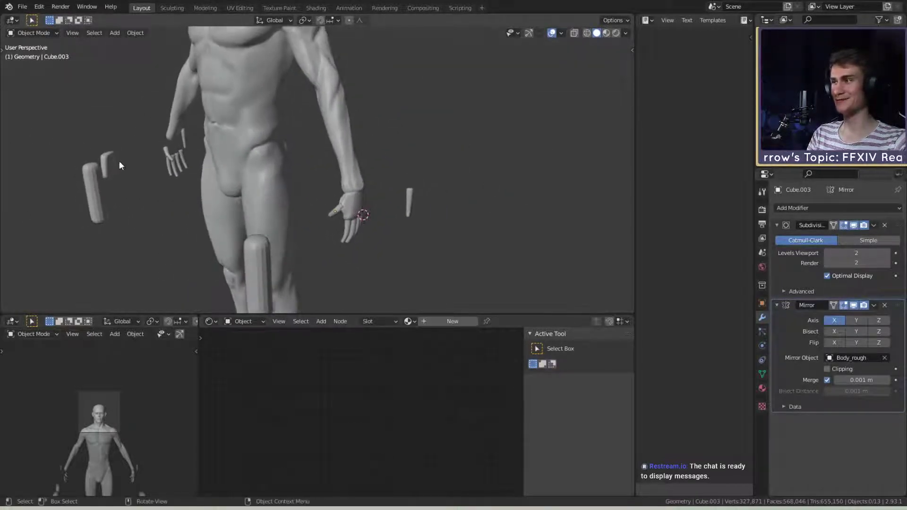
Step: Delete the displaced copy of the palm floating beside the opposite hand from the palm object's mesh
{"action": "left_click", "coordinate": [118, 161]}
{"action": "middle_click_drag", "start_coordinate": [123, 162], "coordinate": [359, 236]}
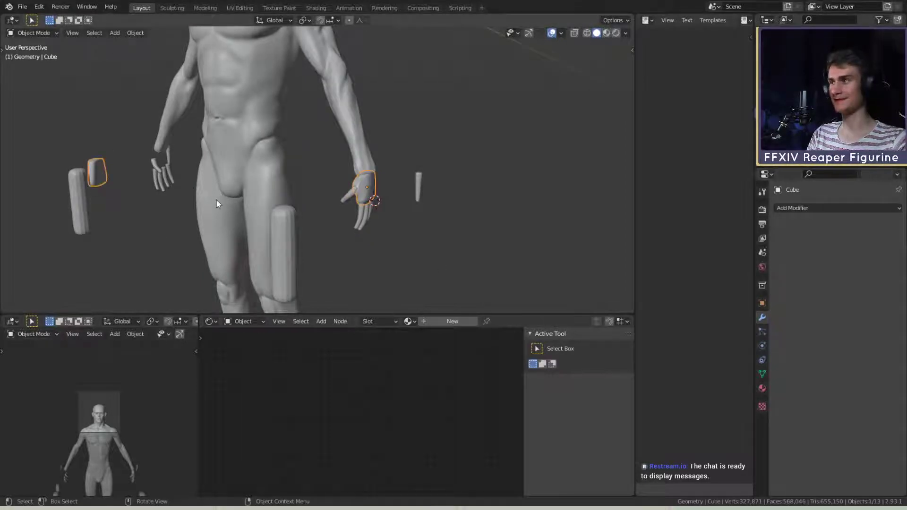
{"action": "key", "text": "Tab"}
{"action": "middle_click_drag", "start_coordinate": [216, 202], "coordinate": [310, 215], "text": "shift"}
{"action": "scroll", "coordinate": [323, 218], "scroll_direction": "up", "scroll_amount": 2}
{"action": "key", "text": "alt+z"}
{"action": "key", "text": "c"}
{"action": "left_click_drag", "start_coordinate": [255, 177], "coordinate": [243, 176]}
{"action": "key", "text": "Escape"}
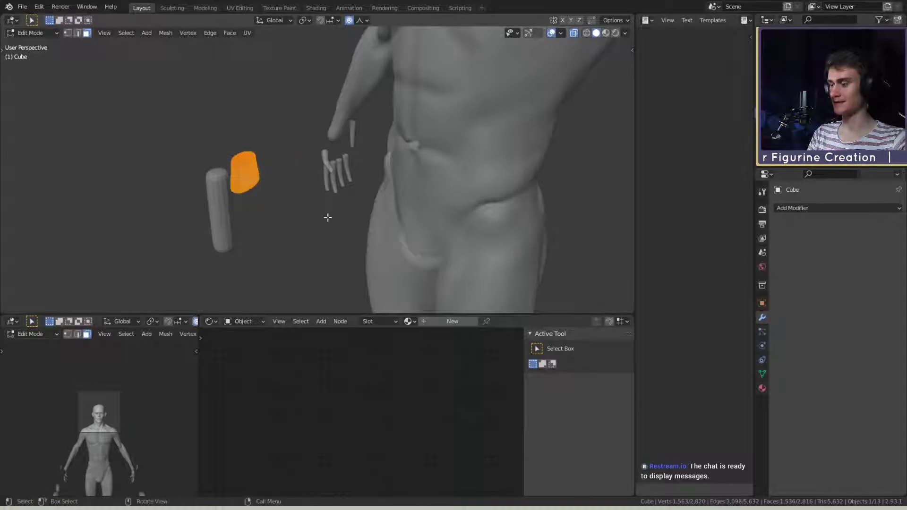
{"action": "key", "text": "x"}
{"action": "left_click", "coordinate": [305, 217]}
{"action": "key", "text": "Tab"}
{"action": "scroll", "coordinate": [325, 239], "scroll_direction": "down", "scroll_amount": 4}
{"action": "middle_click_drag", "start_coordinate": [325, 236], "coordinate": [372, 229]}
{"action": "key", "text": "alt+z"}
{"action": "scroll", "coordinate": [370, 228], "scroll_direction": "up", "scroll_amount": 3}
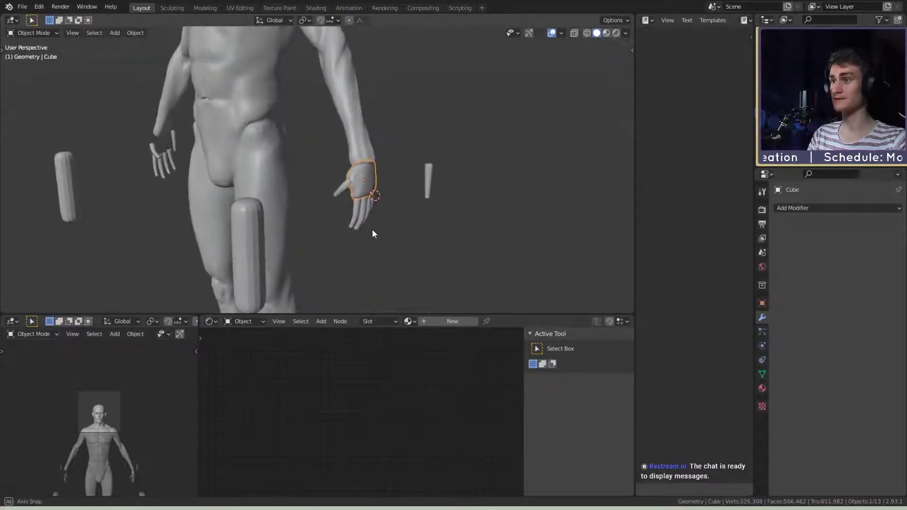
Step: Inspect the whole body and how the arms line up with the hands
{"action": "left_click", "coordinate": [404, 143]}
{"action": "scroll", "coordinate": [405, 143], "scroll_direction": "down", "scroll_amount": 4}
{"action": "middle_click_drag", "start_coordinate": [397, 155], "coordinate": [401, 201]}
{"action": "scroll", "coordinate": [397, 146], "scroll_direction": "up", "scroll_amount": 2}
{"action": "middle_click_drag", "start_coordinate": [398, 147], "coordinate": [429, 209], "text": "shift"}
{"action": "scroll", "coordinate": [421, 171], "scroll_direction": "down", "scroll_amount": 2}
{"action": "scroll", "coordinate": [405, 204], "scroll_direction": "up", "scroll_amount": 2}
{"action": "scroll", "coordinate": [407, 204], "scroll_direction": "up", "scroll_amount": 2}
{"action": "scroll", "coordinate": [400, 204], "scroll_direction": "up", "scroll_amount": 2}
{"action": "scroll", "coordinate": [395, 189], "scroll_direction": "down", "scroll_amount": 3}
{"action": "scroll", "coordinate": [455, 197], "scroll_direction": "down", "scroll_amount": 2}
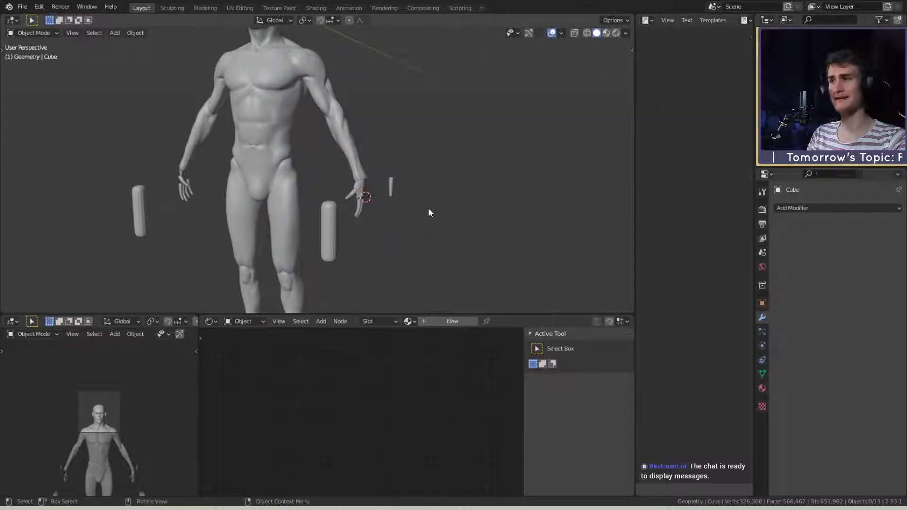
{"action": "scroll", "coordinate": [409, 203], "scroll_direction": "up", "scroll_amount": 2}
{"action": "mouse_move", "coordinate": [414, 211]}
{"action": "middle_mouse_down"}
{"action": "mouse_move", "coordinate": [355, 190]}
{"action": "mouse_move", "coordinate": [416, 257]}
{"action": "mouse_move", "coordinate": [421, 219]}
{"action": "middle_mouse_up"}
{"action": "left_click", "coordinate": [385, 152]}
{"action": "mouse_move", "coordinate": [384, 151]}
{"action": "middle_mouse_down", "text": "shift"}
{"action": "mouse_move", "coordinate": [413, 175]}
{"action": "mouse_move", "coordinate": [396, 160]}
{"action": "middle_mouse_up", "text": "shift"}
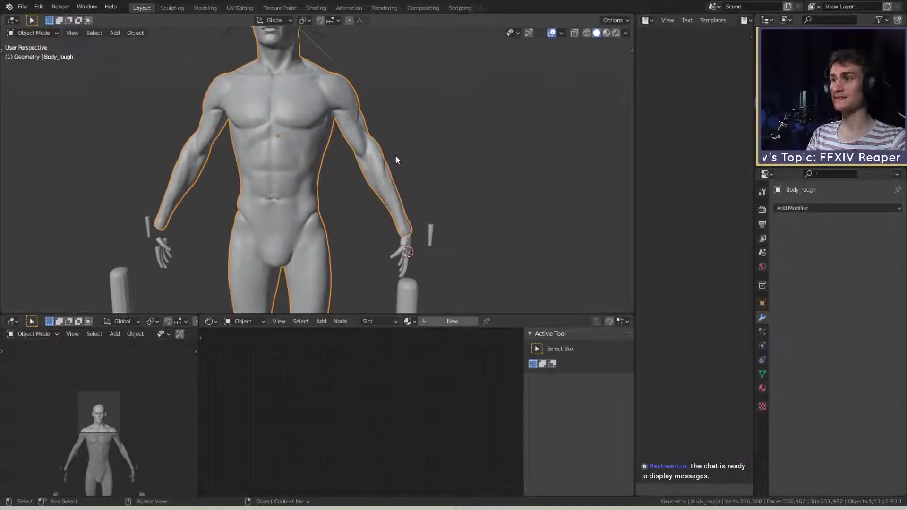
{"action": "scroll", "coordinate": [360, 142], "scroll_direction": "down", "scroll_amount": 4}
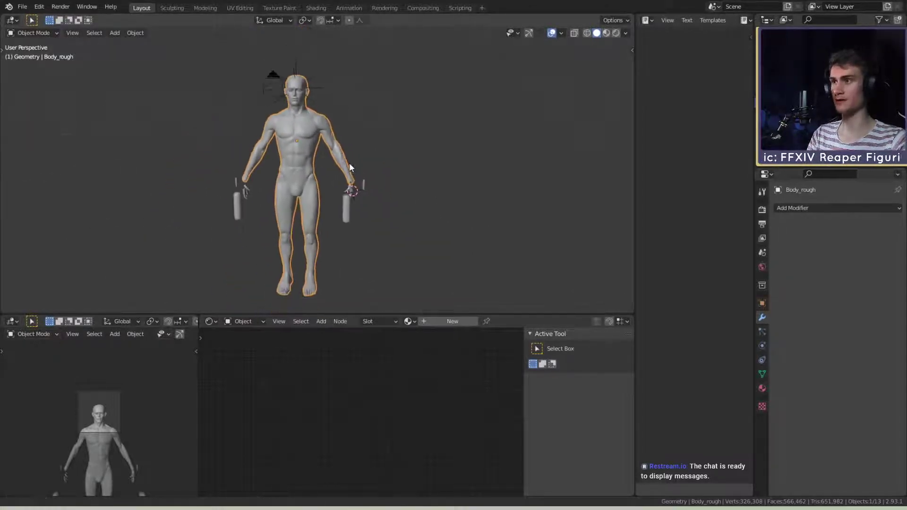
Step: Inspect the palm up close, including the thumb joint and the transition to the wrist
{"action": "scroll", "coordinate": [361, 171], "scroll_direction": "up", "scroll_amount": 2}
{"action": "middle_click_drag", "start_coordinate": [361, 171], "coordinate": [413, 188]}
{"action": "scroll", "coordinate": [369, 185], "scroll_direction": "up", "scroll_amount": 2}
{"action": "scroll", "coordinate": [326, 195], "scroll_direction": "up", "scroll_amount": 3}
{"action": "left_click", "coordinate": [398, 185]}
{"action": "left_click", "coordinate": [302, 191]}
{"action": "scroll", "coordinate": [407, 200], "scroll_direction": "up", "scroll_amount": 2}
{"action": "scroll", "coordinate": [413, 188], "scroll_direction": "down", "scroll_amount": 4}
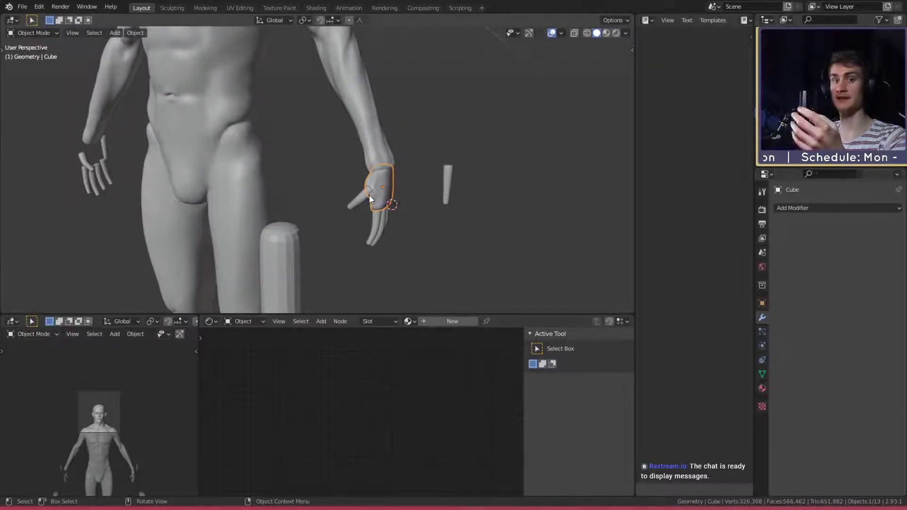
{"action": "middle_click_drag", "start_coordinate": [369, 195], "coordinate": [396, 216]}
{"action": "scroll", "coordinate": [392, 221], "scroll_direction": "down", "scroll_amount": 2}
{"action": "scroll", "coordinate": [402, 210], "scroll_direction": "up", "scroll_amount": 3}
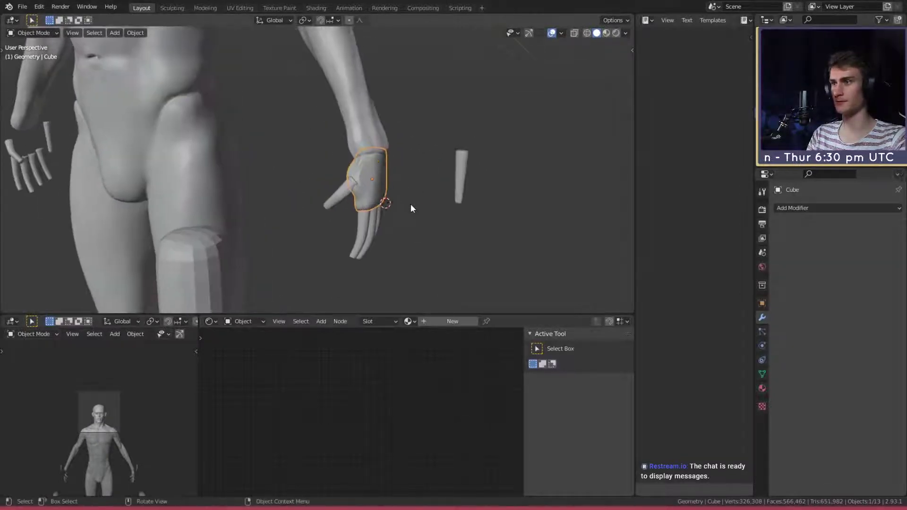
{"action": "scroll", "coordinate": [299, 178], "scroll_direction": "up", "scroll_amount": 2}
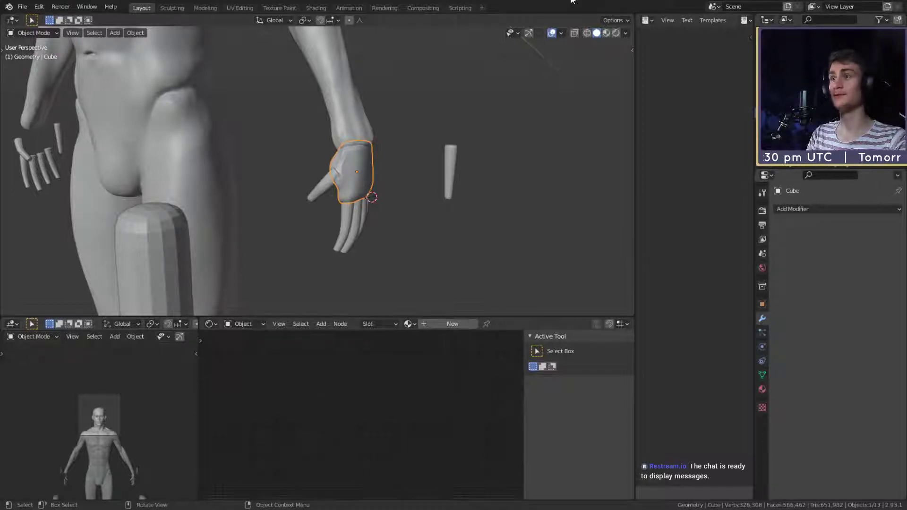
{"action": "scroll", "coordinate": [405, 208], "scroll_direction": "up", "scroll_amount": 5}
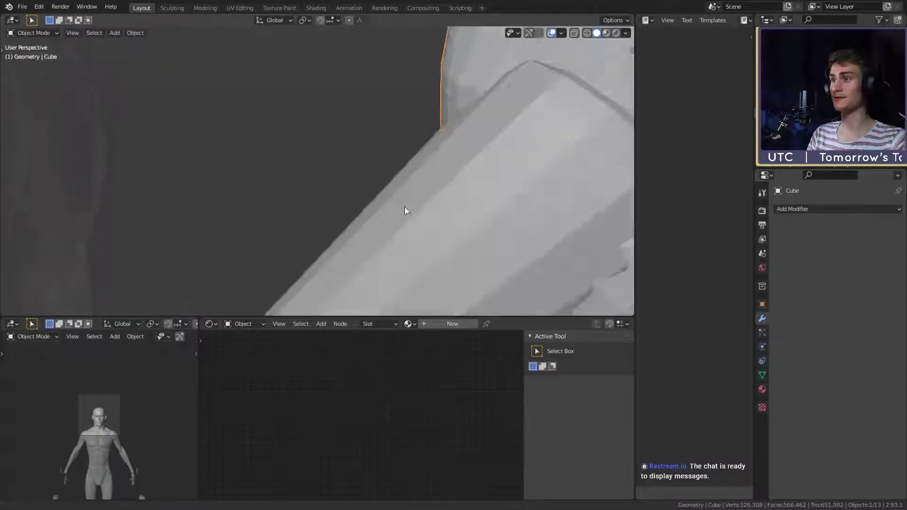
{"action": "scroll", "coordinate": [361, 196], "scroll_direction": "down", "scroll_amount": 6}
{"action": "scroll", "coordinate": [371, 211], "scroll_direction": "up", "scroll_amount": 3}
{"action": "scroll", "coordinate": [378, 228], "scroll_direction": "up", "scroll_amount": 4}
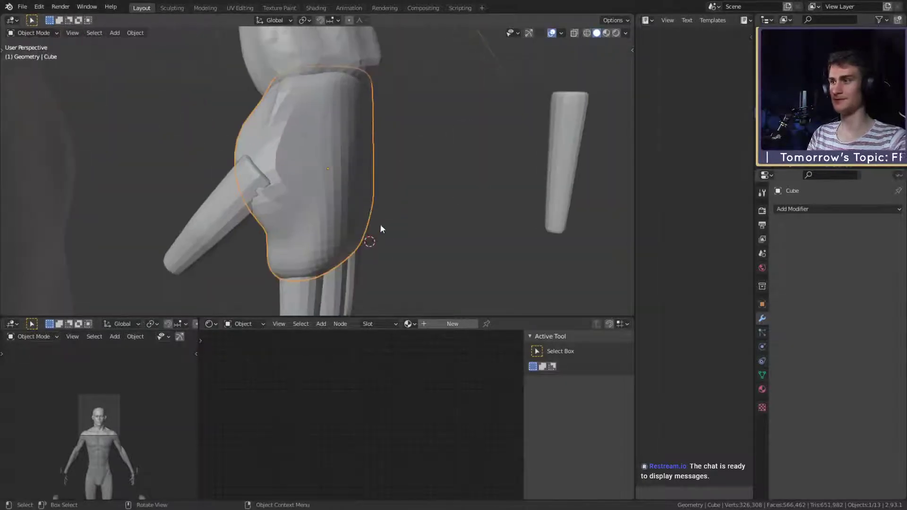
{"action": "scroll", "coordinate": [300, 245], "scroll_direction": "down", "scroll_amount": 4}
{"action": "scroll", "coordinate": [405, 229], "scroll_direction": "up", "scroll_amount": 2}
{"action": "middle_click_drag", "start_coordinate": [355, 215], "coordinate": [430, 116]}
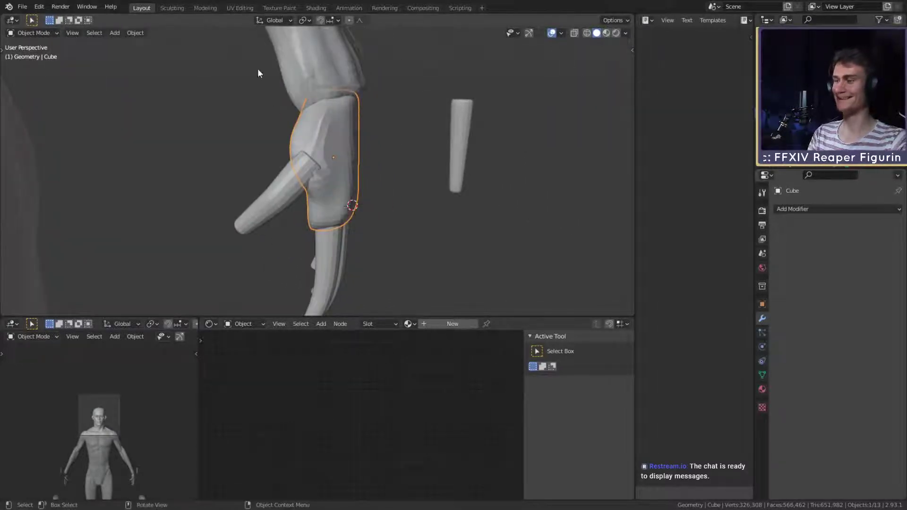
Step: Move the detached finger piece beside the hand farther away from the body
{"action": "scroll", "coordinate": [347, 192], "scroll_direction": "down", "scroll_amount": 5}
{"action": "middle_click_drag", "start_coordinate": [348, 192], "coordinate": [399, 222]}
{"action": "left_click", "coordinate": [438, 175]}
{"action": "scroll", "coordinate": [399, 203], "scroll_direction": "down", "scroll_amount": 5}
{"action": "scroll", "coordinate": [384, 225], "scroll_direction": "up", "scroll_amount": 2}
{"action": "key", "text": "g"}
{"action": "left_click", "coordinate": [455, 227]}
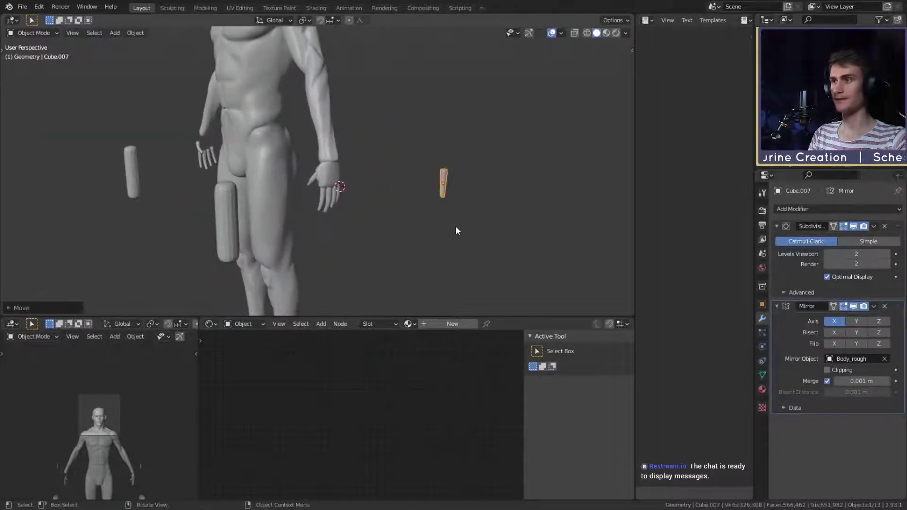
{"action": "scroll", "coordinate": [368, 205], "scroll_direction": "up", "scroll_amount": 3}
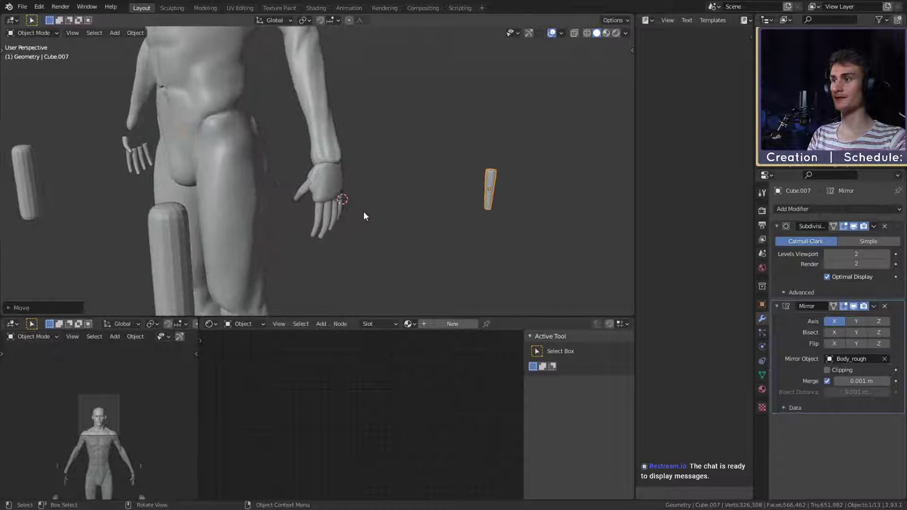
Step: Mirror the palm along X with a Mirror modifier using Body_rough as the mirror object, and apply the modifier
{"action": "left_click", "coordinate": [325, 178]}
{"action": "middle_click_drag", "start_coordinate": [375, 203], "coordinate": [328, 208]}
{"action": "scroll", "coordinate": [418, 214], "scroll_direction": "up", "scroll_amount": 4}
{"action": "scroll", "coordinate": [328, 209], "scroll_direction": "down", "scroll_amount": 4}
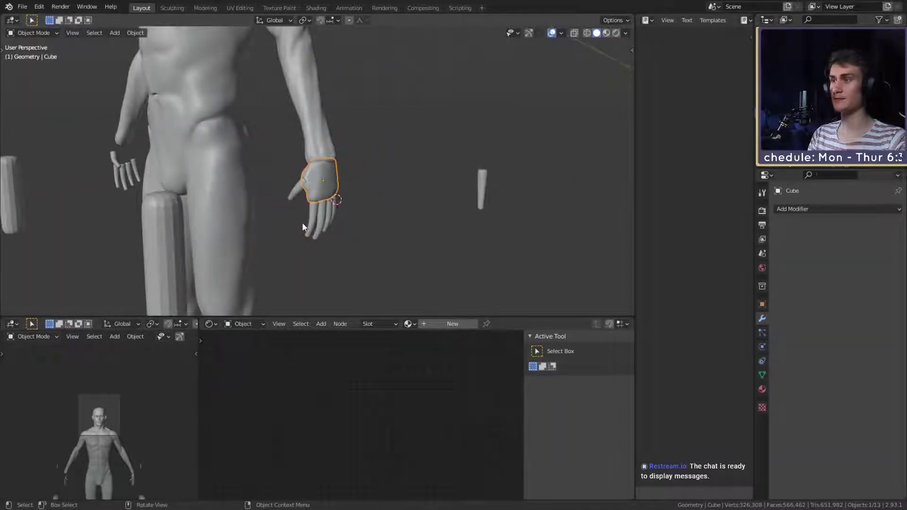
{"action": "left_click", "coordinate": [368, 206]}
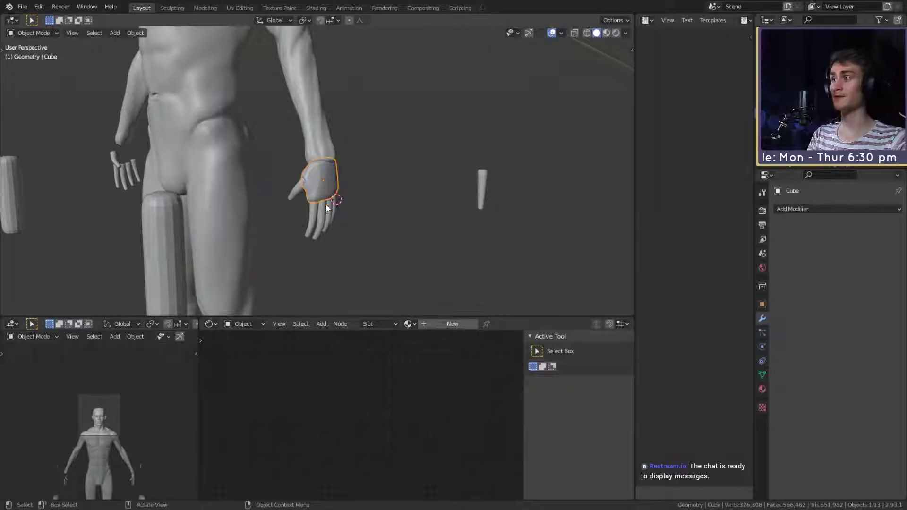
{"action": "middle_click_drag", "start_coordinate": [326, 208], "coordinate": [350, 212]}
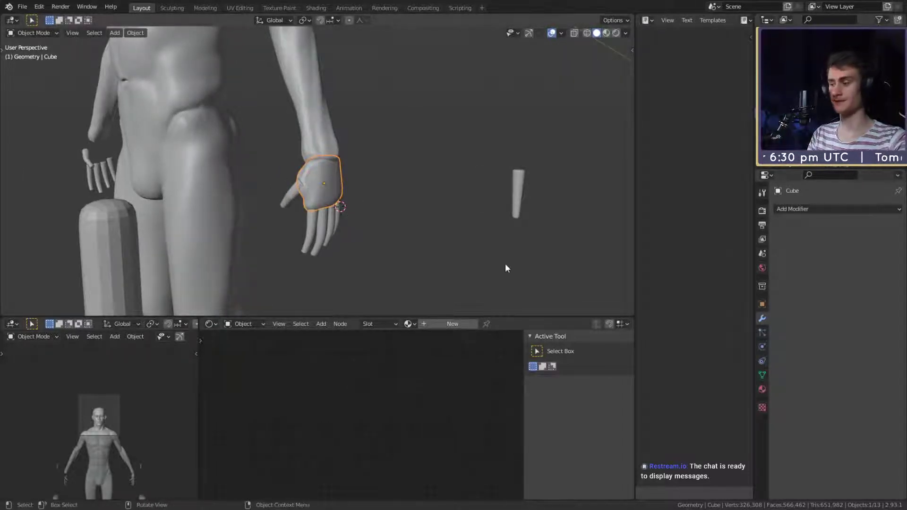
{"action": "key", "text": "ctrl+m"}
{"action": "middle_click_drag", "start_coordinate": [326, 219], "coordinate": [362, 228]}
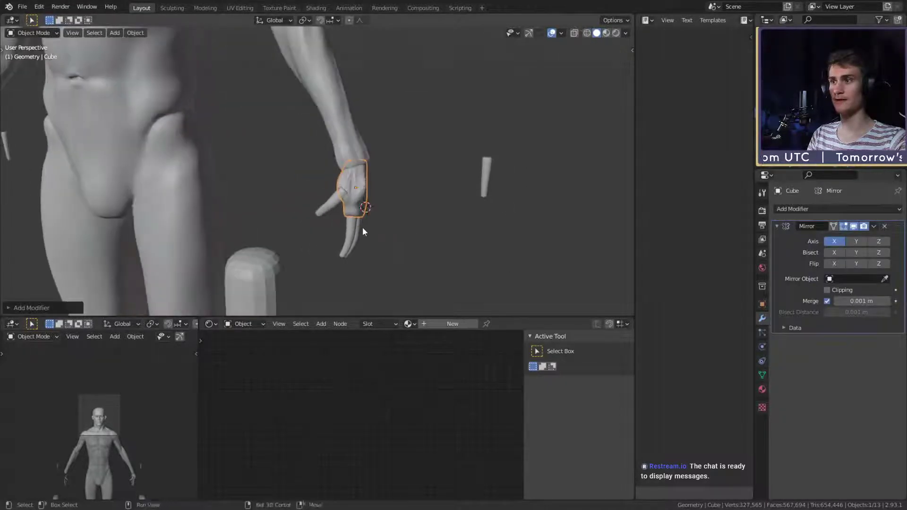
{"action": "scroll", "coordinate": [362, 228], "scroll_direction": "down", "scroll_amount": 4}
{"action": "left_click", "coordinate": [885, 279]}
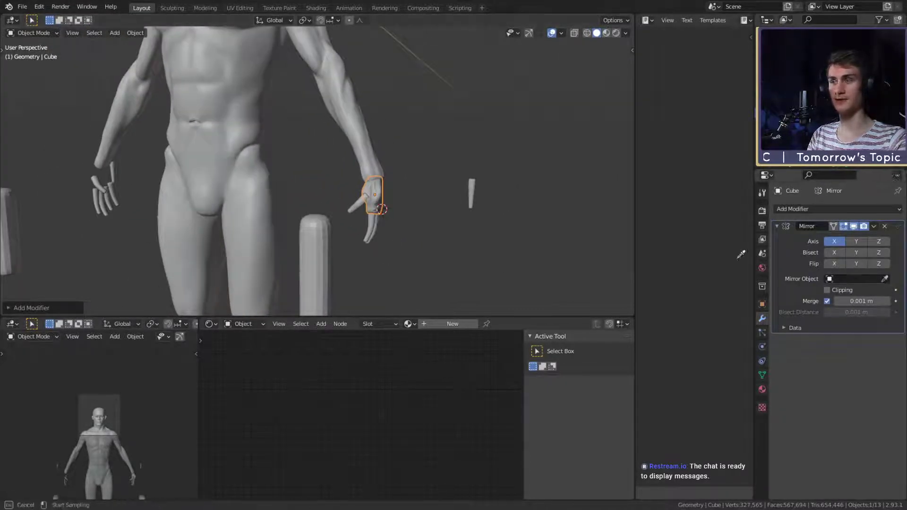
{"action": "left_click", "coordinate": [210, 151]}
{"action": "middle_click_drag", "start_coordinate": [210, 151], "coordinate": [246, 156]}
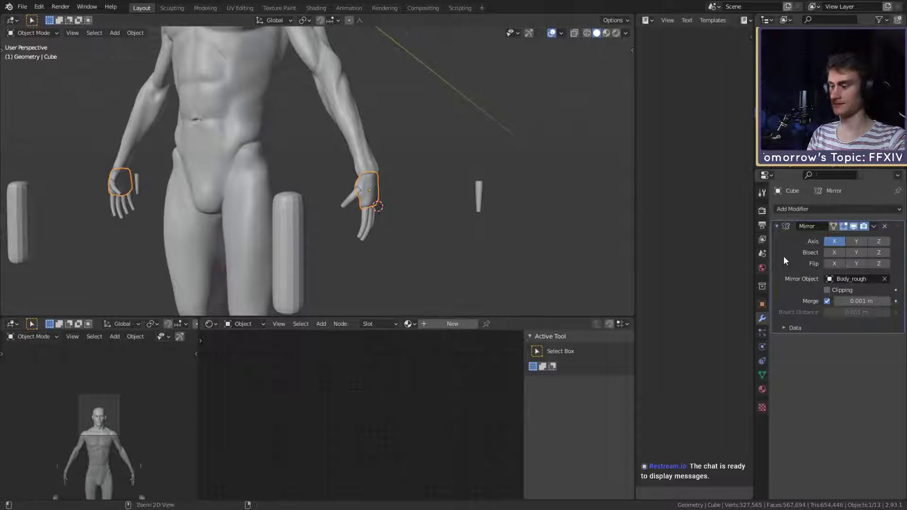
{"action": "key", "text": "ctrl+a"}
Step: Check the modifiers on each finger, the thumb and the palm one by one
{"action": "scroll", "coordinate": [305, 188], "scroll_direction": "up", "scroll_amount": 4}
{"action": "middle_click_drag", "start_coordinate": [353, 214], "coordinate": [369, 195], "text": "shift"}
{"action": "scroll", "coordinate": [383, 198], "scroll_direction": "up", "scroll_amount": 3}
{"action": "left_click", "coordinate": [364, 209]}
{"action": "left_click", "coordinate": [342, 217]}
{"action": "left_click", "coordinate": [310, 221]}
{"action": "left_click", "coordinate": [279, 210]}
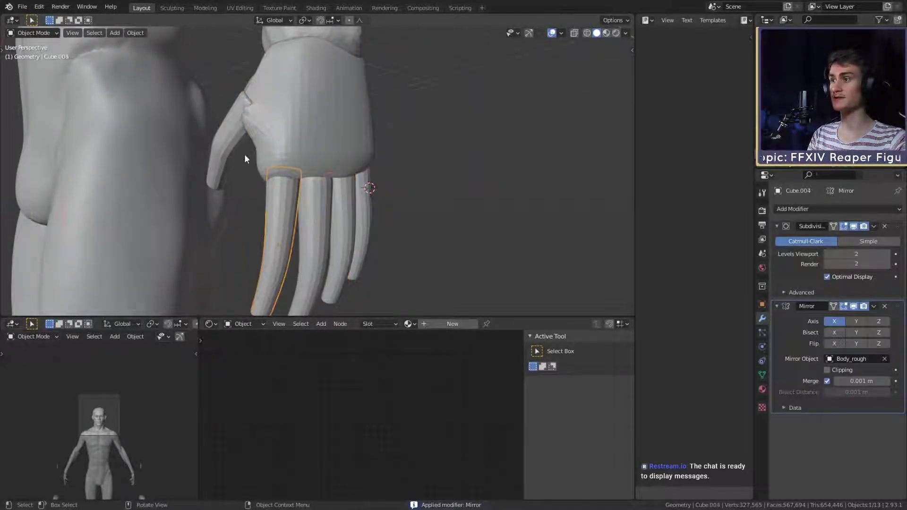
{"action": "left_click", "coordinate": [243, 156]}
{"action": "left_click", "coordinate": [296, 132]}
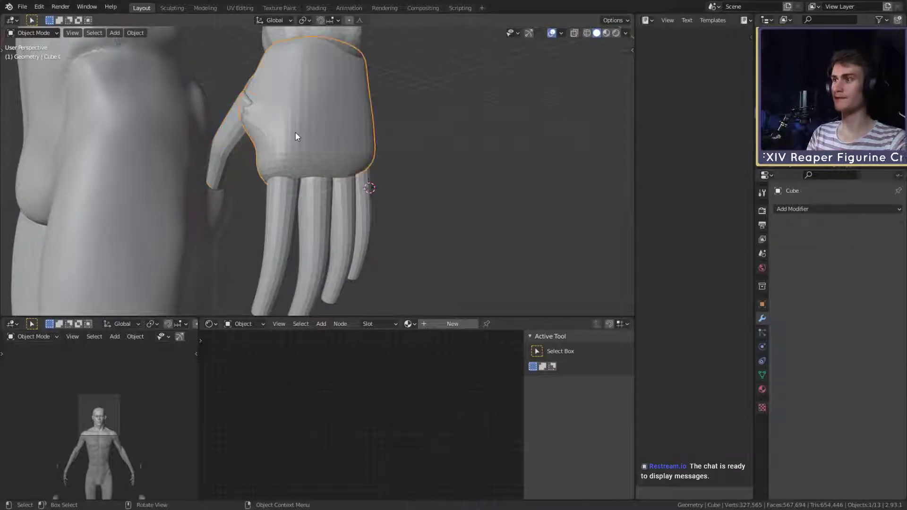
Step: Try to join the four fingers and the thumb into the palm object
{"action": "middle_click_drag", "start_coordinate": [295, 132], "coordinate": [384, 190]}
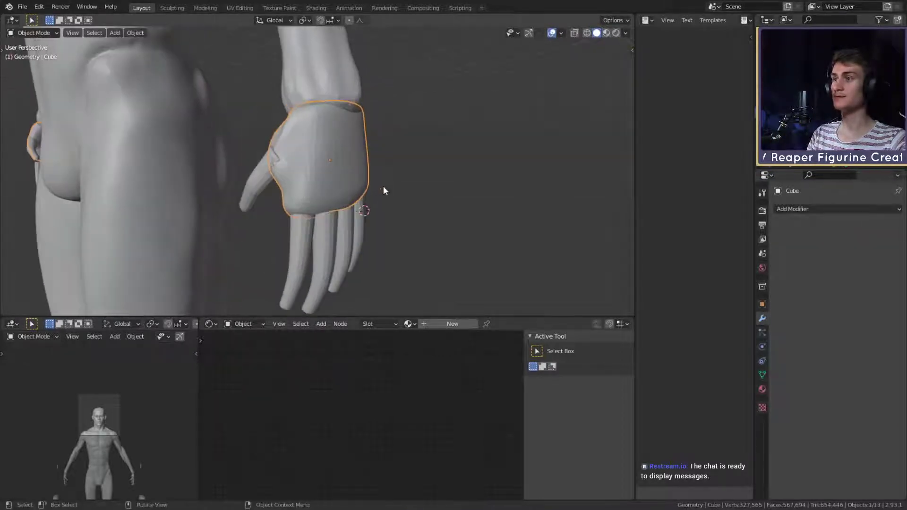
{"action": "left_click", "coordinate": [360, 230], "text": "shift"}
{"action": "left_click", "coordinate": [341, 241], "text": "shift"}
{"action": "left_click", "coordinate": [315, 250], "text": "shift"}
{"action": "left_click", "coordinate": [292, 258], "text": "shift"}
{"action": "left_click", "coordinate": [254, 183], "text": "shift"}
{"action": "left_click", "coordinate": [346, 174], "text": "shift"}
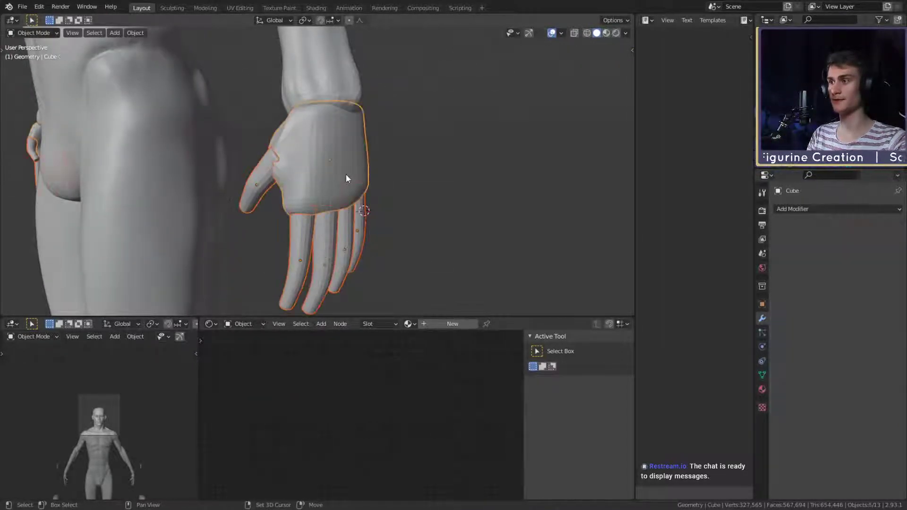
{"action": "key", "text": "ctrl+j"}
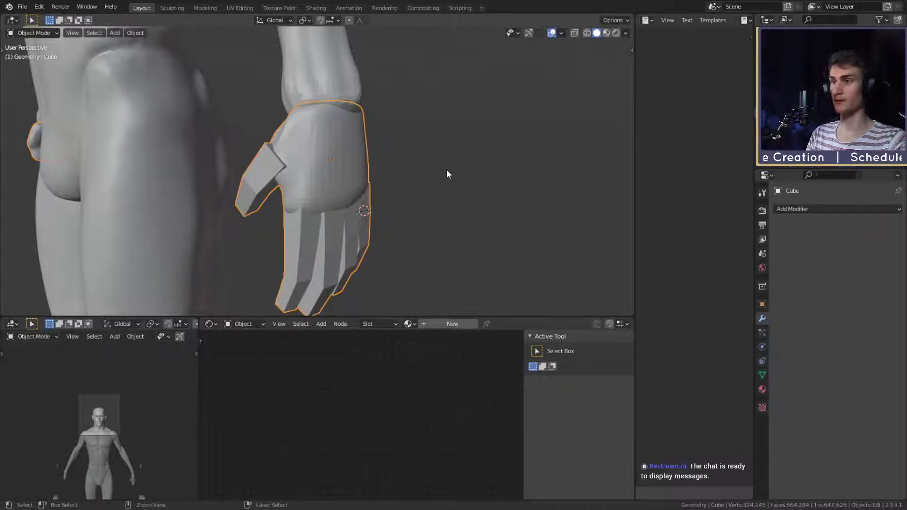
{"action": "key", "text": "ctrl+z"}
Step: Apply the Subdivision and Mirror modifiers on the little finger and the ring finger
{"action": "left_click", "coordinate": [361, 232]}
{"action": "key", "text": "ctrl+a"}
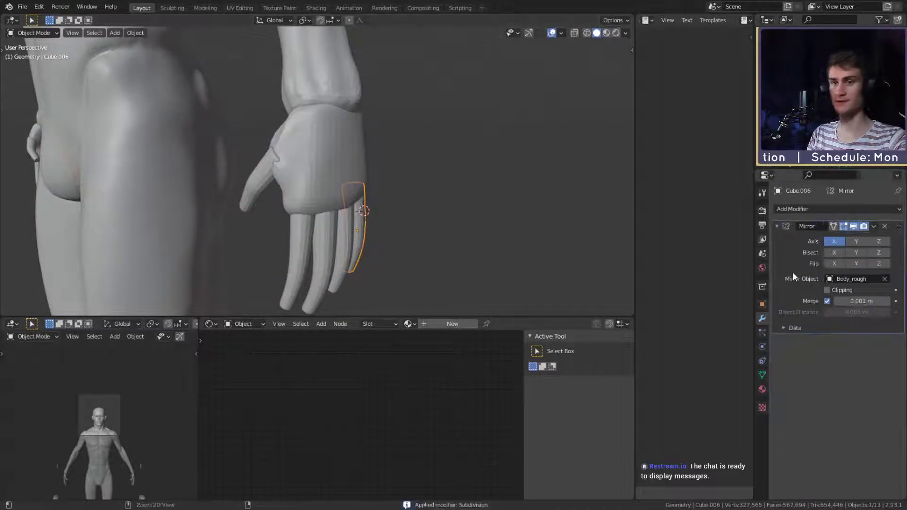
{"action": "key", "text": "ctrl+a"}
{"action": "left_click", "coordinate": [350, 250]}
{"action": "key", "text": "ctrl+a"}
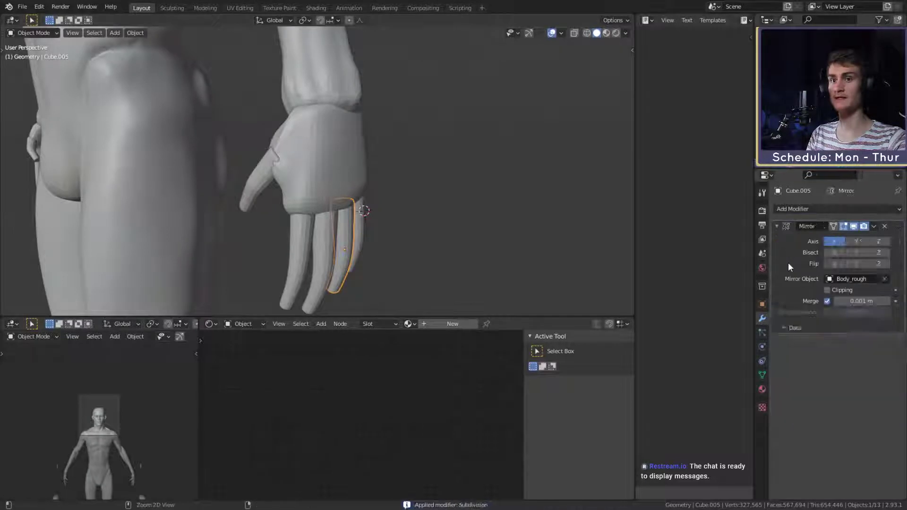
{"action": "key", "text": "ctrl+a"}
Step: Apply the Subdivision and Mirror modifiers on the middle finger, the index finger and the thumb
{"action": "left_click", "coordinate": [328, 264]}
{"action": "key", "text": "ctrl+a"}
{"action": "key", "text": "ctrl+a"}
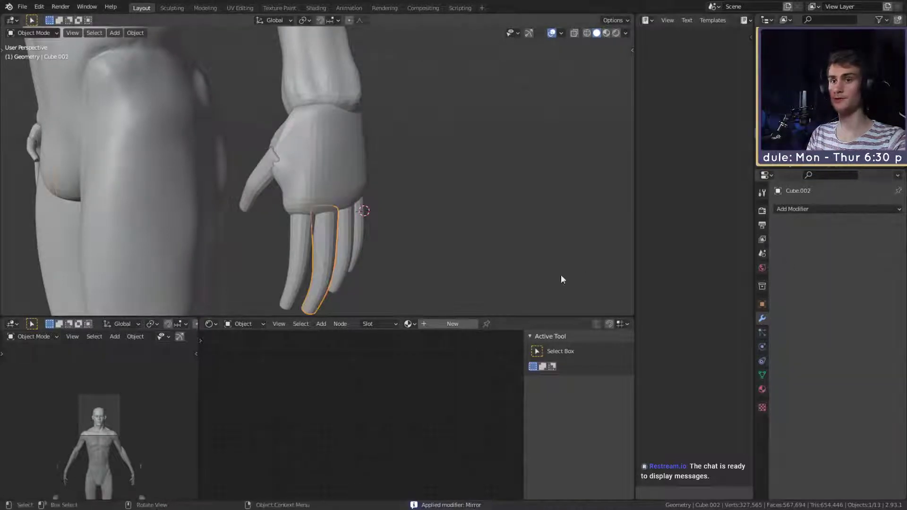
{"action": "left_click", "coordinate": [305, 267]}
{"action": "key", "text": "ctrl+a"}
{"action": "key", "text": "ctrl+a"}
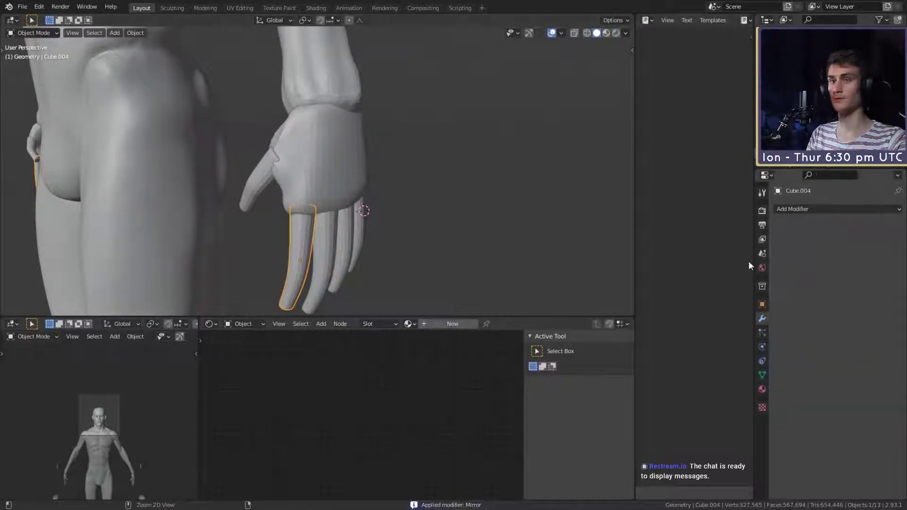
{"action": "left_click", "coordinate": [254, 191]}
{"action": "key", "text": "ctrl+a"}
{"action": "key", "text": "ctrl+a"}
Step: Join the four fingers and the thumb into the palm object
{"action": "middle_click_drag", "start_coordinate": [364, 198], "coordinate": [336, 214]}
{"action": "left_click", "coordinate": [329, 173]}
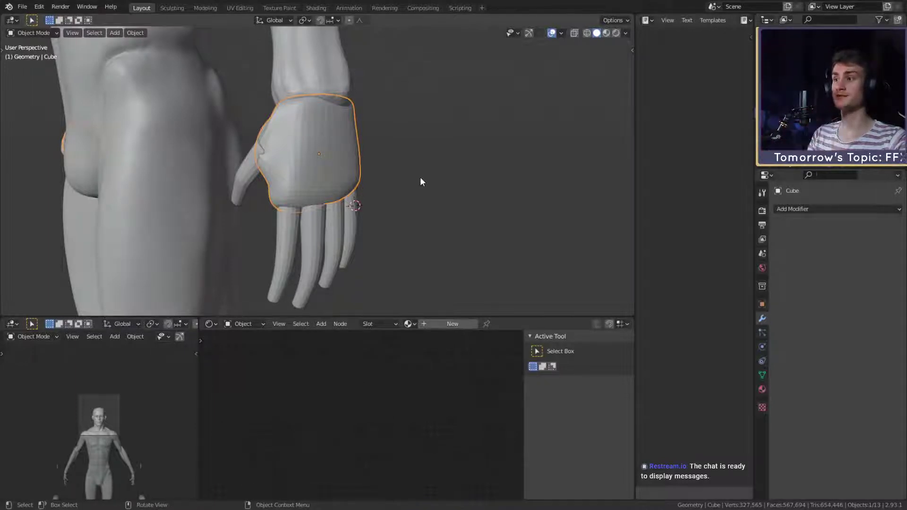
{"action": "left_click", "coordinate": [349, 220]}
{"action": "left_click", "coordinate": [330, 226], "text": "shift"}
{"action": "left_click", "coordinate": [293, 232], "text": "shift"}
{"action": "left_click", "coordinate": [303, 180], "text": "shift"}
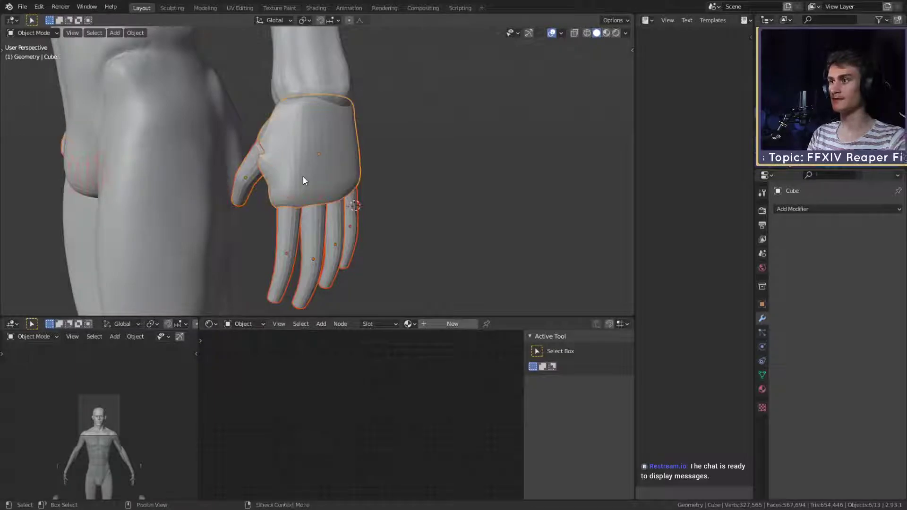
{"action": "key", "text": "ctrl+j"}
Step: Inspect the joined hand's mesh in Edit Mode, including in X-ray, where the fingers and thumb meet the palm
{"action": "key", "text": "Tab"}
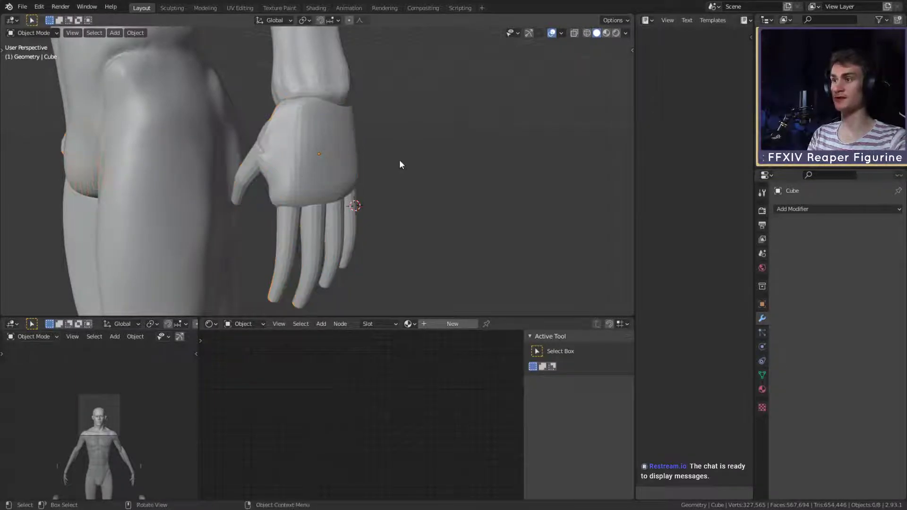
{"action": "key", "text": "alt+z"}
{"action": "middle_click_drag", "start_coordinate": [364, 197], "coordinate": [349, 158]}
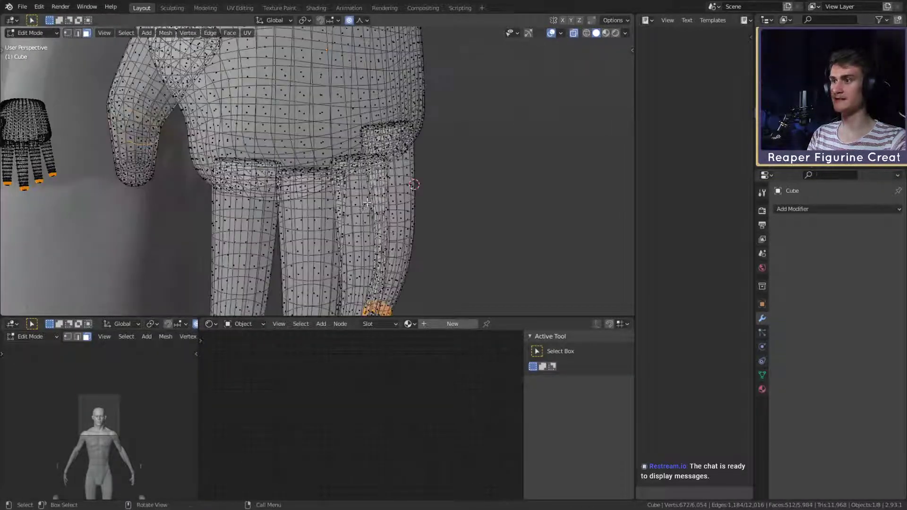
{"action": "key", "text": "alt+z"}
{"action": "key", "text": "KP_Decimal"}
{"action": "scroll", "coordinate": [378, 208], "scroll_direction": "up", "scroll_amount": 4}
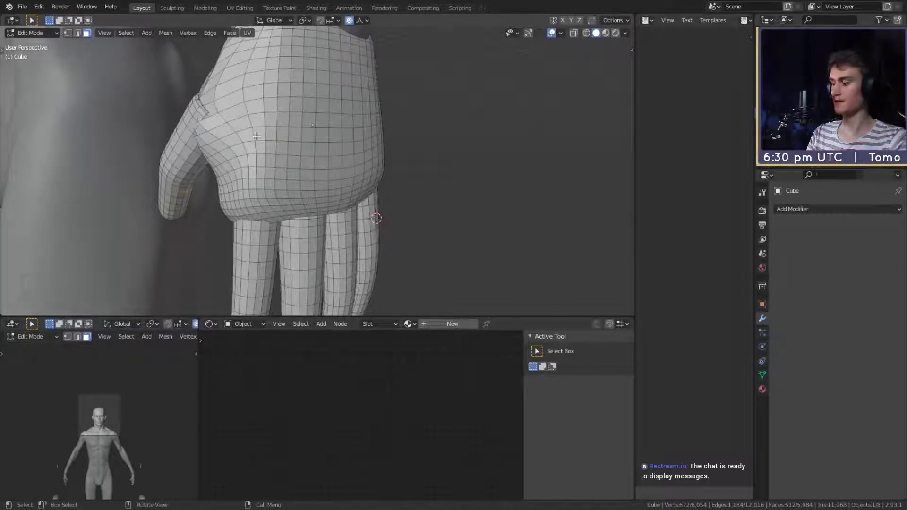
{"action": "middle_click_drag", "start_coordinate": [317, 207], "coordinate": [376, 192]}
{"action": "left_click", "coordinate": [302, 206]}
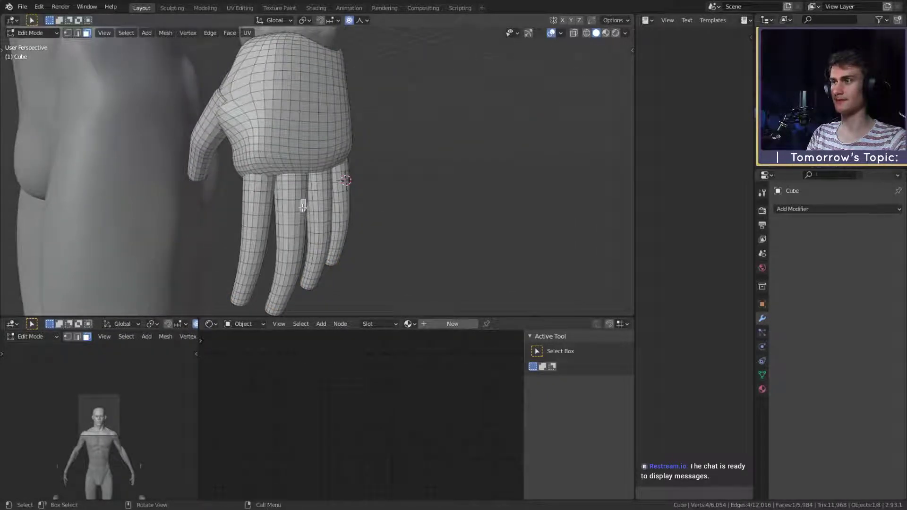
{"action": "scroll", "coordinate": [305, 208], "scroll_direction": "down", "scroll_amount": 3}
{"action": "middle_click_drag", "start_coordinate": [304, 208], "coordinate": [319, 191]}
{"action": "scroll", "coordinate": [358, 222], "scroll_direction": "up", "scroll_amount": 3}
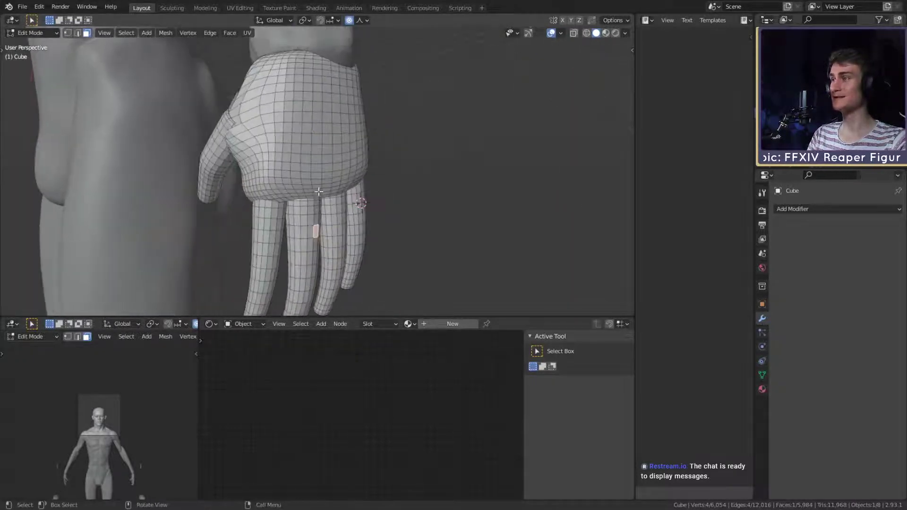
{"action": "key", "text": "Tab"}
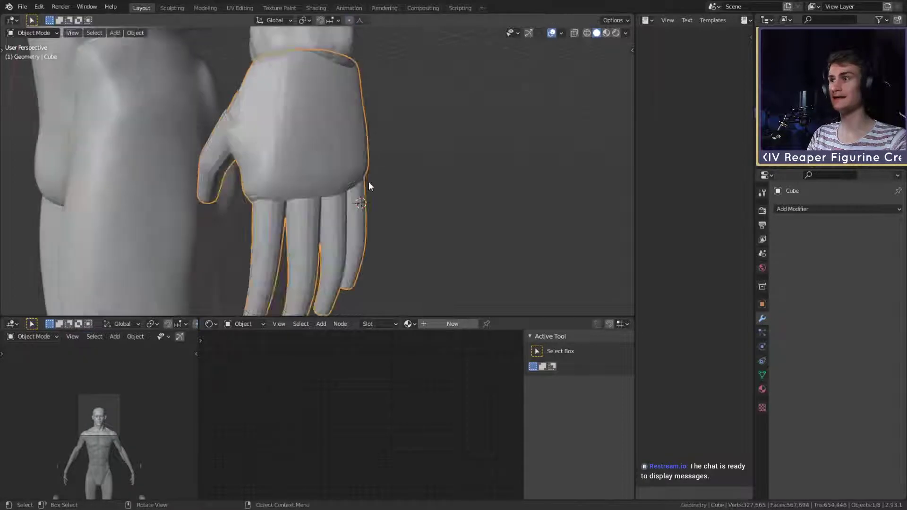
Step: Switch to the Sculpting workspace and examine the voxel Remesh settings for the hand
{"action": "scroll", "coordinate": [368, 181], "scroll_direction": "down", "scroll_amount": 2}
{"action": "left_click", "coordinate": [804, 210]}
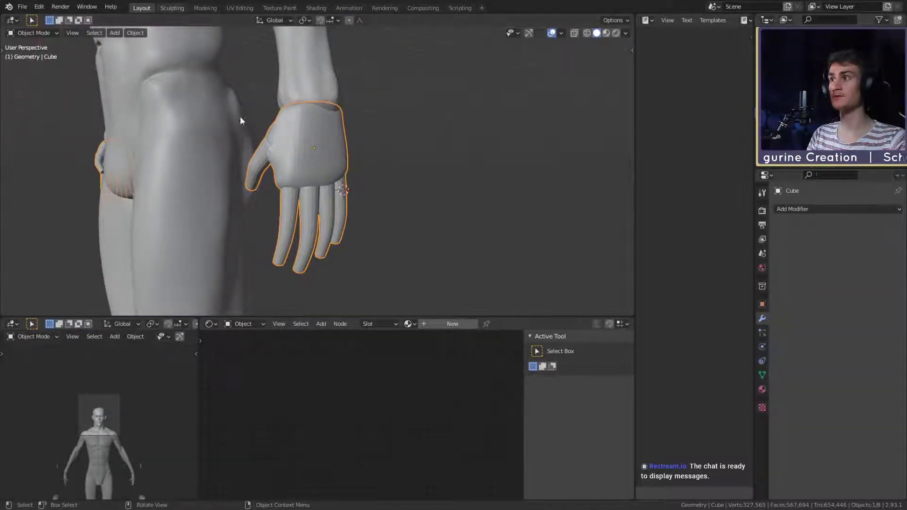
{"action": "key", "text": "ctrl+Page_Down"}
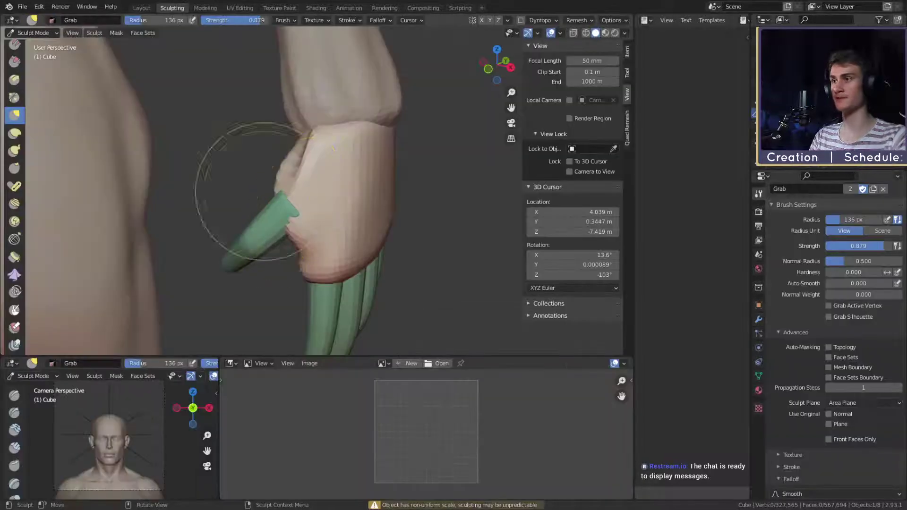
{"action": "mouse_move", "coordinate": [253, 186]}
{"action": "middle_mouse_down"}
{"action": "mouse_move", "coordinate": [331, 239]}
{"action": "mouse_move", "coordinate": [314, 226]}
{"action": "middle_mouse_up"}
{"action": "left_click", "coordinate": [789, 332]}
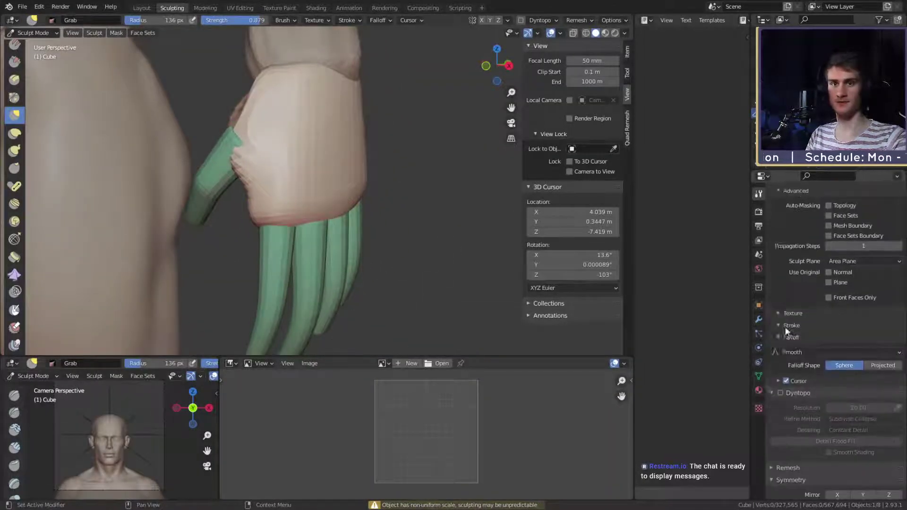
{"action": "scroll", "coordinate": [785, 327], "scroll_direction": "down", "scroll_amount": 6}
{"action": "left_click", "coordinate": [775, 346]}
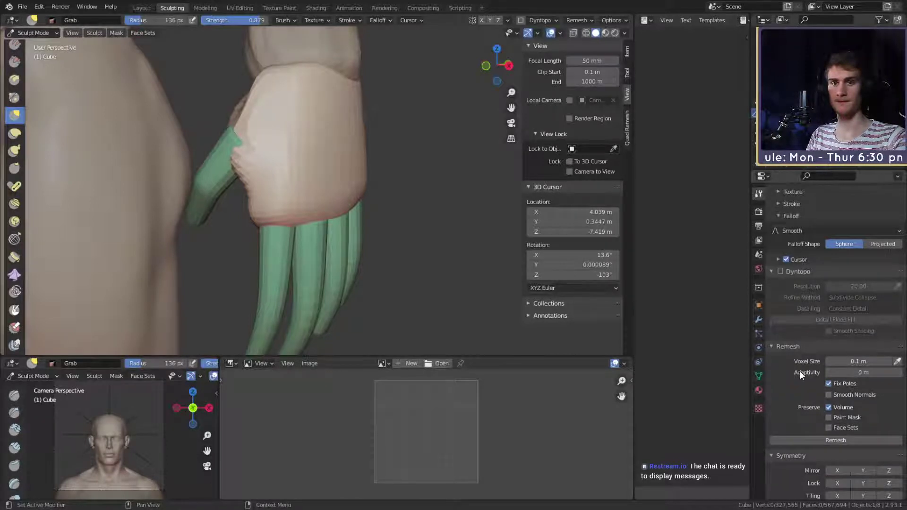
{"action": "left_click", "coordinate": [776, 345]}
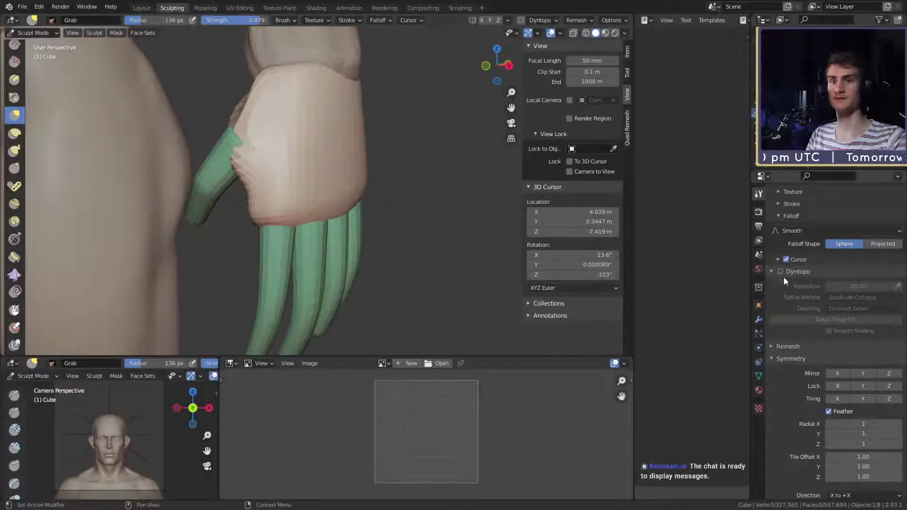
Step: Undo the last two actions, then enable Dyntopo on the hand with a resolution of 50
{"action": "mouse_move", "coordinate": [427, 225]}
{"action": "middle_mouse_down"}
{"action": "mouse_move", "coordinate": [378, 235]}
{"action": "mouse_move", "coordinate": [417, 239]}
{"action": "middle_mouse_up"}
{"action": "key", "text": "ctrl+z"}
{"action": "key", "text": "ctrl+z"}
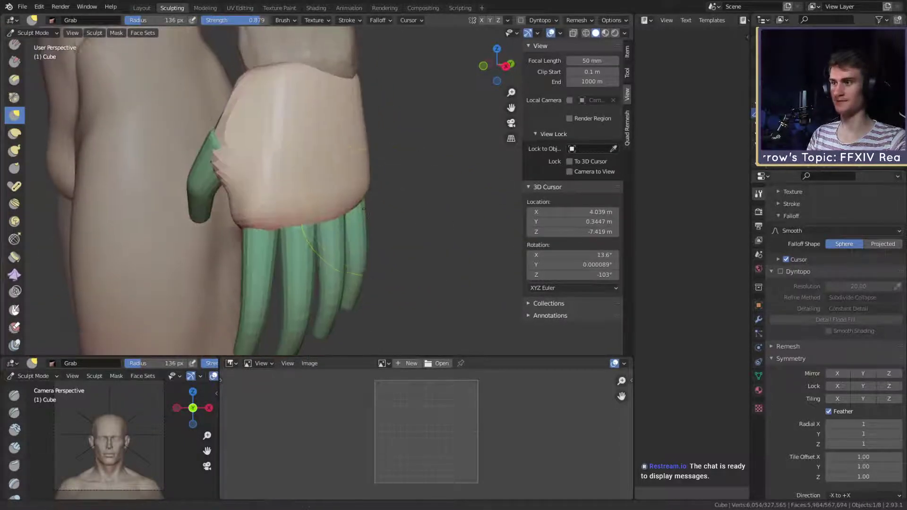
{"action": "middle_click_drag", "start_coordinate": [364, 209], "coordinate": [393, 210]}
{"action": "left_click", "coordinate": [780, 271]}
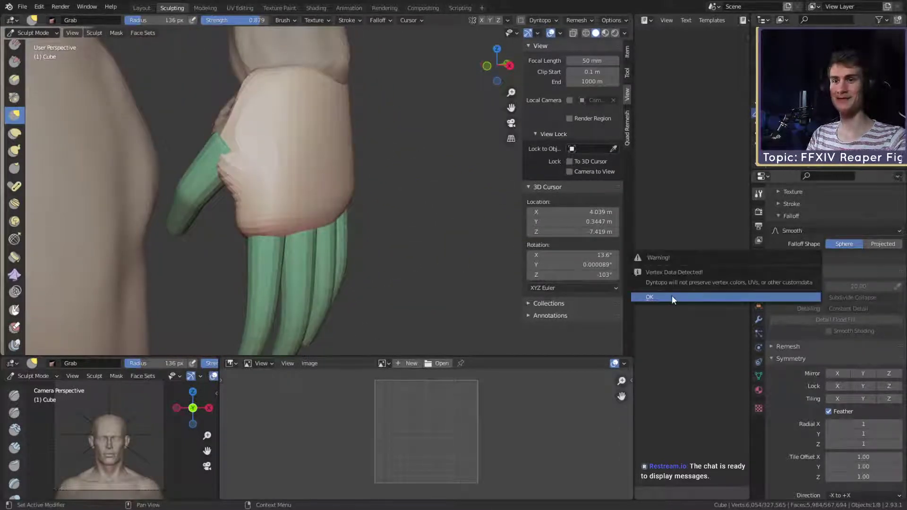
{"action": "left_click", "coordinate": [731, 291]}
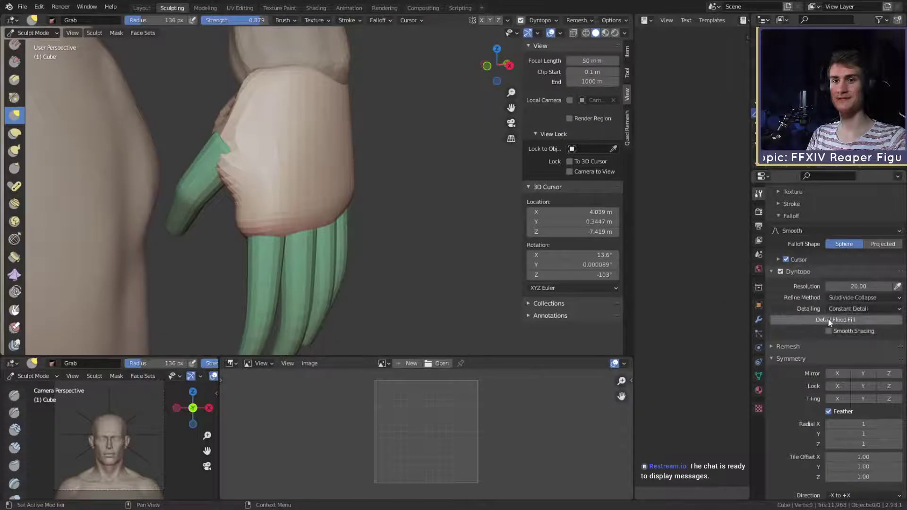
{"action": "left_click", "coordinate": [857, 287]}
{"action": "type", "text": "50"}
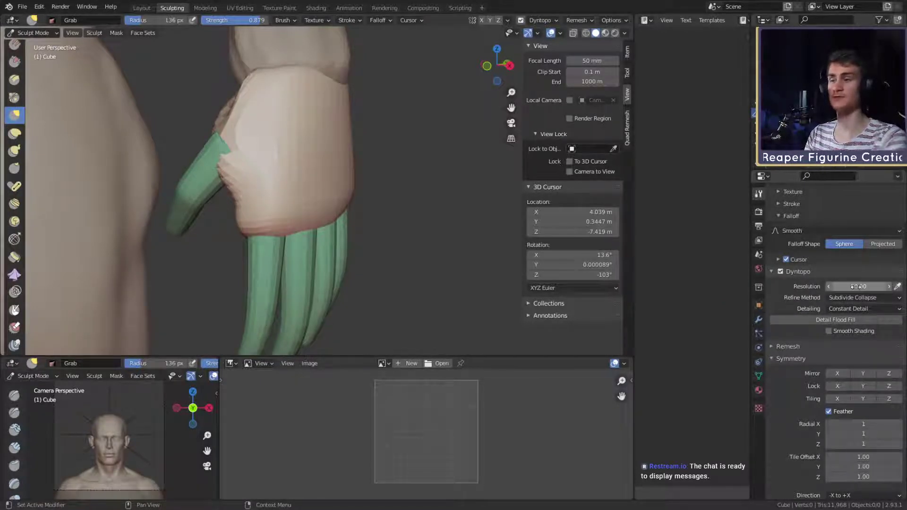
{"action": "key", "text": "Return"}
Step: Detail flood fill the hand mesh and check the finger joints on the palm
{"action": "mouse_move", "coordinate": [415, 233]}
{"action": "middle_mouse_down"}
{"action": "mouse_move", "coordinate": [369, 233]}
{"action": "mouse_move", "coordinate": [386, 237]}
{"action": "middle_mouse_up"}
{"action": "scroll", "coordinate": [387, 230], "scroll_direction": "up", "scroll_amount": 1}
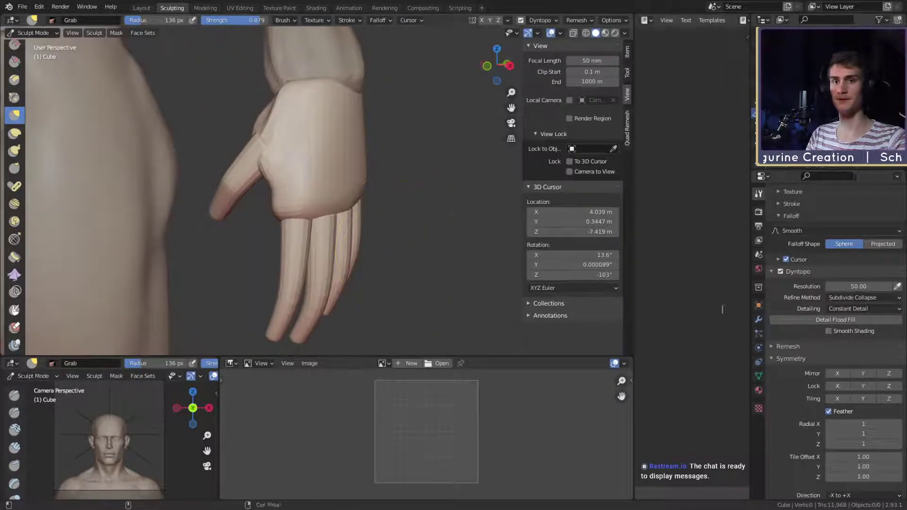
{"action": "left_click", "coordinate": [810, 320]}
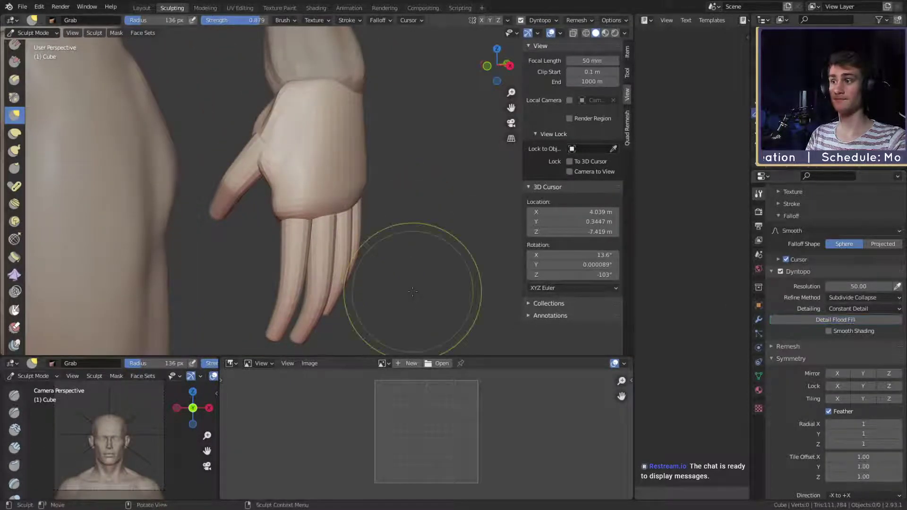
{"action": "mouse_move", "coordinate": [412, 291]}
{"action": "middle_mouse_down"}
{"action": "mouse_move", "coordinate": [356, 264]}
{"action": "mouse_move", "coordinate": [376, 263]}
{"action": "mouse_move", "coordinate": [371, 253]}
{"action": "middle_mouse_up"}
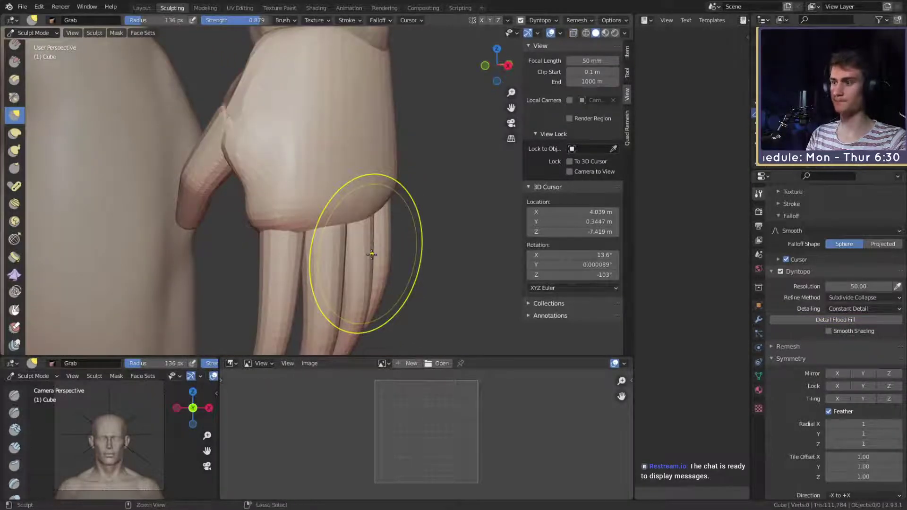
Step: Return to the Layout workspace and reselect the joined hand
{"action": "left_click", "coordinate": [142, 8]}
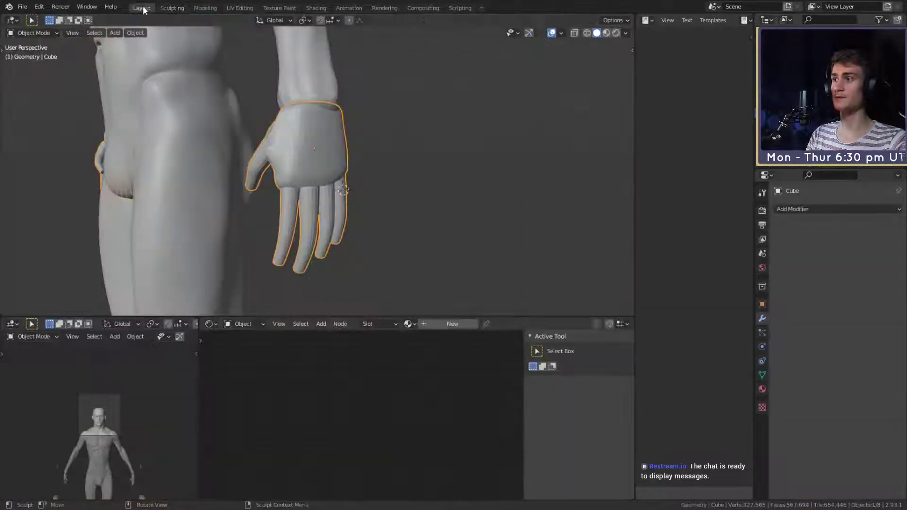
{"action": "middle_click_drag", "start_coordinate": [359, 208], "coordinate": [377, 217]}
{"action": "scroll", "coordinate": [377, 217], "scroll_direction": "up", "scroll_amount": 5}
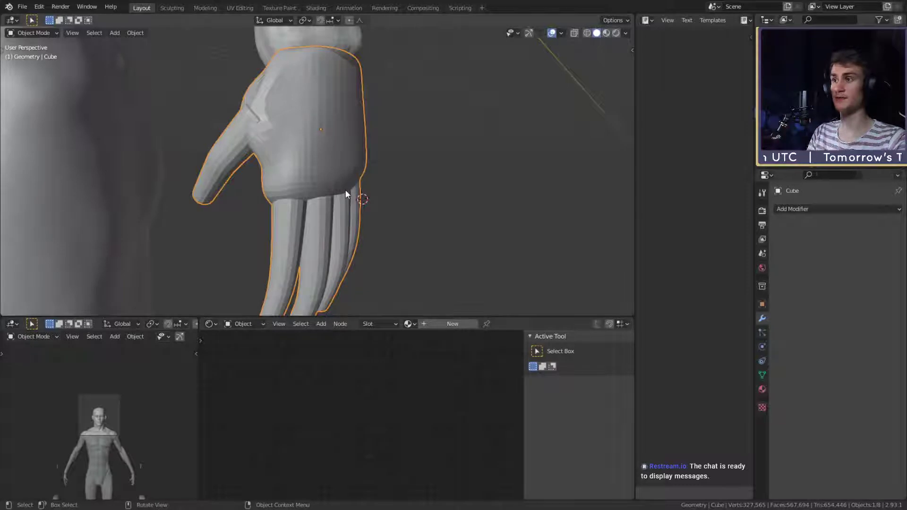
{"action": "left_click", "coordinate": [395, 175]}
{"action": "left_click", "coordinate": [347, 173]}
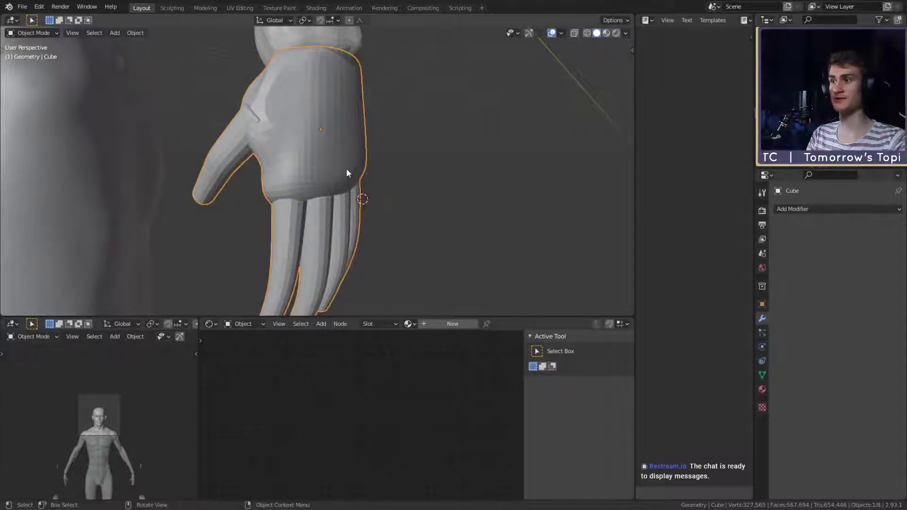
Step: Try a voxel Remesh modifier with a 0.02 m voxel size on the hand, and remove the modifier
{"action": "left_click", "coordinate": [809, 211]}
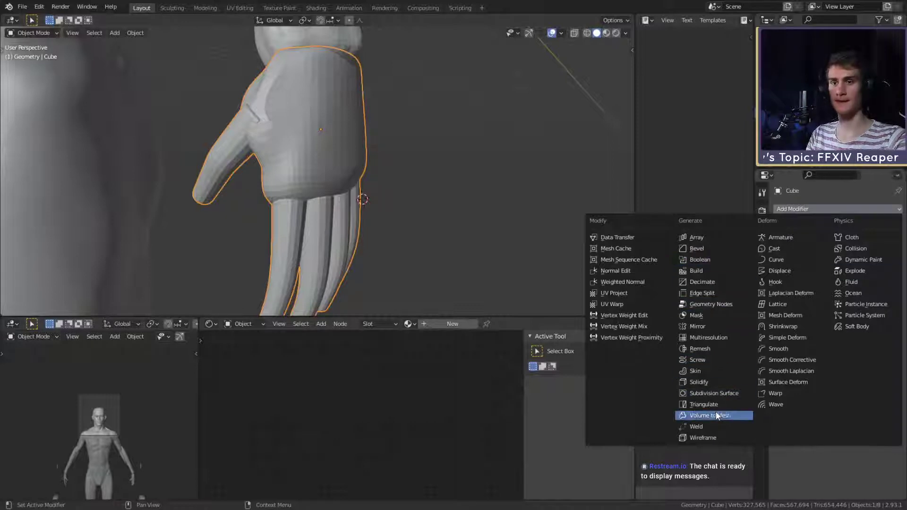
{"action": "left_click", "coordinate": [702, 347]}
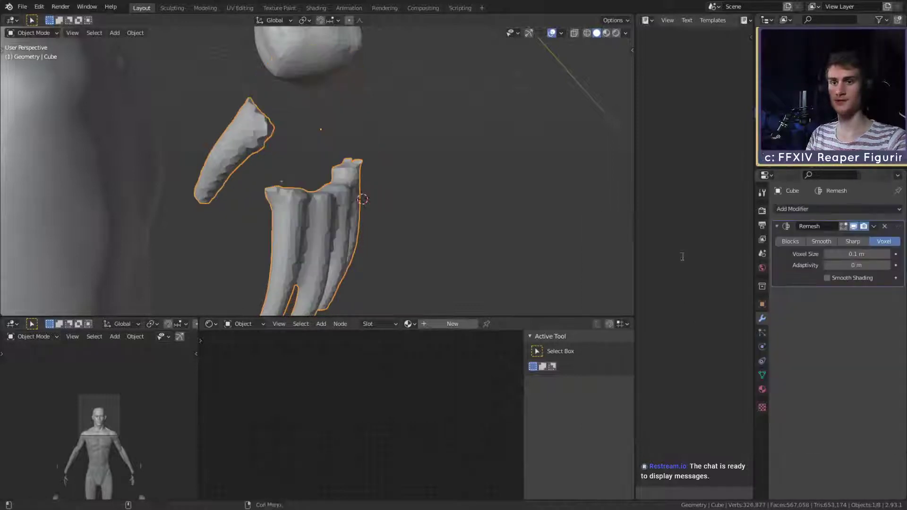
{"action": "left_click", "coordinate": [827, 254]}
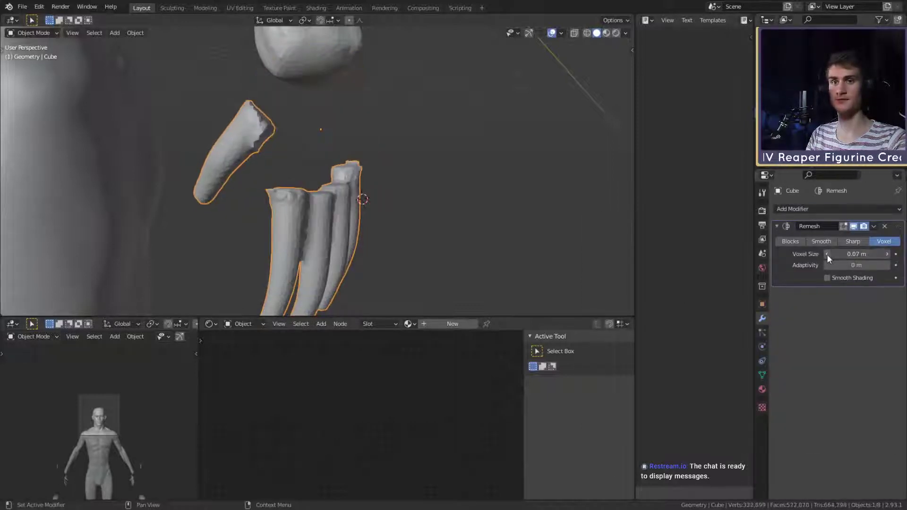
{"action": "left_click", "coordinate": [827, 254]}
{"action": "left_click", "coordinate": [826, 254]}
{"action": "left_click", "coordinate": [827, 254]}
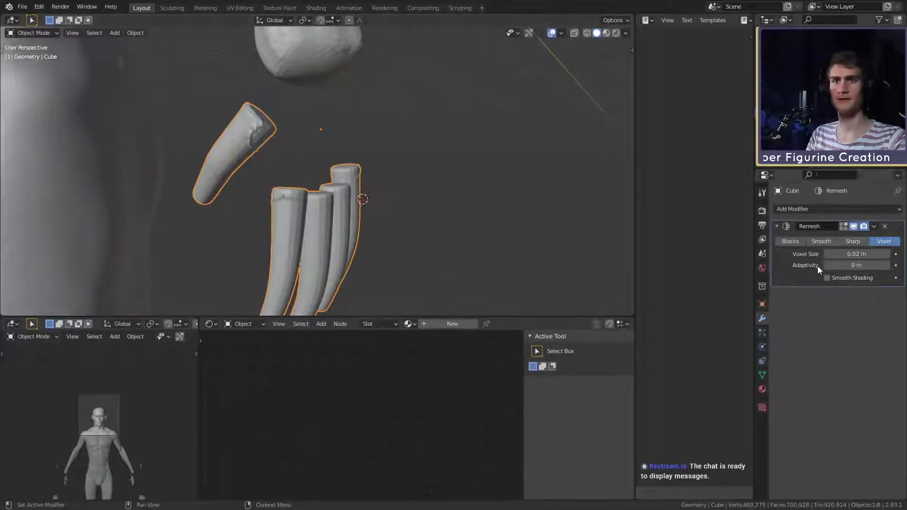
{"action": "middle_click_drag", "start_coordinate": [485, 210], "coordinate": [847, 237]}
{"action": "left_click", "coordinate": [884, 226]}
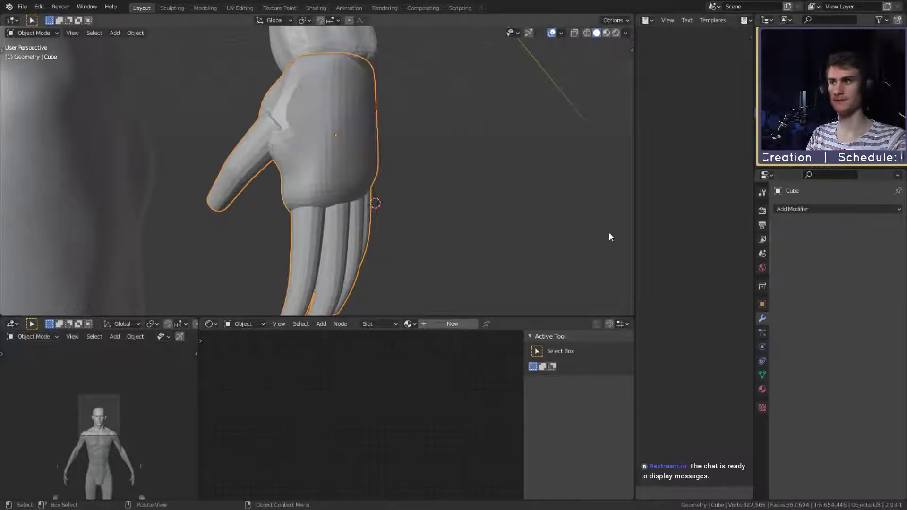
Step: Add a voxel Remesh modifier to the hand again with a voxel size of 0.02 m
{"action": "middle_click_drag", "start_coordinate": [353, 148], "coordinate": [429, 205]}
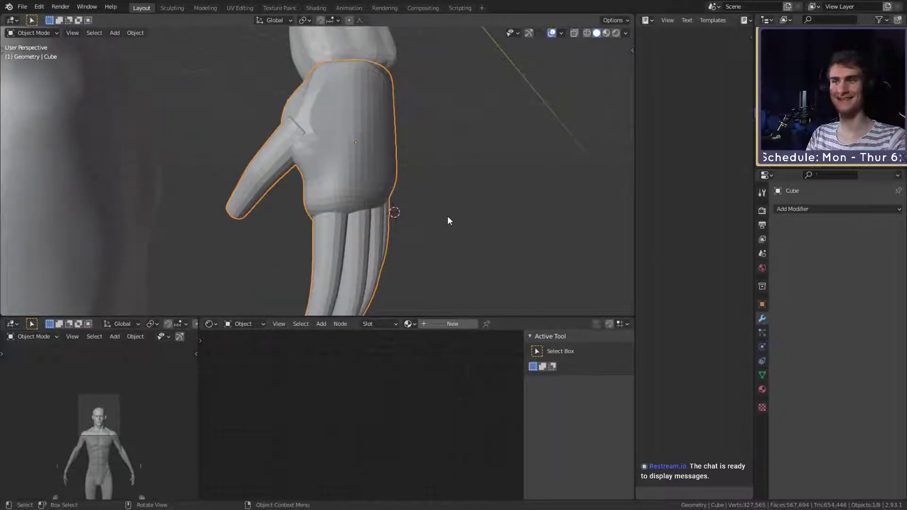
{"action": "left_click", "coordinate": [816, 211]}
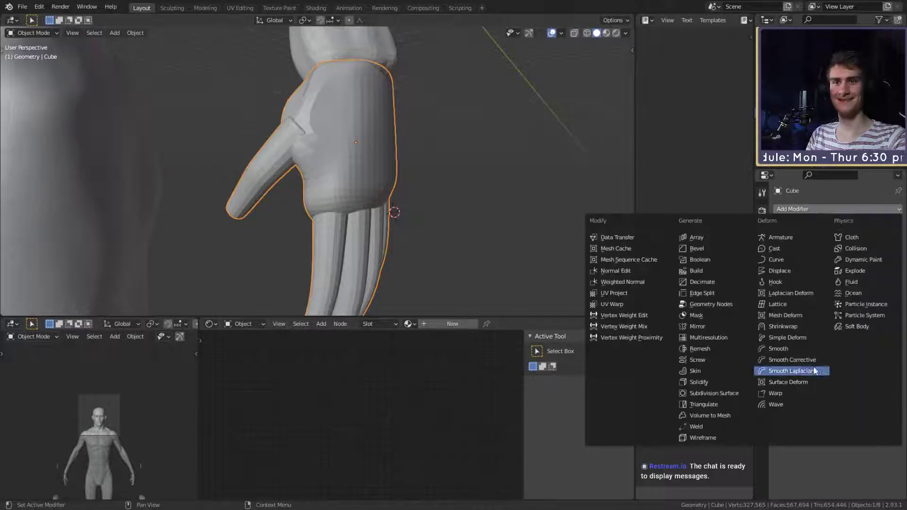
{"action": "left_click", "coordinate": [701, 349]}
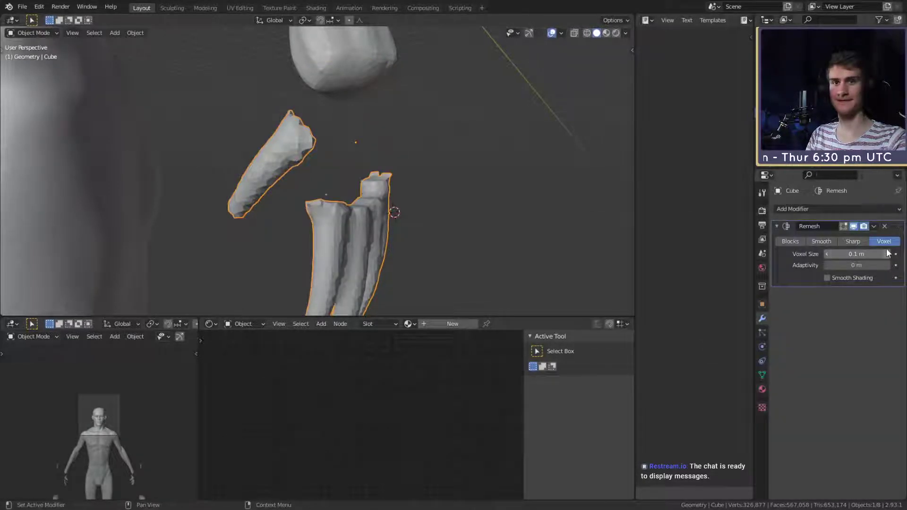
{"action": "left_click_drag", "start_coordinate": [826, 255], "coordinate": [826, 257]}
{"action": "left_click", "coordinate": [825, 254]}
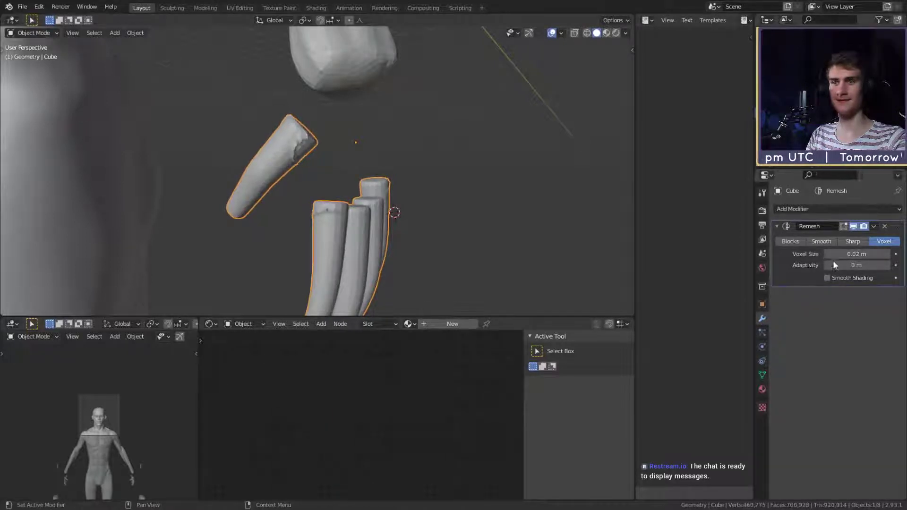
Step: Set the Remesh modifier's adaptivity to 0.04 m and check the remeshed fingers and thumb
{"action": "left_click", "coordinate": [889, 265]}
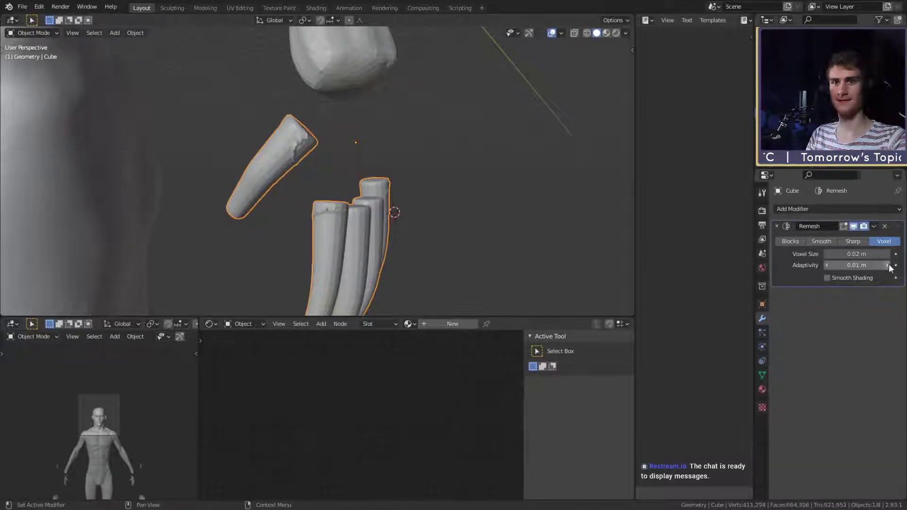
{"action": "left_click", "coordinate": [889, 264]}
{"action": "left_click", "coordinate": [889, 265]}
{"action": "left_click", "coordinate": [888, 264]}
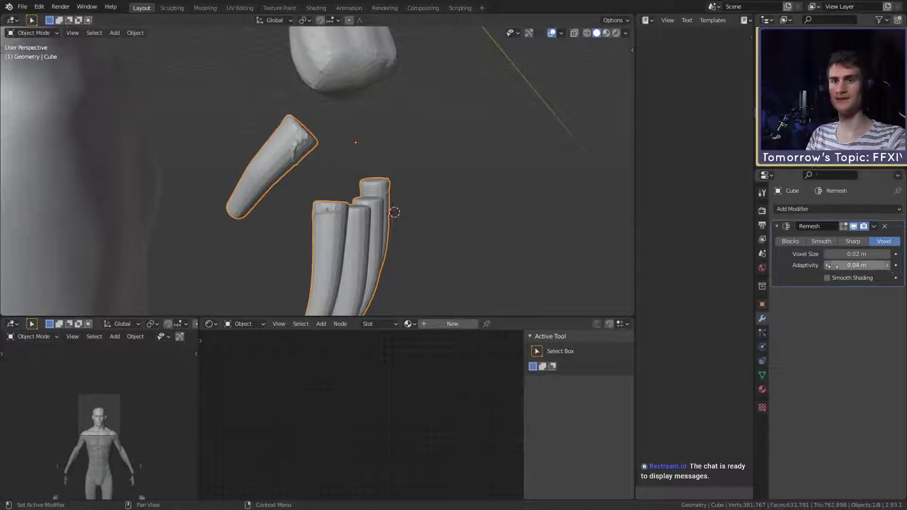
{"action": "scroll", "coordinate": [383, 228], "scroll_direction": "down", "scroll_amount": 5}
{"action": "scroll", "coordinate": [382, 228], "scroll_direction": "up", "scroll_amount": 3}
{"action": "middle_click_drag", "start_coordinate": [382, 227], "coordinate": [378, 180]}
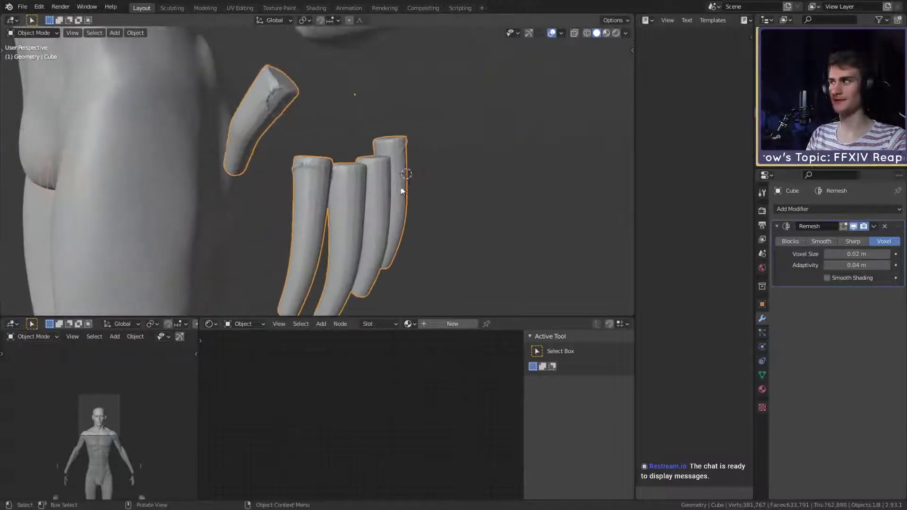
Step: Replace the voxel Remesh modifier on the hand with a new Remesh modifier in Smooth mode
{"action": "left_click", "coordinate": [885, 226]}
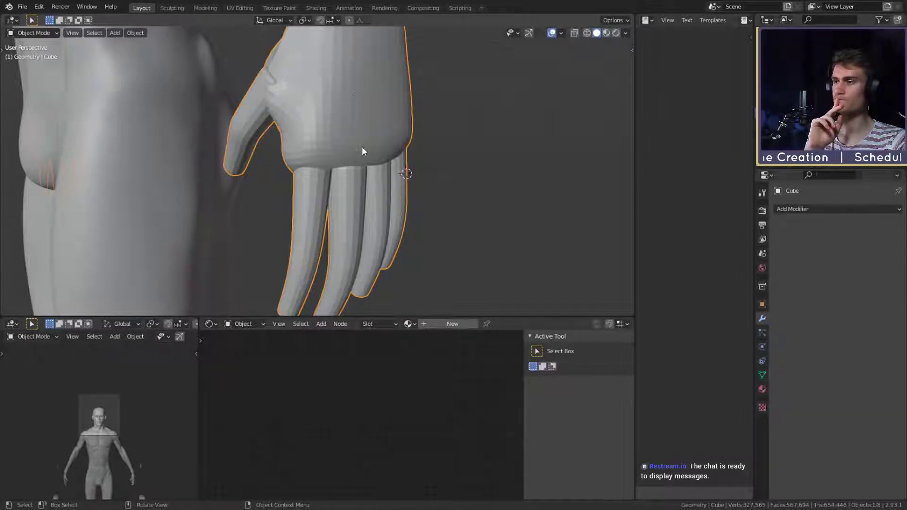
{"action": "left_click", "coordinate": [786, 210]}
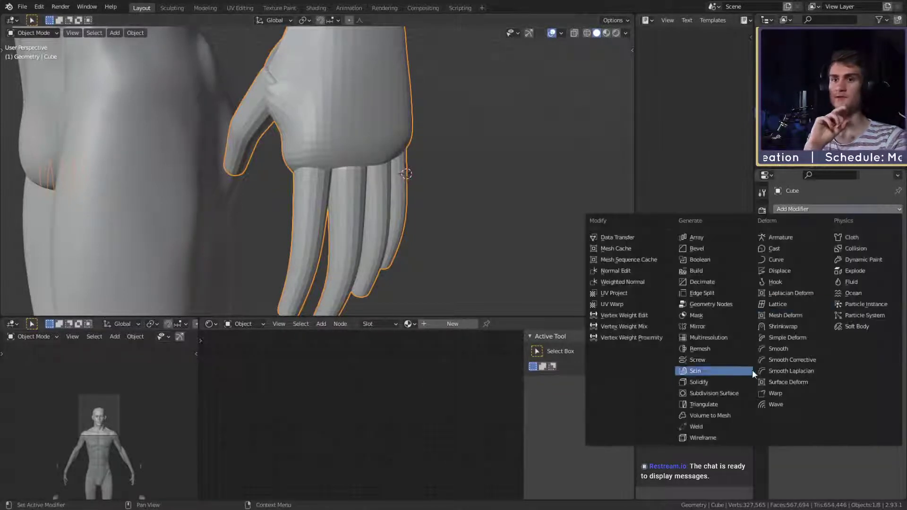
{"action": "left_click", "coordinate": [704, 350]}
{"action": "left_click", "coordinate": [846, 243]}
{"action": "left_click", "coordinate": [825, 242]}
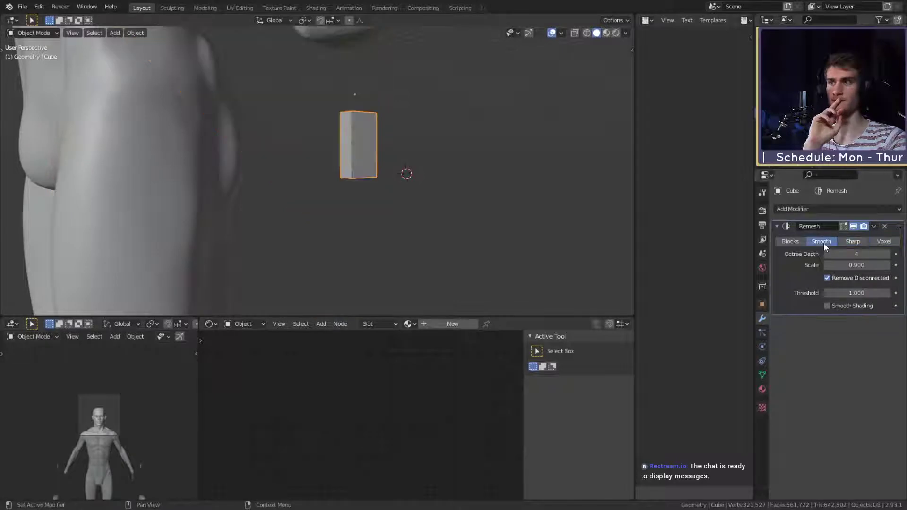
Step: Set the smooth Remesh modifier's octree depth to 8
{"action": "left_click", "coordinate": [887, 254]}
{"action": "left_click", "coordinate": [887, 254]}
{"action": "left_click", "coordinate": [887, 255]}
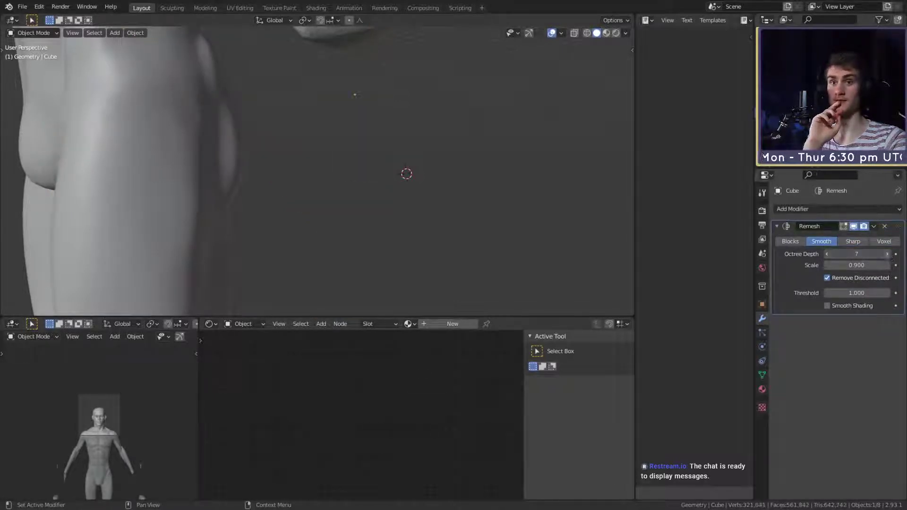
{"action": "left_click", "coordinate": [887, 254]}
{"action": "left_click", "coordinate": [888, 254]}
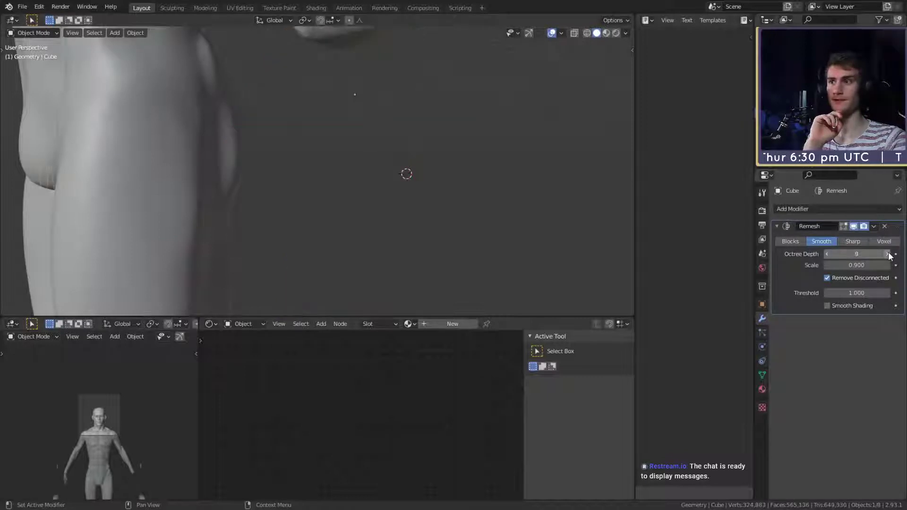
{"action": "left_click", "coordinate": [826, 254]}
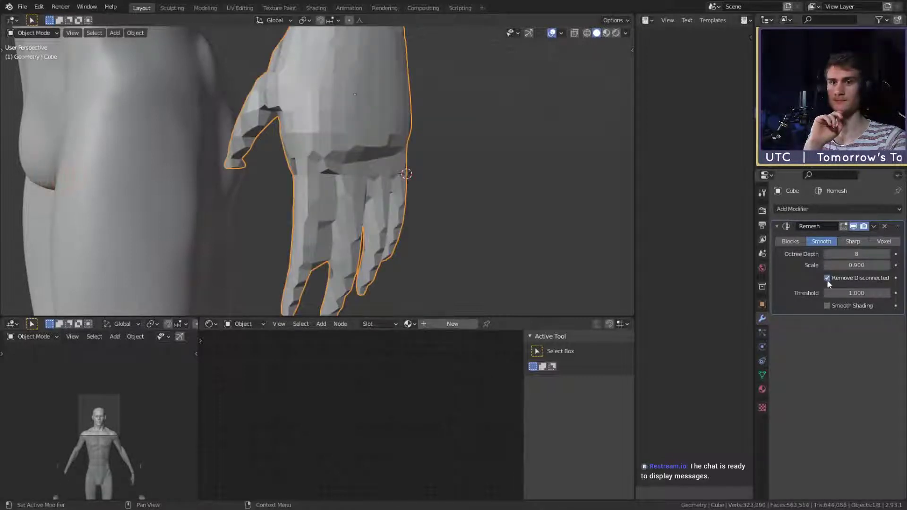
Step: Set the Remesh threshold to 0.736 and the octree depth to 9, and inspect the thumb and finger joints
{"action": "left_click_drag", "start_coordinate": [856, 293], "coordinate": [845, 293]}
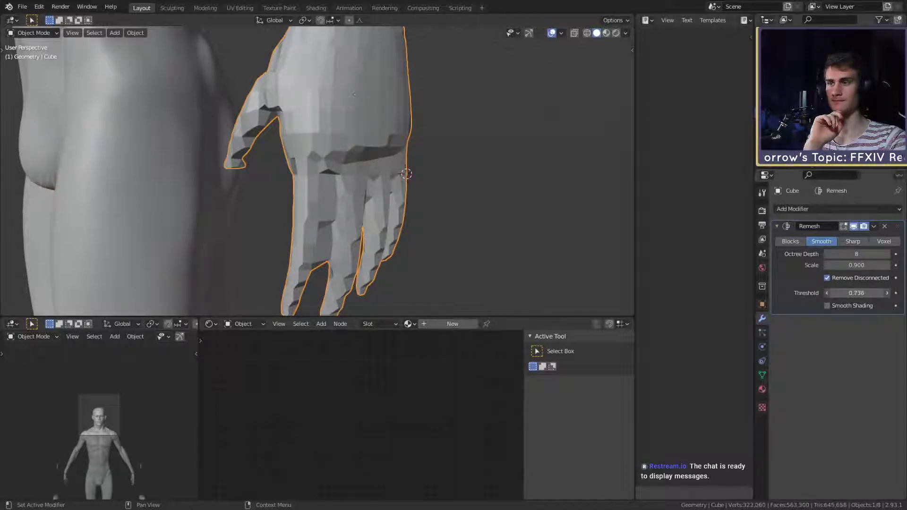
{"action": "left_click", "coordinate": [888, 254]}
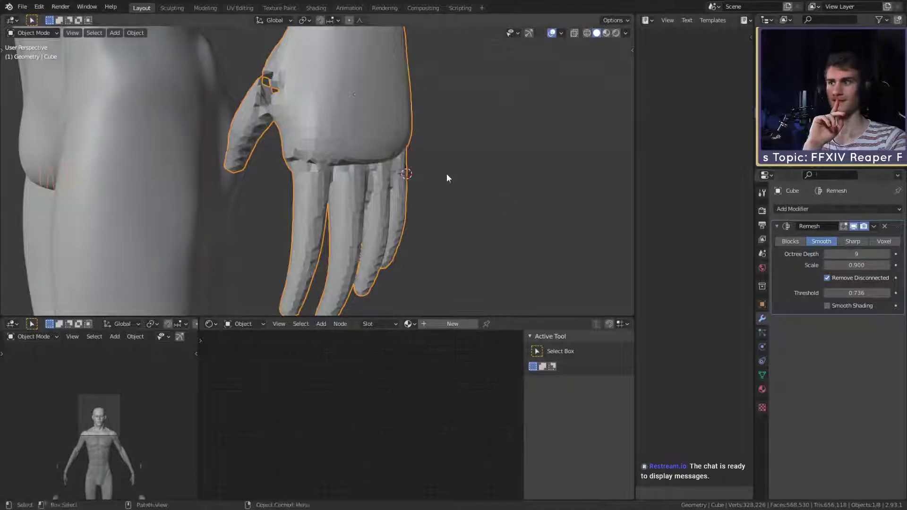
{"action": "mouse_move", "coordinate": [446, 174]}
{"action": "middle_mouse_down"}
{"action": "mouse_move", "coordinate": [388, 148]}
{"action": "mouse_move", "coordinate": [460, 171]}
{"action": "middle_mouse_up"}
{"action": "scroll", "coordinate": [388, 144], "scroll_direction": "down", "scroll_amount": 4}
{"action": "scroll", "coordinate": [457, 168], "scroll_direction": "up", "scroll_amount": 3}
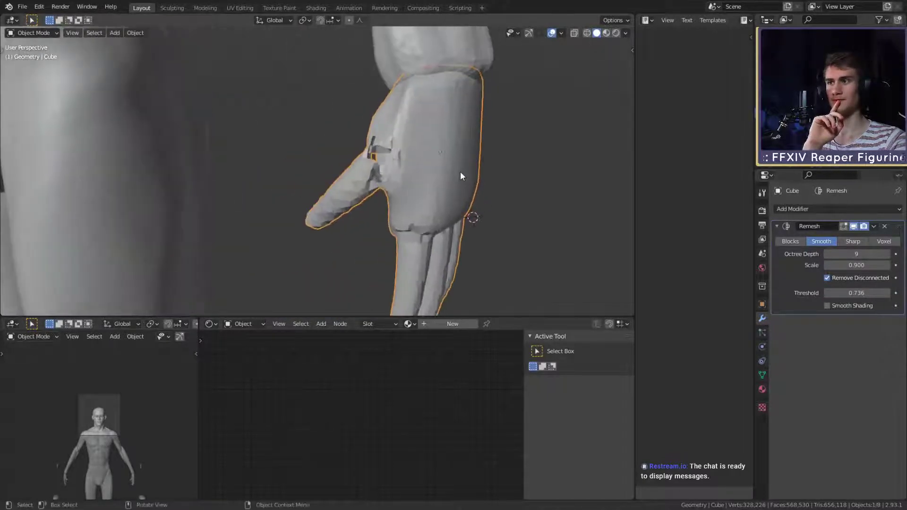
{"action": "scroll", "coordinate": [460, 171], "scroll_direction": "up", "scroll_amount": 2}
{"action": "middle_click_drag", "start_coordinate": [417, 143], "coordinate": [439, 175]}
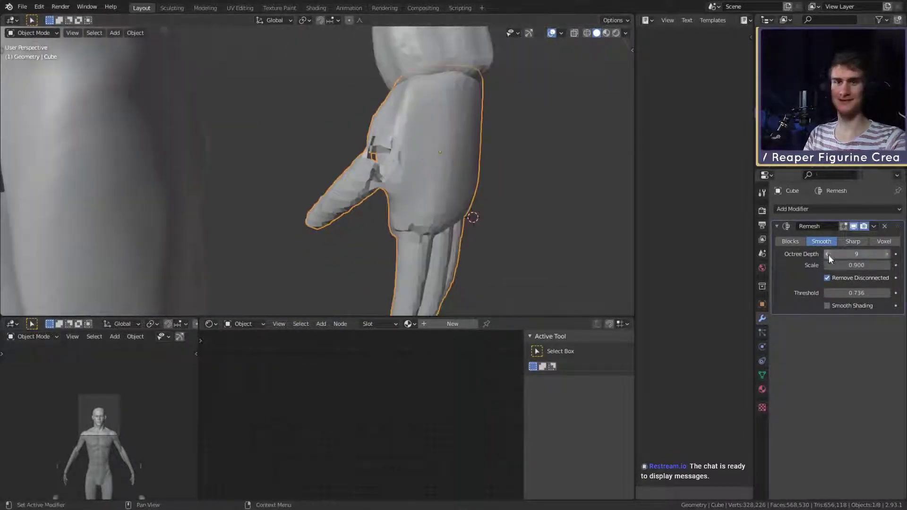
{"action": "middle_click_drag", "start_coordinate": [562, 227], "coordinate": [529, 219]}
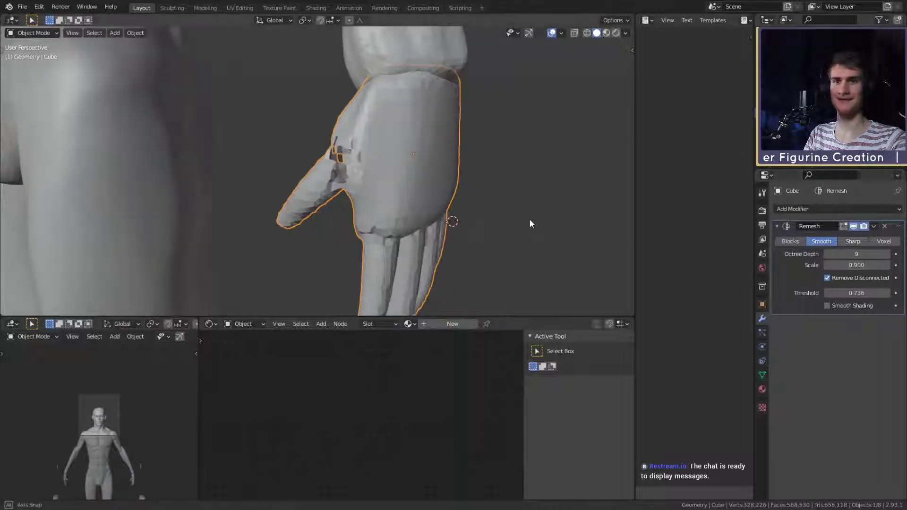
Step: Switch the hand's Remesh modifier to Sharp mode and set its scale to 0.959
{"action": "left_click", "coordinate": [881, 240]}
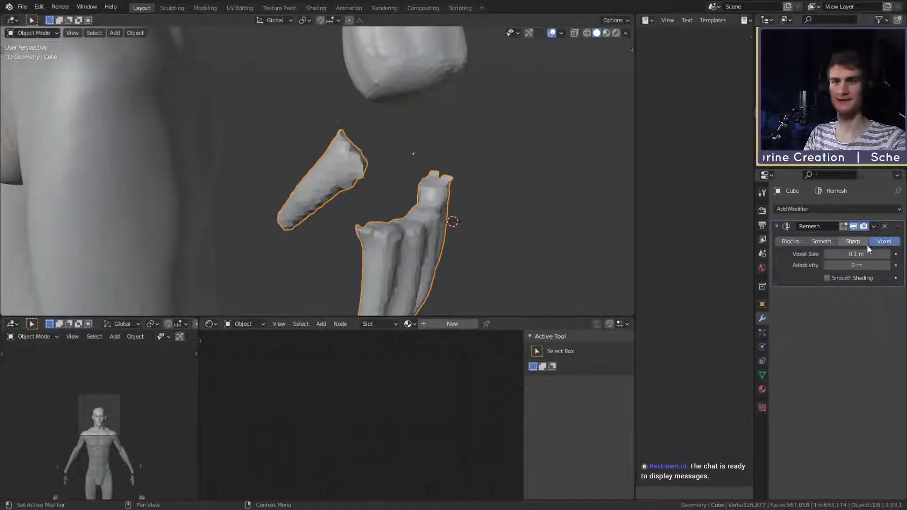
{"action": "left_click", "coordinate": [854, 241]}
{"action": "scroll", "coordinate": [457, 200], "scroll_direction": "down", "scroll_amount": 3}
{"action": "scroll", "coordinate": [457, 201], "scroll_direction": "up", "scroll_amount": 8}
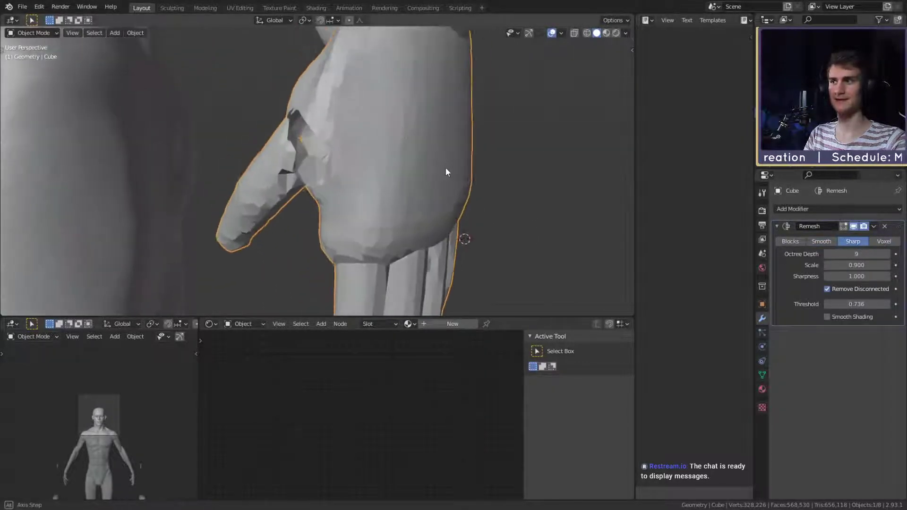
{"action": "left_click_drag", "start_coordinate": [854, 264], "coordinate": [826, 266]}
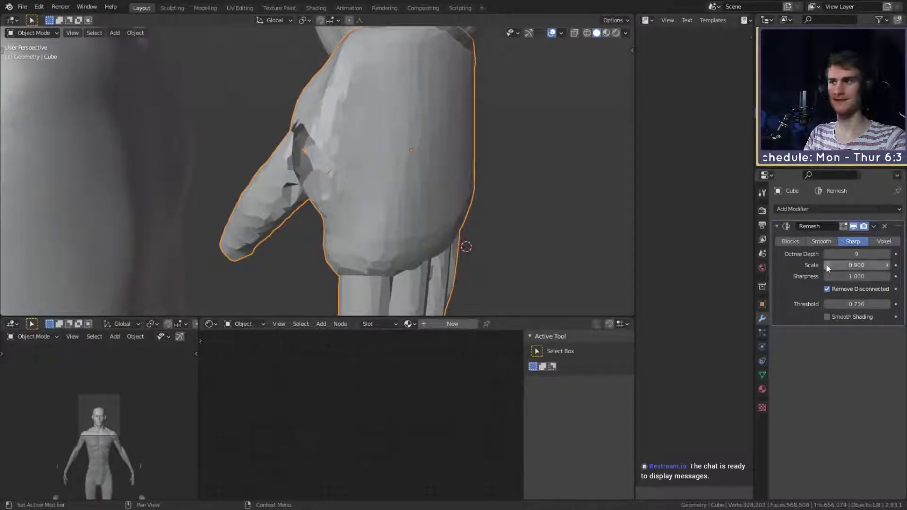
{"action": "left_click", "coordinate": [826, 266]}
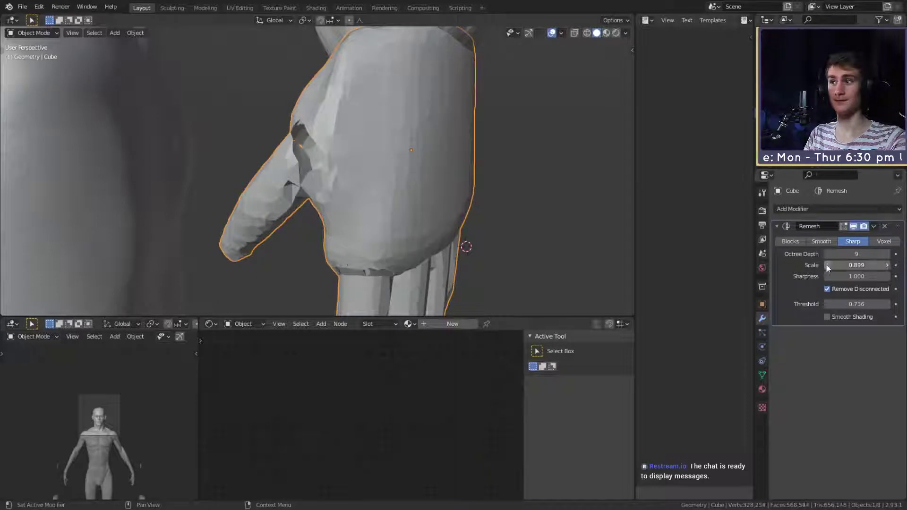
{"action": "left_click", "coordinate": [826, 265]}
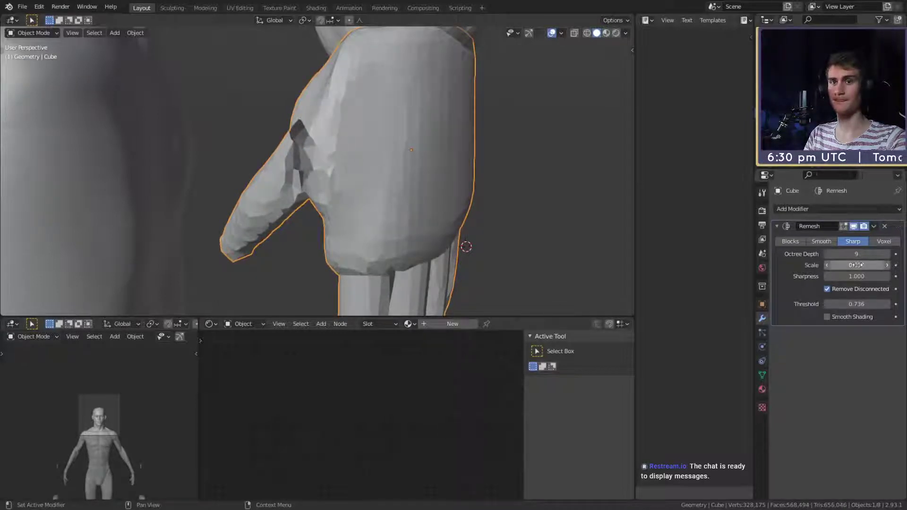
{"action": "mouse_move", "coordinate": [859, 265]}
{"action": "left_mouse_down"}
{"action": "mouse_move", "coordinate": [850, 265]}
{"action": "mouse_move", "coordinate": [876, 265]}
{"action": "left_mouse_up"}
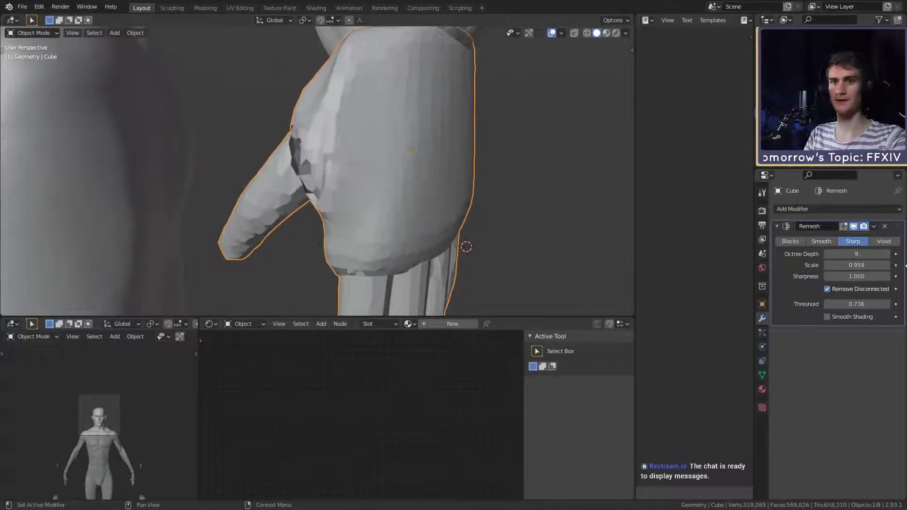
Step: Remove the Remesh modifier from the hand and look over the joined mesh
{"action": "left_click", "coordinate": [884, 226]}
{"action": "scroll", "coordinate": [324, 192], "scroll_direction": "down", "scroll_amount": 6}
{"action": "scroll", "coordinate": [304, 170], "scroll_direction": "up", "scroll_amount": 3}
{"action": "middle_click_drag", "start_coordinate": [325, 192], "coordinate": [391, 197], "text": "shift"}
{"action": "key", "text": "Tab"}
{"action": "key", "text": "Tab"}
{"action": "scroll", "coordinate": [373, 210], "scroll_direction": "down", "scroll_amount": 4}
{"action": "scroll", "coordinate": [373, 212], "scroll_direction": "up", "scroll_amount": 4}
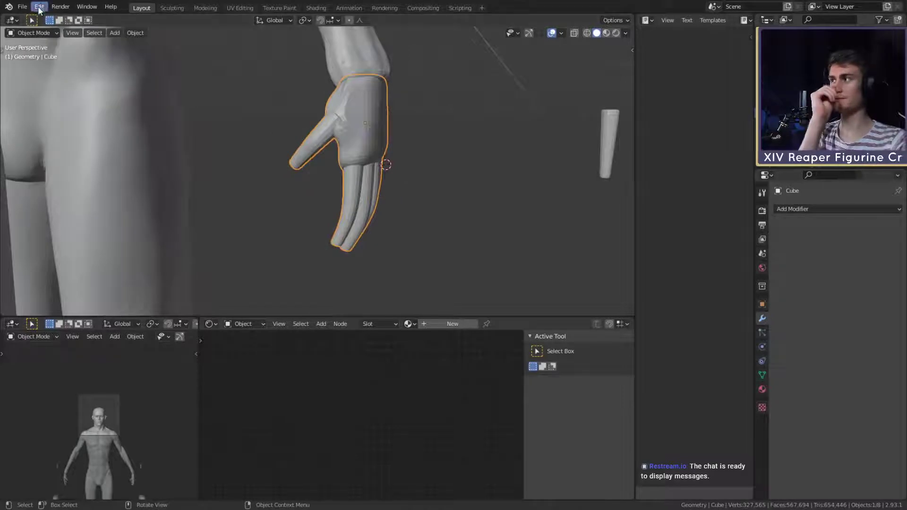
Step: Reopen the recent file ffxiv_reaper_figurine_v1c.blend and discard the unsaved changes
{"action": "left_click", "coordinate": [22, 6]}
{"action": "mouse_move", "coordinate": [48, 38]}
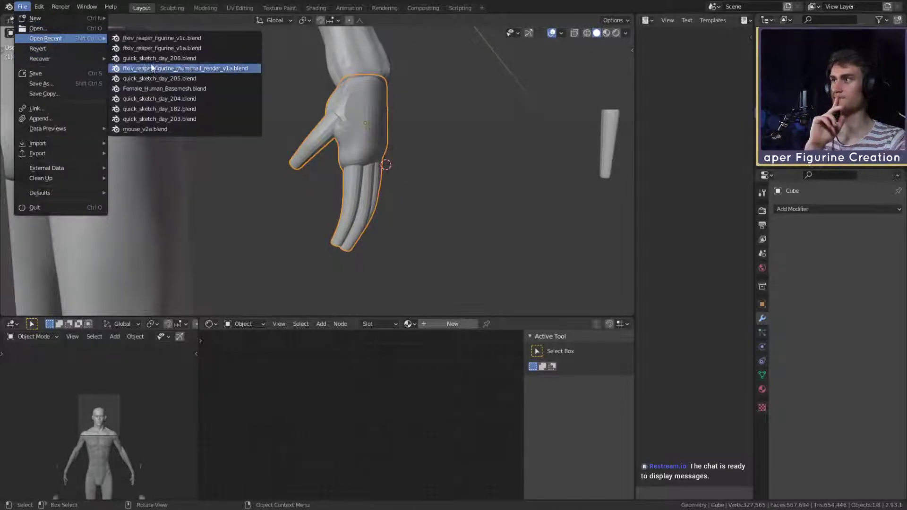
{"action": "left_click", "coordinate": [171, 38]}
{"action": "left_click", "coordinate": [479, 277]}
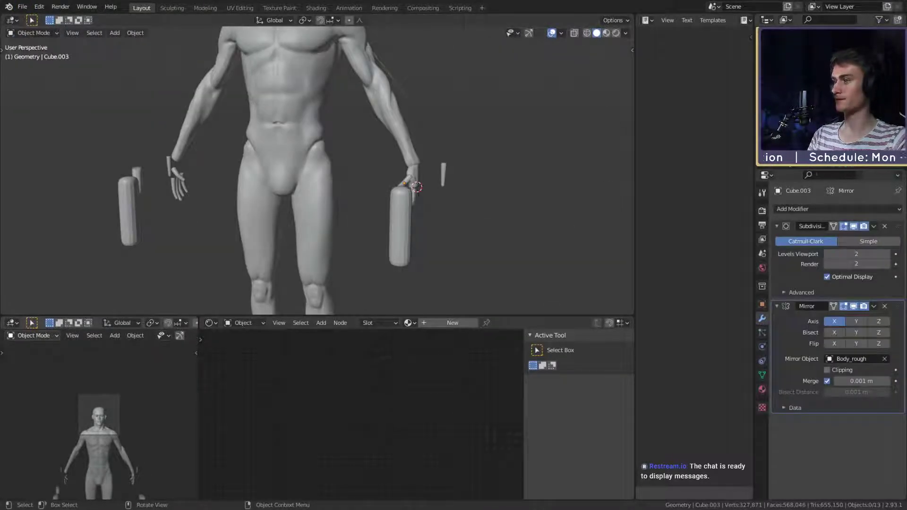
Step: Delete the misplaced mirrored copy of the palm from the palm mesh and return to Object Mode
{"action": "scroll", "coordinate": [387, 220], "scroll_direction": "down", "scroll_amount": 3}
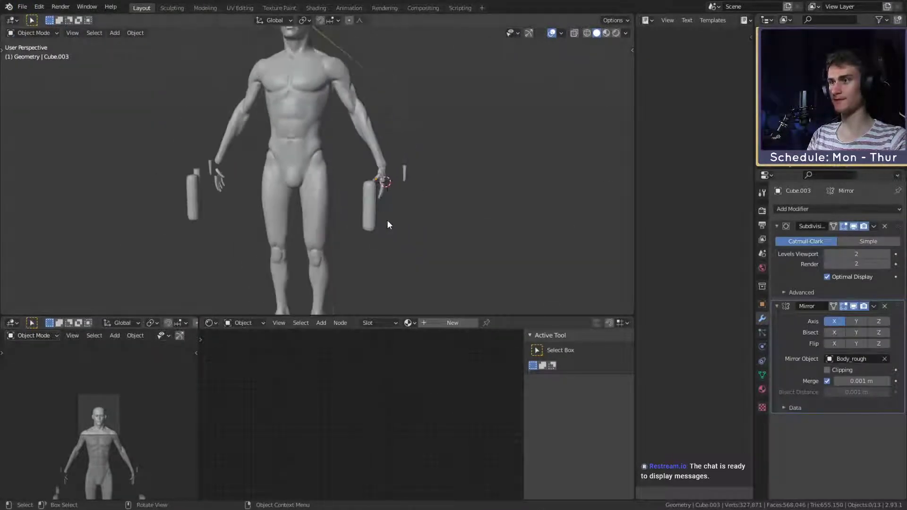
{"action": "middle_click_drag", "start_coordinate": [387, 219], "coordinate": [383, 188]}
{"action": "left_click", "coordinate": [381, 184]}
{"action": "middle_click_drag", "start_coordinate": [250, 187], "coordinate": [352, 169]}
{"action": "key", "text": "Tab"}
{"action": "scroll", "coordinate": [352, 169], "scroll_direction": "up", "scroll_amount": 3}
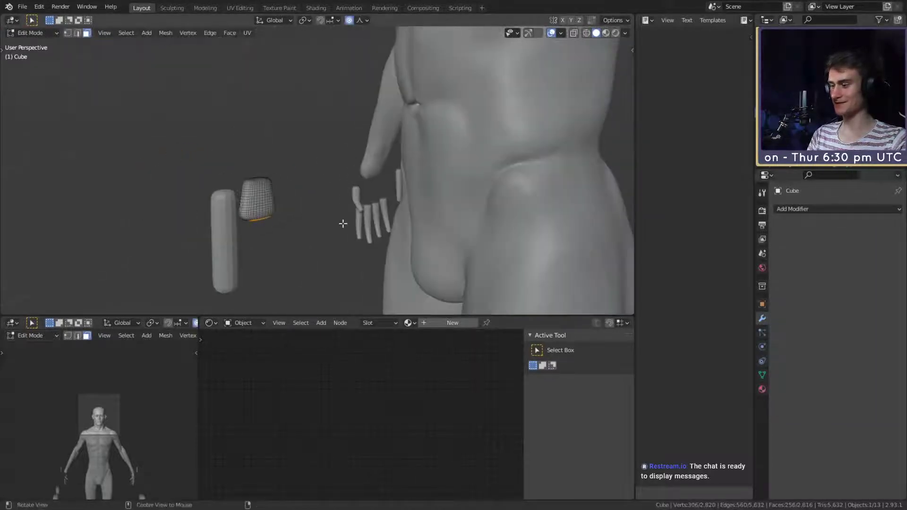
{"action": "middle_click_drag", "start_coordinate": [343, 223], "coordinate": [331, 193]}
{"action": "left_click", "coordinate": [330, 194]}
{"action": "left_click_drag", "start_coordinate": [250, 114], "coordinate": [334, 247]}
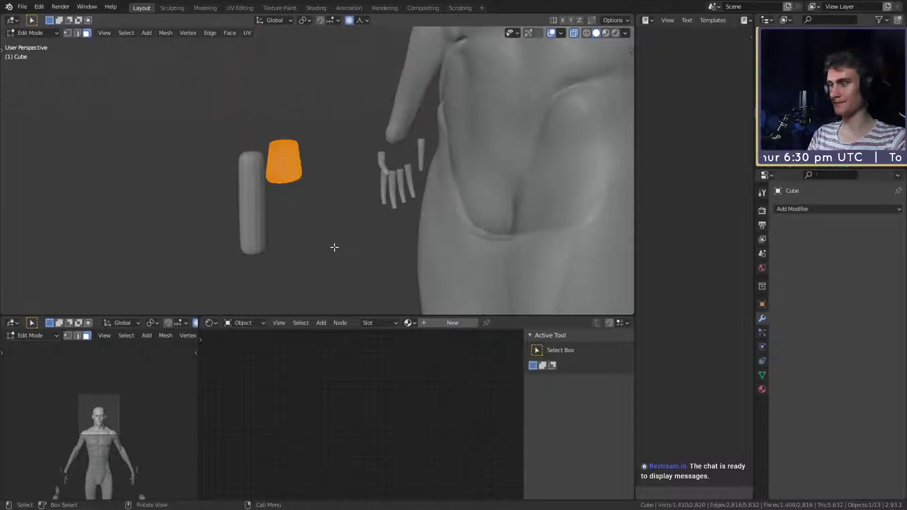
{"action": "key", "text": "x"}
{"action": "left_click", "coordinate": [280, 247]}
{"action": "key", "text": "Tab"}
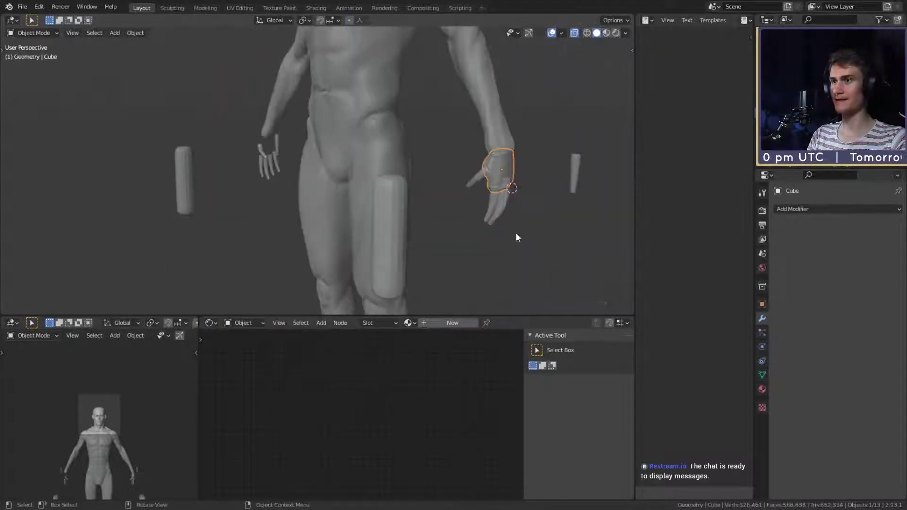
Step: Mirror the palm across the X axis with Body_rough as the mirror object, and apply the modifier
{"action": "middle_click_drag", "start_coordinate": [515, 233], "coordinate": [436, 223]}
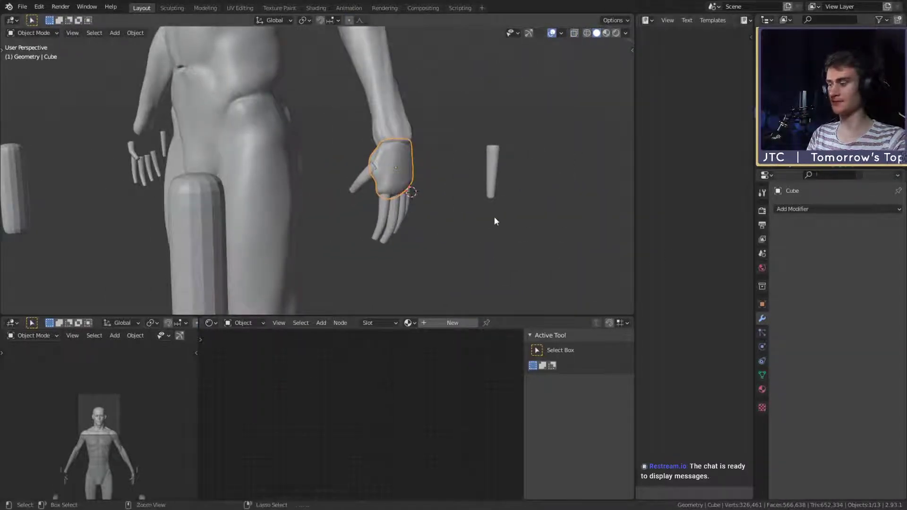
{"action": "key", "text": "ctrl+shift+m"}
{"action": "left_click", "coordinate": [885, 280]}
{"action": "left_click", "coordinate": [283, 122]}
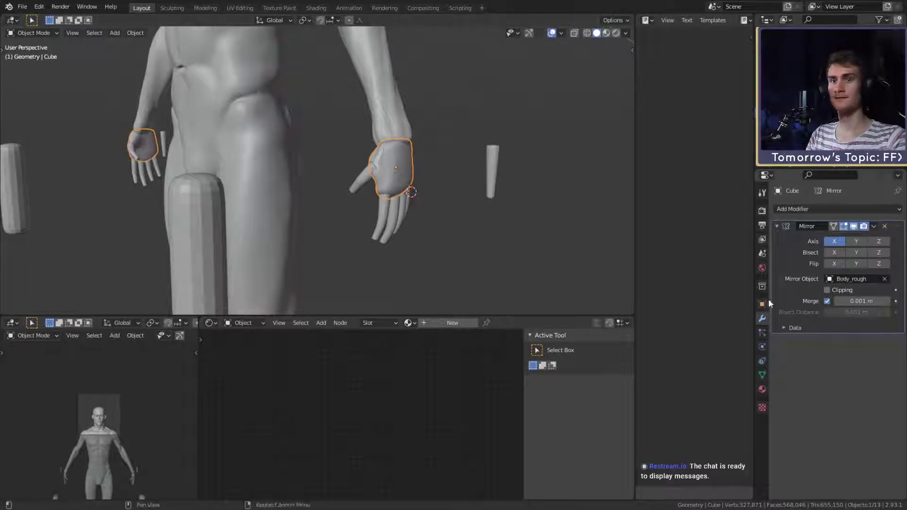
{"action": "key", "text": "ctrl+a"}
Step: Apply the Subdivision and Mirror modifiers on the little, ring and middle fingers
{"action": "middle_click_drag", "start_coordinate": [463, 211], "coordinate": [392, 181], "text": "shift"}
{"action": "scroll", "coordinate": [378, 182], "scroll_direction": "up", "scroll_amount": 5}
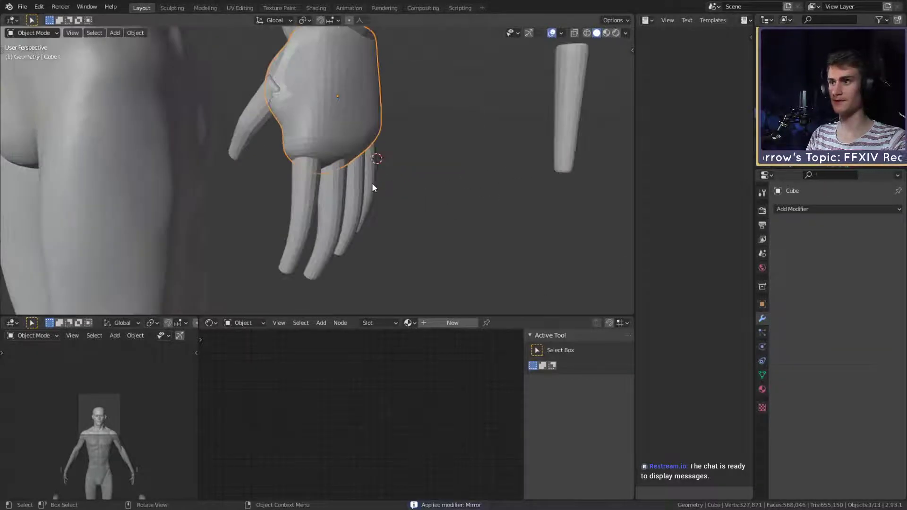
{"action": "left_click", "coordinate": [372, 183]}
{"action": "left_click", "coordinate": [790, 282]}
{"action": "key", "text": "ctrl+x"}
{"action": "key", "text": "ctrl+x"}
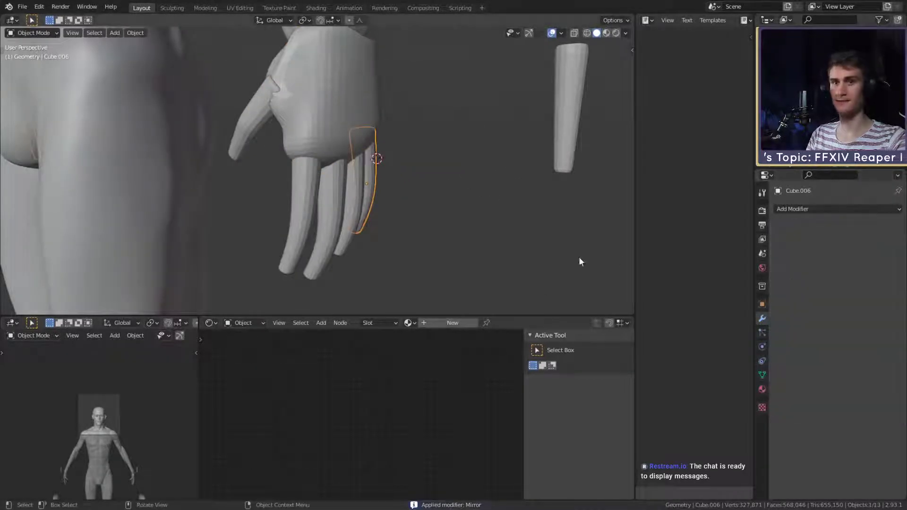
{"action": "left_click", "coordinate": [360, 207]}
{"action": "key", "text": "ctrl+x"}
{"action": "key", "text": "ctrl+x"}
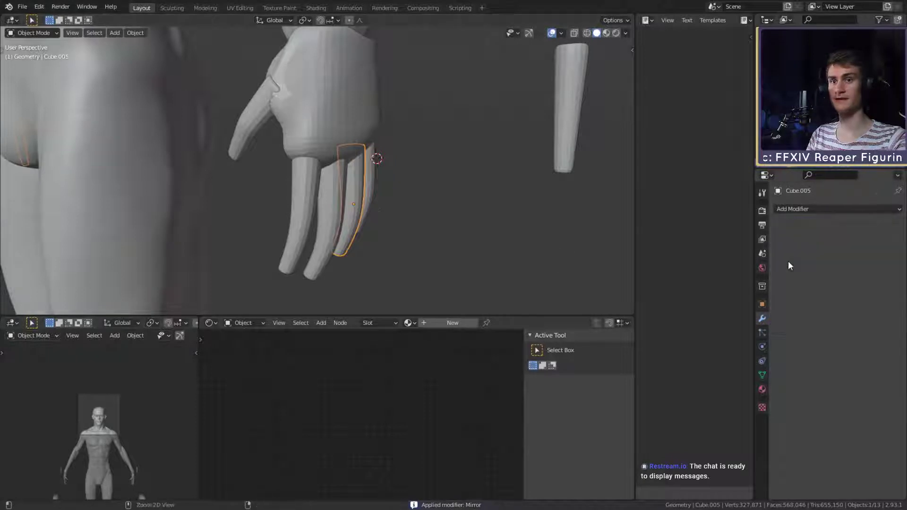
{"action": "left_click", "coordinate": [329, 228]}
{"action": "key", "text": "ctrl+x"}
{"action": "key", "text": "ctrl+x"}
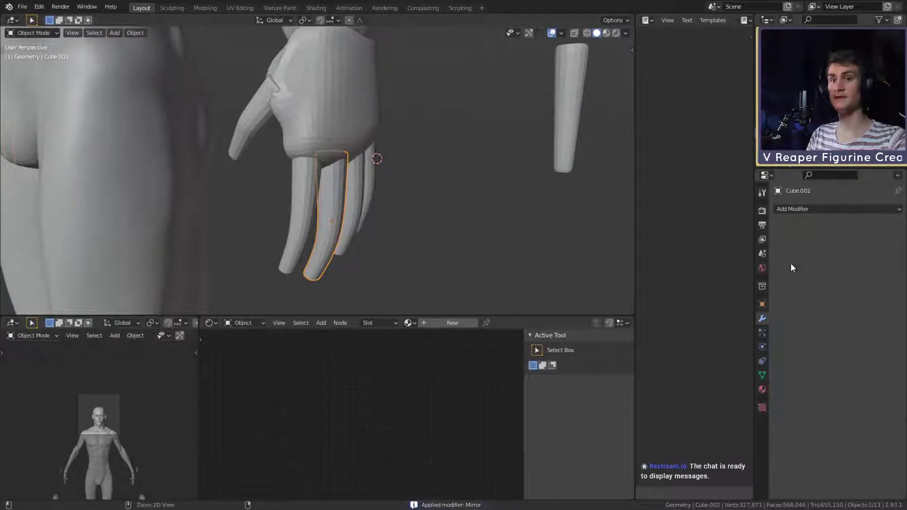
Step: Apply the Subdivision and Mirror modifiers on the index finger and the thumb
{"action": "left_click", "coordinate": [304, 237]}
{"action": "key", "text": "ctrl+x"}
{"action": "key", "text": "ctrl+x"}
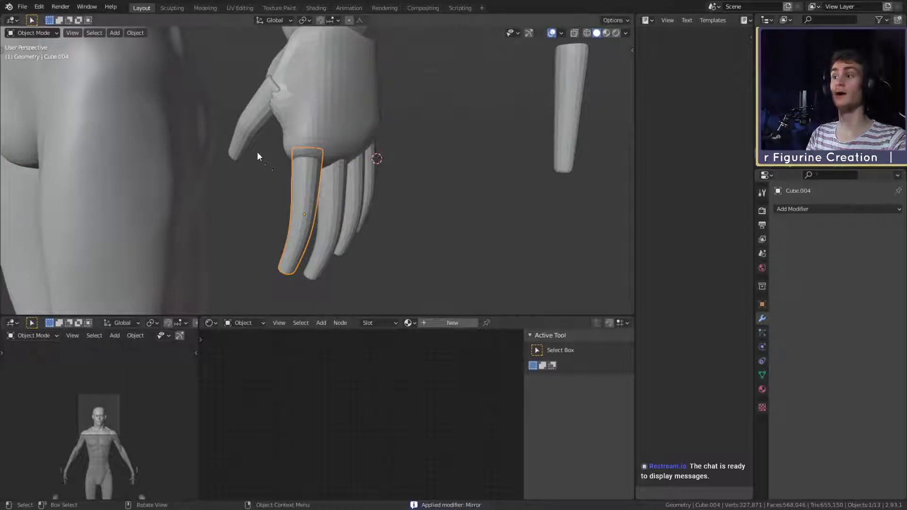
{"action": "left_click", "coordinate": [253, 140]}
{"action": "key", "text": "ctrl+x"}
{"action": "key", "text": "ctrl+x"}
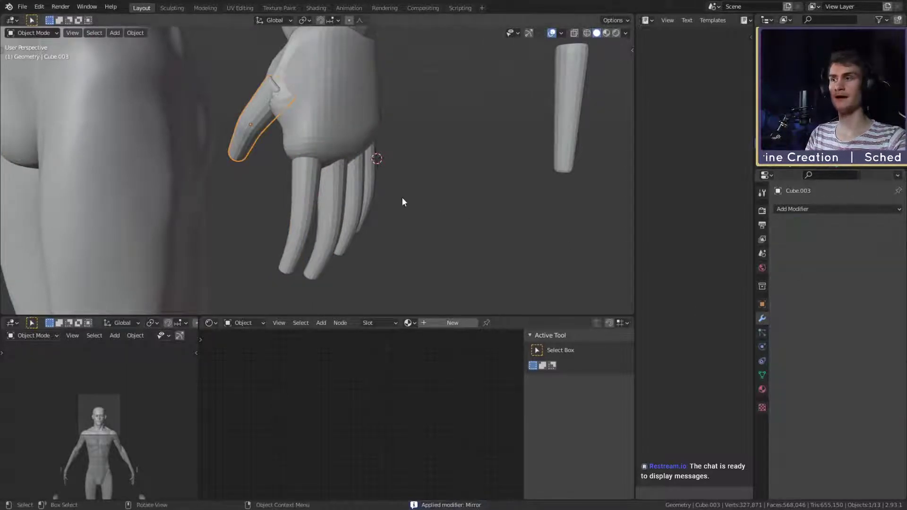
Step: Join the four fingers and the thumb into the palm object so the hand is one mesh object
{"action": "middle_click_drag", "start_coordinate": [402, 198], "coordinate": [402, 206]}
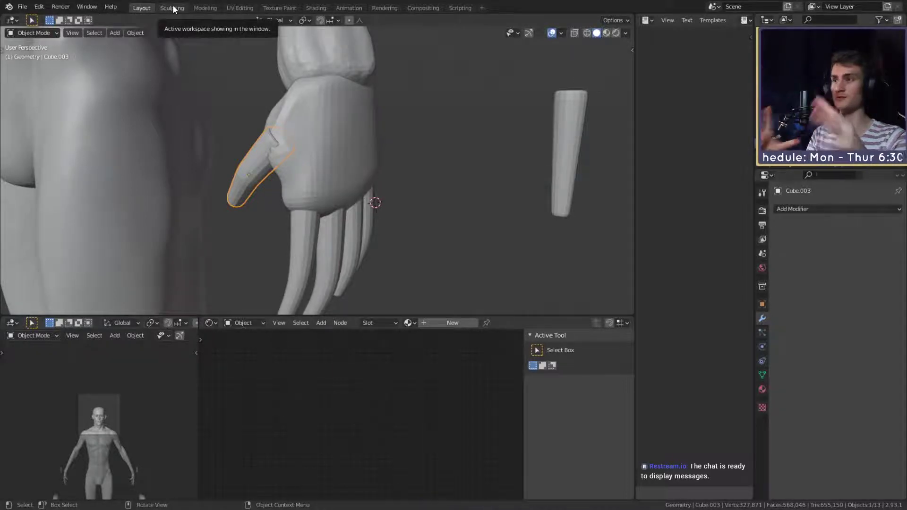
{"action": "left_click", "coordinate": [341, 130]}
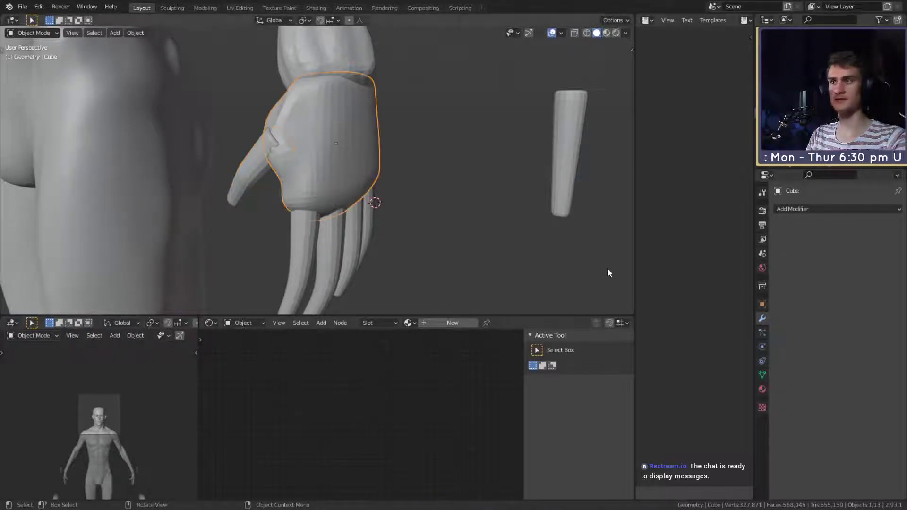
{"action": "left_click", "coordinate": [371, 226]}
{"action": "left_click", "coordinate": [353, 229], "text": "shift"}
{"action": "left_click", "coordinate": [330, 235], "text": "shift"}
{"action": "left_click", "coordinate": [305, 237], "text": "shift"}
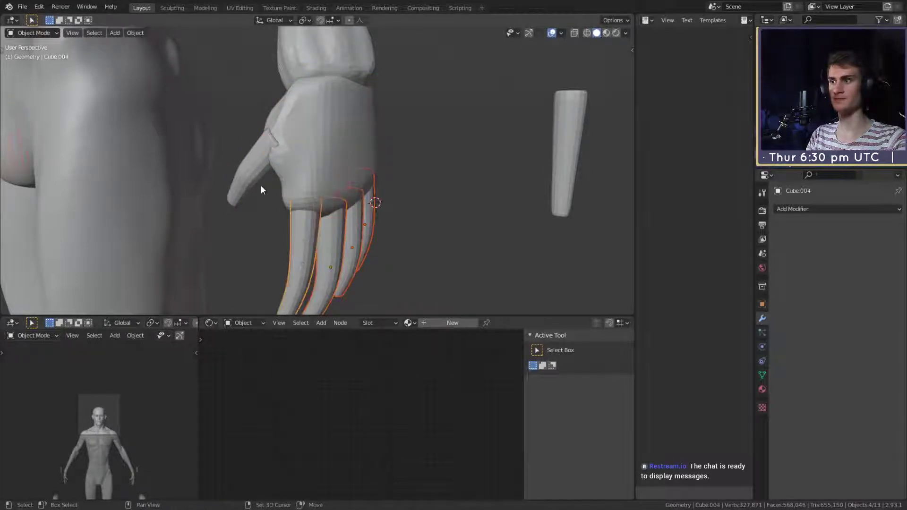
{"action": "left_click", "coordinate": [261, 189], "text": "shift"}
{"action": "left_click", "coordinate": [317, 166], "text": "shift"}
{"action": "key", "text": "ctrl+j"}
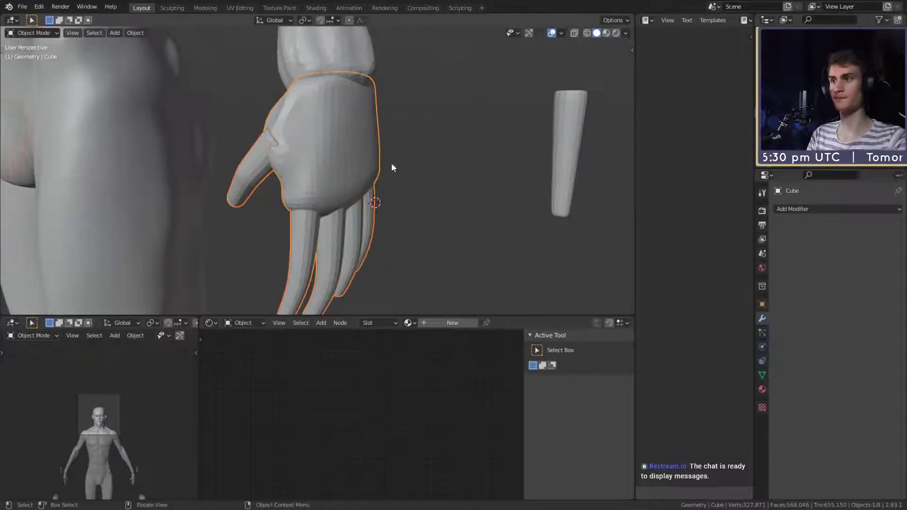
Step: Add a Remesh modifier in Voxel mode to the hand and set its voxel size to 0.03 m
{"action": "left_click", "coordinate": [809, 211]}
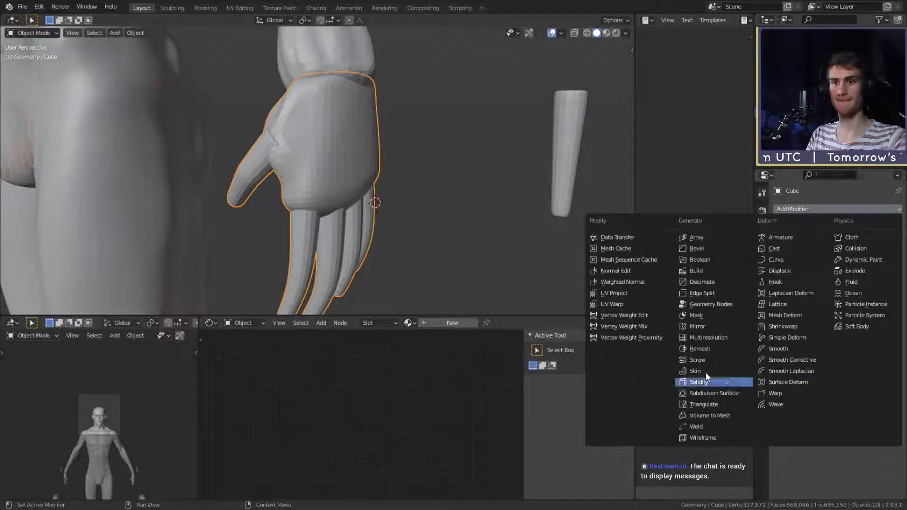
{"action": "left_click", "coordinate": [705, 350]}
{"action": "middle_click_drag", "start_coordinate": [459, 213], "coordinate": [449, 196]}
{"action": "middle_click_drag", "start_coordinate": [421, 169], "coordinate": [376, 170]}
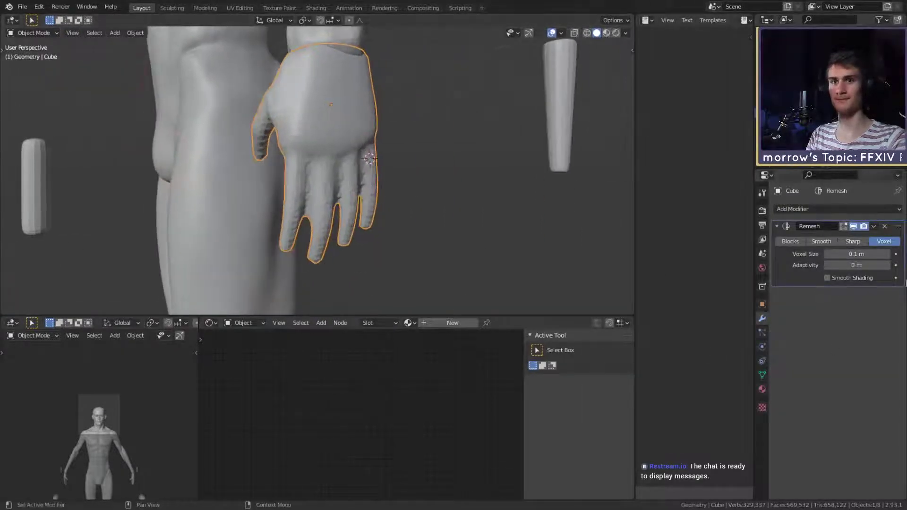
{"action": "left_click", "coordinate": [827, 255]}
{"action": "left_click", "coordinate": [828, 256]}
{"action": "left_click", "coordinate": [828, 256]}
{"action": "left_click", "coordinate": [828, 255]}
{"action": "left_click", "coordinate": [828, 256]}
{"action": "left_click", "coordinate": [827, 256]}
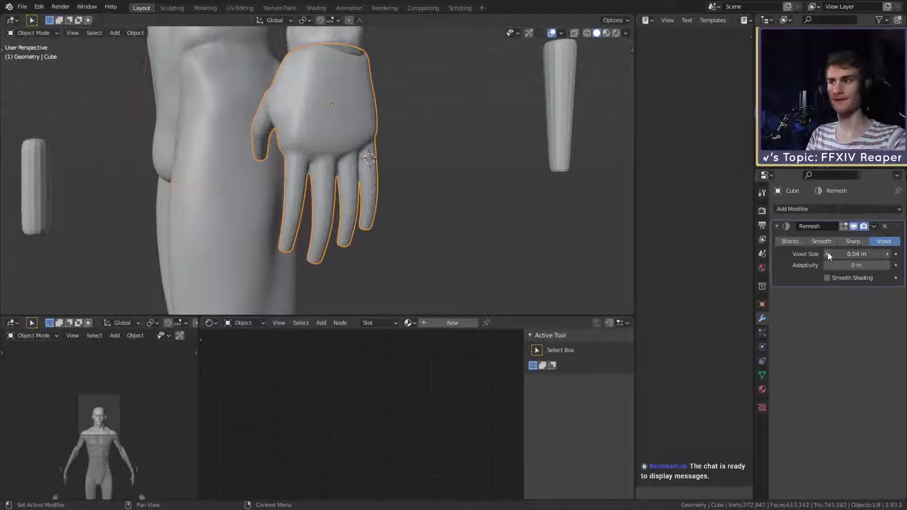
{"action": "left_click", "coordinate": [828, 255]}
Step: Apply the Remesh modifier on the joined hand
{"action": "scroll", "coordinate": [388, 193], "scroll_direction": "down", "scroll_amount": 3}
{"action": "mouse_move", "coordinate": [388, 194]}
{"action": "middle_mouse_down"}
{"action": "mouse_move", "coordinate": [409, 229]}
{"action": "mouse_move", "coordinate": [394, 198]}
{"action": "middle_mouse_up"}
{"action": "scroll", "coordinate": [394, 200], "scroll_direction": "up", "scroll_amount": 2}
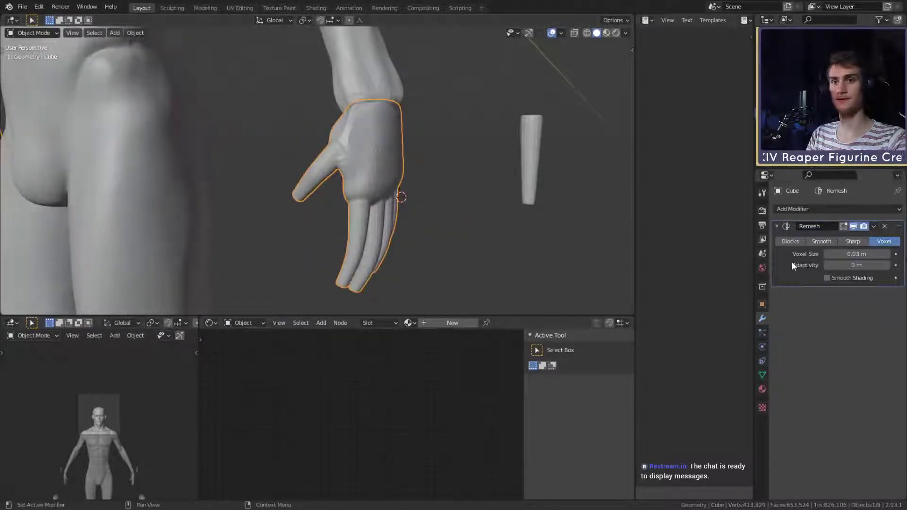
{"action": "key", "text": "ctrl+a"}
{"action": "scroll", "coordinate": [390, 191], "scroll_direction": "down", "scroll_amount": 4}
{"action": "scroll", "coordinate": [403, 198], "scroll_direction": "up", "scroll_amount": 6}
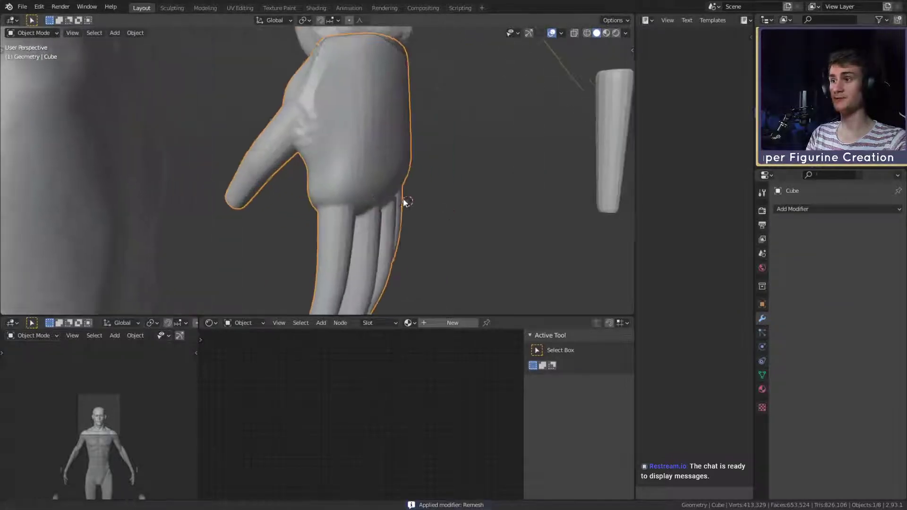
{"action": "middle_click_drag", "start_coordinate": [404, 198], "coordinate": [383, 190], "text": "shift"}
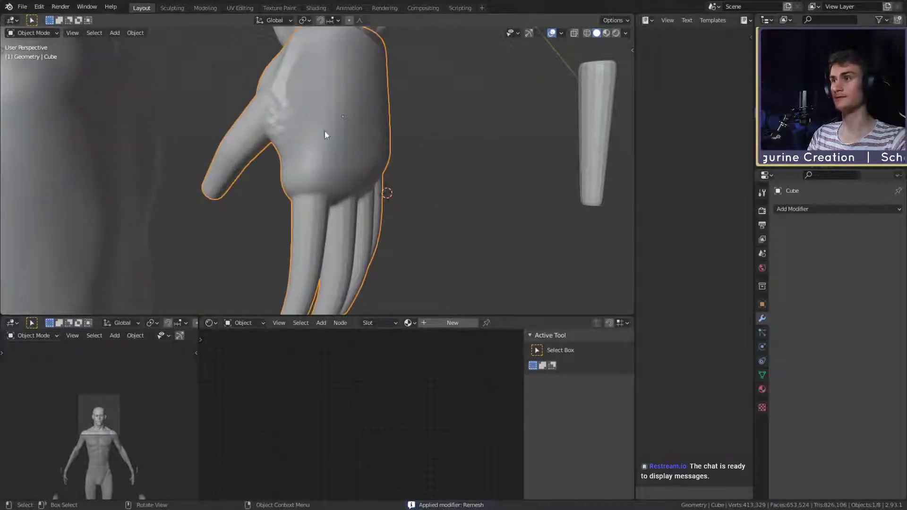
Step: In the Sculpting workspace, enable Dyntopo at constant detail resolution 50 and flood-fill the hand's detail
{"action": "left_click", "coordinate": [172, 8]}
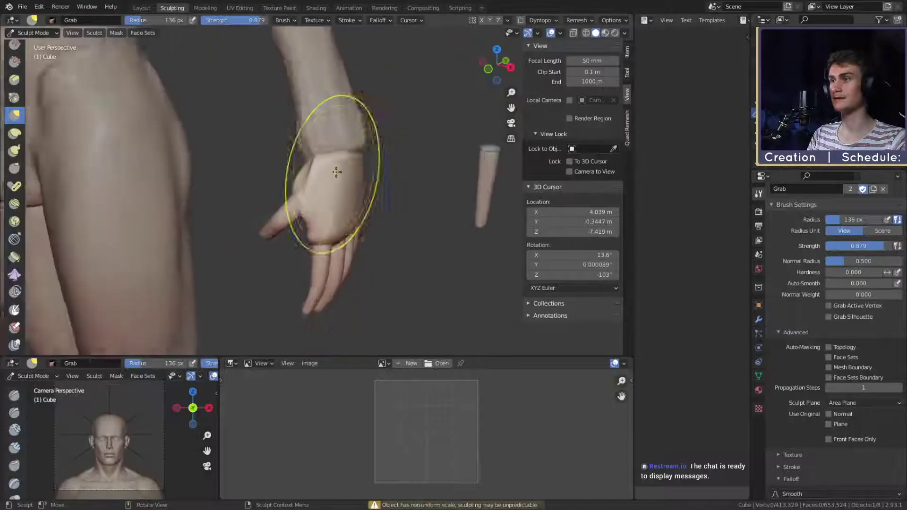
{"action": "scroll", "coordinate": [337, 172], "scroll_direction": "down", "scroll_amount": 3}
{"action": "scroll", "coordinate": [326, 213], "scroll_direction": "up", "scroll_amount": 5}
{"action": "scroll", "coordinate": [803, 312], "scroll_direction": "down", "scroll_amount": 6}
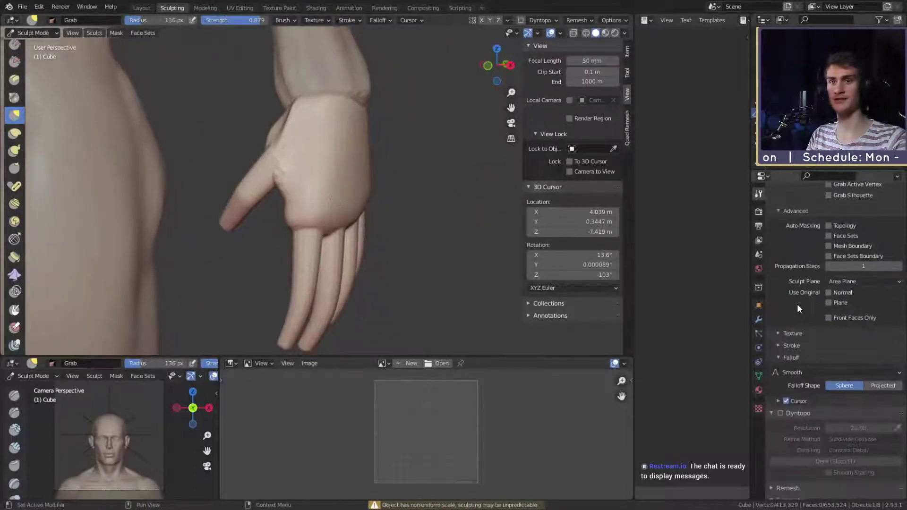
{"action": "scroll", "coordinate": [797, 307], "scroll_direction": "down", "scroll_amount": 8}
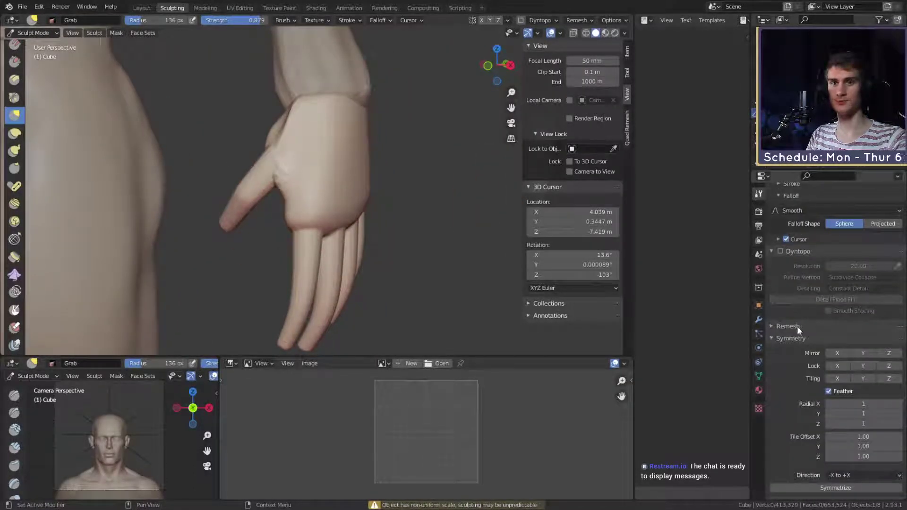
{"action": "scroll", "coordinate": [798, 326], "scroll_direction": "down", "scroll_amount": 1}
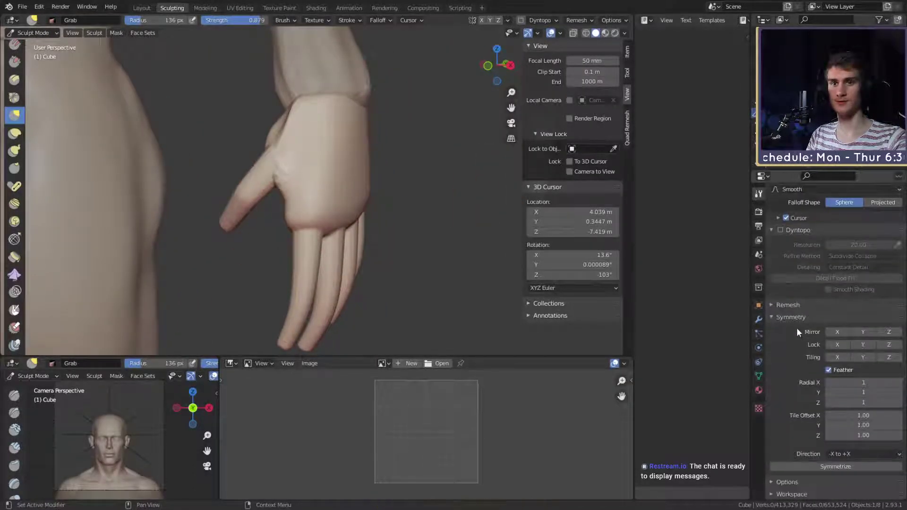
{"action": "left_click", "coordinate": [780, 230]}
{"action": "left_click", "coordinate": [864, 241]}
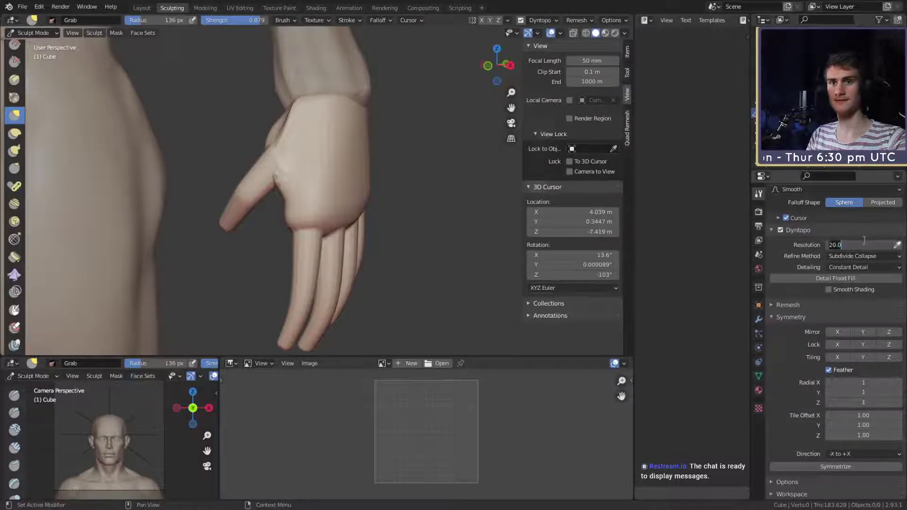
{"action": "type", "text": "50"}
{"action": "key", "text": "Return"}
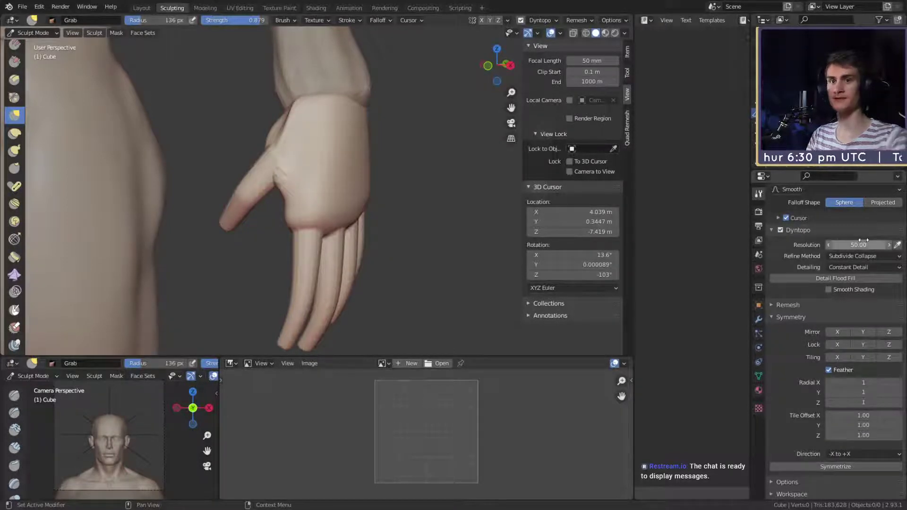
{"action": "left_click", "coordinate": [804, 277]}
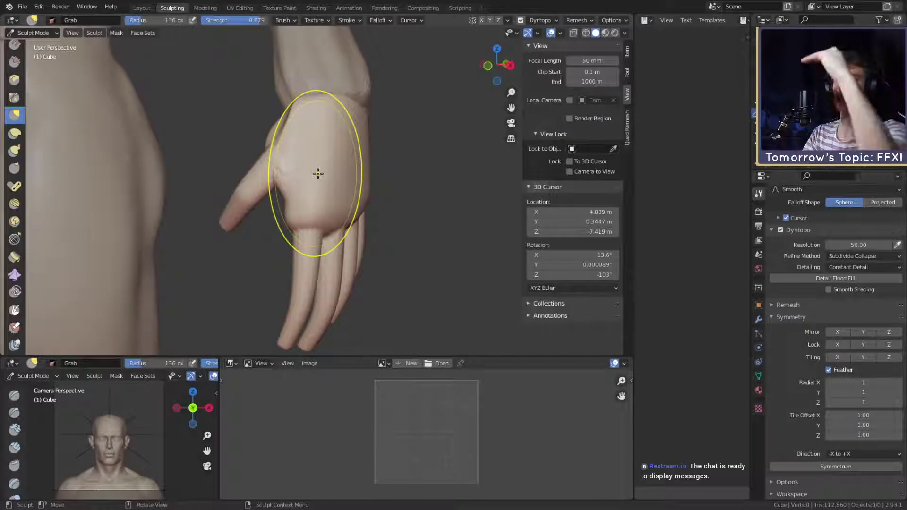
Step: Apply the hand's object scale in the Layout workspace, and save the file after returning to Sculpting
{"action": "key", "text": "ctrl+Page_Up"}
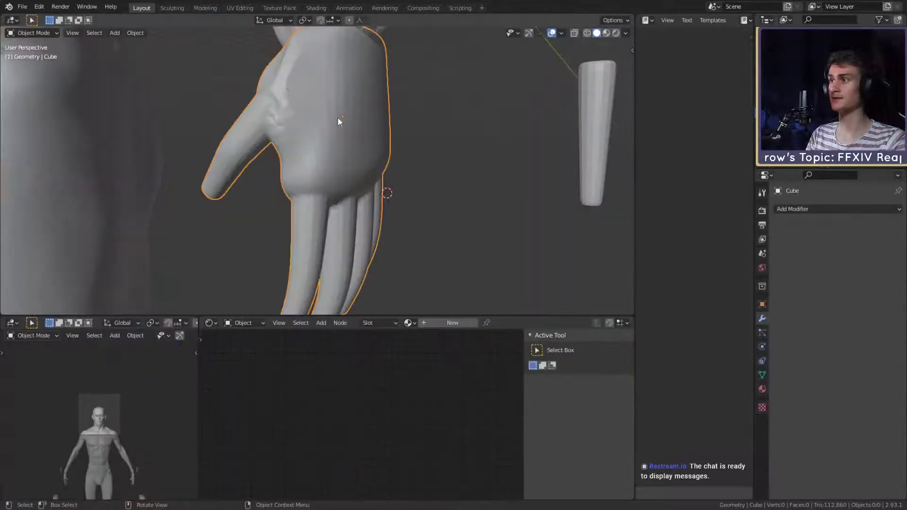
{"action": "key", "text": "ctrl+a"}
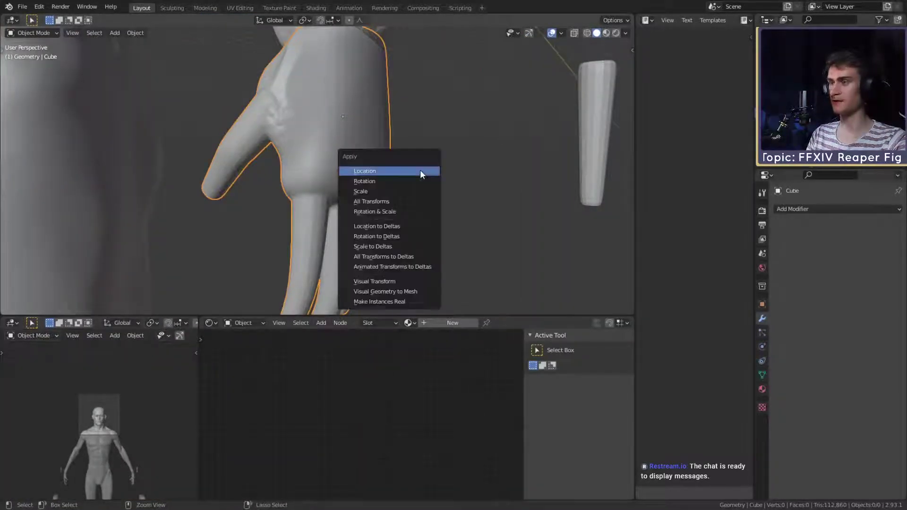
{"action": "left_click", "coordinate": [362, 191]}
{"action": "scroll", "coordinate": [409, 194], "scroll_direction": "down", "scroll_amount": 3}
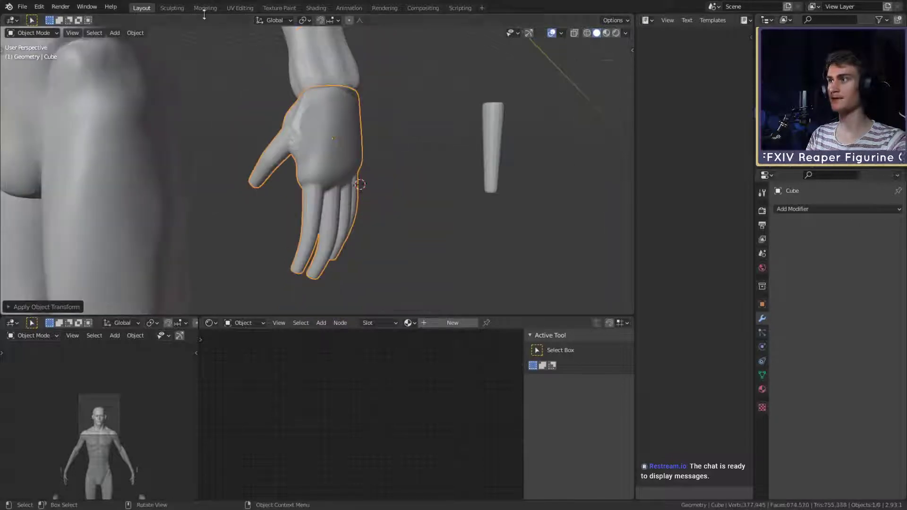
{"action": "key", "text": "ctrl+Page_Down"}
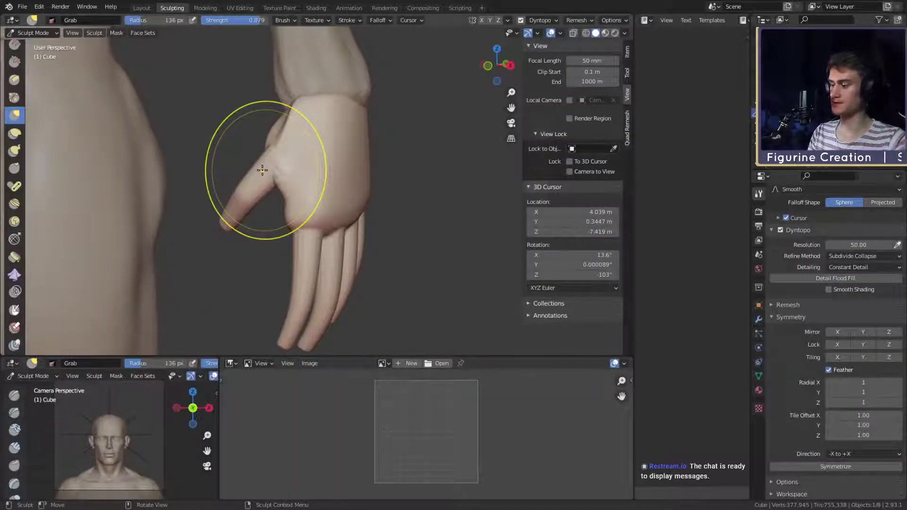
{"action": "key", "text": "ctrl+s"}
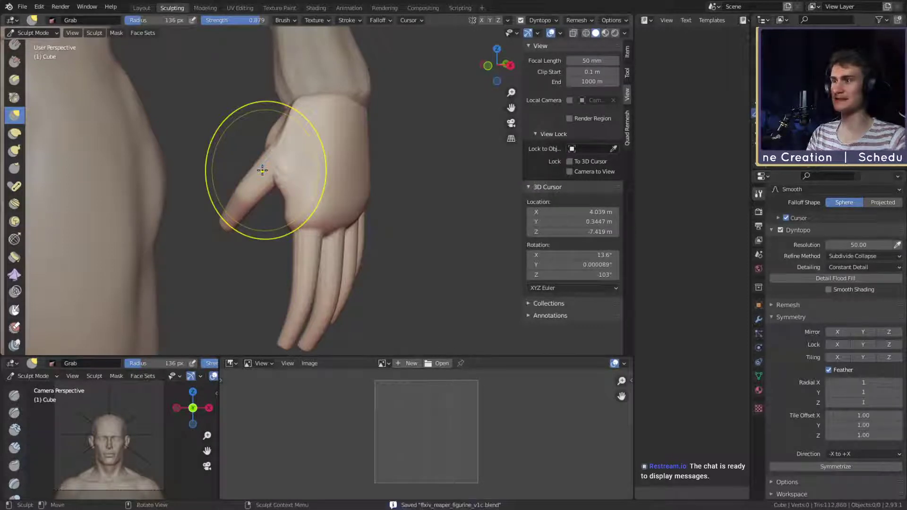
Step: Switch to the Clay Strips brush and rework the thumb base near the wrist, enlarging the brush radius to 69 px
{"action": "key", "text": "c"}
{"action": "mouse_move", "coordinate": [262, 170]}
{"action": "middle_mouse_down"}
{"action": "mouse_move", "coordinate": [361, 189]}
{"action": "mouse_move", "coordinate": [284, 194]}
{"action": "mouse_move", "coordinate": [141, 99]}
{"action": "middle_mouse_up"}
{"action": "key", "text": "f"}
{"action": "left_click", "coordinate": [303, 172]}
{"action": "mouse_move", "coordinate": [304, 172]}
{"action": "middle_mouse_down"}
{"action": "mouse_move", "coordinate": [308, 189]}
{"action": "mouse_move", "coordinate": [324, 182]}
{"action": "middle_mouse_up"}
{"action": "key", "text": "f"}
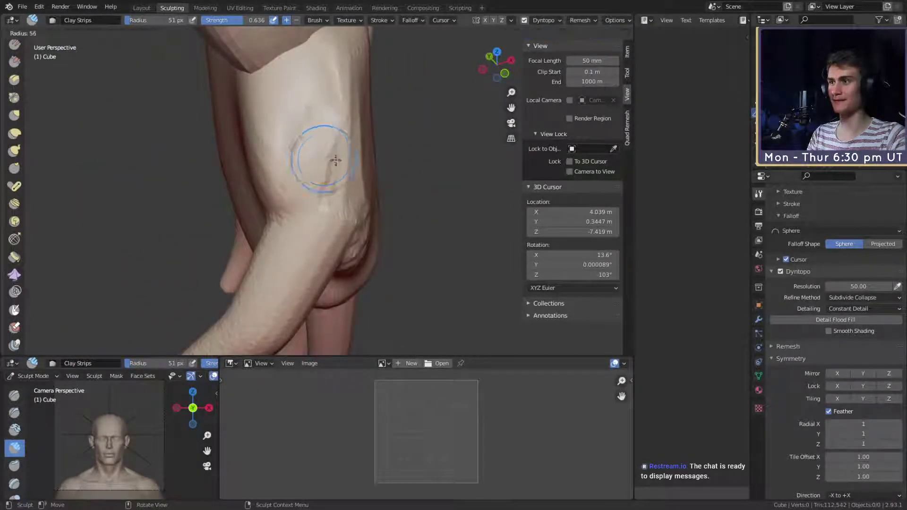
{"action": "key", "text": "f"}
Step: Refine the crease between the thumb and the back of the hand with the brush radius at 53 px
{"action": "scroll", "coordinate": [305, 110], "scroll_direction": "up", "scroll_amount": 3}
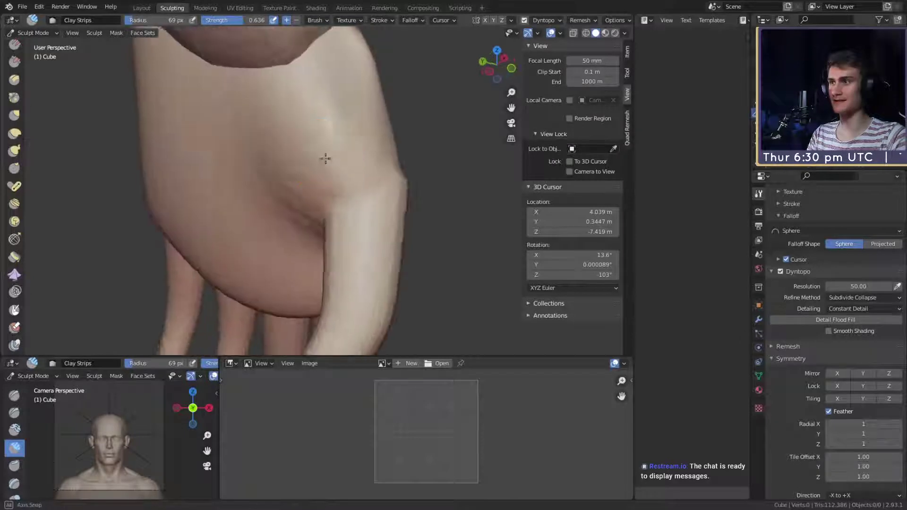
{"action": "middle_click_drag", "start_coordinate": [325, 156], "coordinate": [340, 184]}
{"action": "middle_click_drag", "start_coordinate": [316, 157], "coordinate": [381, 109]}
{"action": "key", "text": "f"}
{"action": "left_click", "coordinate": [369, 165]}
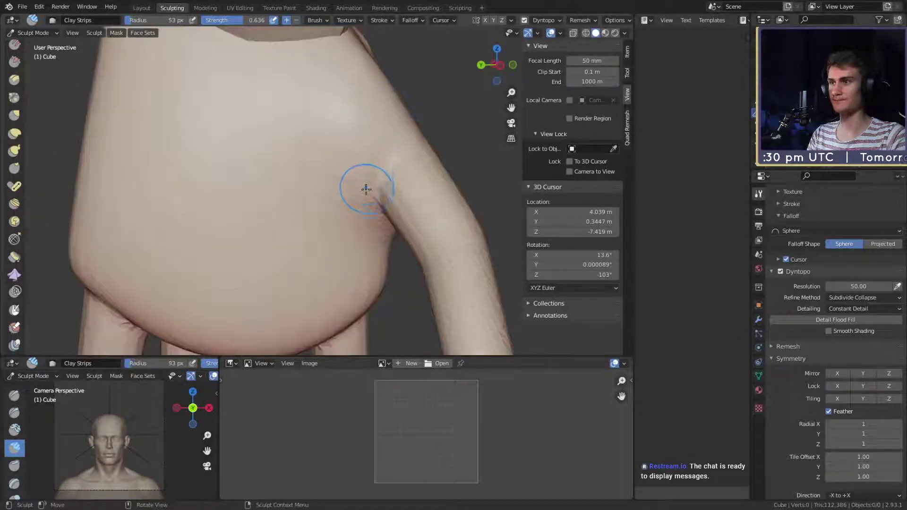
{"action": "mouse_move", "coordinate": [374, 186]}
{"action": "middle_mouse_down"}
{"action": "mouse_move", "coordinate": [390, 143]}
{"action": "mouse_move", "coordinate": [307, 125]}
{"action": "mouse_move", "coordinate": [259, 184]}
{"action": "mouse_move", "coordinate": [292, 201]}
{"action": "middle_mouse_up"}
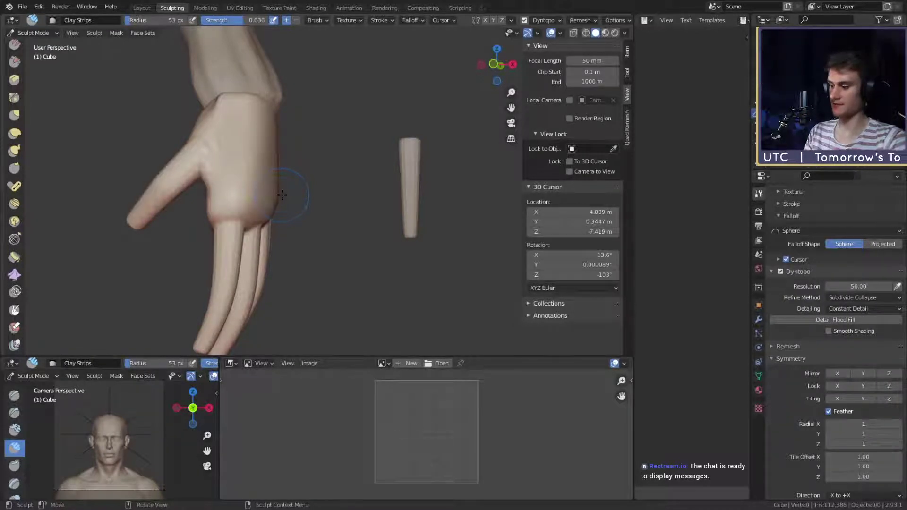
Step: Build up clay from the thumb web towards the wrist on the back of the hand, using brush radii of 40 and 58 px
{"action": "mouse_move", "coordinate": [282, 194]}
{"action": "middle_mouse_down"}
{"action": "mouse_move", "coordinate": [345, 204]}
{"action": "mouse_move", "coordinate": [347, 173]}
{"action": "mouse_move", "coordinate": [364, 166]}
{"action": "mouse_move", "coordinate": [316, 156]}
{"action": "mouse_move", "coordinate": [363, 174]}
{"action": "middle_mouse_up"}
{"action": "key", "text": "f"}
{"action": "left_click", "coordinate": [368, 171]}
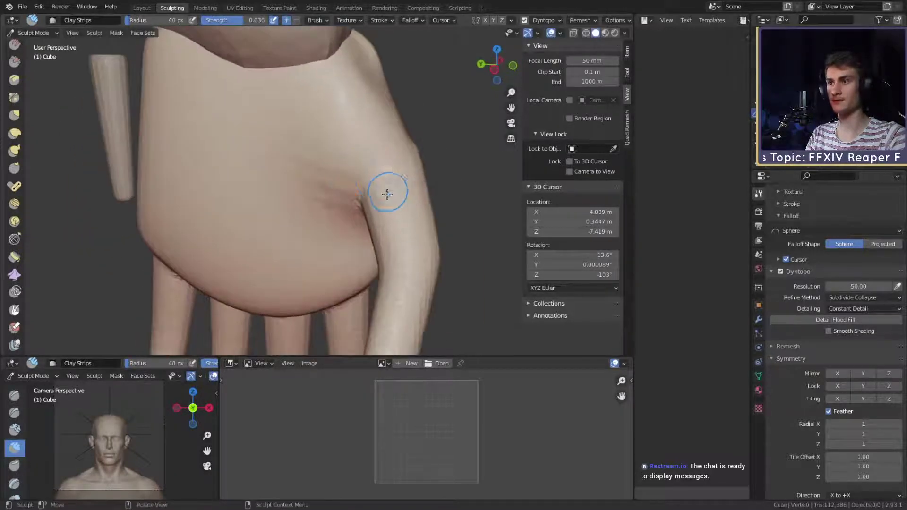
{"action": "left_click_drag", "start_coordinate": [385, 192], "coordinate": [328, 126]}
{"action": "key", "text": "f"}
{"action": "left_click", "coordinate": [331, 144]}
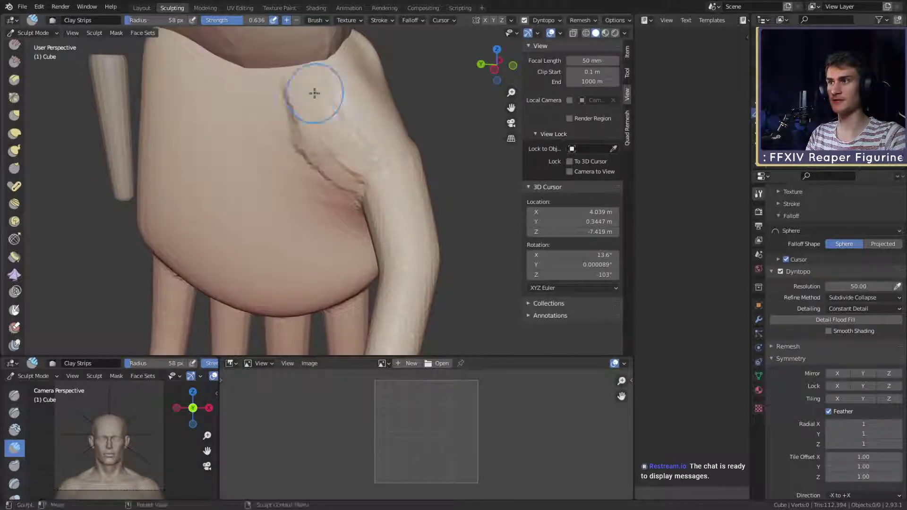
Step: Smooth the added volume between the thumb base and the back of the hand with a 118 px brush
{"action": "mouse_move", "coordinate": [330, 114]}
{"action": "middle_mouse_down"}
{"action": "mouse_move", "coordinate": [344, 132]}
{"action": "mouse_move", "coordinate": [364, 105]}
{"action": "mouse_move", "coordinate": [301, 181]}
{"action": "mouse_move", "coordinate": [283, 152]}
{"action": "mouse_move", "coordinate": [270, 151]}
{"action": "mouse_move", "coordinate": [320, 202]}
{"action": "mouse_move", "coordinate": [356, 146]}
{"action": "middle_mouse_up"}
{"action": "key", "text": "f"}
{"action": "left_click", "coordinate": [320, 213]}
{"action": "mouse_move", "coordinate": [392, 108]}
{"action": "left_mouse_down"}
{"action": "mouse_move", "coordinate": [390, 120]}
{"action": "mouse_move", "coordinate": [373, 106]}
{"action": "mouse_move", "coordinate": [379, 171]}
{"action": "mouse_move", "coordinate": [386, 127]}
{"action": "left_mouse_up"}
{"action": "key", "text": "f"}
{"action": "left_click", "coordinate": [378, 95]}
{"action": "left_click_drag", "start_coordinate": [386, 119], "coordinate": [385, 156], "text": "shift"}
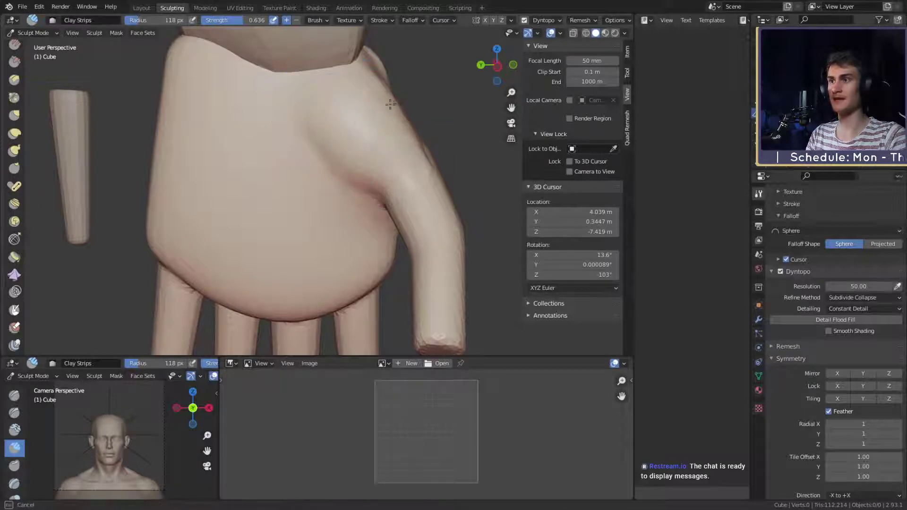
Step: Sculpt the thumb base on the inner side of the hand with an 83 px Clay Strips brush
{"action": "middle_click_drag", "start_coordinate": [385, 156], "coordinate": [294, 163]}
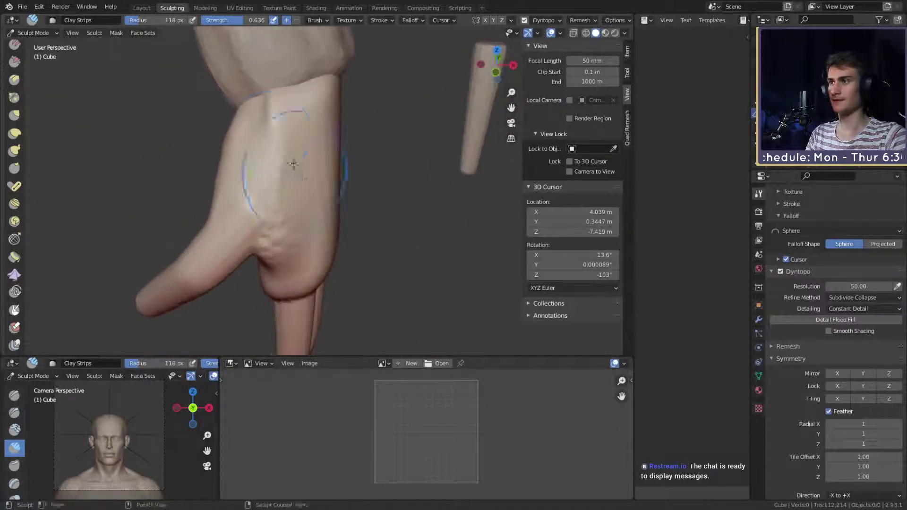
{"action": "key", "text": "f"}
{"action": "left_click", "coordinate": [277, 154]}
{"action": "mouse_move", "coordinate": [269, 137]}
{"action": "left_mouse_down"}
{"action": "mouse_move", "coordinate": [274, 118]}
{"action": "mouse_move", "coordinate": [263, 194]}
{"action": "left_mouse_up"}
{"action": "mouse_move", "coordinate": [317, 191]}
{"action": "middle_mouse_down"}
{"action": "mouse_move", "coordinate": [282, 154]}
{"action": "mouse_move", "coordinate": [323, 161]}
{"action": "middle_mouse_up"}
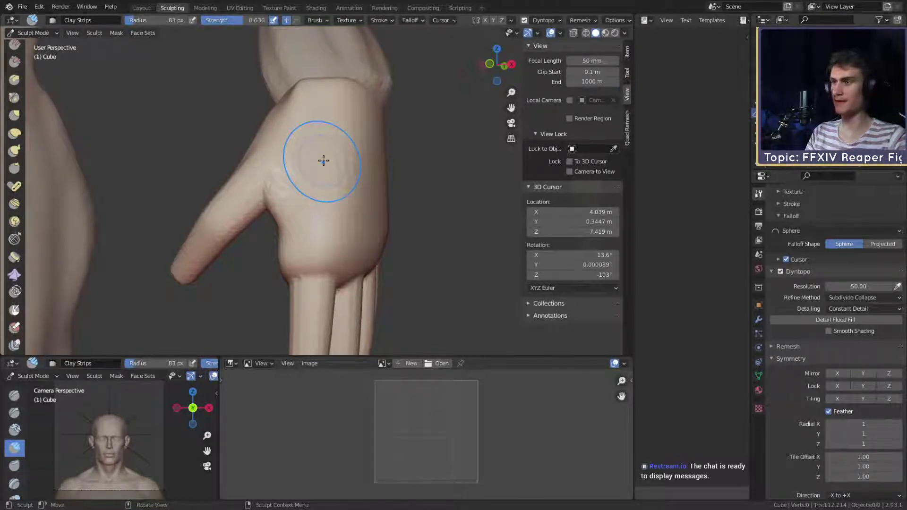
Step: Fill in the web between the thumb and the palm with a 47 px Clay Strips brush
{"action": "mouse_move", "coordinate": [324, 161]}
{"action": "middle_mouse_down"}
{"action": "mouse_move", "coordinate": [307, 185]}
{"action": "mouse_move", "coordinate": [292, 157]}
{"action": "mouse_move", "coordinate": [241, 166]}
{"action": "mouse_move", "coordinate": [263, 154]}
{"action": "middle_mouse_up"}
{"action": "scroll", "coordinate": [241, 166], "scroll_direction": "up", "scroll_amount": 3}
{"action": "key", "text": "f"}
{"action": "left_click", "coordinate": [248, 163]}
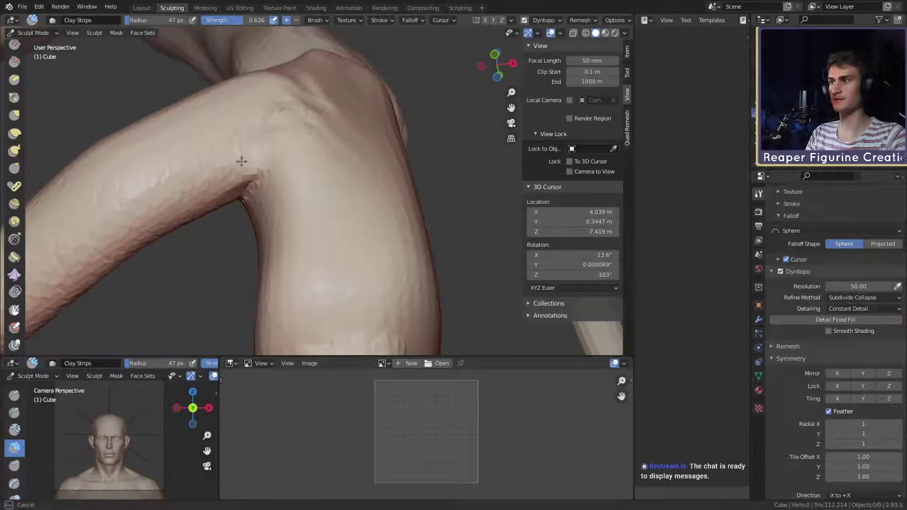
{"action": "left_click_drag", "start_coordinate": [241, 160], "coordinate": [236, 182]}
{"action": "middle_click_drag", "start_coordinate": [237, 183], "coordinate": [298, 172]}
Step: Shape the palm surface beside the thumb web with the brush radius at 65 px
{"action": "key", "text": "f"}
{"action": "left_click", "coordinate": [287, 165]}
{"action": "mouse_move", "coordinate": [332, 198]}
{"action": "middle_mouse_down"}
{"action": "mouse_move", "coordinate": [281, 197]}
{"action": "mouse_move", "coordinate": [270, 118]}
{"action": "mouse_move", "coordinate": [301, 230]}
{"action": "mouse_move", "coordinate": [297, 178]}
{"action": "mouse_move", "coordinate": [259, 168]}
{"action": "middle_mouse_up"}
{"action": "key", "text": "f"}
{"action": "left_click", "coordinate": [271, 163]}
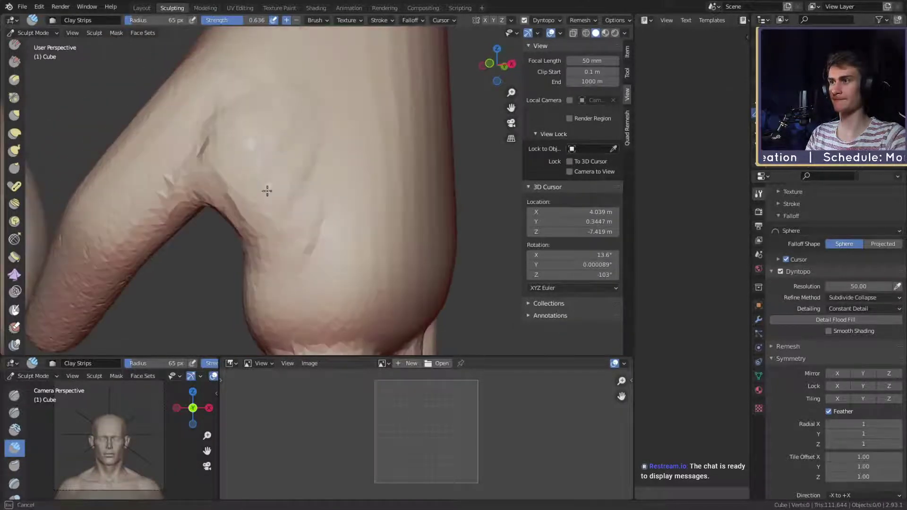
Step: Enlarge the brush radius to 175 px and soften the transition from the thumb base into the palm
{"action": "key", "text": "f"}
{"action": "left_click", "coordinate": [309, 156]}
{"action": "middle_click_drag", "start_coordinate": [283, 203], "coordinate": [303, 216]}
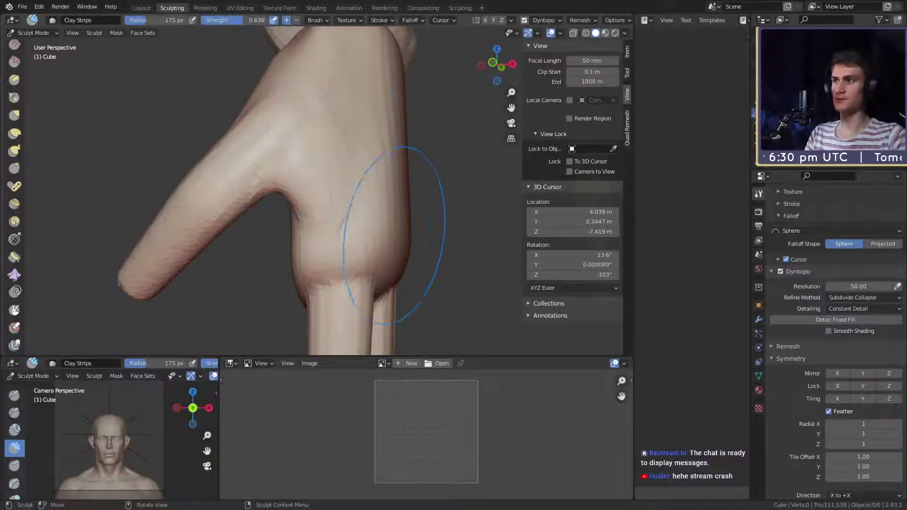
{"action": "mouse_move", "coordinate": [402, 255]}
{"action": "middle_mouse_down"}
{"action": "mouse_move", "coordinate": [399, 203]}
{"action": "mouse_move", "coordinate": [383, 200]}
{"action": "middle_mouse_up"}
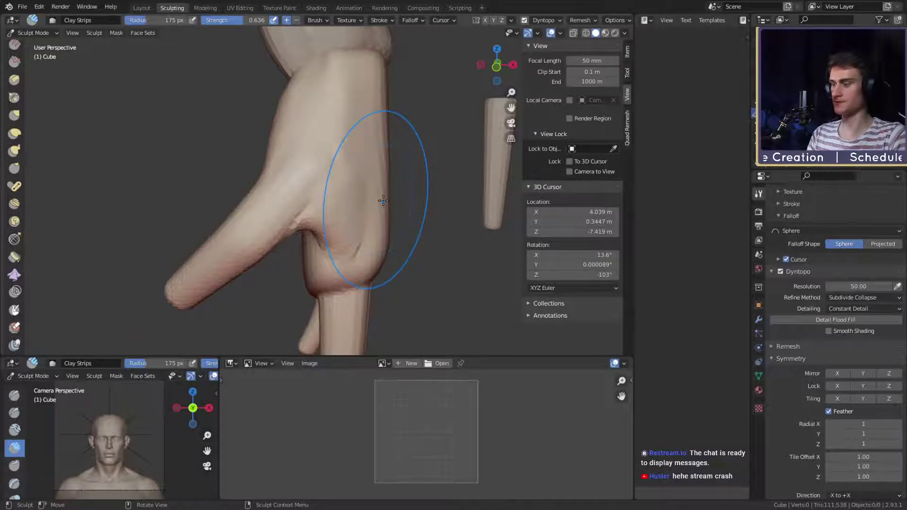
Step: Reshape the thumb base and the neighbouring palm contour with the Grab brush at a 192 px radius
{"action": "key", "text": "g"}
{"action": "mouse_move", "coordinate": [383, 201]}
{"action": "middle_mouse_down"}
{"action": "mouse_move", "coordinate": [314, 192]}
{"action": "mouse_move", "coordinate": [348, 196]}
{"action": "mouse_move", "coordinate": [352, 208]}
{"action": "mouse_move", "coordinate": [277, 166]}
{"action": "mouse_move", "coordinate": [298, 200]}
{"action": "mouse_move", "coordinate": [331, 192]}
{"action": "middle_mouse_up"}
{"action": "key", "text": "f"}
{"action": "left_click", "coordinate": [342, 201]}
{"action": "key", "text": "f"}
{"action": "left_click", "coordinate": [319, 186]}
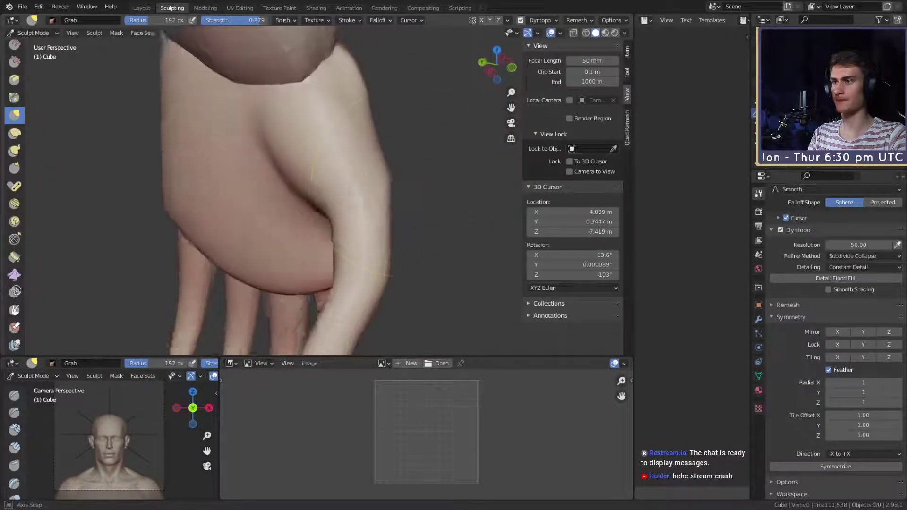
{"action": "mouse_move", "coordinate": [395, 182]}
{"action": "left_mouse_down", "text": "alt"}
{"action": "mouse_move", "coordinate": [414, 192]}
{"action": "mouse_move", "coordinate": [392, 171]}
{"action": "mouse_move", "coordinate": [413, 165]}
{"action": "mouse_move", "coordinate": [350, 151]}
{"action": "mouse_move", "coordinate": [338, 166]}
{"action": "mouse_move", "coordinate": [332, 129]}
{"action": "mouse_move", "coordinate": [264, 63]}
{"action": "mouse_move", "coordinate": [255, 98]}
{"action": "left_mouse_up", "text": "alt"}
{"action": "key", "text": "f"}
{"action": "left_click", "coordinate": [385, 182]}
Step: Build up the palm surface beside the thumb base with Clay Strips and smooth the strokes
{"action": "key", "text": "c"}
{"action": "key", "text": "f"}
{"action": "left_click", "coordinate": [401, 174]}
{"action": "key", "text": "f"}
{"action": "left_click", "coordinate": [330, 165]}
{"action": "mouse_move", "coordinate": [252, 133]}
{"action": "left_mouse_down"}
{"action": "mouse_move", "coordinate": [251, 151]}
{"action": "mouse_move", "coordinate": [288, 189]}
{"action": "left_mouse_up"}
{"action": "mouse_move", "coordinate": [305, 132]}
{"action": "left_mouse_down", "text": "shift"}
{"action": "mouse_move", "coordinate": [282, 150]}
{"action": "mouse_move", "coordinate": [303, 174]}
{"action": "left_mouse_up", "text": "shift"}
{"action": "key", "text": "f"}
{"action": "left_click", "coordinate": [396, 171]}
Step: Pull the web between thumb and palm upward with the Grab brush at a 122 px radius
{"action": "mouse_move", "coordinate": [396, 171]}
{"action": "left_mouse_down", "text": "alt"}
{"action": "mouse_move", "coordinate": [272, 152]}
{"action": "mouse_move", "coordinate": [326, 180]}
{"action": "mouse_move", "coordinate": [378, 187]}
{"action": "left_mouse_up", "text": "alt"}
{"action": "key", "text": "f"}
{"action": "left_click", "coordinate": [286, 183]}
{"action": "mouse_move", "coordinate": [324, 245]}
{"action": "left_mouse_down", "text": "alt+shift"}
{"action": "mouse_move", "coordinate": [332, 166]}
{"action": "mouse_move", "coordinate": [364, 174]}
{"action": "mouse_move", "coordinate": [377, 217]}
{"action": "mouse_move", "coordinate": [340, 220]}
{"action": "mouse_move", "coordinate": [377, 199]}
{"action": "mouse_move", "coordinate": [381, 164]}
{"action": "mouse_move", "coordinate": [299, 178]}
{"action": "mouse_move", "coordinate": [321, 180]}
{"action": "mouse_move", "coordinate": [298, 162]}
{"action": "left_mouse_up", "text": "alt+shift"}
{"action": "key", "text": "f"}
{"action": "left_click", "coordinate": [377, 175]}
{"action": "key", "text": "g"}
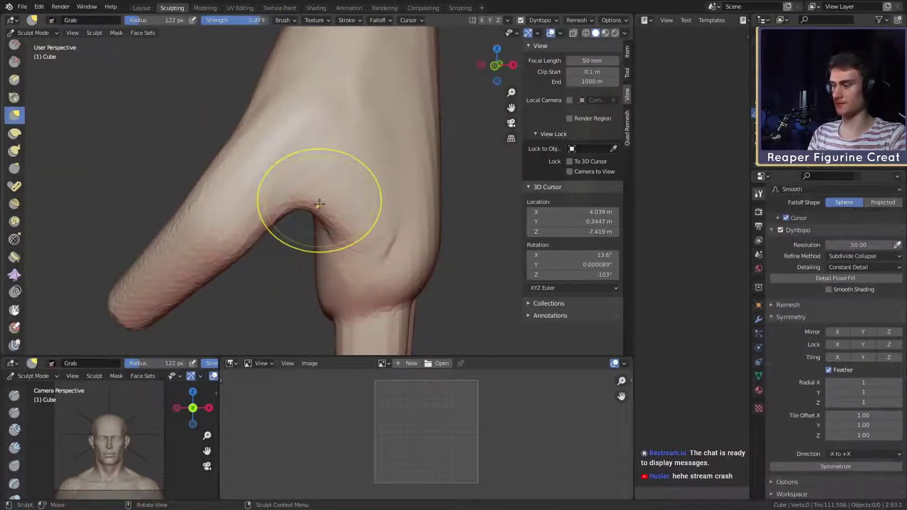
{"action": "left_click_drag", "start_coordinate": [301, 200], "coordinate": [306, 189]}
Step: Lower the Grab brush strength to 0.352 and round the thumb web, reducing the radius to 94 px
{"action": "key", "text": "f"}
{"action": "left_click", "coordinate": [323, 190]}
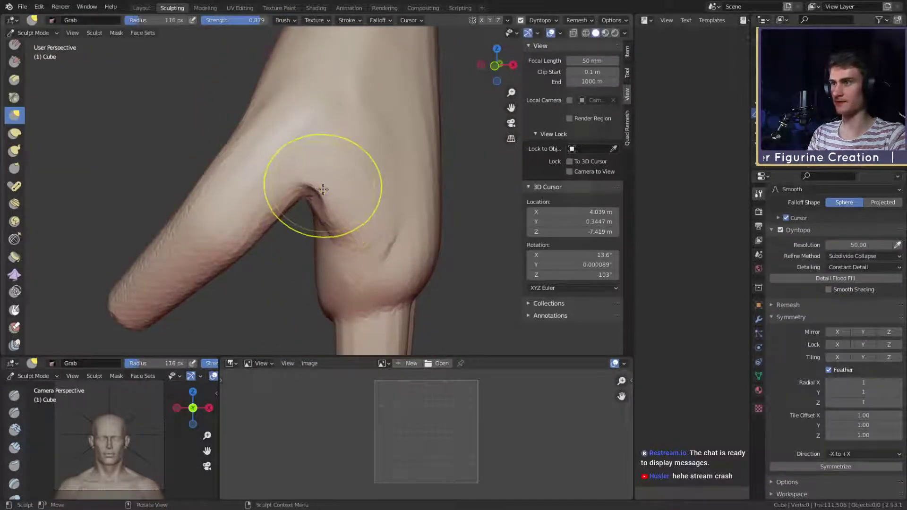
{"action": "key", "text": "shift+f"}
{"action": "left_click", "coordinate": [318, 195]}
{"action": "key", "text": "f"}
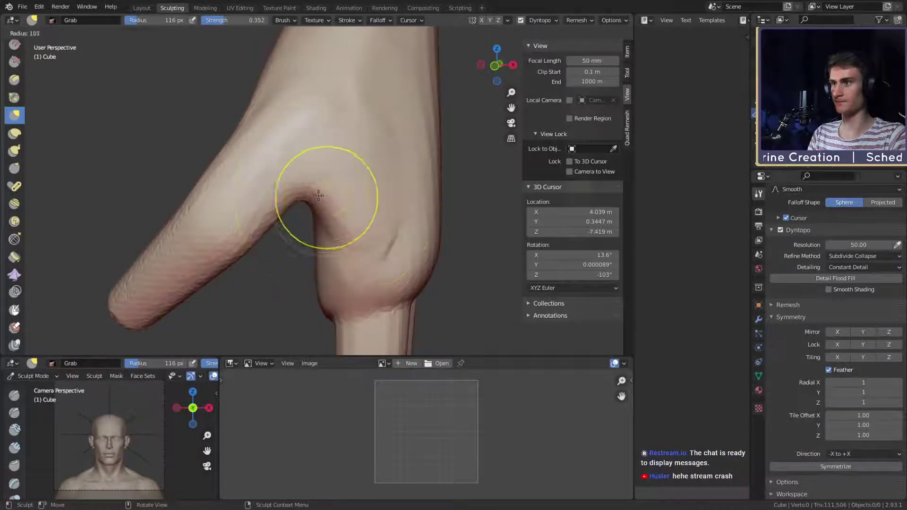
{"action": "left_click", "coordinate": [318, 186]}
{"action": "mouse_move", "coordinate": [318, 186]}
{"action": "middle_mouse_down"}
{"action": "mouse_move", "coordinate": [365, 170]}
{"action": "mouse_move", "coordinate": [382, 194]}
{"action": "mouse_move", "coordinate": [373, 207]}
{"action": "middle_mouse_up"}
{"action": "key", "text": "f"}
{"action": "left_click", "coordinate": [352, 206]}
{"action": "left_click_drag", "start_coordinate": [350, 205], "coordinate": [342, 196]}
{"action": "middle_click_drag", "start_coordinate": [342, 196], "coordinate": [203, 205]}
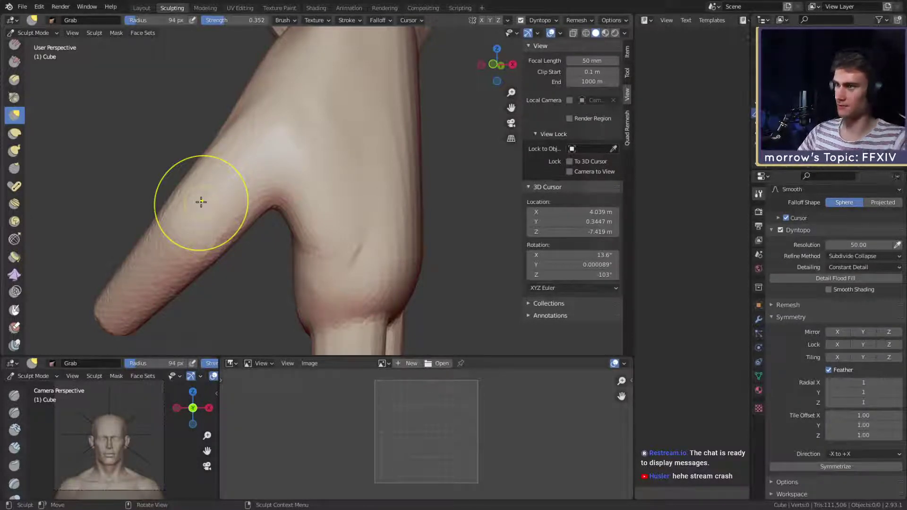
Step: Refine the fold of the thumb web with the Crease brush at a 62 px radius
{"action": "key", "text": "f"}
{"action": "left_click", "coordinate": [287, 199]}
{"action": "mouse_move", "coordinate": [294, 191]}
{"action": "left_mouse_down", "text": "alt"}
{"action": "mouse_move", "coordinate": [272, 199]}
{"action": "mouse_move", "coordinate": [305, 181]}
{"action": "mouse_move", "coordinate": [290, 198]}
{"action": "left_mouse_up", "text": "alt"}
{"action": "key", "text": "f"}
{"action": "left_click", "coordinate": [284, 200]}
{"action": "key", "text": "shift+c"}
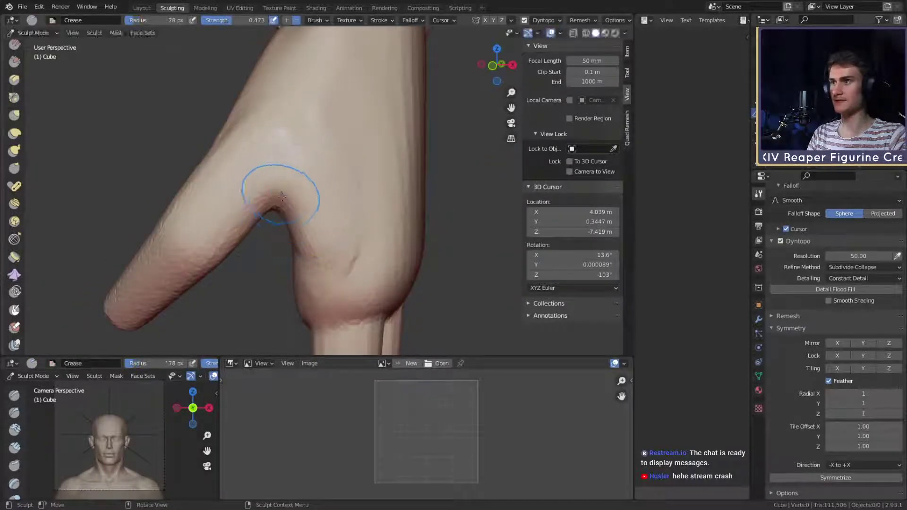
{"action": "key", "text": "f"}
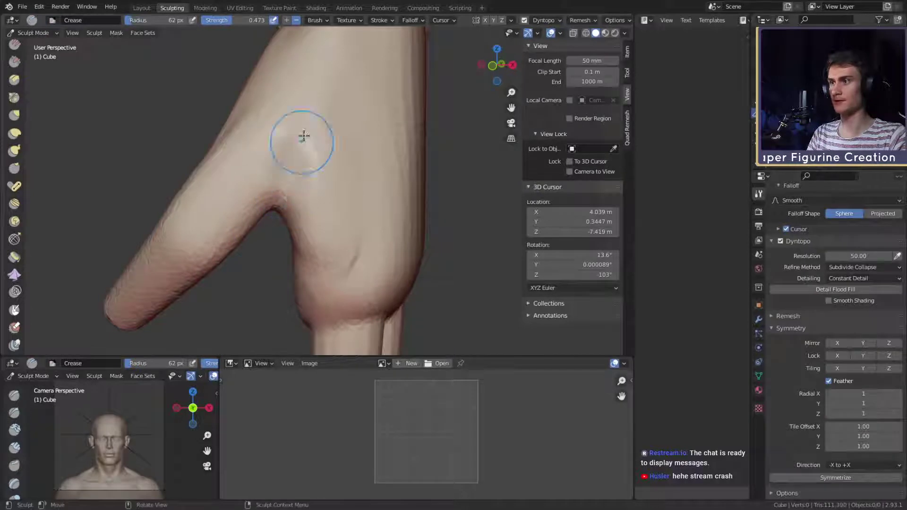
{"action": "left_click", "coordinate": [307, 211]}
{"action": "key", "text": "f"}
{"action": "left_click", "coordinate": [307, 174]}
{"action": "mouse_move", "coordinate": [309, 176]}
{"action": "left_mouse_down", "text": "alt"}
{"action": "mouse_move", "coordinate": [361, 194]}
{"action": "mouse_move", "coordinate": [318, 168]}
{"action": "mouse_move", "coordinate": [359, 142]}
{"action": "mouse_move", "coordinate": [389, 140]}
{"action": "left_mouse_up", "text": "alt"}
{"action": "key", "text": "f"}
{"action": "left_click", "coordinate": [334, 146]}
Step: Examine thumb muscle anatomy images in the browser's image search results and return to Blender
{"action": "scroll", "coordinate": [345, 178], "scroll_direction": "down", "scroll_amount": 5}
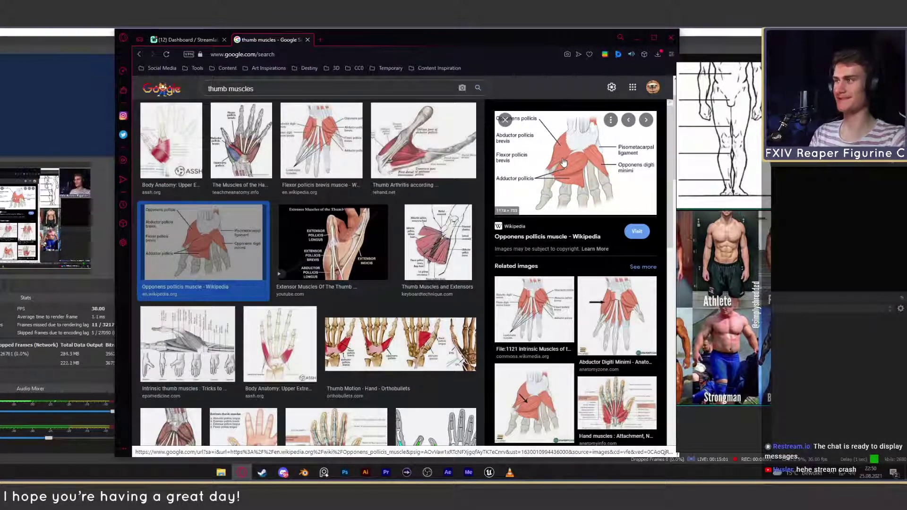
{"action": "left_click", "coordinate": [177, 144]}
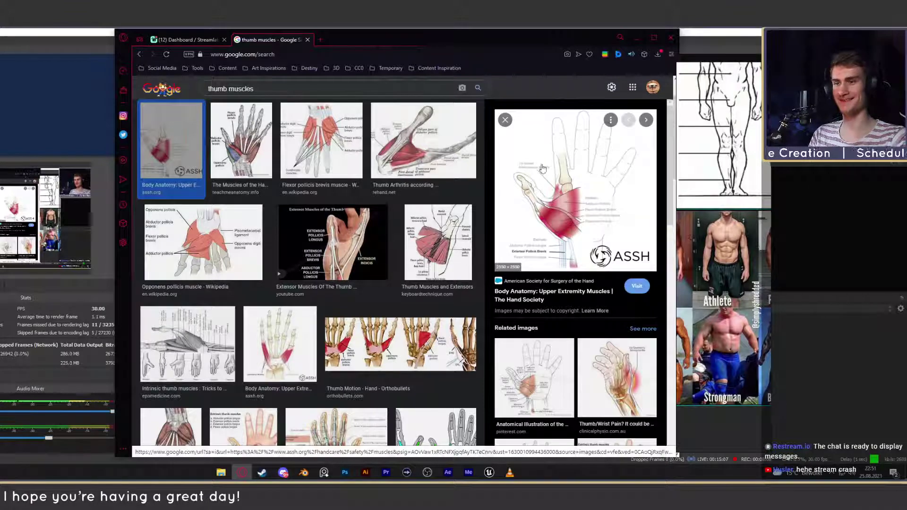
{"action": "left_click", "coordinate": [424, 142]}
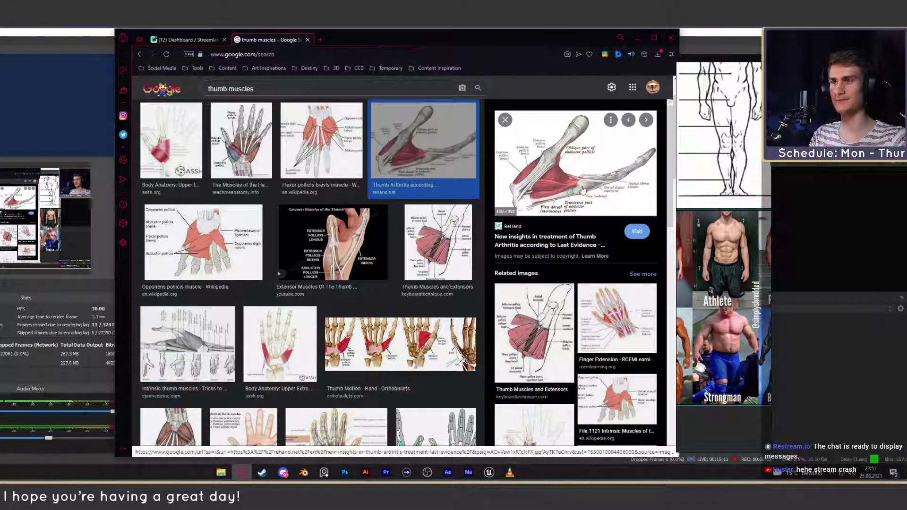
{"action": "left_click", "coordinate": [639, 38]}
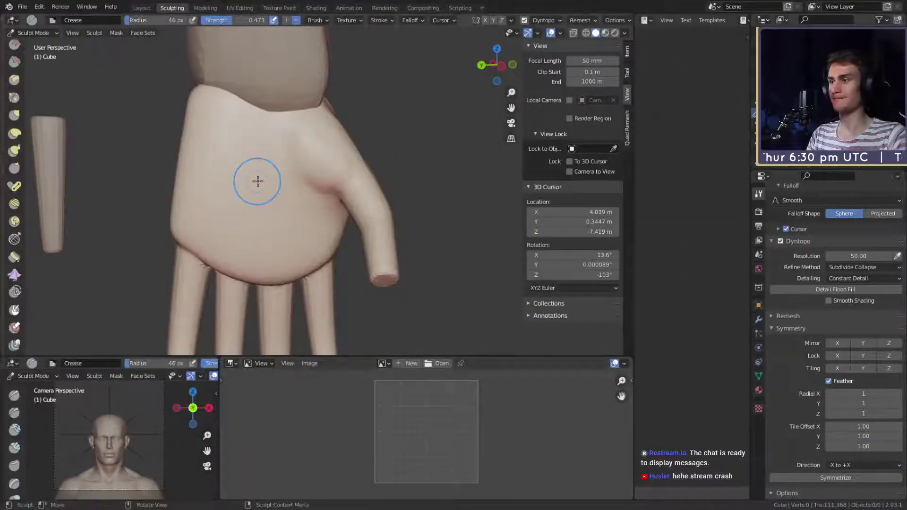
Step: Build up the thumb muscle across the palm side of the thumb base with Clay Strips
{"action": "mouse_move", "coordinate": [257, 181]}
{"action": "middle_mouse_down"}
{"action": "mouse_move", "coordinate": [324, 192]}
{"action": "mouse_move", "coordinate": [304, 171]}
{"action": "mouse_move", "coordinate": [280, 192]}
{"action": "mouse_move", "coordinate": [381, 186]}
{"action": "mouse_move", "coordinate": [324, 186]}
{"action": "mouse_move", "coordinate": [364, 175]}
{"action": "middle_mouse_up"}
{"action": "key", "text": "c"}
{"action": "left_click", "coordinate": [334, 176]}
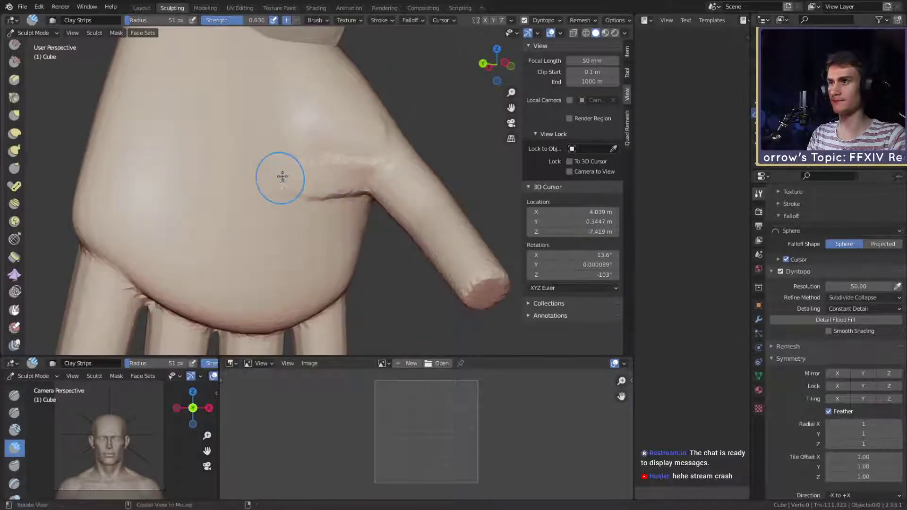
{"action": "middle_click_drag", "start_coordinate": [280, 176], "coordinate": [296, 195]}
{"action": "key", "text": "f"}
{"action": "left_click", "coordinate": [324, 183]}
{"action": "mouse_move", "coordinate": [262, 187]}
{"action": "left_mouse_down"}
{"action": "mouse_move", "coordinate": [286, 196]}
{"action": "mouse_move", "coordinate": [267, 132]}
{"action": "mouse_move", "coordinate": [307, 140]}
{"action": "left_mouse_up"}
{"action": "mouse_move", "coordinate": [286, 211]}
{"action": "left_mouse_down"}
{"action": "mouse_move", "coordinate": [341, 198]}
{"action": "mouse_move", "coordinate": [361, 202]}
{"action": "left_mouse_up"}
Step: Blend the palm muscle into the thumb base with a 43 px Clay Strips brush and smooth the surface
{"action": "key", "text": "f"}
{"action": "left_click", "coordinate": [390, 184]}
{"action": "middle_click_drag", "start_coordinate": [350, 183], "coordinate": [366, 162]}
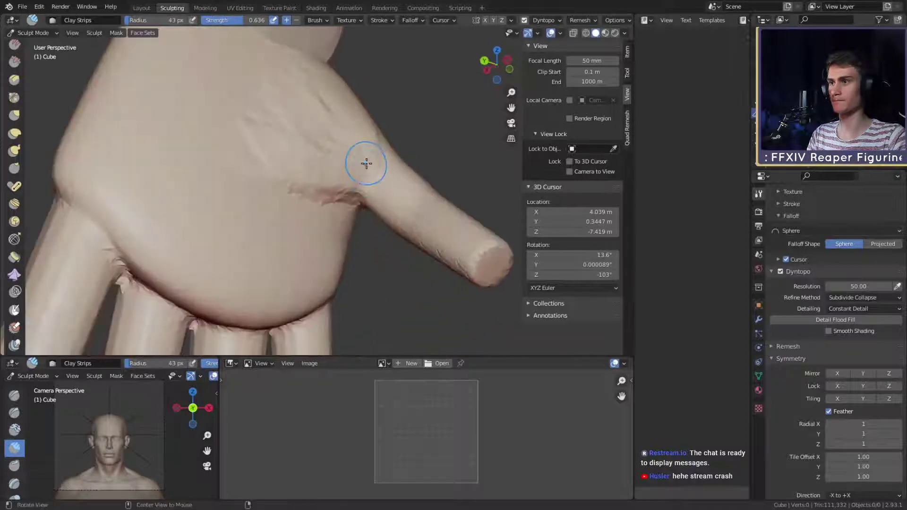
{"action": "scroll", "coordinate": [370, 169], "scroll_direction": "up", "scroll_amount": 1}
{"action": "key", "text": "f"}
{"action": "left_click", "coordinate": [331, 187]}
{"action": "mouse_move", "coordinate": [331, 187]}
{"action": "middle_mouse_down"}
{"action": "mouse_move", "coordinate": [377, 183]}
{"action": "mouse_move", "coordinate": [343, 185]}
{"action": "middle_mouse_up"}
{"action": "left_click", "coordinate": [352, 184]}
{"action": "mouse_move", "coordinate": [370, 172]}
{"action": "left_mouse_down", "text": "shift"}
{"action": "mouse_move", "coordinate": [290, 146]}
{"action": "mouse_move", "coordinate": [289, 138]}
{"action": "mouse_move", "coordinate": [288, 168]}
{"action": "left_mouse_up", "text": "shift"}
Step: Adjust the thumb's outline with the Grab brush, using a 194 px radius and reducing it to 151 px
{"action": "key", "text": "f"}
{"action": "left_click", "coordinate": [347, 143]}
{"action": "mouse_move", "coordinate": [365, 156]}
{"action": "middle_mouse_down"}
{"action": "mouse_move", "coordinate": [277, 189]}
{"action": "mouse_move", "coordinate": [304, 185]}
{"action": "mouse_move", "coordinate": [201, 76]}
{"action": "middle_mouse_up"}
{"action": "key", "text": "g"}
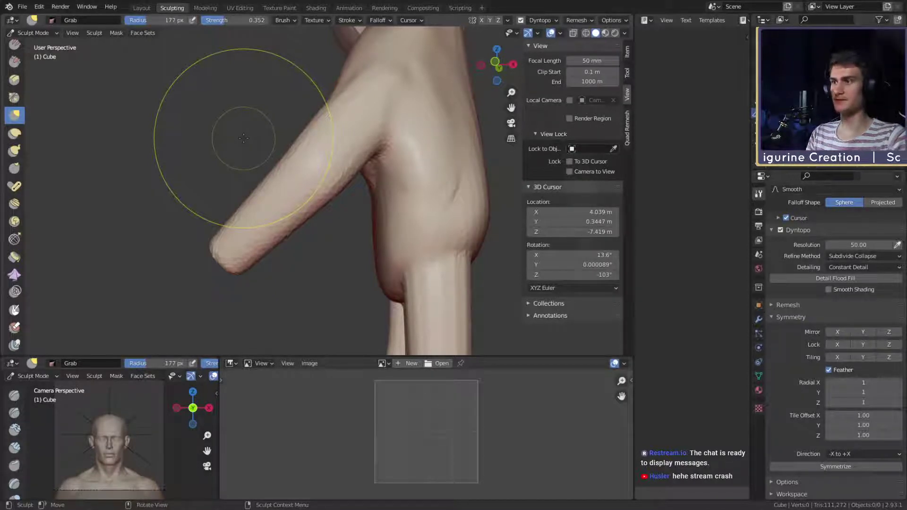
{"action": "mouse_move", "coordinate": [213, 126]}
{"action": "middle_mouse_down"}
{"action": "mouse_move", "coordinate": [291, 247]}
{"action": "mouse_move", "coordinate": [324, 172]}
{"action": "mouse_move", "coordinate": [335, 187]}
{"action": "mouse_move", "coordinate": [334, 208]}
{"action": "mouse_move", "coordinate": [270, 160]}
{"action": "mouse_move", "coordinate": [305, 179]}
{"action": "middle_mouse_up"}
{"action": "key", "text": "f"}
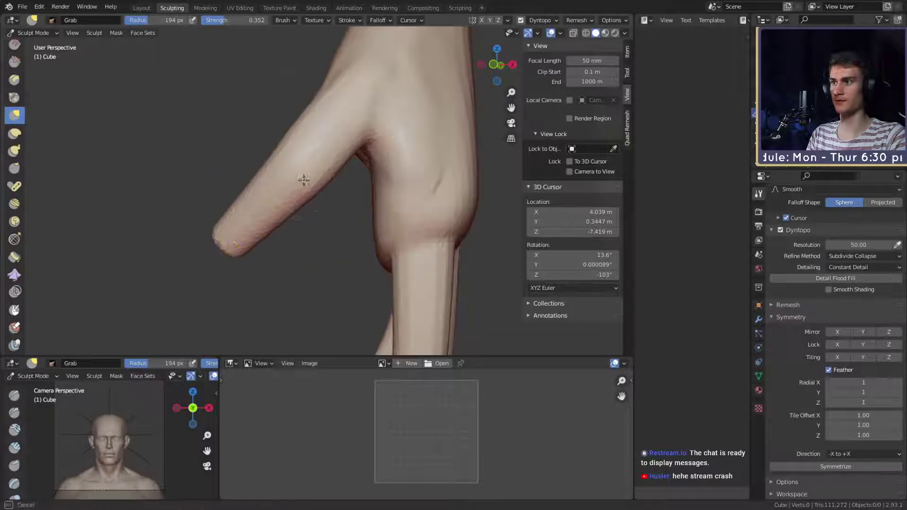
{"action": "left_click_drag", "start_coordinate": [304, 180], "coordinate": [300, 183]}
{"action": "mouse_move", "coordinate": [299, 183]}
{"action": "left_mouse_down", "text": "alt"}
{"action": "mouse_move", "coordinate": [355, 209]}
{"action": "mouse_move", "coordinate": [337, 214]}
{"action": "left_mouse_up", "text": "alt"}
{"action": "key", "text": "f"}
{"action": "left_click", "coordinate": [334, 207]}
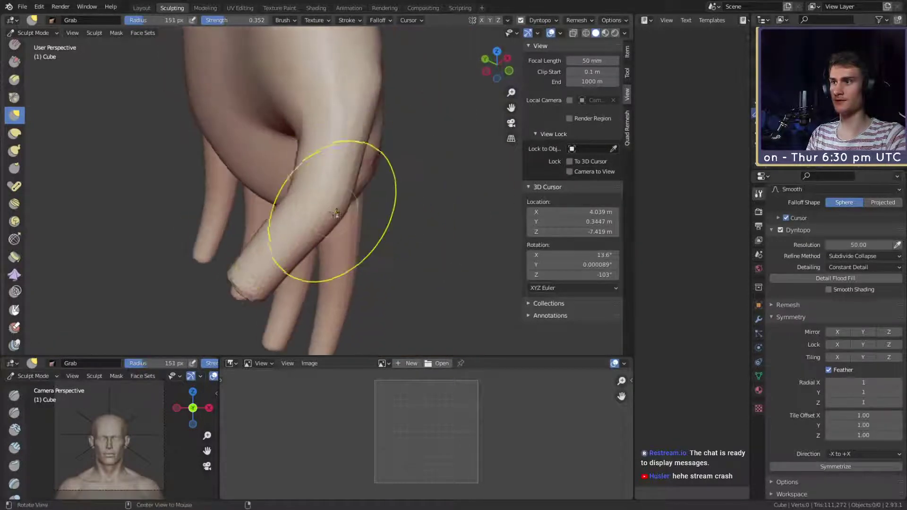
Step: Build up the joint in the middle of the thumb with Clay Strips at a radius of about 41 px
{"action": "mouse_move", "coordinate": [337, 214]}
{"action": "middle_mouse_down"}
{"action": "mouse_move", "coordinate": [299, 217]}
{"action": "mouse_move", "coordinate": [326, 209]}
{"action": "mouse_move", "coordinate": [314, 188]}
{"action": "mouse_move", "coordinate": [296, 190]}
{"action": "mouse_move", "coordinate": [309, 189]}
{"action": "mouse_move", "coordinate": [299, 200]}
{"action": "middle_mouse_up"}
{"action": "key", "text": "c"}
{"action": "scroll", "coordinate": [293, 188], "scroll_direction": "up", "scroll_amount": 2}
{"action": "key", "text": "f"}
{"action": "left_click", "coordinate": [299, 190]}
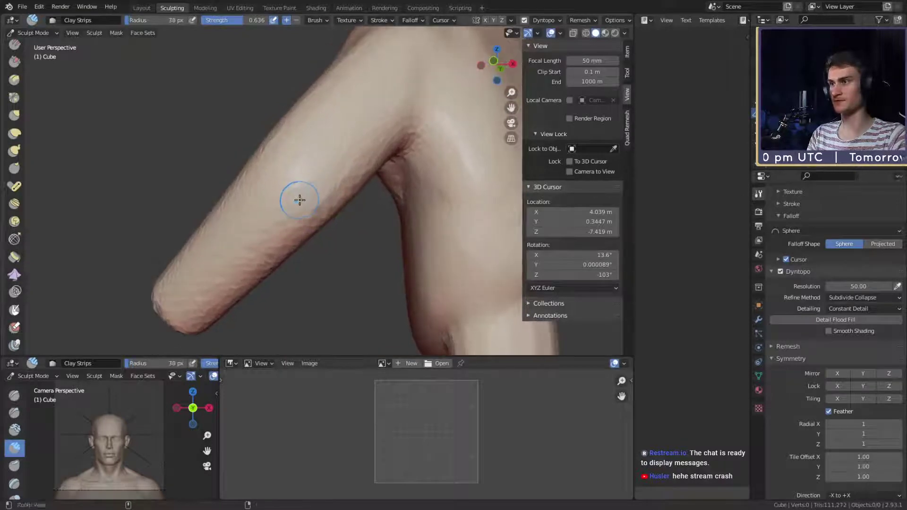
{"action": "left_click_drag", "start_coordinate": [314, 200], "coordinate": [316, 203]}
{"action": "key", "text": "f"}
{"action": "left_click", "coordinate": [311, 200]}
{"action": "middle_click_drag", "start_coordinate": [312, 200], "coordinate": [294, 213]}
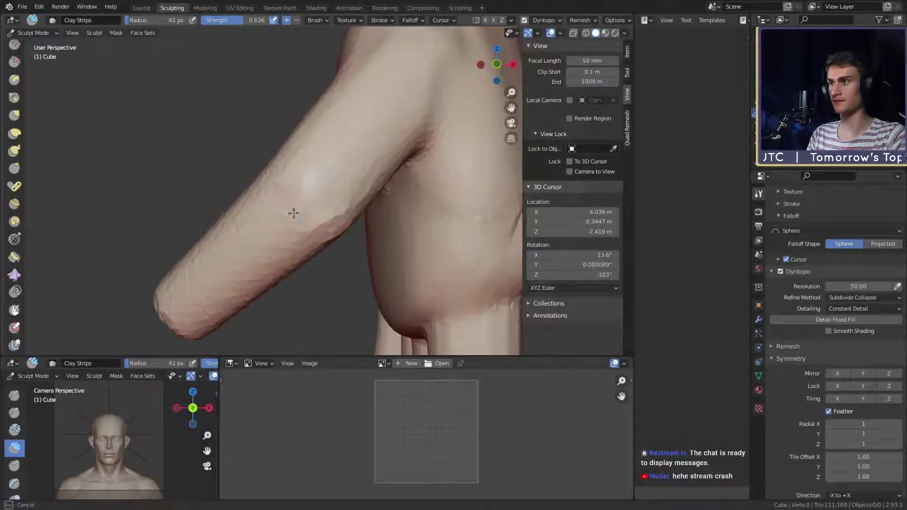
{"action": "left_click_drag", "start_coordinate": [288, 180], "coordinate": [300, 187]}
{"action": "mouse_move", "coordinate": [298, 182]}
{"action": "left_mouse_down"}
{"action": "mouse_move", "coordinate": [292, 173]}
{"action": "mouse_move", "coordinate": [294, 190]}
{"action": "left_mouse_up"}
Step: Extend the Clay Strips strokes around the underside and outer edge of the thumb joint
{"action": "middle_click_drag", "start_coordinate": [295, 194], "coordinate": [296, 177]}
{"action": "left_click_drag", "start_coordinate": [321, 216], "coordinate": [333, 210]}
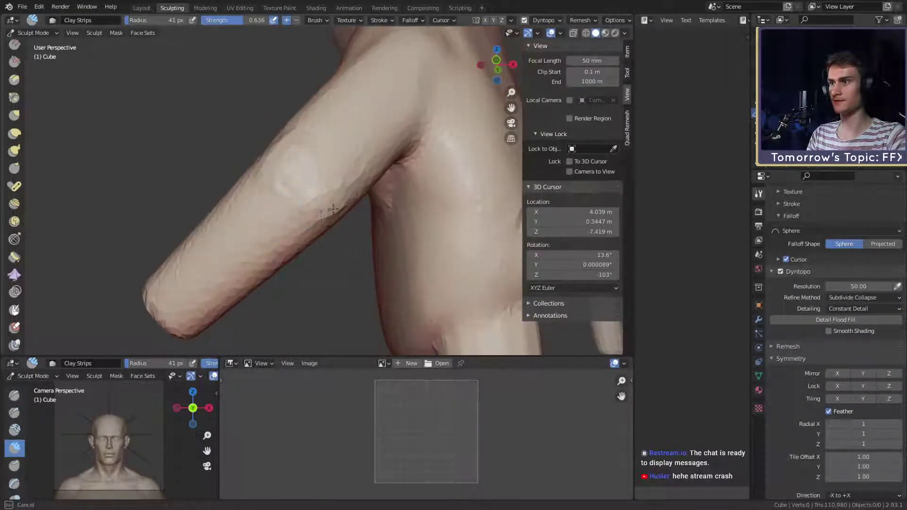
{"action": "left_click_drag", "start_coordinate": [320, 175], "coordinate": [310, 180]}
{"action": "middle_click_drag", "start_coordinate": [299, 181], "coordinate": [296, 193]}
{"action": "key", "text": "f"}
{"action": "left_click", "coordinate": [327, 206]}
{"action": "mouse_move", "coordinate": [281, 185]}
{"action": "left_mouse_down"}
{"action": "mouse_move", "coordinate": [254, 199]}
{"action": "mouse_move", "coordinate": [263, 192]}
{"action": "left_mouse_up"}
{"action": "key", "text": "f"}
{"action": "left_click", "coordinate": [254, 202]}
Step: Shape the thumb between the joint and the web with Clay Strips at a 107 px radius
{"action": "mouse_move", "coordinate": [253, 202]}
{"action": "middle_mouse_down"}
{"action": "mouse_move", "coordinate": [300, 205]}
{"action": "mouse_move", "coordinate": [352, 252]}
{"action": "mouse_move", "coordinate": [330, 215]}
{"action": "mouse_move", "coordinate": [310, 204]}
{"action": "mouse_move", "coordinate": [378, 177]}
{"action": "middle_mouse_up"}
{"action": "mouse_move", "coordinate": [307, 221]}
{"action": "middle_mouse_down"}
{"action": "mouse_move", "coordinate": [330, 206]}
{"action": "mouse_move", "coordinate": [300, 193]}
{"action": "mouse_move", "coordinate": [403, 168]}
{"action": "mouse_move", "coordinate": [420, 202]}
{"action": "mouse_move", "coordinate": [380, 187]}
{"action": "middle_mouse_up"}
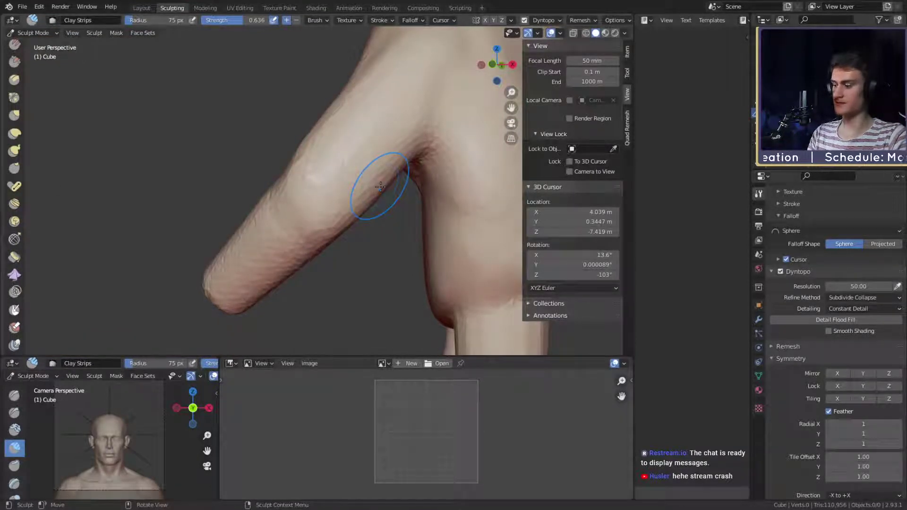
{"action": "mouse_move", "coordinate": [378, 188]}
{"action": "middle_mouse_down"}
{"action": "mouse_move", "coordinate": [316, 156]}
{"action": "mouse_move", "coordinate": [321, 163]}
{"action": "middle_mouse_up"}
{"action": "key", "text": "f"}
{"action": "left_click", "coordinate": [336, 170]}
{"action": "left_click_drag", "start_coordinate": [337, 171], "coordinate": [348, 180]}
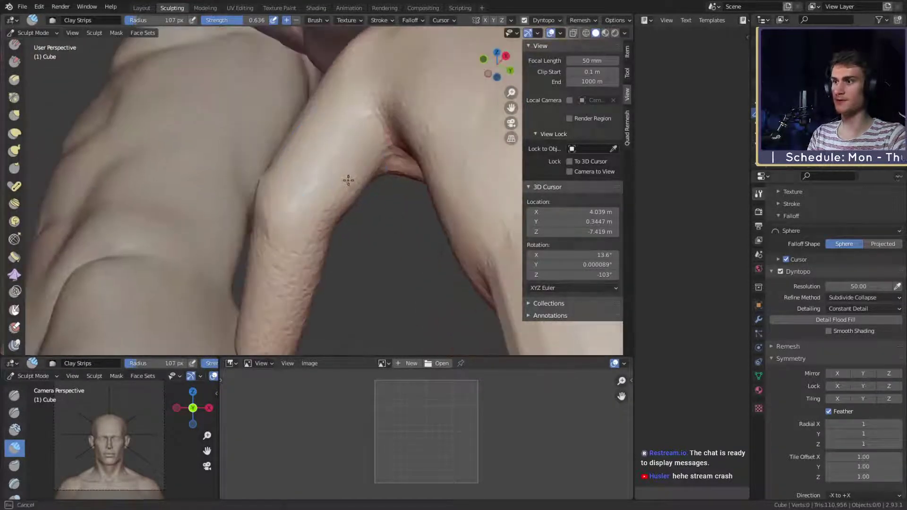
{"action": "mouse_move", "coordinate": [348, 180]}
{"action": "middle_mouse_down"}
{"action": "mouse_move", "coordinate": [334, 170]}
{"action": "mouse_move", "coordinate": [336, 178]}
{"action": "middle_mouse_up"}
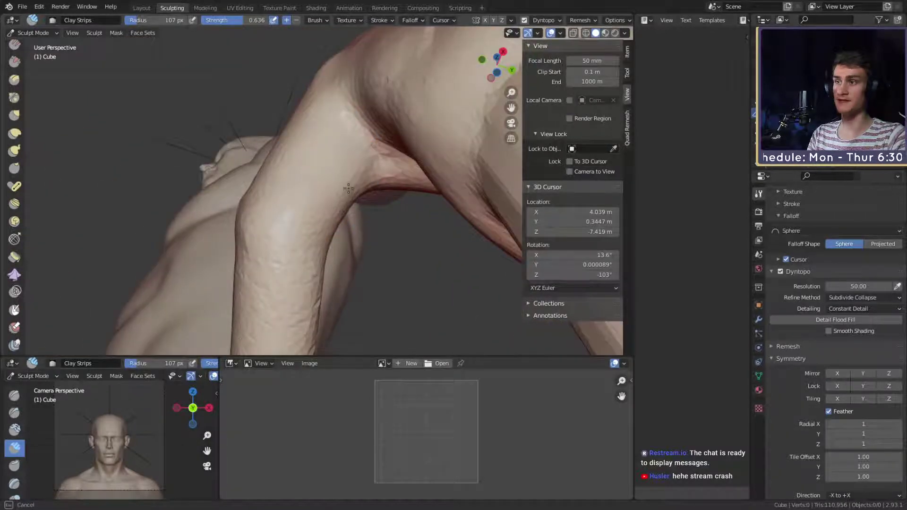
{"action": "left_click_drag", "start_coordinate": [348, 189], "coordinate": [352, 179]}
Step: Sculpt the back of the thumb joint with Clay Strips, reducing the radius from 95 px to 65 px
{"action": "mouse_move", "coordinate": [326, 168]}
{"action": "middle_mouse_down"}
{"action": "mouse_move", "coordinate": [401, 203]}
{"action": "mouse_move", "coordinate": [322, 180]}
{"action": "mouse_move", "coordinate": [342, 166]}
{"action": "middle_mouse_up"}
{"action": "key", "text": "f"}
{"action": "left_click", "coordinate": [336, 166]}
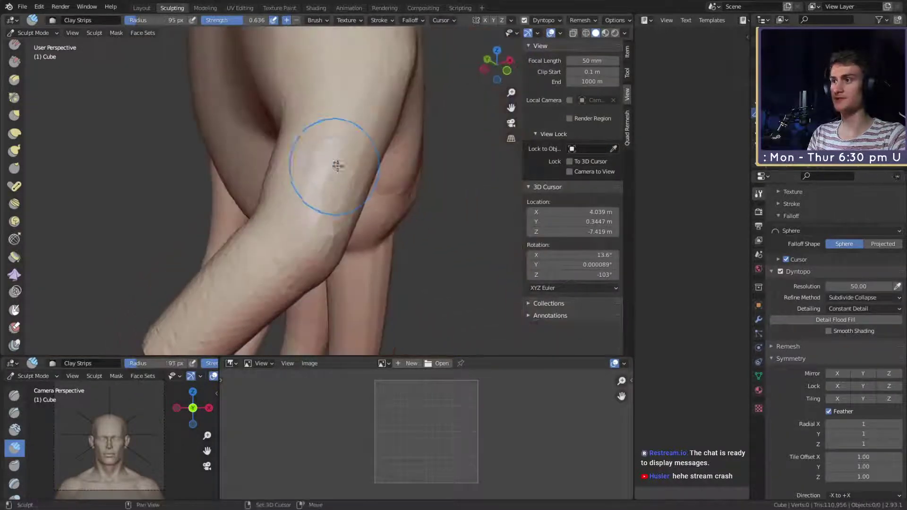
{"action": "mouse_move", "coordinate": [287, 152]}
{"action": "middle_mouse_down"}
{"action": "mouse_move", "coordinate": [360, 169]}
{"action": "mouse_move", "coordinate": [314, 154]}
{"action": "mouse_move", "coordinate": [324, 137]}
{"action": "mouse_move", "coordinate": [342, 180]}
{"action": "mouse_move", "coordinate": [323, 190]}
{"action": "mouse_move", "coordinate": [309, 222]}
{"action": "mouse_move", "coordinate": [348, 205]}
{"action": "middle_mouse_up"}
{"action": "key", "text": "f"}
{"action": "left_click", "coordinate": [326, 169]}
{"action": "key", "text": "f"}
{"action": "left_click", "coordinate": [296, 193]}
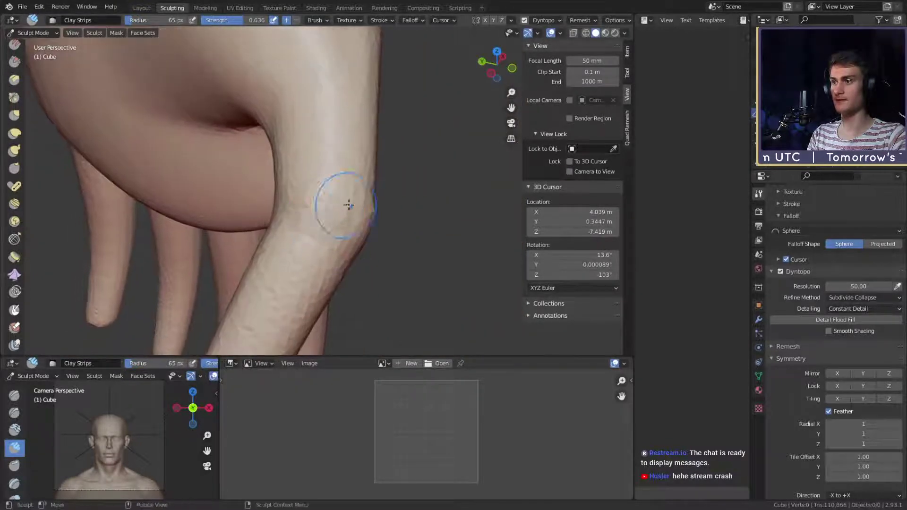
{"action": "left_click_drag", "start_coordinate": [311, 208], "coordinate": [337, 212]}
Step: Shape the inner bend of the thumb with the Clay Strips radius reduced to 51 px
{"action": "mouse_move", "coordinate": [344, 214]}
{"action": "middle_mouse_down"}
{"action": "mouse_move", "coordinate": [293, 184]}
{"action": "mouse_move", "coordinate": [267, 154]}
{"action": "mouse_move", "coordinate": [294, 191]}
{"action": "middle_mouse_up"}
{"action": "key", "text": "f"}
{"action": "left_click", "coordinate": [287, 185]}
{"action": "key", "text": "f"}
{"action": "left_click", "coordinate": [297, 192]}
{"action": "left_click_drag", "start_coordinate": [297, 194], "coordinate": [301, 206]}
{"action": "mouse_move", "coordinate": [301, 206]}
{"action": "middle_mouse_down"}
{"action": "mouse_move", "coordinate": [279, 227]}
{"action": "mouse_move", "coordinate": [323, 229]}
{"action": "mouse_move", "coordinate": [277, 210]}
{"action": "middle_mouse_up"}
{"action": "key", "text": "f"}
{"action": "left_click", "coordinate": [302, 216]}
{"action": "left_click_drag", "start_coordinate": [303, 216], "coordinate": [310, 217]}
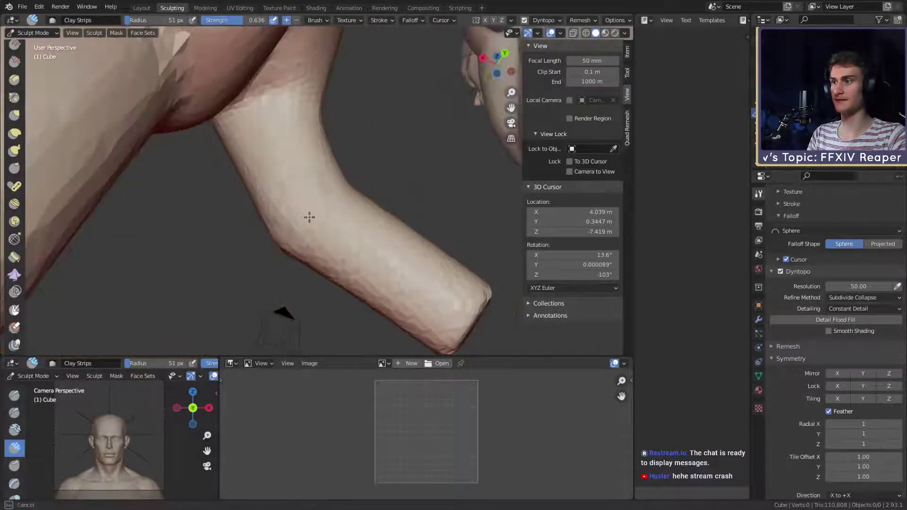
Step: Refine the planes on the side of the thumb joint with Clay Strips at a 48 px radius
{"action": "middle_click_drag", "start_coordinate": [309, 217], "coordinate": [290, 232]}
{"action": "mouse_move", "coordinate": [338, 206]}
{"action": "middle_mouse_down"}
{"action": "mouse_move", "coordinate": [321, 185]}
{"action": "mouse_move", "coordinate": [305, 199]}
{"action": "middle_mouse_up"}
{"action": "key", "text": "f"}
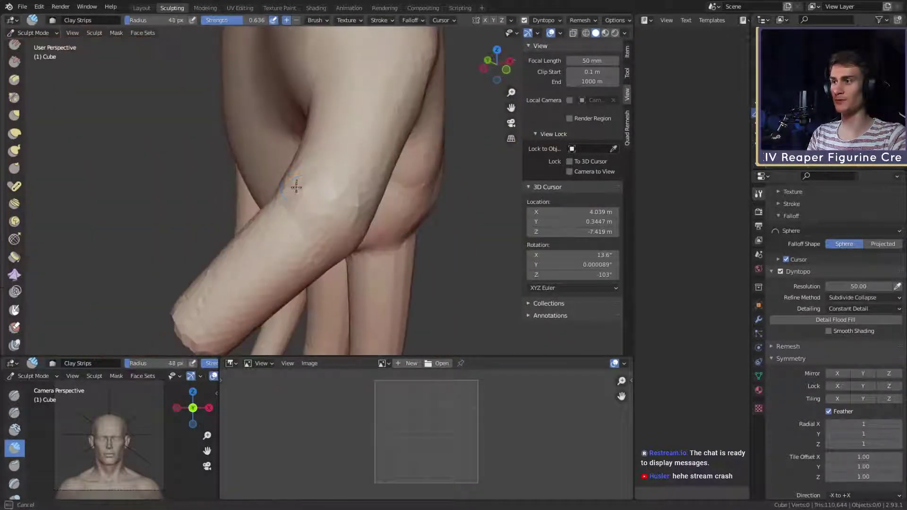
{"action": "mouse_move", "coordinate": [363, 154]}
{"action": "middle_mouse_down"}
{"action": "mouse_move", "coordinate": [314, 202]}
{"action": "mouse_move", "coordinate": [345, 198]}
{"action": "mouse_move", "coordinate": [349, 227]}
{"action": "middle_mouse_up"}
{"action": "key", "text": "f"}
{"action": "left_click", "coordinate": [314, 180]}
{"action": "mouse_move", "coordinate": [314, 179]}
{"action": "middle_mouse_down"}
{"action": "mouse_move", "coordinate": [306, 190]}
{"action": "mouse_move", "coordinate": [312, 174]}
{"action": "mouse_move", "coordinate": [360, 205]}
{"action": "mouse_move", "coordinate": [338, 189]}
{"action": "middle_mouse_up"}
Step: Adjust the upper thumb segment and its edge near the web with the Grab brush at 172 px and 151 px
{"action": "key", "text": "g"}
{"action": "key", "text": "f"}
{"action": "left_click", "coordinate": [350, 156]}
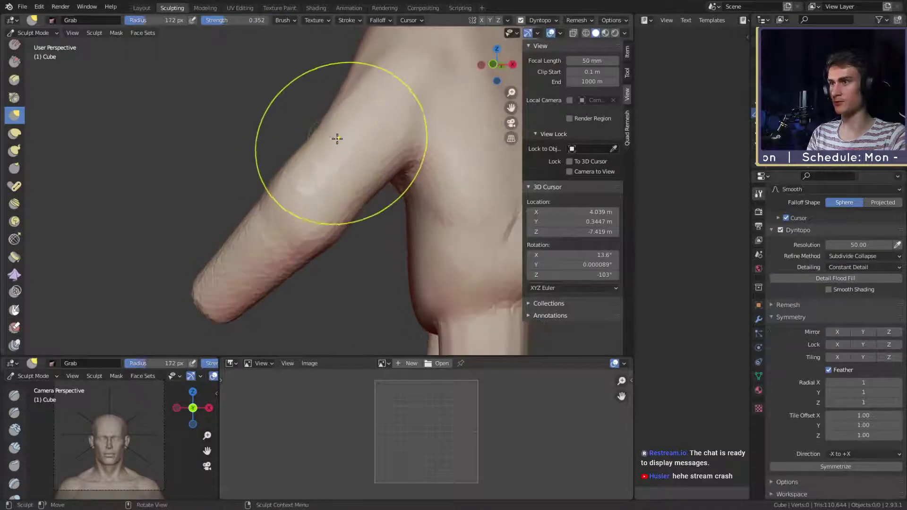
{"action": "left_click_drag", "start_coordinate": [333, 126], "coordinate": [322, 150]}
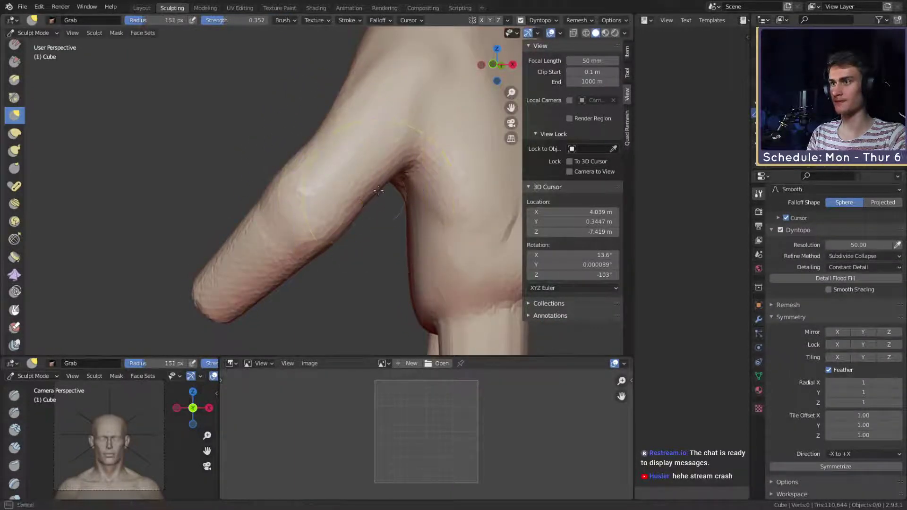
{"action": "mouse_move", "coordinate": [376, 185]}
{"action": "middle_mouse_down"}
{"action": "mouse_move", "coordinate": [316, 152]}
{"action": "mouse_move", "coordinate": [308, 217]}
{"action": "mouse_move", "coordinate": [316, 199]}
{"action": "mouse_move", "coordinate": [269, 237]}
{"action": "mouse_move", "coordinate": [310, 228]}
{"action": "mouse_move", "coordinate": [270, 213]}
{"action": "mouse_move", "coordinate": [334, 200]}
{"action": "mouse_move", "coordinate": [318, 172]}
{"action": "mouse_move", "coordinate": [331, 245]}
{"action": "mouse_move", "coordinate": [334, 186]}
{"action": "mouse_move", "coordinate": [307, 184]}
{"action": "mouse_move", "coordinate": [278, 198]}
{"action": "mouse_move", "coordinate": [312, 237]}
{"action": "mouse_move", "coordinate": [293, 239]}
{"action": "mouse_move", "coordinate": [303, 242]}
{"action": "mouse_move", "coordinate": [372, 193]}
{"action": "mouse_move", "coordinate": [368, 213]}
{"action": "mouse_move", "coordinate": [340, 128]}
{"action": "mouse_move", "coordinate": [344, 214]}
{"action": "mouse_move", "coordinate": [303, 219]}
{"action": "mouse_move", "coordinate": [308, 228]}
{"action": "mouse_move", "coordinate": [283, 222]}
{"action": "mouse_move", "coordinate": [310, 241]}
{"action": "middle_mouse_up"}
Step: Round off the thumb tip with Clay Strips and the Grab brush, reducing the Grab radius to 119 px
{"action": "key", "text": "f"}
{"action": "key", "text": "f"}
{"action": "key", "text": "c"}
{"action": "key", "text": "g"}
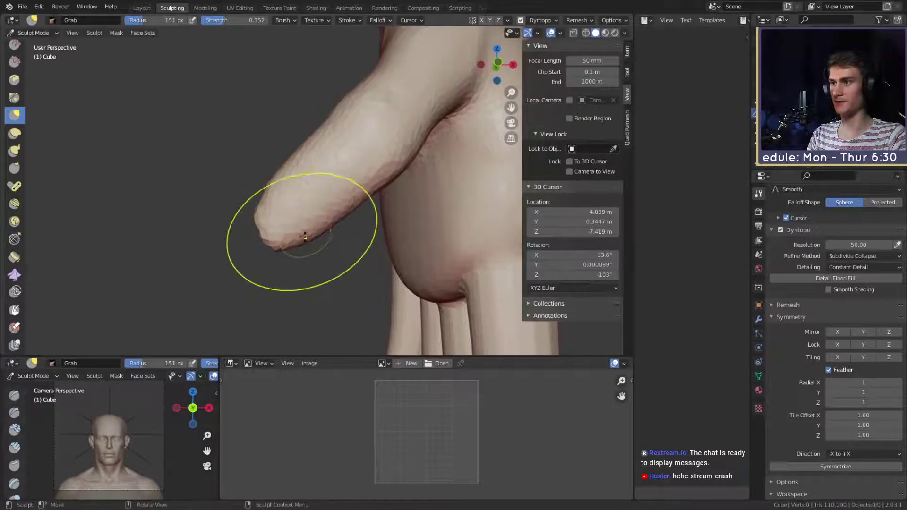
{"action": "scroll", "coordinate": [305, 237], "scroll_direction": "down", "scroll_amount": 1}
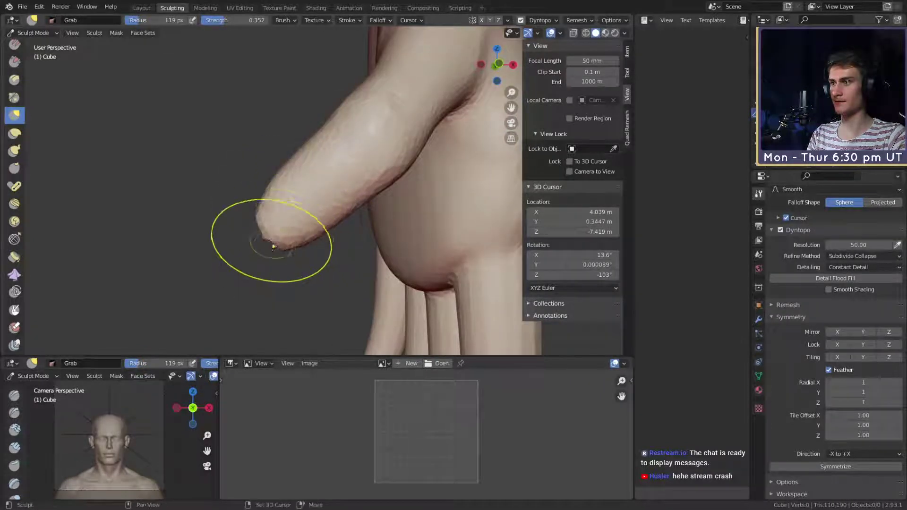
{"action": "mouse_move", "coordinate": [348, 179]}
{"action": "middle_mouse_down"}
{"action": "mouse_move", "coordinate": [363, 185]}
{"action": "mouse_move", "coordinate": [376, 172]}
{"action": "mouse_move", "coordinate": [355, 194]}
{"action": "mouse_move", "coordinate": [319, 210]}
{"action": "mouse_move", "coordinate": [304, 197]}
{"action": "mouse_move", "coordinate": [302, 208]}
{"action": "mouse_move", "coordinate": [350, 211]}
{"action": "mouse_move", "coordinate": [334, 218]}
{"action": "mouse_move", "coordinate": [324, 198]}
{"action": "mouse_move", "coordinate": [340, 202]}
{"action": "mouse_move", "coordinate": [369, 162]}
{"action": "mouse_move", "coordinate": [332, 186]}
{"action": "mouse_move", "coordinate": [340, 154]}
{"action": "mouse_move", "coordinate": [347, 165]}
{"action": "mouse_move", "coordinate": [325, 182]}
{"action": "mouse_move", "coordinate": [326, 201]}
{"action": "mouse_move", "coordinate": [360, 215]}
{"action": "mouse_move", "coordinate": [302, 162]}
{"action": "mouse_move", "coordinate": [332, 207]}
{"action": "mouse_move", "coordinate": [314, 188]}
{"action": "middle_mouse_up"}
Step: Refine the rounded thumb tip by alternating the Crease, Clay Strips and Grab brushes
{"action": "key", "text": "shift+c"}
{"action": "key", "text": "c"}
{"action": "key", "text": "g"}
{"action": "key", "text": "f"}
{"action": "left_click", "coordinate": [331, 237]}
Step: Adjust the end of the thumb with the Snake Hook brush, starting at a 201 px radius
{"action": "key", "text": "k"}
{"action": "mouse_move", "coordinate": [306, 220]}
{"action": "middle_mouse_down"}
{"action": "mouse_move", "coordinate": [325, 229]}
{"action": "mouse_move", "coordinate": [334, 217]}
{"action": "middle_mouse_up"}
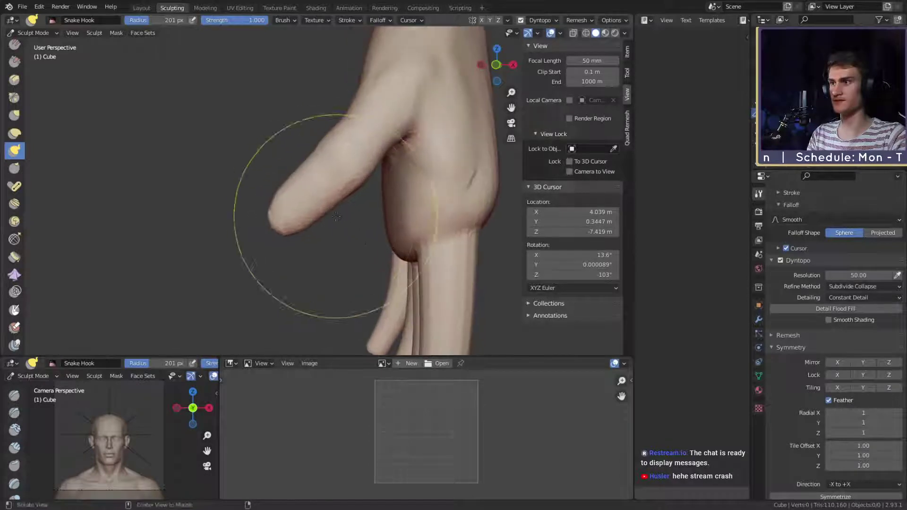
{"action": "key", "text": "f"}
{"action": "left_click", "coordinate": [290, 217]}
{"action": "left_click_drag", "start_coordinate": [314, 225], "coordinate": [286, 227], "text": "alt"}
Step: Bend the thumb slightly towards the palm with the Pose brush, enlarging its radius to 307 px
{"action": "key", "text": "p"}
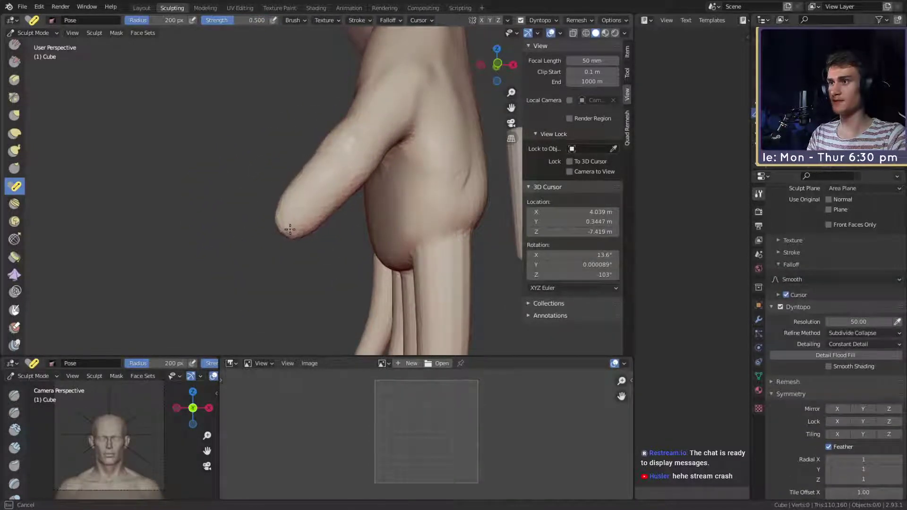
{"action": "left_click_drag", "start_coordinate": [369, 214], "coordinate": [345, 208], "text": "alt"}
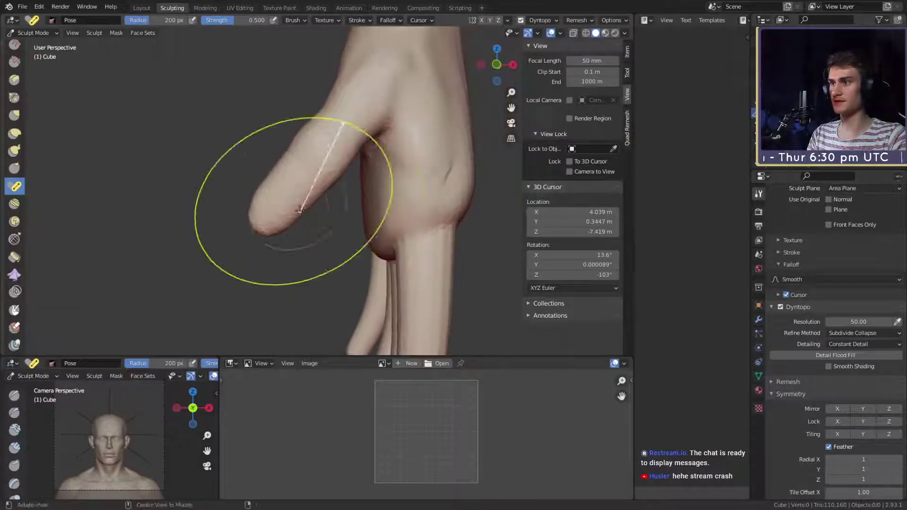
{"action": "key", "text": "f"}
{"action": "left_click", "coordinate": [264, 219]}
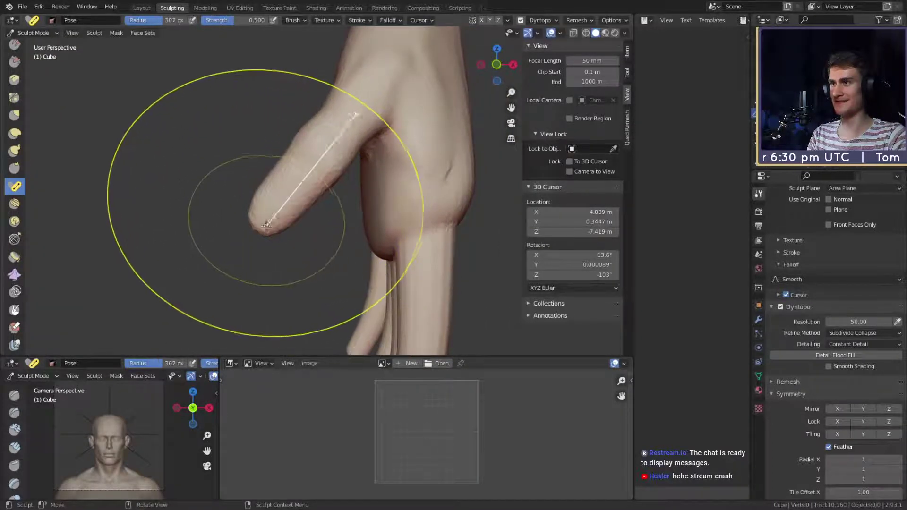
{"action": "left_click_drag", "start_coordinate": [263, 223], "coordinate": [280, 227]}
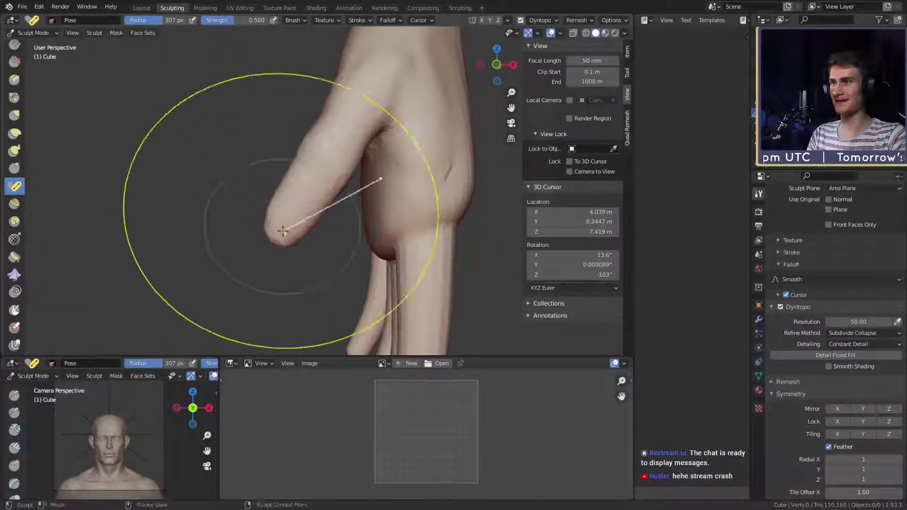
Step: Build up the lower thumb segment and the area above the web with Clay Strips at 40 px and 33 px
{"action": "mouse_move", "coordinate": [279, 227]}
{"action": "middle_mouse_down"}
{"action": "mouse_move", "coordinate": [320, 203]}
{"action": "mouse_move", "coordinate": [288, 190]}
{"action": "mouse_move", "coordinate": [350, 203]}
{"action": "mouse_move", "coordinate": [336, 206]}
{"action": "middle_mouse_up"}
{"action": "scroll", "coordinate": [333, 208], "scroll_direction": "up", "scroll_amount": 2}
{"action": "key", "text": "c"}
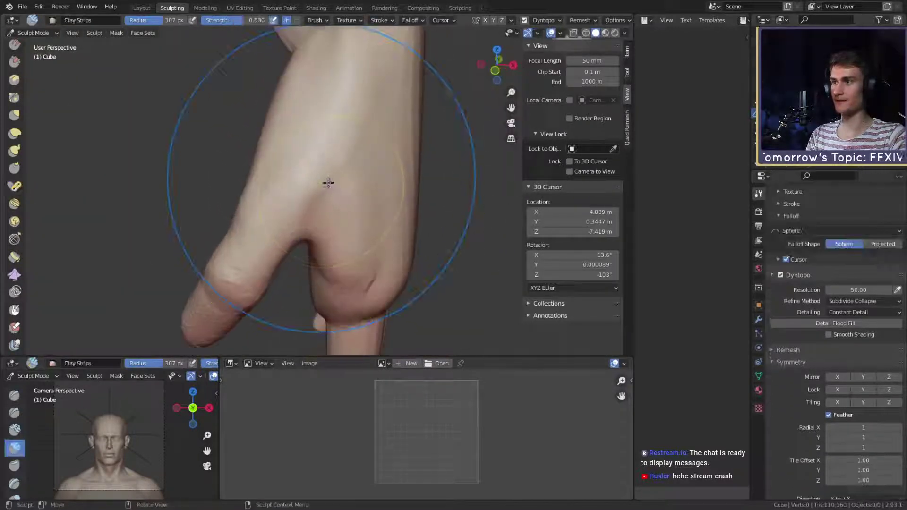
{"action": "mouse_move", "coordinate": [263, 172]}
{"action": "middle_mouse_down"}
{"action": "mouse_move", "coordinate": [354, 195]}
{"action": "mouse_move", "coordinate": [318, 168]}
{"action": "middle_mouse_up"}
{"action": "key", "text": "f"}
{"action": "left_click", "coordinate": [263, 176]}
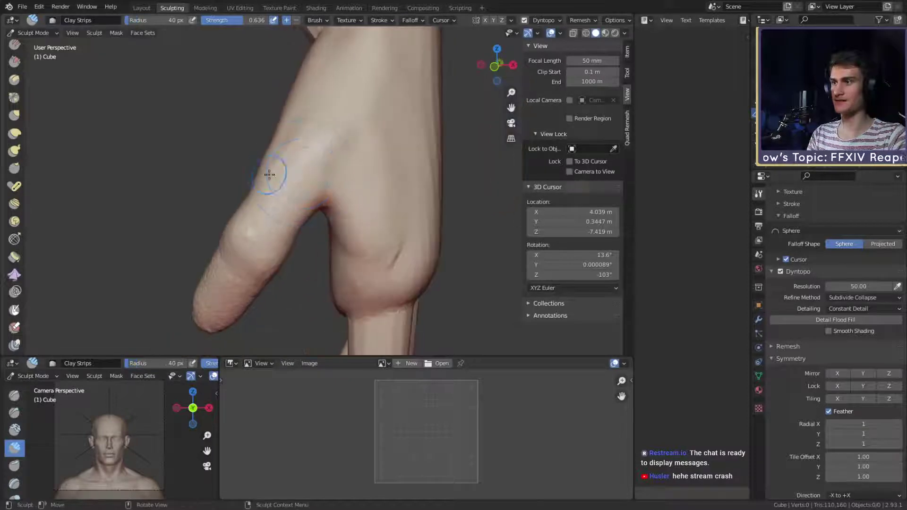
{"action": "mouse_move", "coordinate": [263, 176]}
{"action": "middle_mouse_down"}
{"action": "mouse_move", "coordinate": [303, 189]}
{"action": "mouse_move", "coordinate": [334, 148]}
{"action": "middle_mouse_up"}
{"action": "left_click_drag", "start_coordinate": [334, 147], "coordinate": [337, 143]}
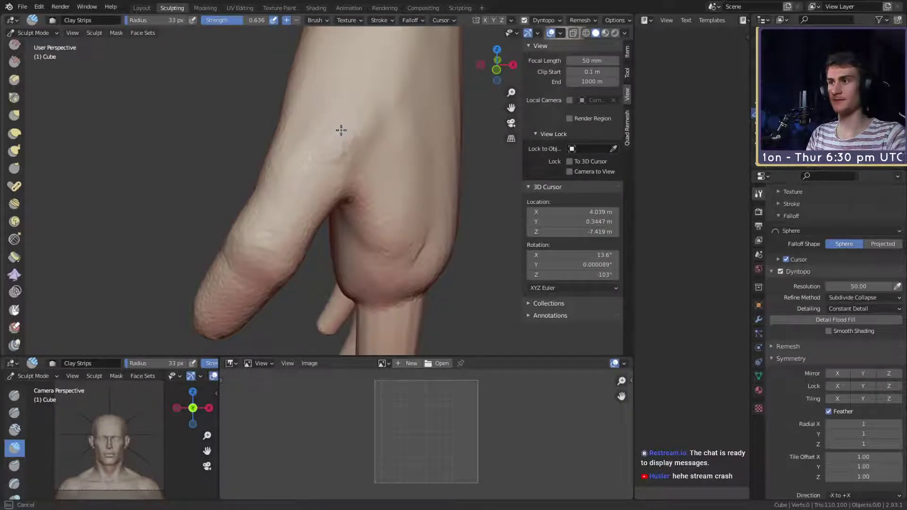
{"action": "left_click_drag", "start_coordinate": [341, 129], "coordinate": [341, 127]}
Step: Add form along the thumb base above the web with Clay Strips at a radius of 30 px
{"action": "mouse_move", "coordinate": [341, 126]}
{"action": "left_mouse_down", "text": "alt"}
{"action": "mouse_move", "coordinate": [328, 144]}
{"action": "mouse_move", "coordinate": [315, 137]}
{"action": "mouse_move", "coordinate": [360, 114]}
{"action": "mouse_move", "coordinate": [295, 188]}
{"action": "mouse_move", "coordinate": [313, 148]}
{"action": "mouse_move", "coordinate": [277, 198]}
{"action": "mouse_move", "coordinate": [339, 85]}
{"action": "mouse_move", "coordinate": [293, 172]}
{"action": "mouse_move", "coordinate": [261, 192]}
{"action": "left_mouse_up", "text": "alt"}
{"action": "key", "text": "f"}
{"action": "left_click", "coordinate": [323, 144]}
{"action": "key", "text": "f"}
{"action": "left_click", "coordinate": [324, 140]}
{"action": "left_click_drag", "start_coordinate": [242, 228], "coordinate": [284, 203], "text": "alt"}
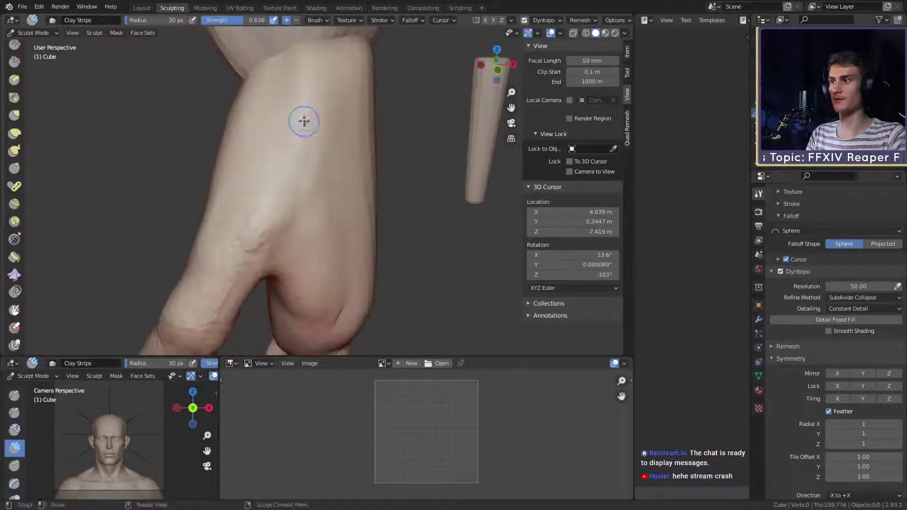
Step: Sculpt tendon ridges from the thumb base up to the wrist with Clay Strips at 25 px and 29 px
{"action": "left_click_drag", "start_coordinate": [305, 121], "coordinate": [310, 170], "text": "alt"}
{"action": "key", "text": "bracketleft"}
{"action": "left_click_drag", "start_coordinate": [300, 72], "coordinate": [310, 107], "text": "alt"}
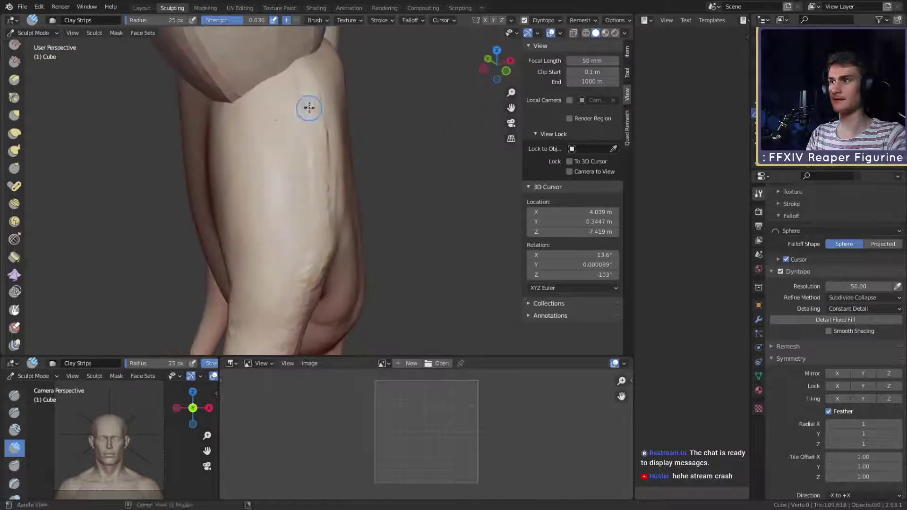
{"action": "left_click_drag", "start_coordinate": [251, 104], "coordinate": [274, 133], "text": "alt"}
{"action": "key", "text": "bracketright"}
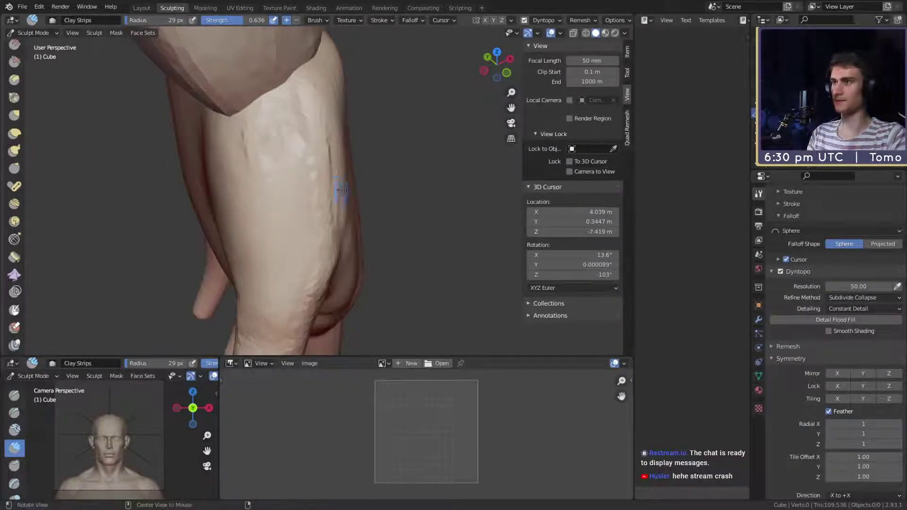
Step: Shape the hollow between the thumb tendons below the wrist with Clay Strips at 42 px and 85 px
{"action": "mouse_move", "coordinate": [341, 190]}
{"action": "left_mouse_down", "text": "alt"}
{"action": "mouse_move", "coordinate": [294, 142]}
{"action": "mouse_move", "coordinate": [265, 144]}
{"action": "left_mouse_up", "text": "alt"}
{"action": "key", "text": "f"}
{"action": "left_click", "coordinate": [294, 139]}
{"action": "key", "text": "f"}
{"action": "left_click", "coordinate": [290, 161]}
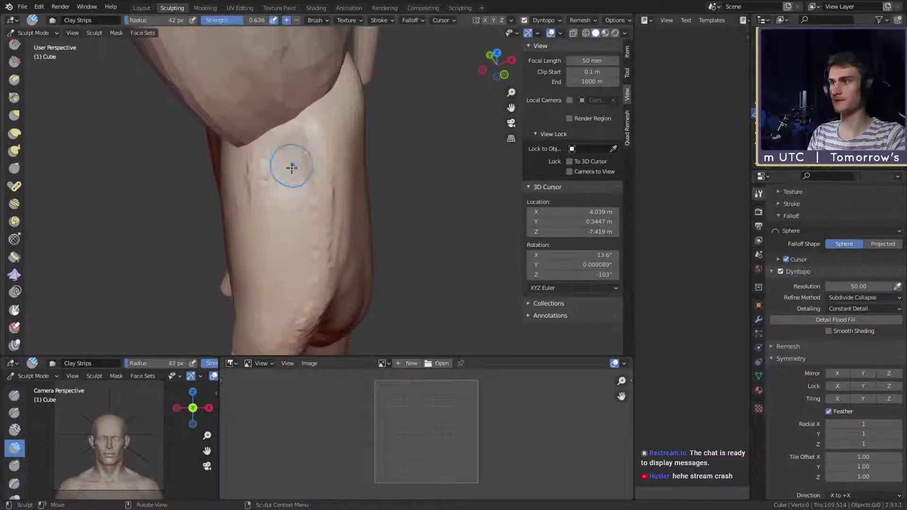
{"action": "key", "text": "f"}
{"action": "mouse_move", "coordinate": [314, 218]}
{"action": "left_mouse_down", "text": "alt"}
{"action": "mouse_move", "coordinate": [321, 161]}
{"action": "mouse_move", "coordinate": [293, 176]}
{"action": "left_mouse_up", "text": "alt"}
{"action": "left_click", "coordinate": [339, 154]}
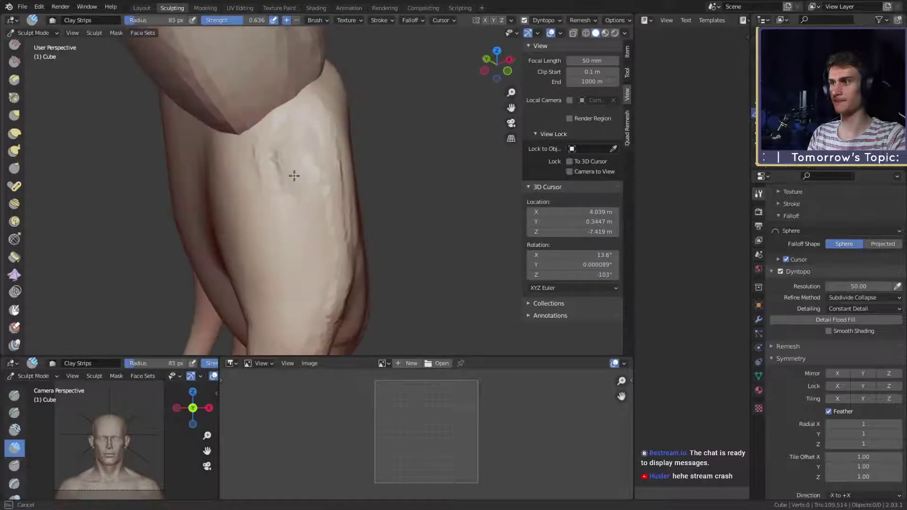
{"action": "middle_click_drag", "start_coordinate": [292, 143], "coordinate": [291, 174]}
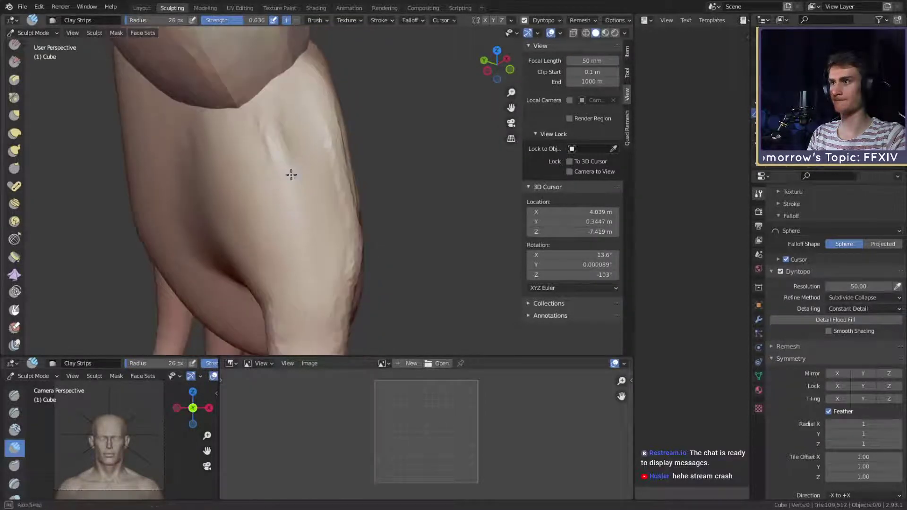
Step: Refine the thumb tendons with Clay Strips, varying the radius from 26 px to 58 px
{"action": "key", "text": "f"}
{"action": "left_click", "coordinate": [324, 148]}
{"action": "mouse_move", "coordinate": [324, 148]}
{"action": "middle_mouse_down"}
{"action": "mouse_move", "coordinate": [293, 161]}
{"action": "mouse_move", "coordinate": [292, 189]}
{"action": "mouse_move", "coordinate": [269, 206]}
{"action": "mouse_move", "coordinate": [281, 193]}
{"action": "mouse_move", "coordinate": [324, 187]}
{"action": "mouse_move", "coordinate": [232, 169]}
{"action": "mouse_move", "coordinate": [274, 178]}
{"action": "mouse_move", "coordinate": [290, 197]}
{"action": "middle_mouse_up"}
{"action": "key", "text": "f"}
{"action": "left_click", "coordinate": [283, 193]}
{"action": "left_click", "coordinate": [275, 205]}
{"action": "key", "text": "f"}
{"action": "left_click", "coordinate": [269, 206]}
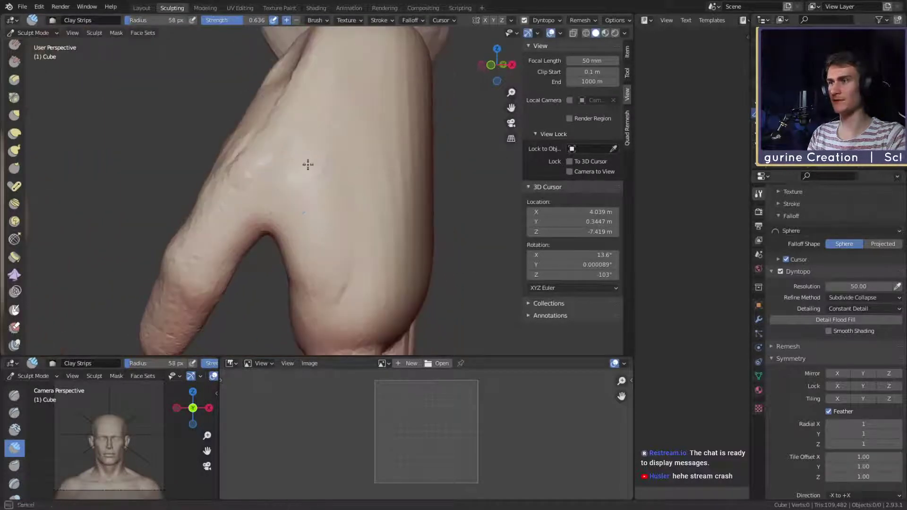
Step: Even out the back of the hand between thumb and wrist with Clay Strips at 103 px
{"action": "middle_click_drag", "start_coordinate": [308, 164], "coordinate": [317, 164]}
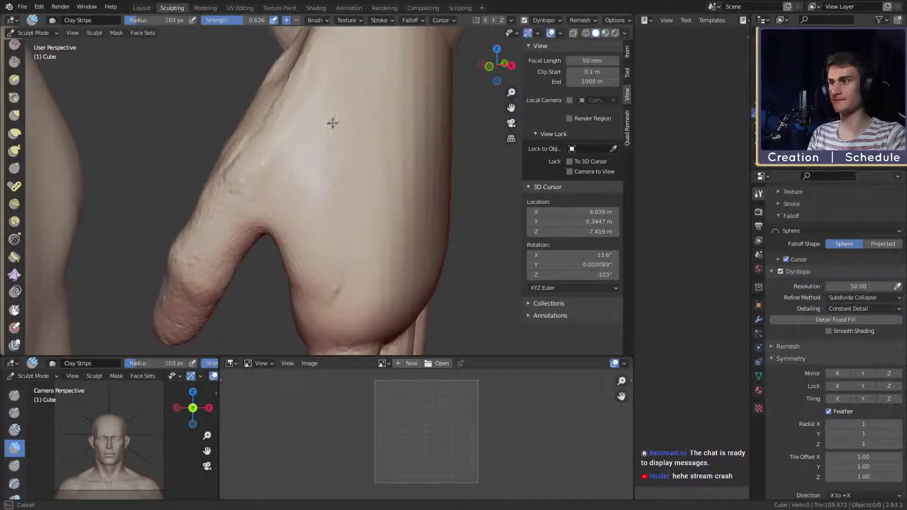
{"action": "middle_click_drag", "start_coordinate": [333, 122], "coordinate": [286, 174]}
{"action": "mouse_move", "coordinate": [300, 66]}
{"action": "middle_mouse_down"}
{"action": "mouse_move", "coordinate": [304, 222]}
{"action": "mouse_move", "coordinate": [325, 189]}
{"action": "mouse_move", "coordinate": [311, 190]}
{"action": "middle_mouse_up"}
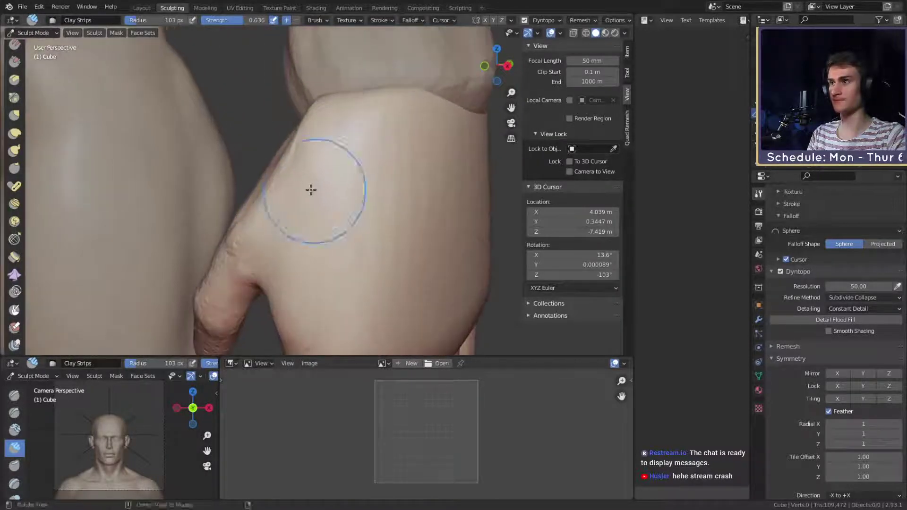
Step: Reshape the hand's thumb-side edge below the wrist with the Grab brush, starting at a 154 px radius
{"action": "key", "text": "g"}
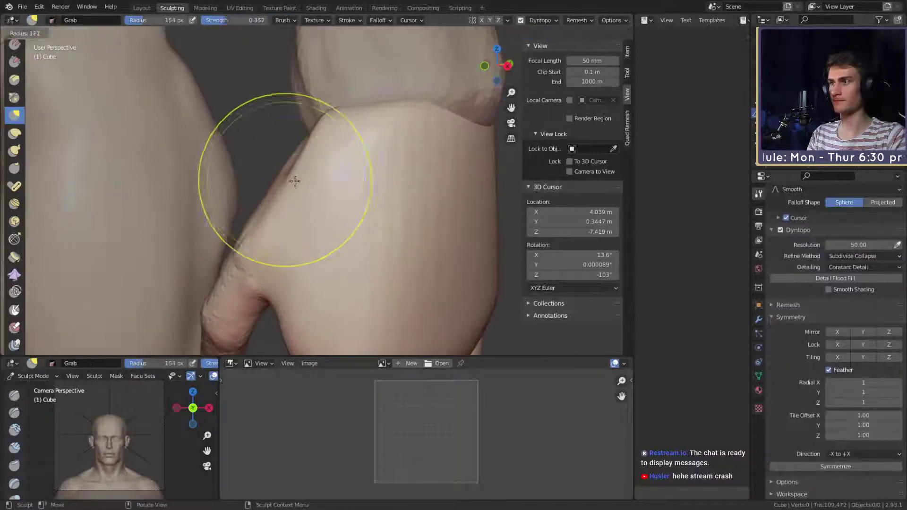
{"action": "mouse_move", "coordinate": [276, 195]}
{"action": "middle_mouse_down"}
{"action": "mouse_move", "coordinate": [330, 229]}
{"action": "mouse_move", "coordinate": [324, 215]}
{"action": "mouse_move", "coordinate": [274, 226]}
{"action": "mouse_move", "coordinate": [293, 199]}
{"action": "mouse_move", "coordinate": [279, 210]}
{"action": "mouse_move", "coordinate": [276, 203]}
{"action": "mouse_move", "coordinate": [318, 162]}
{"action": "mouse_move", "coordinate": [275, 200]}
{"action": "mouse_move", "coordinate": [360, 187]}
{"action": "mouse_move", "coordinate": [331, 194]}
{"action": "mouse_move", "coordinate": [332, 231]}
{"action": "mouse_move", "coordinate": [384, 213]}
{"action": "mouse_move", "coordinate": [349, 222]}
{"action": "mouse_move", "coordinate": [325, 215]}
{"action": "mouse_move", "coordinate": [334, 222]}
{"action": "mouse_move", "coordinate": [340, 99]}
{"action": "mouse_move", "coordinate": [336, 239]}
{"action": "mouse_move", "coordinate": [322, 237]}
{"action": "mouse_move", "coordinate": [347, 182]}
{"action": "mouse_move", "coordinate": [346, 219]}
{"action": "mouse_move", "coordinate": [326, 210]}
{"action": "mouse_move", "coordinate": [313, 220]}
{"action": "mouse_move", "coordinate": [328, 220]}
{"action": "mouse_move", "coordinate": [314, 220]}
{"action": "mouse_move", "coordinate": [320, 228]}
{"action": "mouse_move", "coordinate": [318, 198]}
{"action": "mouse_move", "coordinate": [328, 185]}
{"action": "mouse_move", "coordinate": [277, 174]}
{"action": "mouse_move", "coordinate": [318, 171]}
{"action": "mouse_move", "coordinate": [312, 161]}
{"action": "mouse_move", "coordinate": [285, 194]}
{"action": "mouse_move", "coordinate": [286, 222]}
{"action": "middle_mouse_up"}
{"action": "key", "text": "f"}
{"action": "left_click", "coordinate": [342, 216]}
{"action": "key", "text": "f"}
{"action": "left_click", "coordinate": [326, 221]}
{"action": "key", "text": "f"}
{"action": "left_click", "coordinate": [345, 179]}
{"action": "key", "text": "f"}
{"action": "left_click", "coordinate": [303, 164]}
{"action": "key", "text": "f"}
{"action": "left_click", "coordinate": [297, 178]}
Step: Adjust the thumb base contour from several angles with the Grab brush, resizing it to 156 px
{"action": "key", "text": "f"}
{"action": "mouse_move", "coordinate": [295, 166]}
{"action": "middle_mouse_down"}
{"action": "mouse_move", "coordinate": [279, 155]}
{"action": "mouse_move", "coordinate": [307, 168]}
{"action": "mouse_move", "coordinate": [336, 151]}
{"action": "mouse_move", "coordinate": [333, 210]}
{"action": "mouse_move", "coordinate": [298, 200]}
{"action": "mouse_move", "coordinate": [349, 208]}
{"action": "middle_mouse_up"}
{"action": "left_click", "coordinate": [279, 153]}
{"action": "mouse_move", "coordinate": [349, 222]}
{"action": "middle_mouse_down", "text": "ctrl"}
{"action": "mouse_move", "coordinate": [349, 182]}
{"action": "mouse_move", "coordinate": [341, 253]}
{"action": "middle_mouse_up", "text": "ctrl"}
{"action": "mouse_move", "coordinate": [338, 241]}
{"action": "middle_mouse_down"}
{"action": "mouse_move", "coordinate": [346, 235]}
{"action": "mouse_move", "coordinate": [336, 206]}
{"action": "mouse_move", "coordinate": [350, 219]}
{"action": "middle_mouse_up"}
{"action": "key", "text": "f"}
{"action": "left_click", "coordinate": [328, 221]}
{"action": "mouse_move", "coordinate": [324, 202]}
{"action": "left_mouse_down", "text": "alt"}
{"action": "mouse_move", "coordinate": [314, 229]}
{"action": "mouse_move", "coordinate": [309, 209]}
{"action": "mouse_move", "coordinate": [325, 227]}
{"action": "left_mouse_up", "text": "alt"}
{"action": "key", "text": "f"}
{"action": "left_click", "coordinate": [305, 207]}
{"action": "left_click_drag", "start_coordinate": [325, 227], "coordinate": [344, 213], "text": "alt"}
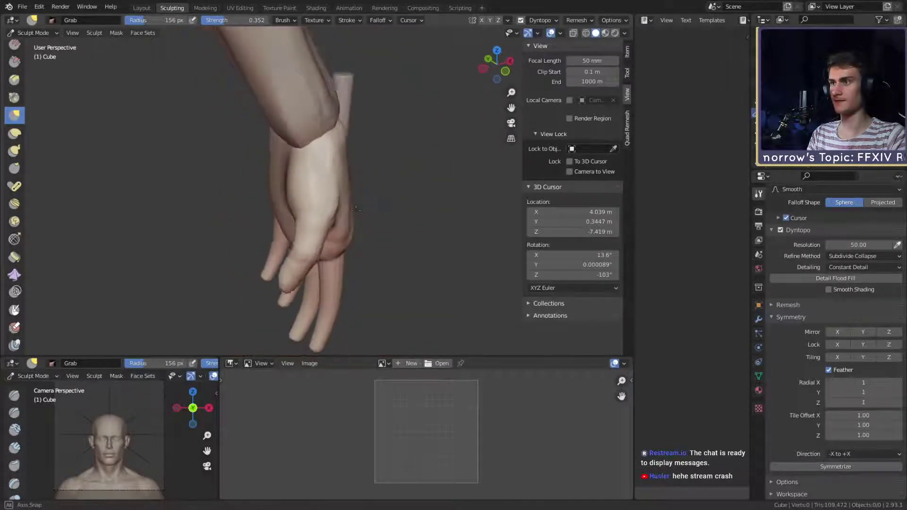
Step: Adjust the hand's contour where it meets the forearm with the Grab brush at 170 px
{"action": "mouse_move", "coordinate": [356, 209]}
{"action": "middle_mouse_down"}
{"action": "mouse_move", "coordinate": [348, 163]}
{"action": "mouse_move", "coordinate": [295, 148]}
{"action": "mouse_move", "coordinate": [332, 156]}
{"action": "middle_mouse_up"}
{"action": "key", "text": "f"}
{"action": "left_click", "coordinate": [361, 162]}
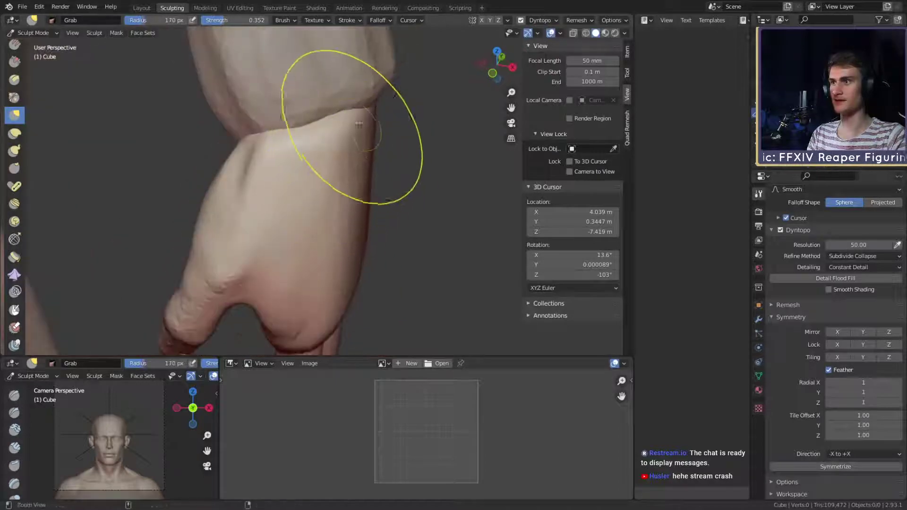
{"action": "mouse_move", "coordinate": [359, 125]}
{"action": "left_mouse_down", "text": "ctrl+alt"}
{"action": "mouse_move", "coordinate": [365, 226]}
{"action": "mouse_move", "coordinate": [279, 134]}
{"action": "mouse_move", "coordinate": [312, 211]}
{"action": "left_mouse_up", "text": "ctrl+alt"}
Step: Crease the area between the index and middle finger bases with the Crease brush at 46 px
{"action": "key", "text": "c"}
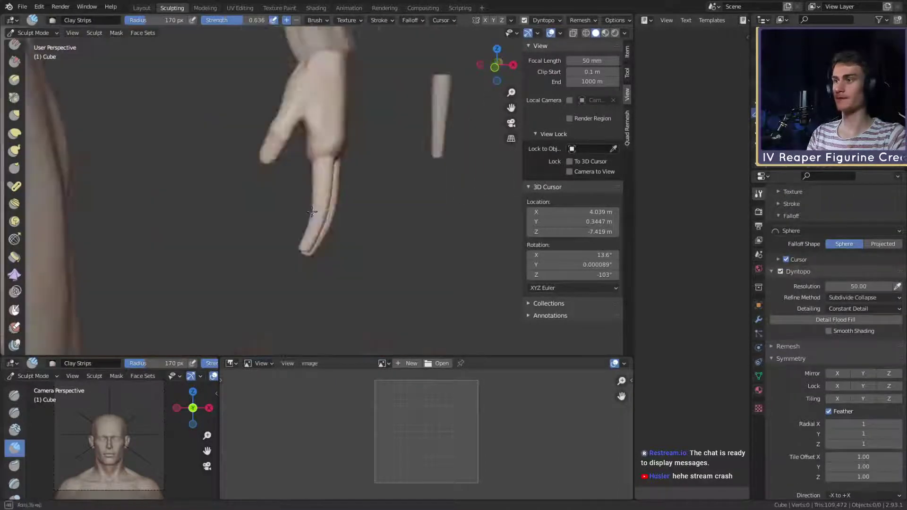
{"action": "mouse_move", "coordinate": [312, 212]}
{"action": "middle_mouse_down"}
{"action": "mouse_move", "coordinate": [304, 158]}
{"action": "mouse_move", "coordinate": [345, 185]}
{"action": "mouse_move", "coordinate": [299, 175]}
{"action": "mouse_move", "coordinate": [336, 189]}
{"action": "mouse_move", "coordinate": [326, 216]}
{"action": "middle_mouse_up"}
{"action": "key", "text": "f"}
{"action": "left_click", "coordinate": [318, 174]}
{"action": "key", "text": "shift+c"}
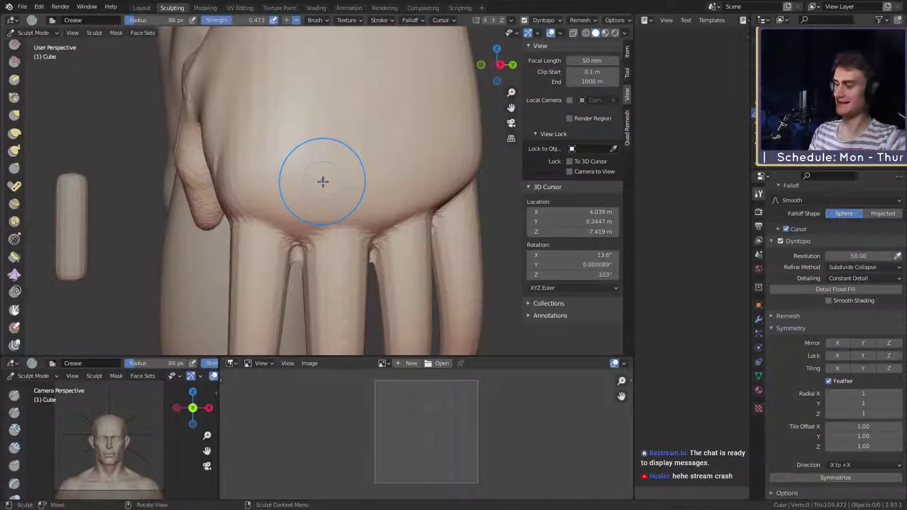
{"action": "key", "text": "bracketleft"}
{"action": "key", "text": "bracketleft"}
{"action": "key", "text": "bracketleft"}
{"action": "key", "text": "bracketleft"}
{"action": "key", "text": "bracketleft"}
{"action": "key", "text": "bracketleft"}
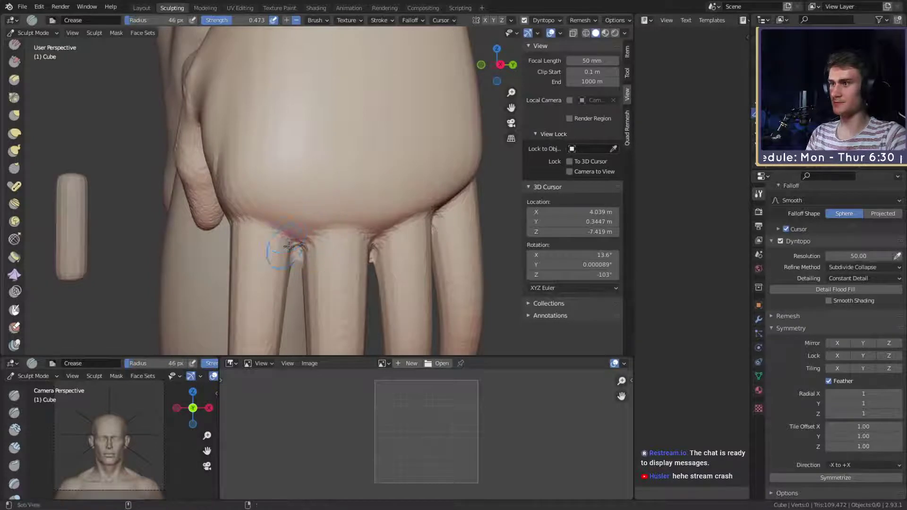
{"action": "mouse_move", "coordinate": [269, 253]}
{"action": "middle_mouse_down"}
{"action": "mouse_move", "coordinate": [294, 233]}
{"action": "mouse_move", "coordinate": [300, 198]}
{"action": "mouse_move", "coordinate": [304, 207]}
{"action": "mouse_move", "coordinate": [290, 209]}
{"action": "mouse_move", "coordinate": [297, 216]}
{"action": "middle_mouse_up"}
{"action": "mouse_move", "coordinate": [297, 216]}
{"action": "left_mouse_down"}
{"action": "mouse_move", "coordinate": [299, 202]}
{"action": "mouse_move", "coordinate": [283, 210]}
{"action": "mouse_move", "coordinate": [286, 227]}
{"action": "mouse_move", "coordinate": [305, 178]}
{"action": "mouse_move", "coordinate": [291, 160]}
{"action": "mouse_move", "coordinate": [293, 209]}
{"action": "left_mouse_up"}
Step: Extend the groove between the index and middle knuckles up the back of the hand with the Crease brush at 86 px
{"action": "key", "text": "bracketright"}
{"action": "key", "text": "bracketright"}
{"action": "key", "text": "bracketright"}
{"action": "key", "text": "bracketright"}
{"action": "key", "text": "bracketright"}
{"action": "key", "text": "bracketright"}
{"action": "key", "text": "bracketright"}
{"action": "key", "text": "bracketright"}
{"action": "key", "text": "bracketright"}
{"action": "key", "text": "bracketright"}
{"action": "key", "text": "bracketleft"}
{"action": "key", "text": "bracketleft"}
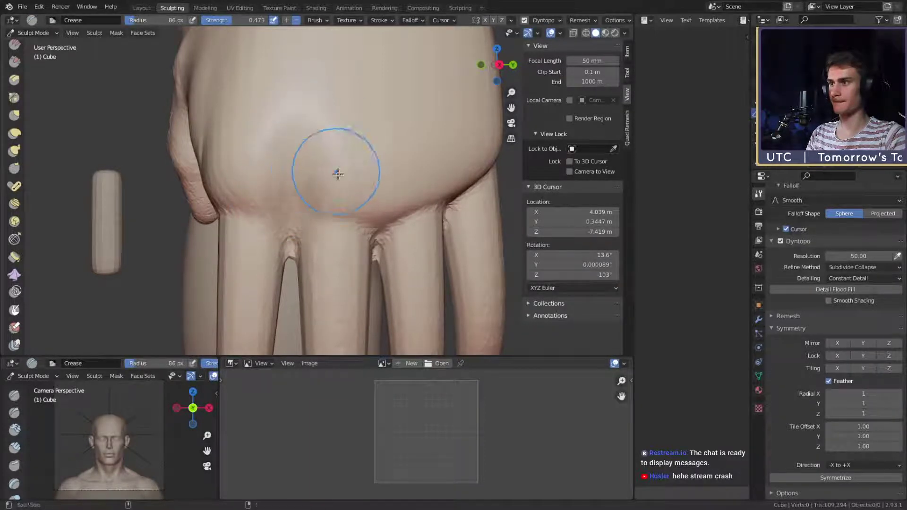
Step: Carve the grooves between the middle, ring and little finger knuckles with the Crease brush at 69 px
{"action": "mouse_move", "coordinate": [328, 166]}
{"action": "middle_mouse_down"}
{"action": "mouse_move", "coordinate": [343, 210]}
{"action": "mouse_move", "coordinate": [328, 178]}
{"action": "mouse_move", "coordinate": [331, 244]}
{"action": "middle_mouse_up"}
{"action": "key", "text": "bracketleft"}
{"action": "key", "text": "bracketleft"}
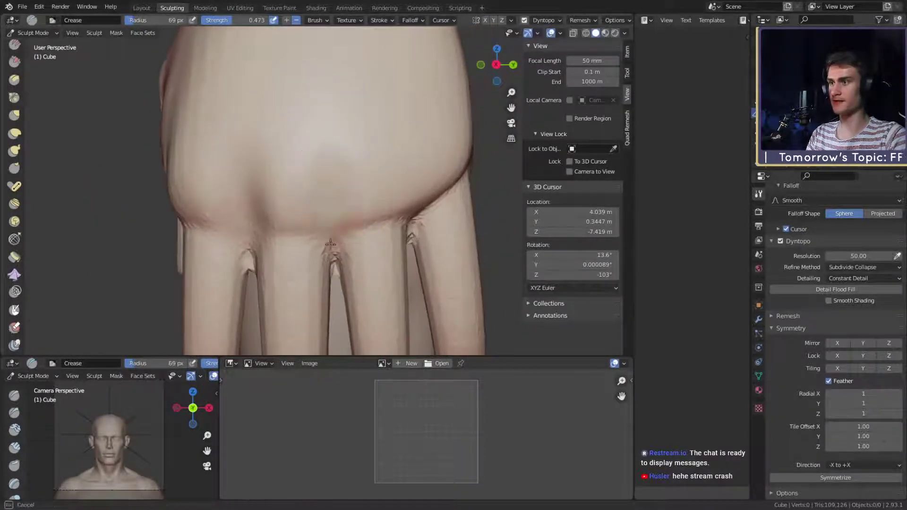
{"action": "left_click_drag", "start_coordinate": [337, 159], "coordinate": [330, 151]}
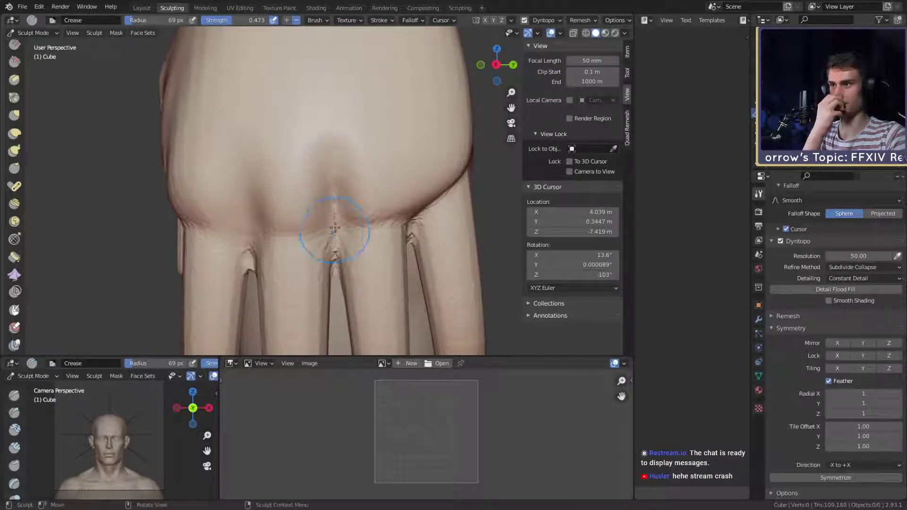
{"action": "middle_click_drag", "start_coordinate": [378, 210], "coordinate": [352, 216]}
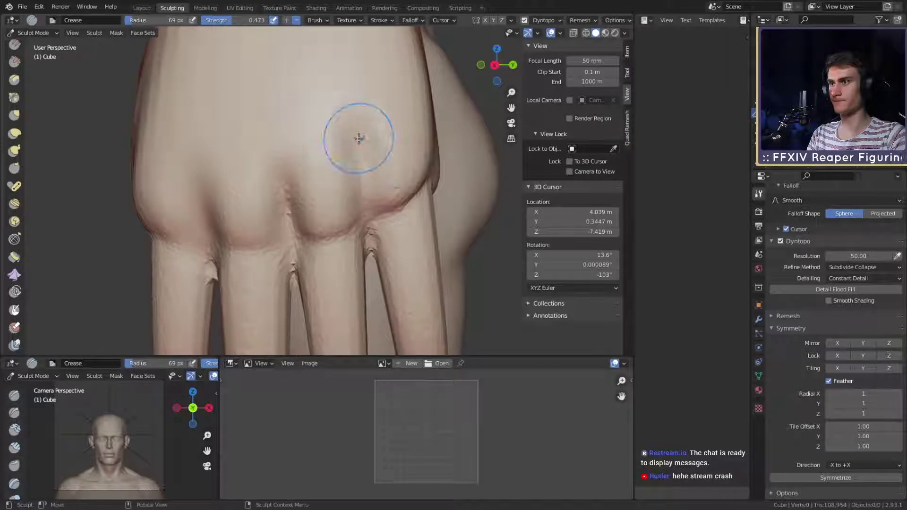
{"action": "left_click_drag", "start_coordinate": [358, 137], "coordinate": [359, 163]}
{"action": "mouse_move", "coordinate": [360, 191]}
{"action": "middle_mouse_down"}
{"action": "mouse_move", "coordinate": [332, 206]}
{"action": "mouse_move", "coordinate": [338, 175]}
{"action": "mouse_move", "coordinate": [338, 189]}
{"action": "mouse_move", "coordinate": [257, 202]}
{"action": "mouse_move", "coordinate": [293, 202]}
{"action": "middle_mouse_up"}
Step: Deepen the groove beside the index knuckle with the Crease brush, starting at 74 px
{"action": "key", "text": "bracketright"}
{"action": "middle_click_drag", "start_coordinate": [279, 253], "coordinate": [292, 234]}
{"action": "key", "text": "f"}
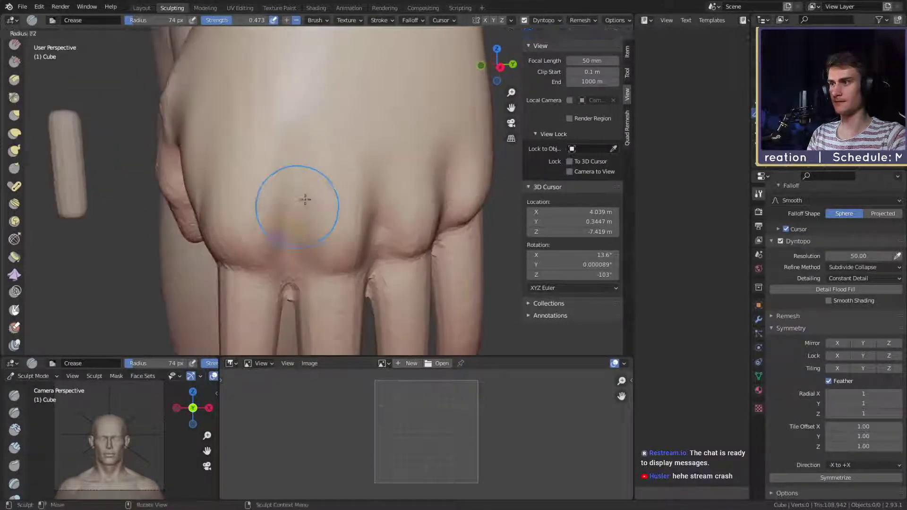
{"action": "left_click", "coordinate": [353, 201]}
{"action": "mouse_move", "coordinate": [268, 204]}
{"action": "middle_mouse_down"}
{"action": "mouse_move", "coordinate": [360, 218]}
{"action": "mouse_move", "coordinate": [304, 196]}
{"action": "mouse_move", "coordinate": [334, 184]}
{"action": "mouse_move", "coordinate": [281, 199]}
{"action": "middle_mouse_up"}
Step: Build up the index and middle knuckles with Clay Strips, reducing the radius from 50 px to 40 px
{"action": "key", "text": "c"}
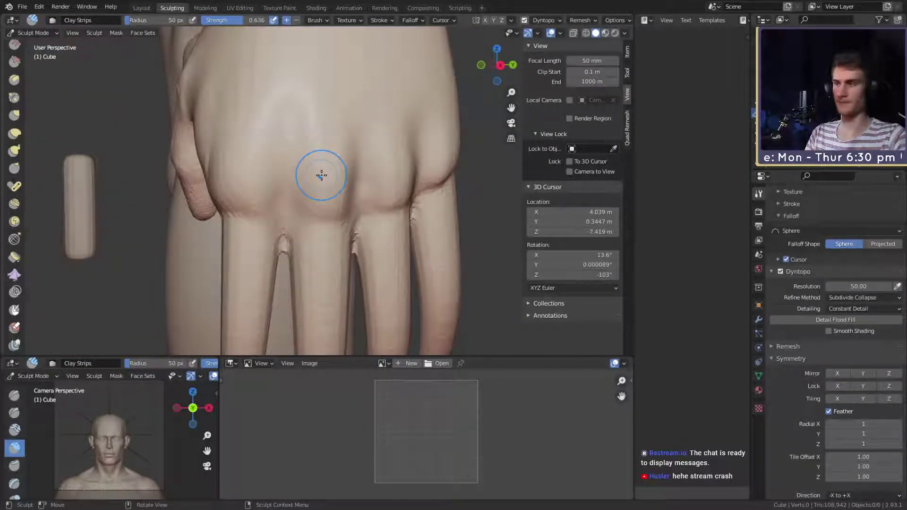
{"action": "mouse_move", "coordinate": [321, 176]}
{"action": "middle_mouse_down"}
{"action": "mouse_move", "coordinate": [324, 208]}
{"action": "mouse_move", "coordinate": [306, 195]}
{"action": "mouse_move", "coordinate": [297, 214]}
{"action": "mouse_move", "coordinate": [333, 212]}
{"action": "middle_mouse_up"}
{"action": "key", "text": "bracketleft"}
{"action": "key", "text": "bracketleft"}
{"action": "left_click_drag", "start_coordinate": [251, 199], "coordinate": [249, 198]}
{"action": "mouse_move", "coordinate": [299, 201]}
{"action": "middle_mouse_down"}
{"action": "mouse_move", "coordinate": [314, 188]}
{"action": "mouse_move", "coordinate": [298, 201]}
{"action": "middle_mouse_up"}
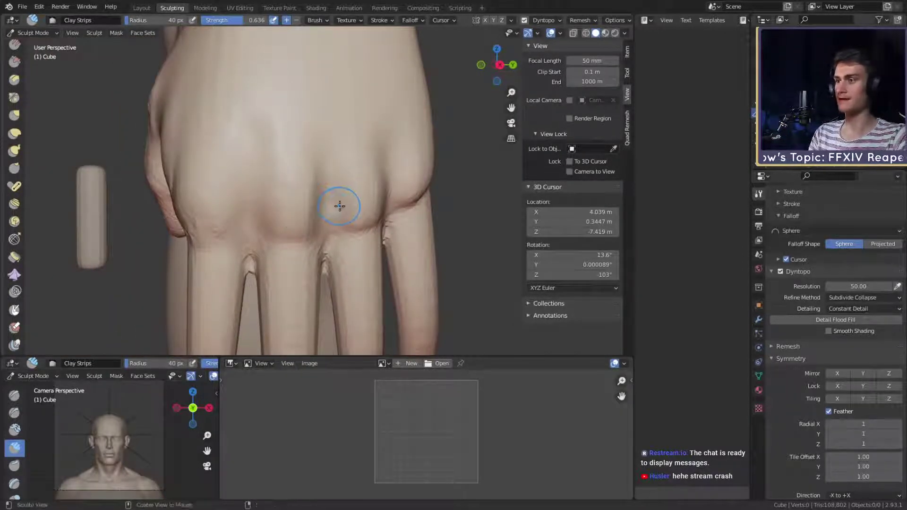
Step: Smooth the built-up knuckles and the transitions between them across the back of the hand
{"action": "middle_click_drag", "start_coordinate": [338, 203], "coordinate": [318, 198]}
{"action": "key", "text": "f"}
{"action": "left_click", "coordinate": [316, 196]}
{"action": "mouse_move", "coordinate": [301, 196]}
{"action": "left_mouse_down", "text": "shift"}
{"action": "mouse_move", "coordinate": [307, 215]}
{"action": "mouse_move", "coordinate": [294, 207]}
{"action": "left_mouse_up", "text": "shift"}
{"action": "mouse_move", "coordinate": [284, 202]}
{"action": "middle_mouse_down"}
{"action": "mouse_move", "coordinate": [346, 198]}
{"action": "mouse_move", "coordinate": [284, 202]}
{"action": "middle_mouse_up"}
{"action": "key", "text": "f"}
{"action": "left_click_drag", "start_coordinate": [244, 217], "coordinate": [243, 229], "text": "shift"}
Step: Smooth the thumb-facing side of the index knuckle at a radius of 95 px
{"action": "mouse_move", "coordinate": [251, 213]}
{"action": "middle_mouse_down"}
{"action": "mouse_move", "coordinate": [353, 185]}
{"action": "mouse_move", "coordinate": [321, 187]}
{"action": "middle_mouse_up"}
{"action": "key", "text": "f"}
{"action": "left_click", "coordinate": [360, 176]}
{"action": "left_click_drag", "start_coordinate": [333, 189], "coordinate": [320, 207], "text": "shift"}
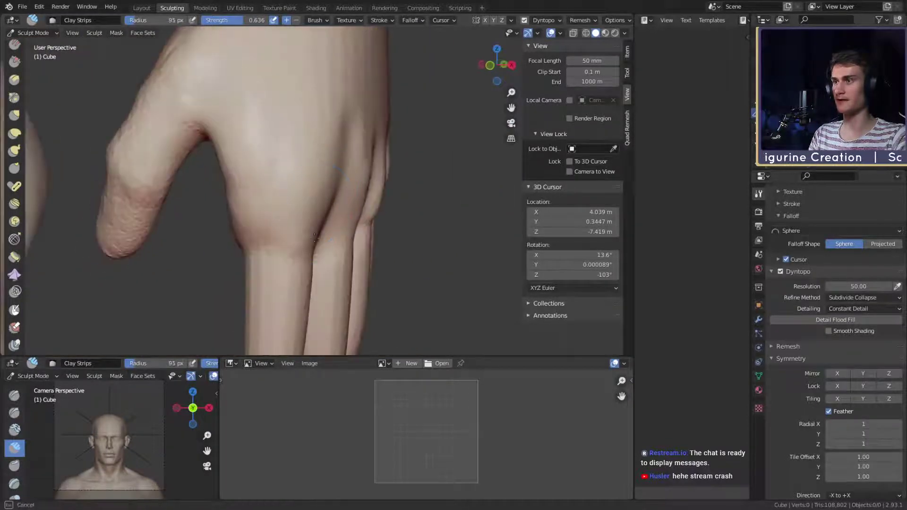
Step: Smooth the palm's edge at the finger bases at a radius of 91 px
{"action": "mouse_move", "coordinate": [293, 192]}
{"action": "middle_mouse_down"}
{"action": "mouse_move", "coordinate": [320, 162]}
{"action": "mouse_move", "coordinate": [334, 194]}
{"action": "mouse_move", "coordinate": [291, 238]}
{"action": "mouse_move", "coordinate": [314, 194]}
{"action": "middle_mouse_up"}
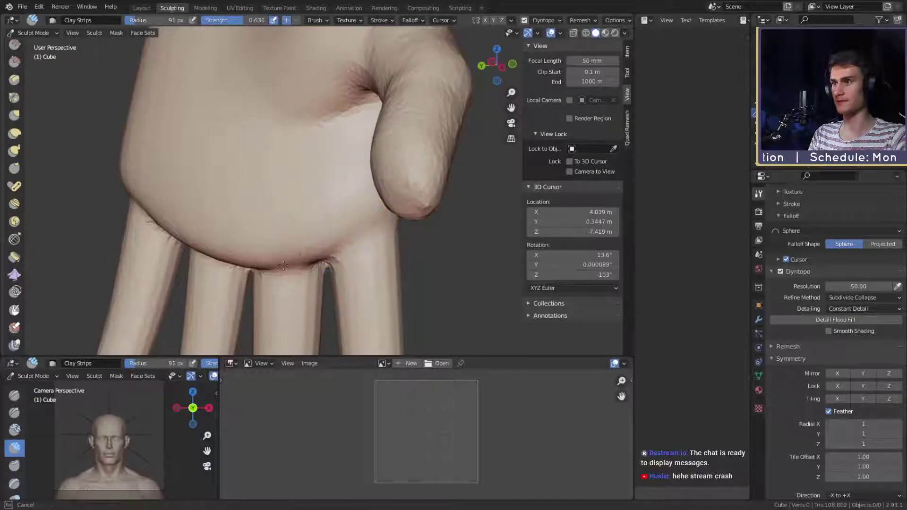
{"action": "mouse_move", "coordinate": [294, 263]}
{"action": "middle_mouse_down"}
{"action": "mouse_move", "coordinate": [340, 229]}
{"action": "mouse_move", "coordinate": [293, 243]}
{"action": "mouse_move", "coordinate": [324, 243]}
{"action": "mouse_move", "coordinate": [234, 200]}
{"action": "middle_mouse_up"}
{"action": "mouse_move", "coordinate": [186, 142]}
{"action": "middle_mouse_down"}
{"action": "mouse_move", "coordinate": [260, 208]}
{"action": "mouse_move", "coordinate": [288, 211]}
{"action": "mouse_move", "coordinate": [326, 183]}
{"action": "mouse_move", "coordinate": [294, 217]}
{"action": "mouse_move", "coordinate": [340, 178]}
{"action": "middle_mouse_up"}
{"action": "middle_click_drag", "start_coordinate": [334, 217], "coordinate": [273, 134]}
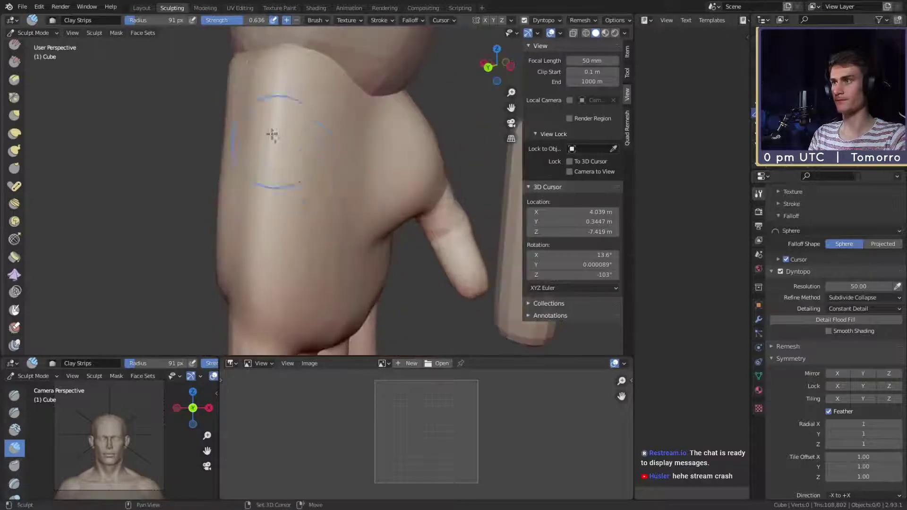
{"action": "mouse_move", "coordinate": [294, 202]}
{"action": "middle_mouse_down"}
{"action": "mouse_move", "coordinate": [269, 186]}
{"action": "mouse_move", "coordinate": [290, 176]}
{"action": "mouse_move", "coordinate": [269, 160]}
{"action": "mouse_move", "coordinate": [350, 238]}
{"action": "mouse_move", "coordinate": [327, 231]}
{"action": "mouse_move", "coordinate": [318, 202]}
{"action": "mouse_move", "coordinate": [288, 182]}
{"action": "mouse_move", "coordinate": [275, 188]}
{"action": "mouse_move", "coordinate": [300, 180]}
{"action": "mouse_move", "coordinate": [303, 203]}
{"action": "mouse_move", "coordinate": [339, 188]}
{"action": "mouse_move", "coordinate": [340, 198]}
{"action": "mouse_move", "coordinate": [349, 178]}
{"action": "mouse_move", "coordinate": [313, 233]}
{"action": "mouse_move", "coordinate": [293, 188]}
{"action": "mouse_move", "coordinate": [253, 146]}
{"action": "mouse_move", "coordinate": [334, 162]}
{"action": "mouse_move", "coordinate": [310, 162]}
{"action": "mouse_move", "coordinate": [324, 193]}
{"action": "mouse_move", "coordinate": [338, 180]}
{"action": "mouse_move", "coordinate": [319, 221]}
{"action": "mouse_move", "coordinate": [316, 185]}
{"action": "middle_mouse_up"}
Step: Rework the webbing between the fingers with the Grab brush and the Crease brush at 52 px and 53 px
{"action": "key", "text": "g"}
{"action": "key", "text": "f"}
{"action": "left_click", "coordinate": [322, 244]}
{"action": "key", "text": "f"}
{"action": "left_click", "coordinate": [310, 162]}
{"action": "key", "text": "shift+c"}
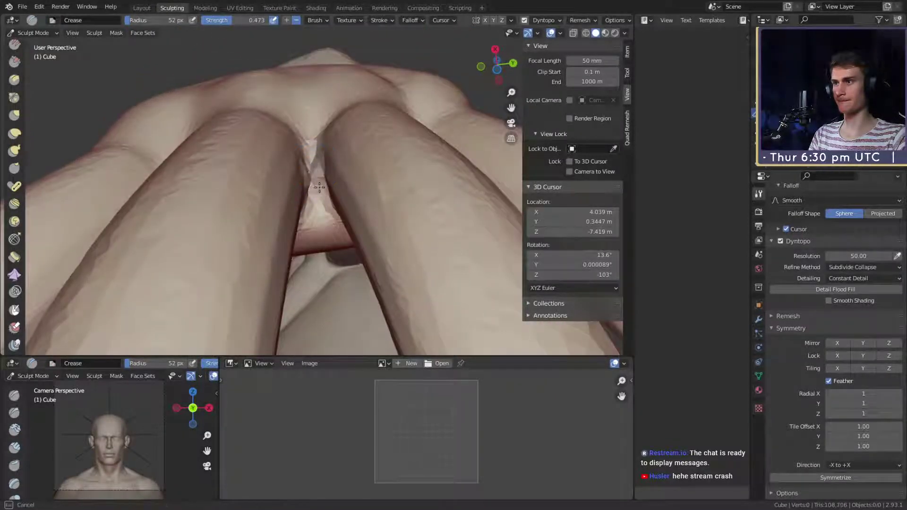
{"action": "middle_click_drag", "start_coordinate": [313, 167], "coordinate": [284, 193]}
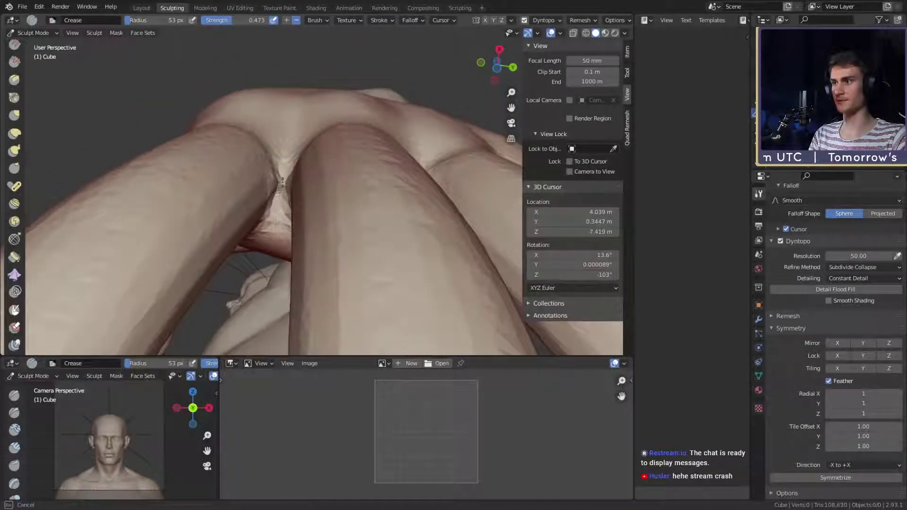
{"action": "mouse_move", "coordinate": [284, 179]}
{"action": "middle_mouse_down"}
{"action": "mouse_move", "coordinate": [309, 188]}
{"action": "mouse_move", "coordinate": [338, 236]}
{"action": "mouse_move", "coordinate": [381, 231]}
{"action": "mouse_move", "coordinate": [415, 181]}
{"action": "mouse_move", "coordinate": [395, 237]}
{"action": "mouse_move", "coordinate": [442, 189]}
{"action": "mouse_move", "coordinate": [290, 218]}
{"action": "mouse_move", "coordinate": [290, 186]}
{"action": "mouse_move", "coordinate": [279, 184]}
{"action": "mouse_move", "coordinate": [308, 188]}
{"action": "mouse_move", "coordinate": [325, 223]}
{"action": "mouse_move", "coordinate": [290, 191]}
{"action": "middle_mouse_up"}
Step: Reshape the thumb-facing edge of the hand above the index knuckle with the Grab brush at 163 px
{"action": "key", "text": "g"}
{"action": "key", "text": "f"}
{"action": "left_click", "coordinate": [279, 184]}
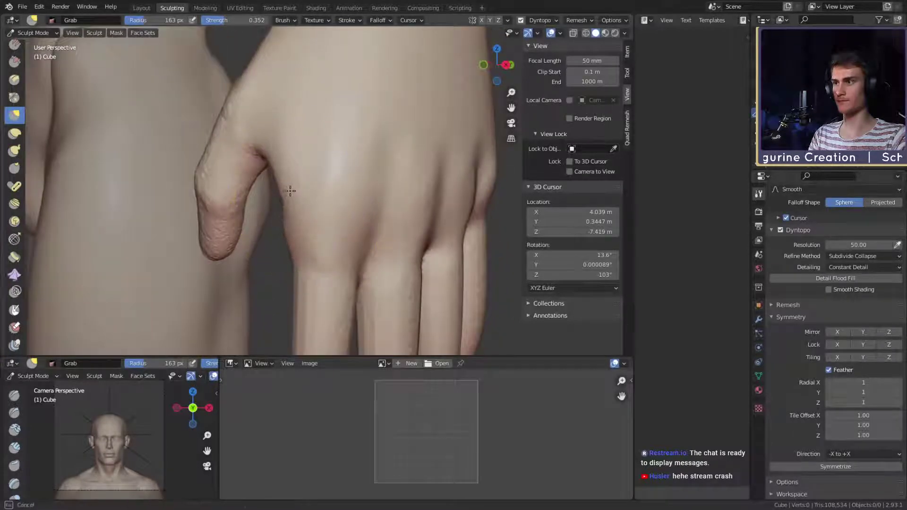
{"action": "left_click_drag", "start_coordinate": [290, 191], "coordinate": [294, 187]}
{"action": "middle_click_drag", "start_coordinate": [298, 184], "coordinate": [306, 201]}
{"action": "left_click_drag", "start_coordinate": [306, 202], "coordinate": [301, 192]}
Step: Refine the web between the thumb and index finger with the Grab brush at 78 px
{"action": "key", "text": "f"}
{"action": "left_click", "coordinate": [285, 189]}
{"action": "mouse_move", "coordinate": [286, 189]}
{"action": "middle_mouse_down"}
{"action": "mouse_move", "coordinate": [320, 177]}
{"action": "mouse_move", "coordinate": [339, 183]}
{"action": "mouse_move", "coordinate": [317, 179]}
{"action": "middle_mouse_up"}
{"action": "key", "text": "f"}
{"action": "left_click", "coordinate": [322, 179]}
{"action": "key", "text": "f"}
{"action": "key", "text": "f"}
{"action": "left_click", "coordinate": [316, 172]}
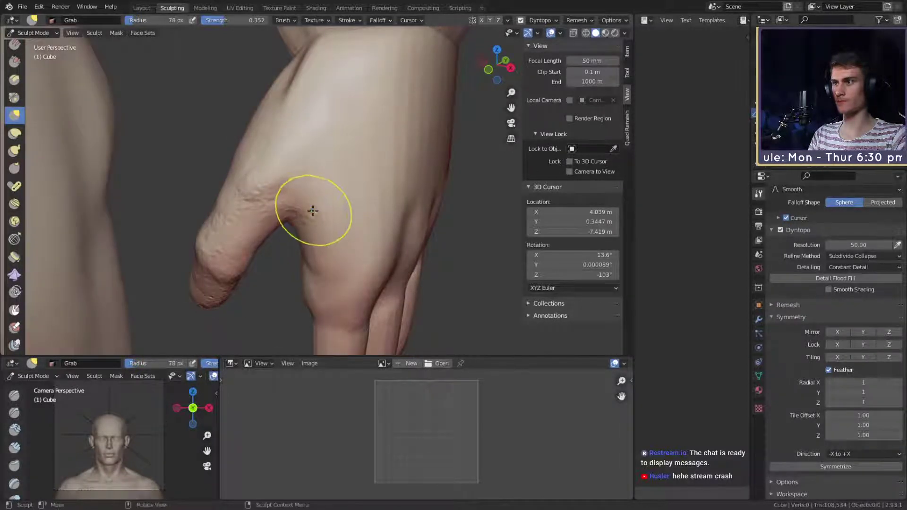
Step: Define the thumb web with the Crease brush at 48 px and 82 px, and smooth the area at 107 px
{"action": "key", "text": "shift+c"}
{"action": "left_click_drag", "start_coordinate": [304, 196], "coordinate": [315, 171]}
{"action": "middle_click_drag", "start_coordinate": [312, 207], "coordinate": [324, 202]}
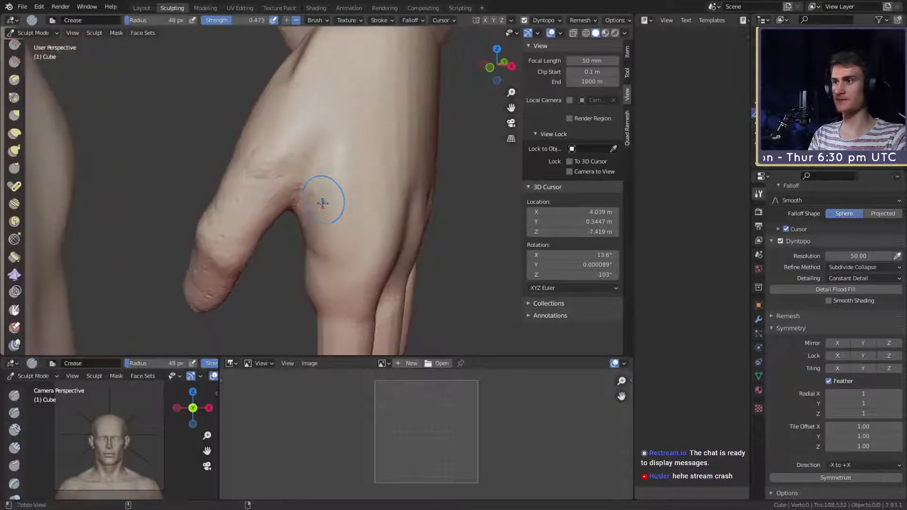
{"action": "scroll", "coordinate": [324, 202], "scroll_direction": "up", "scroll_amount": 1}
{"action": "key", "text": "f"}
{"action": "left_click", "coordinate": [322, 199]}
{"action": "left_click_drag", "start_coordinate": [303, 207], "coordinate": [313, 190]}
{"action": "key", "text": "f"}
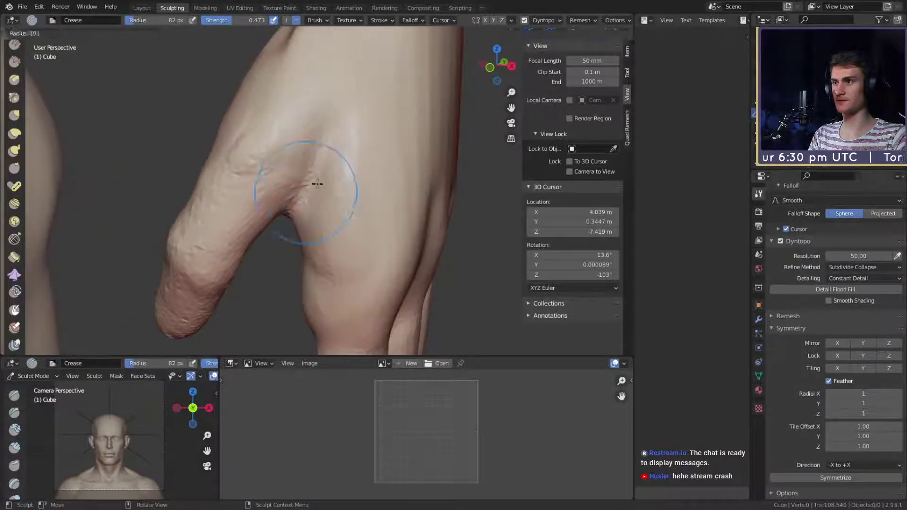
{"action": "left_click", "coordinate": [355, 191]}
{"action": "left_click_drag", "start_coordinate": [332, 142], "coordinate": [323, 186], "text": "shift"}
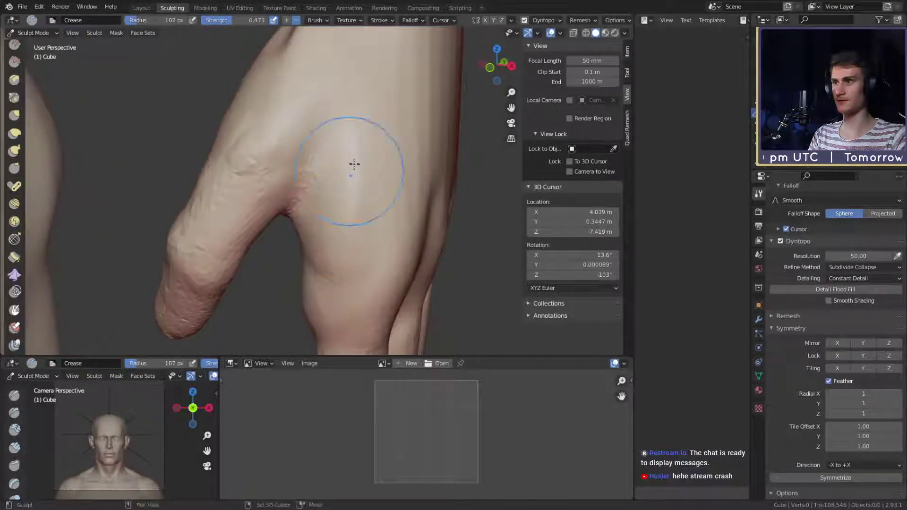
Step: Build up the thumb-facing side of the index knuckle with the Clay Strips brush at 129 px
{"action": "scroll", "coordinate": [352, 172], "scroll_direction": "down", "scroll_amount": 4}
{"action": "scroll", "coordinate": [342, 194], "scroll_direction": "down", "scroll_amount": 2}
{"action": "mouse_move", "coordinate": [375, 132]}
{"action": "middle_mouse_down"}
{"action": "mouse_move", "coordinate": [342, 194]}
{"action": "mouse_move", "coordinate": [380, 198]}
{"action": "mouse_move", "coordinate": [349, 199]}
{"action": "mouse_move", "coordinate": [344, 165]}
{"action": "middle_mouse_up"}
{"action": "scroll", "coordinate": [349, 198], "scroll_direction": "up", "scroll_amount": 4}
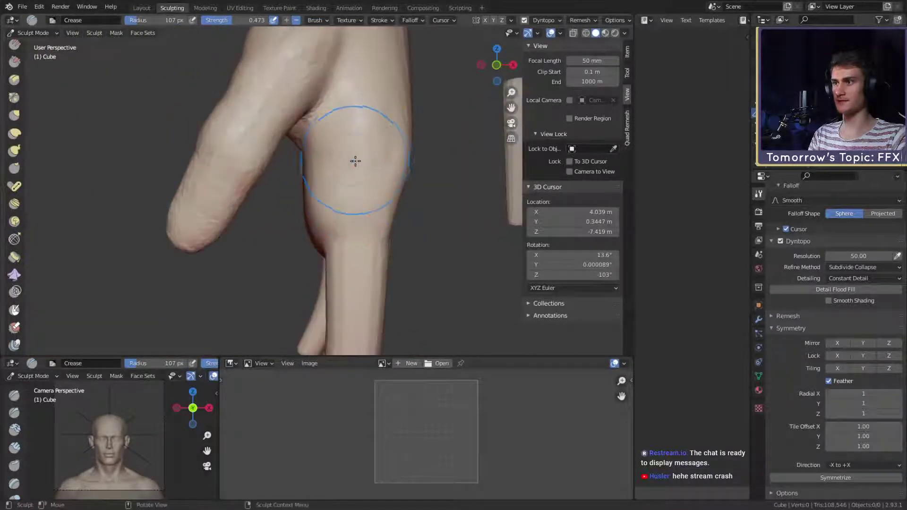
{"action": "key", "text": "c"}
{"action": "left_click", "coordinate": [348, 152]}
{"action": "key", "text": "f"}
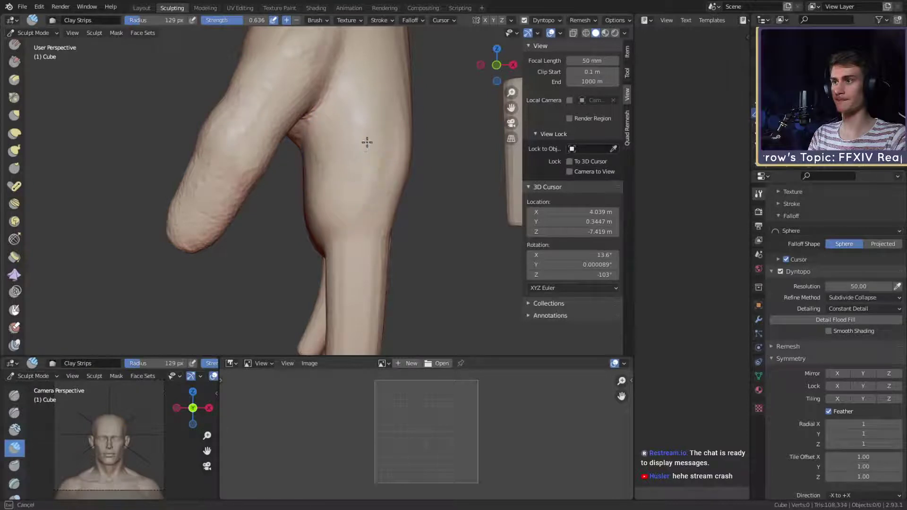
{"action": "left_click", "coordinate": [367, 141]}
{"action": "mouse_move", "coordinate": [360, 183]}
{"action": "middle_mouse_down"}
{"action": "mouse_move", "coordinate": [401, 166]}
{"action": "mouse_move", "coordinate": [367, 175]}
{"action": "mouse_move", "coordinate": [303, 61]}
{"action": "mouse_move", "coordinate": [330, 118]}
{"action": "mouse_move", "coordinate": [383, 187]}
{"action": "mouse_move", "coordinate": [406, 156]}
{"action": "mouse_move", "coordinate": [373, 137]}
{"action": "mouse_move", "coordinate": [354, 172]}
{"action": "mouse_move", "coordinate": [366, 200]}
{"action": "mouse_move", "coordinate": [334, 206]}
{"action": "mouse_move", "coordinate": [385, 183]}
{"action": "mouse_move", "coordinate": [421, 190]}
{"action": "mouse_move", "coordinate": [324, 184]}
{"action": "mouse_move", "coordinate": [349, 194]}
{"action": "mouse_move", "coordinate": [336, 186]}
{"action": "middle_mouse_up"}
{"action": "scroll", "coordinate": [321, 156], "scroll_direction": "up", "scroll_amount": 2}
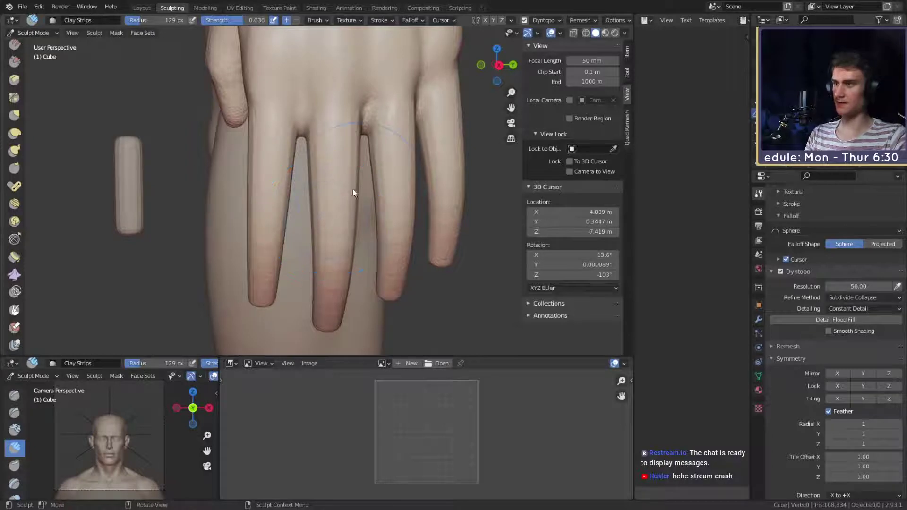
Step: Box-mask the index finger from its tip up to near its base
{"action": "key", "text": "m"}
{"action": "mouse_move", "coordinate": [314, 192]}
{"action": "middle_mouse_down"}
{"action": "mouse_move", "coordinate": [361, 192]}
{"action": "mouse_move", "coordinate": [340, 200]}
{"action": "mouse_move", "coordinate": [330, 192]}
{"action": "mouse_move", "coordinate": [340, 185]}
{"action": "mouse_move", "coordinate": [334, 194]}
{"action": "mouse_move", "coordinate": [324, 183]}
{"action": "middle_mouse_up"}
{"action": "key", "text": "b"}
{"action": "left_click_drag", "start_coordinate": [302, 288], "coordinate": [384, 121]}
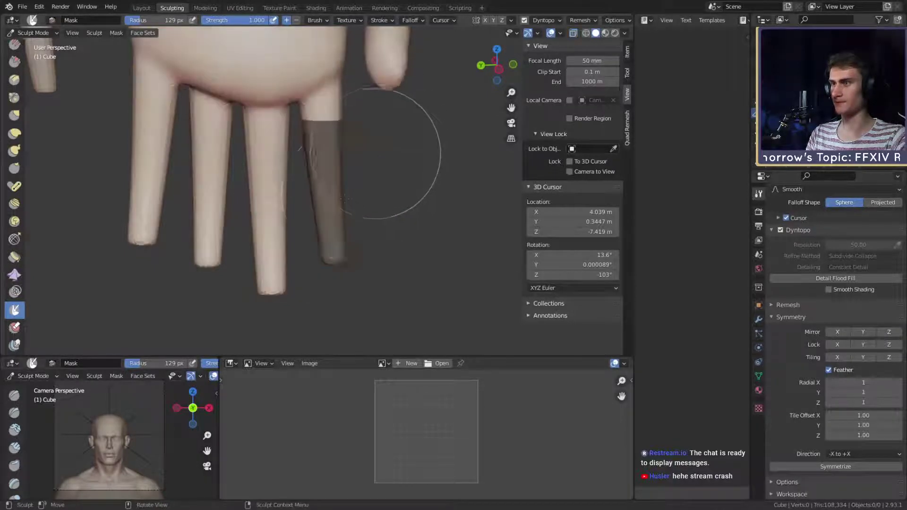
{"action": "mouse_move", "coordinate": [360, 156]}
{"action": "left_mouse_down", "text": "alt"}
{"action": "mouse_move", "coordinate": [241, 149]}
{"action": "mouse_move", "coordinate": [314, 191]}
{"action": "mouse_move", "coordinate": [307, 182]}
{"action": "mouse_move", "coordinate": [316, 200]}
{"action": "mouse_move", "coordinate": [312, 156]}
{"action": "mouse_move", "coordinate": [307, 201]}
{"action": "mouse_move", "coordinate": [313, 163]}
{"action": "mouse_move", "coordinate": [320, 170]}
{"action": "left_mouse_up", "text": "alt"}
Step: Paint the mask around the index finger's base up to the web, using radii of 38 px and 58 px
{"action": "key", "text": "f"}
{"action": "left_click", "coordinate": [284, 174]}
{"action": "key", "text": "f"}
{"action": "left_click", "coordinate": [323, 182]}
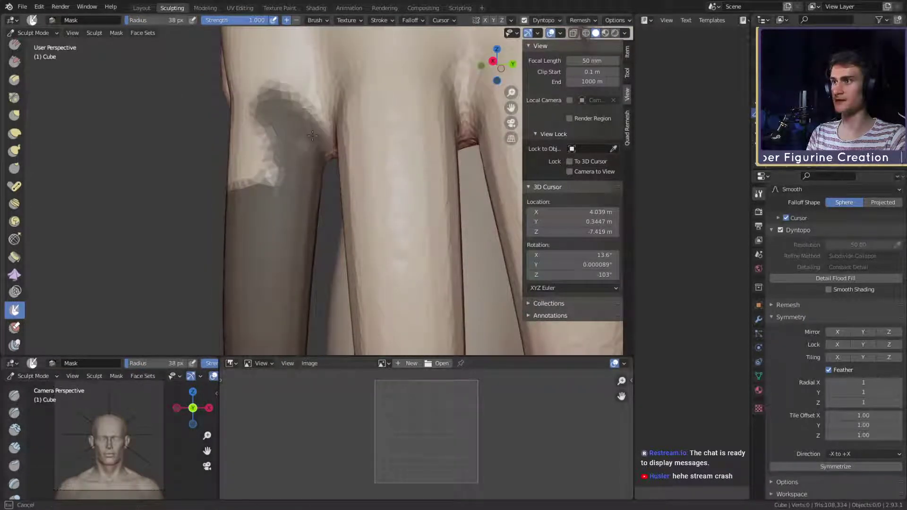
{"action": "mouse_move", "coordinate": [313, 140]}
{"action": "left_mouse_down"}
{"action": "mouse_move", "coordinate": [307, 153]}
{"action": "mouse_move", "coordinate": [255, 183]}
{"action": "mouse_move", "coordinate": [276, 195]}
{"action": "left_mouse_up"}
{"action": "left_click_drag", "start_coordinate": [302, 137], "coordinate": [288, 135]}
{"action": "middle_click_drag", "start_coordinate": [281, 154], "coordinate": [392, 167]}
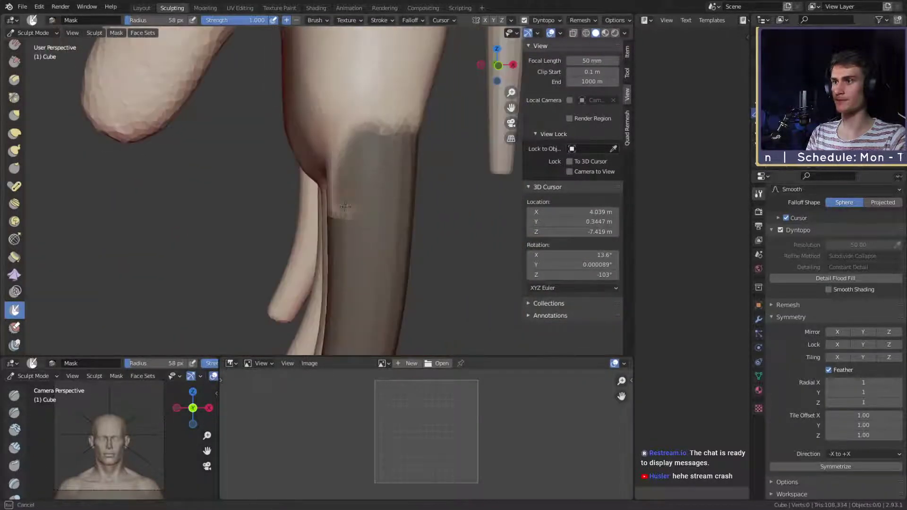
{"action": "middle_click_drag", "start_coordinate": [345, 206], "coordinate": [395, 168]}
{"action": "middle_click_drag", "start_coordinate": [346, 194], "coordinate": [391, 166]}
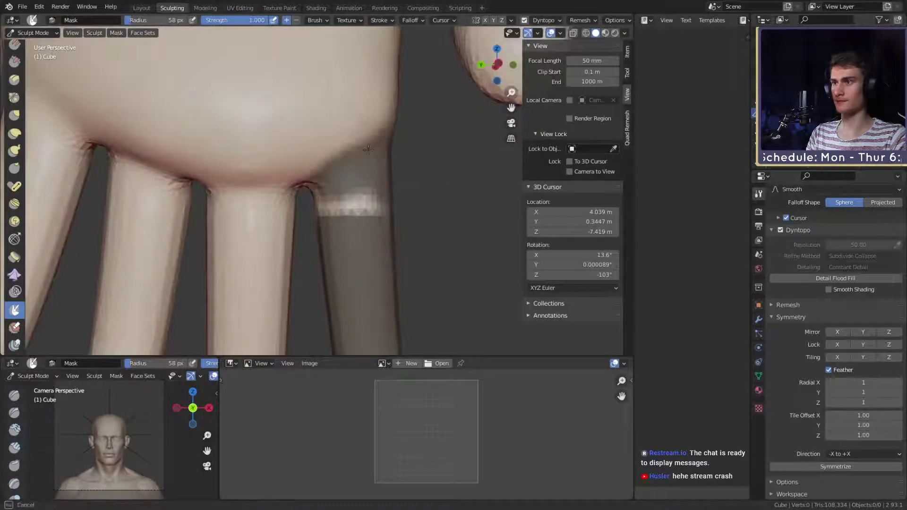
{"action": "middle_click_drag", "start_coordinate": [354, 217], "coordinate": [320, 205]}
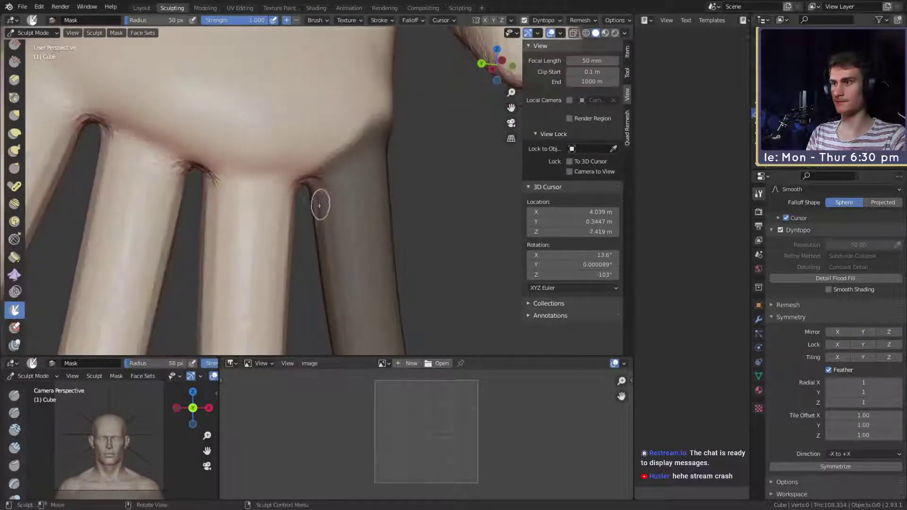
Step: Extend the mask over the index knuckle and the adjoining part of the palm at 62 px
{"action": "middle_click_drag", "start_coordinate": [345, 109], "coordinate": [342, 148]}
{"action": "key", "text": "f"}
{"action": "left_click", "coordinate": [345, 150]}
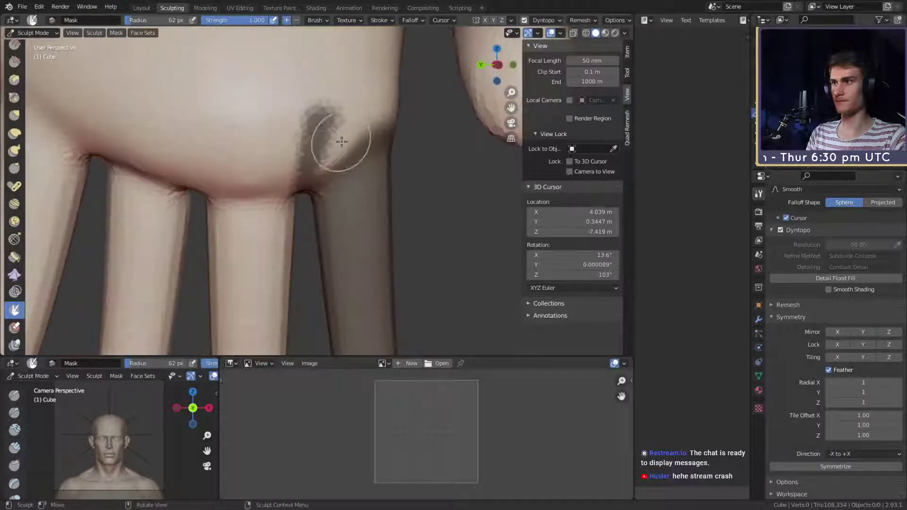
{"action": "mouse_move", "coordinate": [342, 111]}
{"action": "left_mouse_down"}
{"action": "mouse_move", "coordinate": [355, 95]}
{"action": "mouse_move", "coordinate": [385, 92]}
{"action": "left_mouse_up"}
{"action": "mouse_move", "coordinate": [378, 102]}
{"action": "middle_mouse_down"}
{"action": "mouse_move", "coordinate": [277, 130]}
{"action": "mouse_move", "coordinate": [313, 134]}
{"action": "middle_mouse_up"}
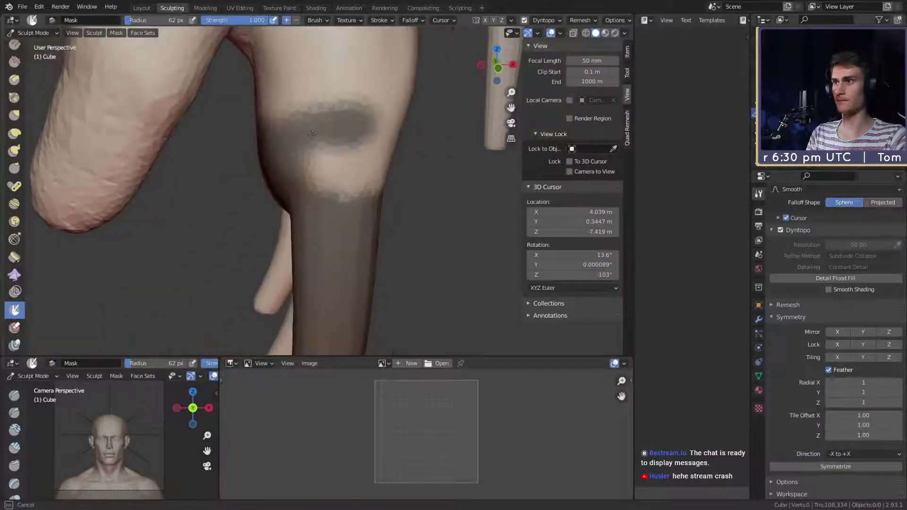
{"action": "mouse_move", "coordinate": [314, 203]}
{"action": "middle_mouse_down"}
{"action": "mouse_move", "coordinate": [292, 173]}
{"action": "mouse_move", "coordinate": [263, 172]}
{"action": "mouse_move", "coordinate": [279, 116]}
{"action": "mouse_move", "coordinate": [308, 117]}
{"action": "mouse_move", "coordinate": [306, 110]}
{"action": "middle_mouse_up"}
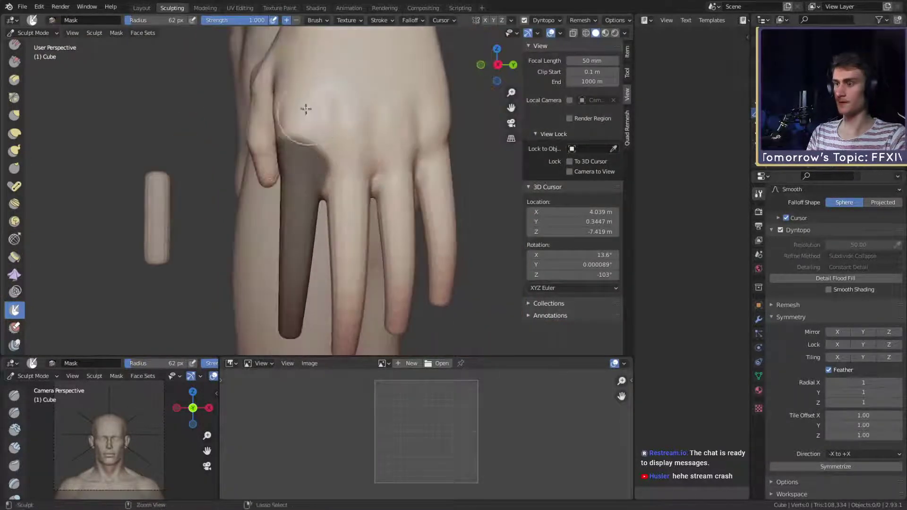
{"action": "middle_click_drag", "start_coordinate": [329, 208], "coordinate": [327, 179], "text": "shift"}
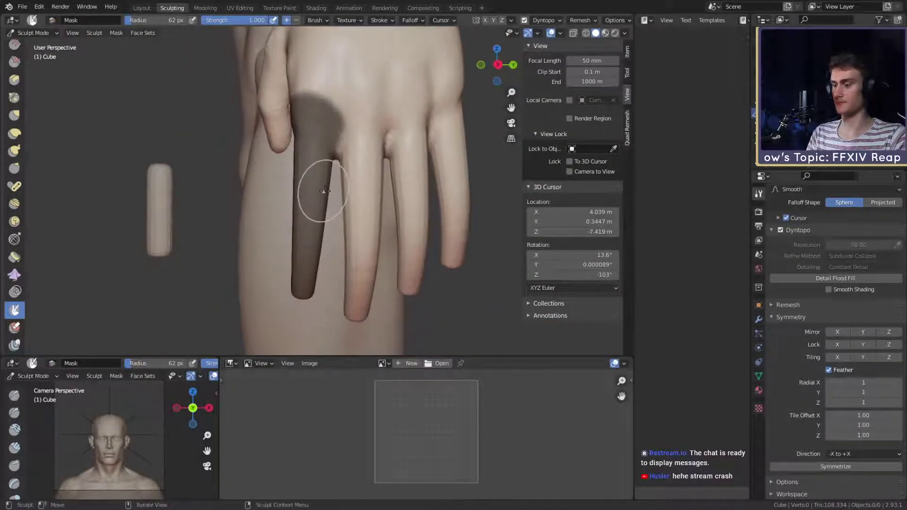
Step: Invert the mask so that only the index finger and its knuckle can be sculpted
{"action": "key", "text": "ctrl+i"}
{"action": "key", "text": "c"}
{"action": "scroll", "coordinate": [347, 177], "scroll_direction": "up", "scroll_amount": 3}
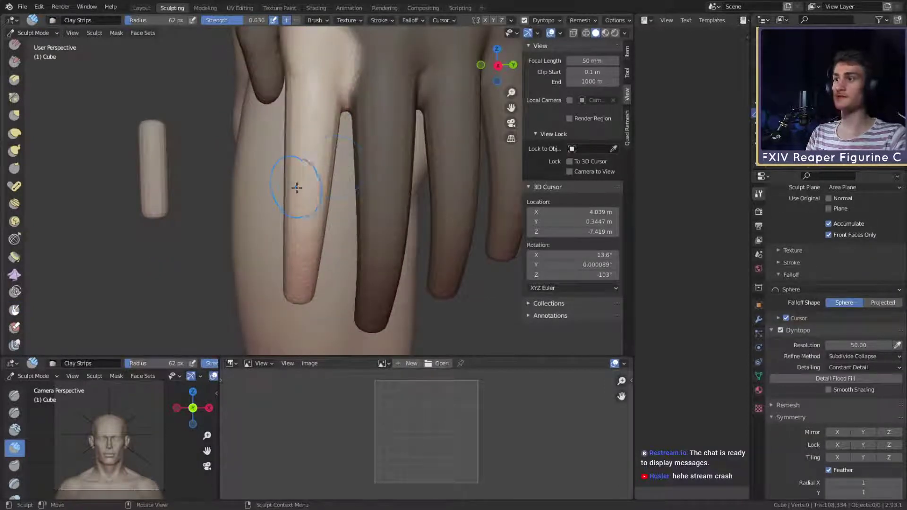
{"action": "mouse_move", "coordinate": [297, 188]}
{"action": "middle_mouse_down"}
{"action": "mouse_move", "coordinate": [324, 145]}
{"action": "mouse_move", "coordinate": [250, 142]}
{"action": "mouse_move", "coordinate": [361, 172]}
{"action": "mouse_move", "coordinate": [348, 146]}
{"action": "mouse_move", "coordinate": [193, 144]}
{"action": "middle_mouse_up"}
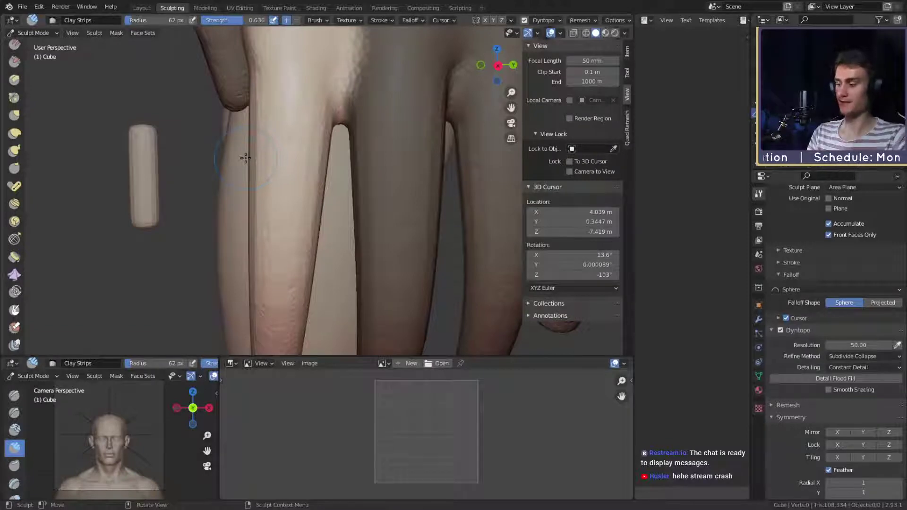
{"action": "mouse_move", "coordinate": [387, 148]}
{"action": "middle_mouse_down"}
{"action": "mouse_move", "coordinate": [304, 151]}
{"action": "mouse_move", "coordinate": [336, 188]}
{"action": "mouse_move", "coordinate": [342, 145]}
{"action": "middle_mouse_up"}
{"action": "mouse_move", "coordinate": [330, 180]}
{"action": "middle_mouse_down"}
{"action": "mouse_move", "coordinate": [354, 189]}
{"action": "mouse_move", "coordinate": [330, 194]}
{"action": "mouse_move", "coordinate": [330, 202]}
{"action": "mouse_move", "coordinate": [271, 179]}
{"action": "mouse_move", "coordinate": [334, 188]}
{"action": "mouse_move", "coordinate": [330, 198]}
{"action": "middle_mouse_up"}
Step: Carve joint creases across the back of the index finger with the Crease brush, narrowing it to 20 px
{"action": "key", "text": "shift+c"}
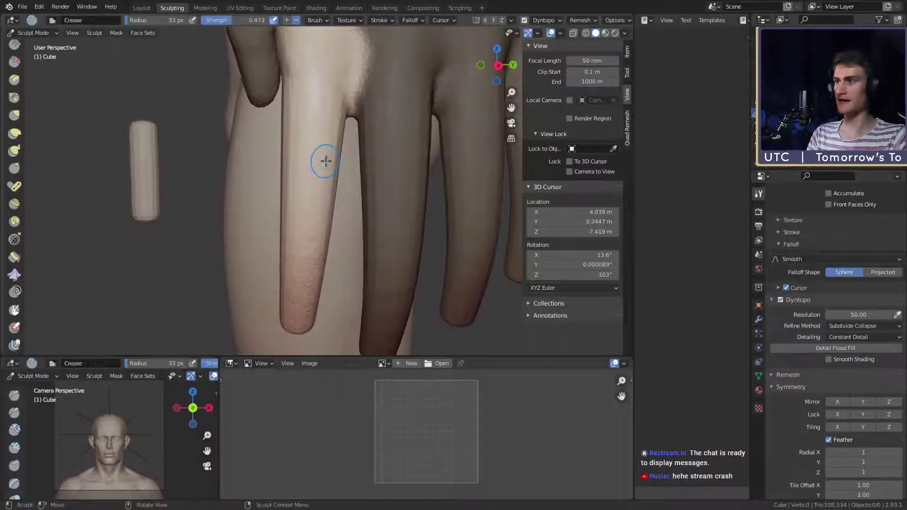
{"action": "middle_click_drag", "start_coordinate": [327, 164], "coordinate": [337, 169]}
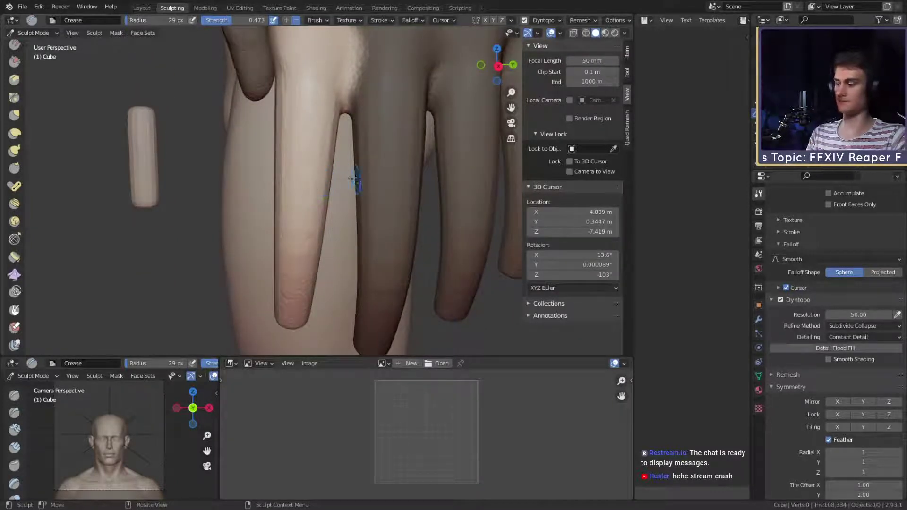
{"action": "middle_click_drag", "start_coordinate": [351, 207], "coordinate": [349, 180]}
{"action": "key", "text": "f"}
{"action": "left_click", "coordinate": [330, 162]}
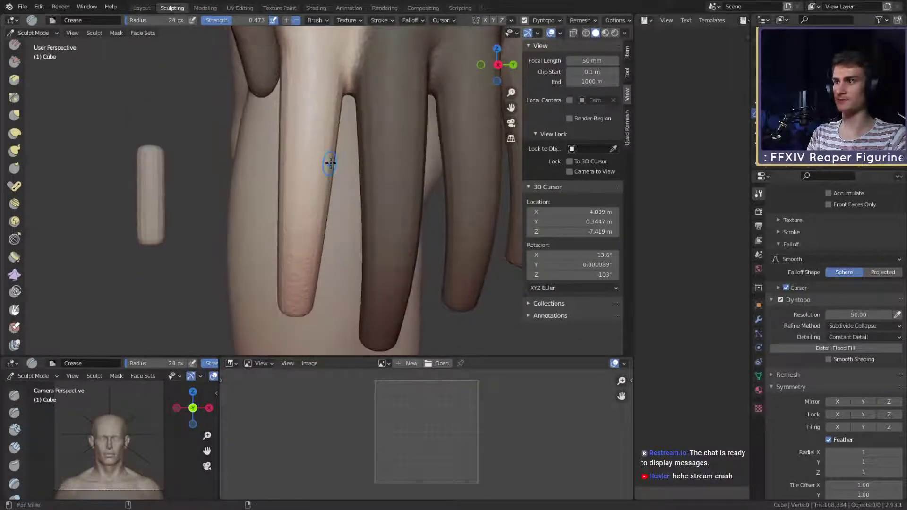
{"action": "mouse_move", "coordinate": [319, 141]}
{"action": "middle_mouse_down"}
{"action": "mouse_move", "coordinate": [315, 171]}
{"action": "mouse_move", "coordinate": [317, 141]}
{"action": "middle_mouse_up"}
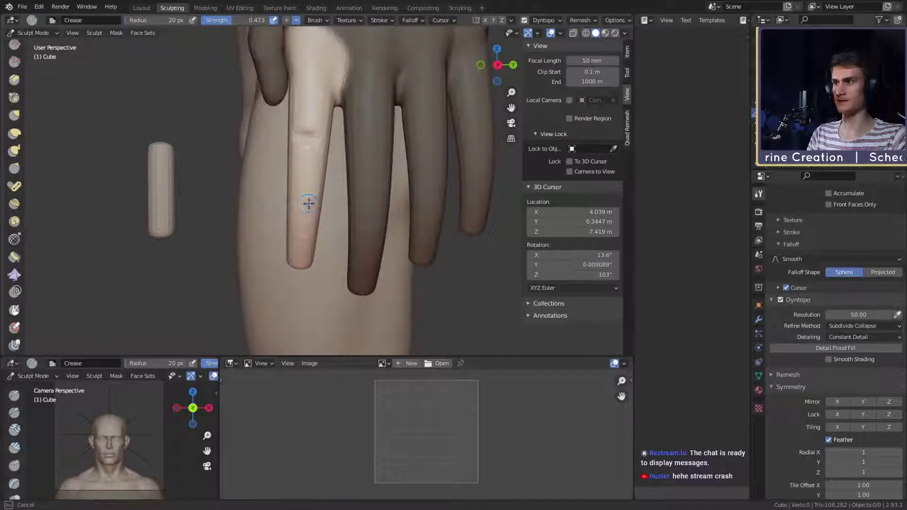
{"action": "mouse_move", "coordinate": [338, 185]}
{"action": "middle_mouse_down"}
{"action": "mouse_move", "coordinate": [340, 171]}
{"action": "mouse_move", "coordinate": [348, 183]}
{"action": "mouse_move", "coordinate": [352, 146]}
{"action": "middle_mouse_up"}
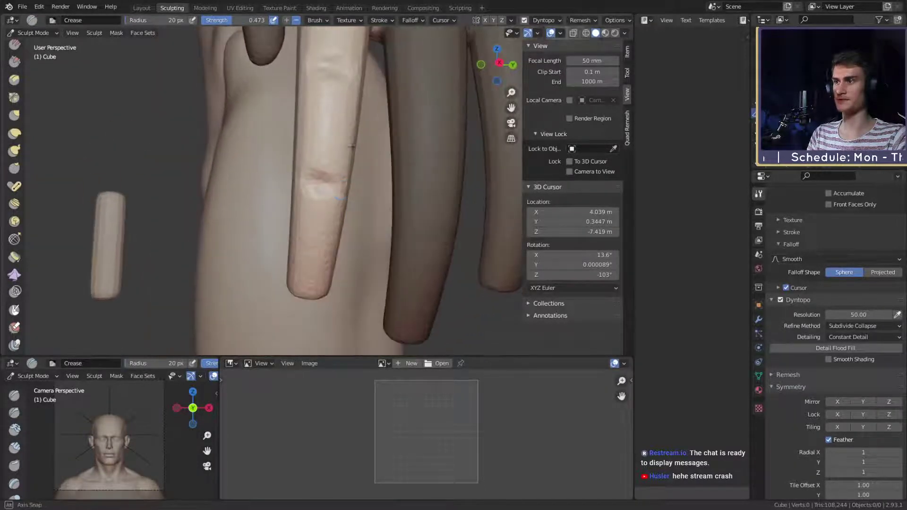
{"action": "mouse_move", "coordinate": [329, 189]}
{"action": "middle_mouse_down"}
{"action": "mouse_move", "coordinate": [312, 170]}
{"action": "mouse_move", "coordinate": [356, 193]}
{"action": "mouse_move", "coordinate": [348, 229]}
{"action": "mouse_move", "coordinate": [334, 97]}
{"action": "mouse_move", "coordinate": [332, 174]}
{"action": "mouse_move", "coordinate": [361, 172]}
{"action": "middle_mouse_up"}
Step: Reshape the index finger's last joint and fingertip with the Grab brush, using a radius of 104 px for the tip
{"action": "key", "text": "g"}
{"action": "key", "text": "shift+c"}
{"action": "key", "text": "g"}
{"action": "key", "text": "f"}
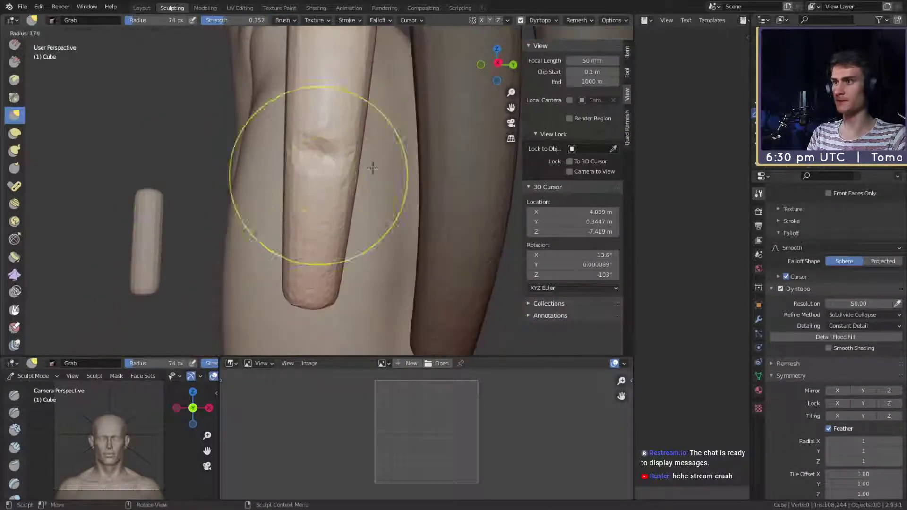
{"action": "left_click", "coordinate": [373, 168]}
{"action": "left_click_drag", "start_coordinate": [328, 157], "coordinate": [326, 176]}
{"action": "mouse_move", "coordinate": [325, 179]}
{"action": "middle_mouse_down"}
{"action": "mouse_move", "coordinate": [395, 184]}
{"action": "mouse_move", "coordinate": [334, 148]}
{"action": "mouse_move", "coordinate": [343, 170]}
{"action": "mouse_move", "coordinate": [338, 198]}
{"action": "mouse_move", "coordinate": [344, 177]}
{"action": "mouse_move", "coordinate": [330, 188]}
{"action": "mouse_move", "coordinate": [330, 212]}
{"action": "mouse_move", "coordinate": [366, 192]}
{"action": "mouse_move", "coordinate": [339, 186]}
{"action": "mouse_move", "coordinate": [349, 198]}
{"action": "mouse_move", "coordinate": [334, 233]}
{"action": "mouse_move", "coordinate": [340, 209]}
{"action": "mouse_move", "coordinate": [313, 219]}
{"action": "mouse_move", "coordinate": [308, 267]}
{"action": "mouse_move", "coordinate": [340, 222]}
{"action": "middle_mouse_up"}
{"action": "key", "text": "f"}
{"action": "left_click", "coordinate": [375, 181]}
{"action": "key", "text": "f"}
{"action": "left_click", "coordinate": [375, 179]}
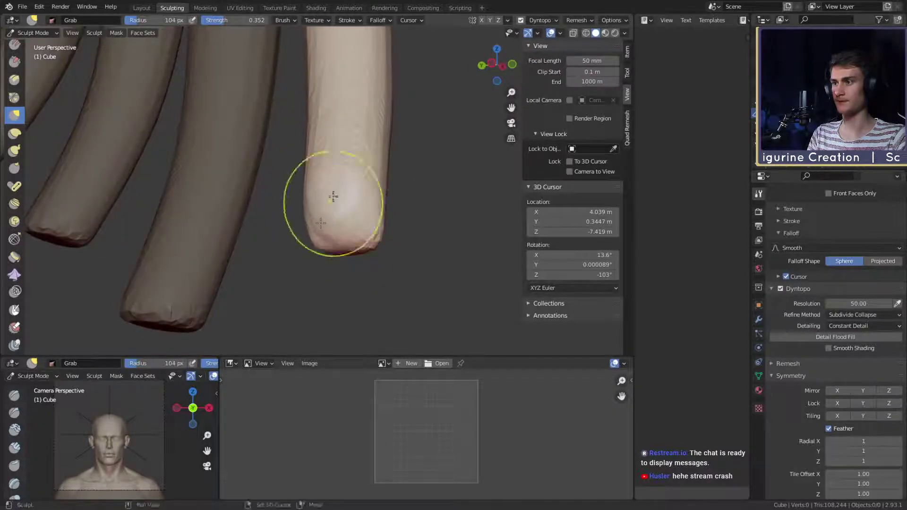
Step: Round and taper the index fingertip with the Clay Strips brush at 157 px
{"action": "key", "text": "c"}
{"action": "middle_click_drag", "start_coordinate": [358, 186], "coordinate": [292, 221]}
{"action": "key", "text": "f"}
{"action": "left_click", "coordinate": [326, 208]}
{"action": "mouse_move", "coordinate": [363, 170]}
{"action": "middle_mouse_down"}
{"action": "mouse_move", "coordinate": [348, 199]}
{"action": "mouse_move", "coordinate": [310, 228]}
{"action": "middle_mouse_up"}
{"action": "mouse_move", "coordinate": [381, 150]}
{"action": "middle_mouse_down"}
{"action": "mouse_move", "coordinate": [328, 229]}
{"action": "mouse_move", "coordinate": [490, 229]}
{"action": "mouse_move", "coordinate": [348, 194]}
{"action": "mouse_move", "coordinate": [397, 163]}
{"action": "middle_mouse_up"}
{"action": "middle_click_drag", "start_coordinate": [337, 120], "coordinate": [307, 221]}
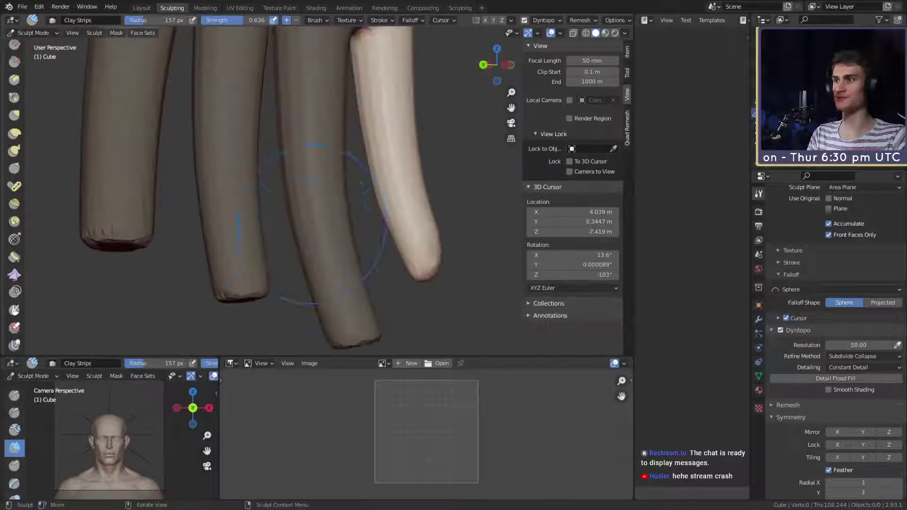
{"action": "mouse_move", "coordinate": [400, 184]}
{"action": "middle_mouse_down"}
{"action": "mouse_move", "coordinate": [371, 156]}
{"action": "mouse_move", "coordinate": [245, 187]}
{"action": "mouse_move", "coordinate": [351, 220]}
{"action": "mouse_move", "coordinate": [347, 208]}
{"action": "mouse_move", "coordinate": [324, 222]}
{"action": "mouse_move", "coordinate": [165, 87]}
{"action": "middle_mouse_up"}
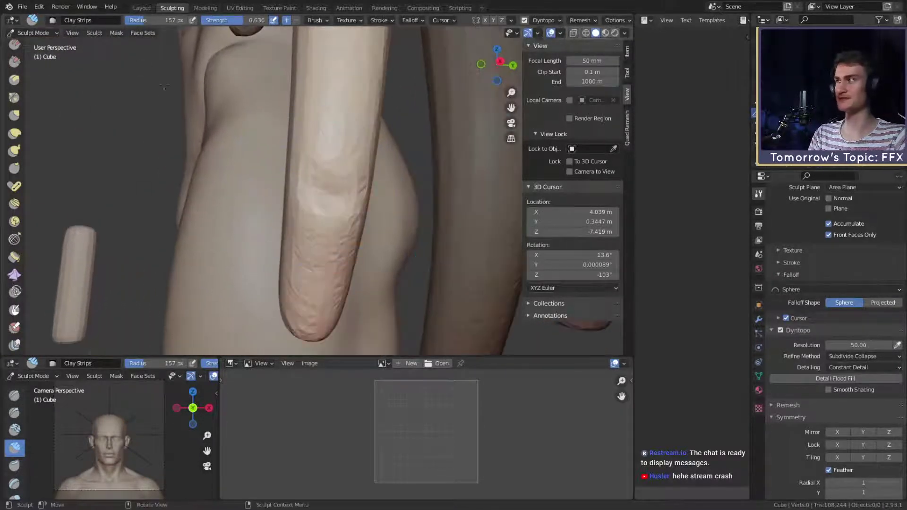
Step: Shape the bulge and sides of the index finger's last joint with the Clay Strips brush, reducing it to 130 px
{"action": "mouse_move", "coordinate": [302, 191]}
{"action": "middle_mouse_down"}
{"action": "mouse_move", "coordinate": [298, 204]}
{"action": "mouse_move", "coordinate": [286, 189]}
{"action": "middle_mouse_up"}
{"action": "key", "text": "f"}
{"action": "left_click", "coordinate": [326, 186]}
{"action": "left_click_drag", "start_coordinate": [286, 182], "coordinate": [290, 176]}
{"action": "mouse_move", "coordinate": [270, 184]}
{"action": "middle_mouse_down"}
{"action": "mouse_move", "coordinate": [317, 206]}
{"action": "mouse_move", "coordinate": [398, 214]}
{"action": "mouse_move", "coordinate": [348, 175]}
{"action": "mouse_move", "coordinate": [364, 197]}
{"action": "mouse_move", "coordinate": [390, 178]}
{"action": "mouse_move", "coordinate": [386, 187]}
{"action": "mouse_move", "coordinate": [314, 183]}
{"action": "mouse_move", "coordinate": [359, 181]}
{"action": "middle_mouse_up"}
{"action": "key", "text": "f"}
{"action": "left_click", "coordinate": [386, 187]}
{"action": "key", "text": "f"}
{"action": "left_click", "coordinate": [384, 182]}
{"action": "key", "text": "f"}
{"action": "left_click", "coordinate": [325, 228]}
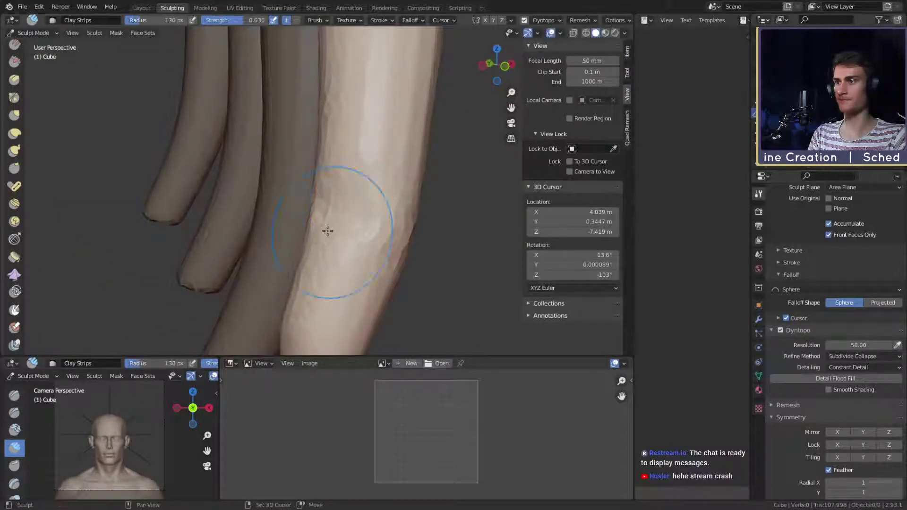
Step: Detail the back of the index finger's middle joint with the Clay Strips brush at 53 px
{"action": "mouse_move", "coordinate": [325, 229]}
{"action": "middle_mouse_down"}
{"action": "mouse_move", "coordinate": [313, 186]}
{"action": "mouse_move", "coordinate": [252, 181]}
{"action": "mouse_move", "coordinate": [319, 151]}
{"action": "mouse_move", "coordinate": [304, 243]}
{"action": "mouse_move", "coordinate": [331, 202]}
{"action": "mouse_move", "coordinate": [336, 222]}
{"action": "middle_mouse_up"}
{"action": "key", "text": "f"}
{"action": "left_click", "coordinate": [310, 214]}
{"action": "key", "text": "f"}
{"action": "left_click", "coordinate": [337, 222]}
{"action": "middle_click_drag", "start_coordinate": [302, 198], "coordinate": [333, 208]}
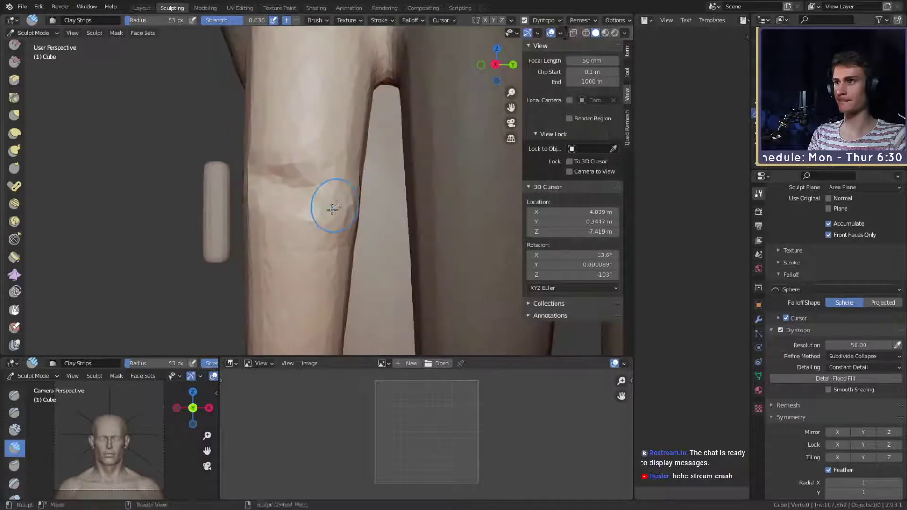
Step: Fill out the index finger's segments between the joints with the Clay Strips brush at 120 px and 115 px
{"action": "middle_click_drag", "start_coordinate": [285, 225], "coordinate": [335, 202]}
{"action": "key", "text": "f"}
{"action": "left_click", "coordinate": [335, 202]}
{"action": "mouse_move", "coordinate": [282, 228]}
{"action": "middle_mouse_down"}
{"action": "mouse_move", "coordinate": [368, 197]}
{"action": "mouse_move", "coordinate": [324, 200]}
{"action": "mouse_move", "coordinate": [326, 149]}
{"action": "mouse_move", "coordinate": [316, 171]}
{"action": "middle_mouse_up"}
{"action": "mouse_move", "coordinate": [347, 226]}
{"action": "middle_mouse_down", "text": "ctrl"}
{"action": "mouse_move", "coordinate": [373, 118]}
{"action": "mouse_move", "coordinate": [336, 230]}
{"action": "mouse_move", "coordinate": [355, 188]}
{"action": "mouse_move", "coordinate": [278, 184]}
{"action": "mouse_move", "coordinate": [326, 203]}
{"action": "mouse_move", "coordinate": [375, 196]}
{"action": "middle_mouse_up", "text": "ctrl"}
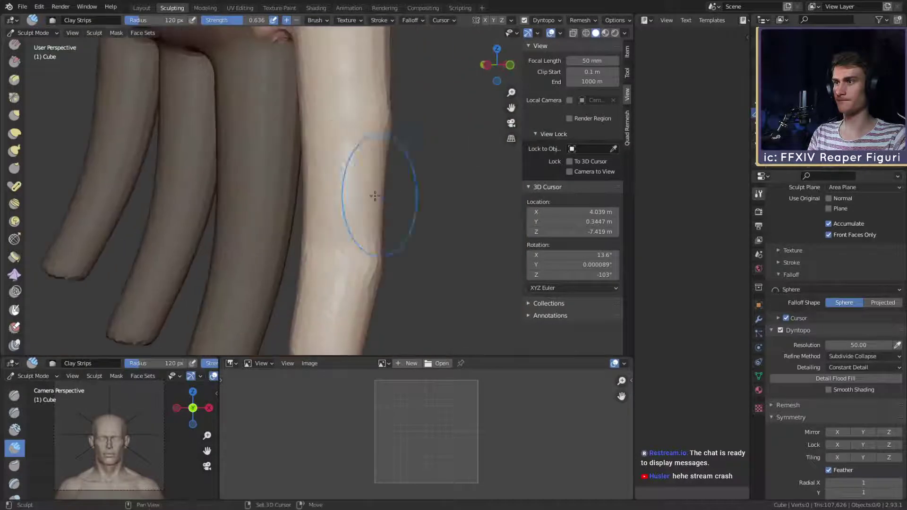
{"action": "mouse_move", "coordinate": [362, 157]}
{"action": "middle_mouse_down"}
{"action": "mouse_move", "coordinate": [348, 193]}
{"action": "mouse_move", "coordinate": [342, 128]}
{"action": "mouse_move", "coordinate": [309, 142]}
{"action": "mouse_move", "coordinate": [308, 168]}
{"action": "mouse_move", "coordinate": [350, 147]}
{"action": "mouse_move", "coordinate": [318, 186]}
{"action": "mouse_move", "coordinate": [348, 154]}
{"action": "mouse_move", "coordinate": [368, 166]}
{"action": "middle_mouse_up"}
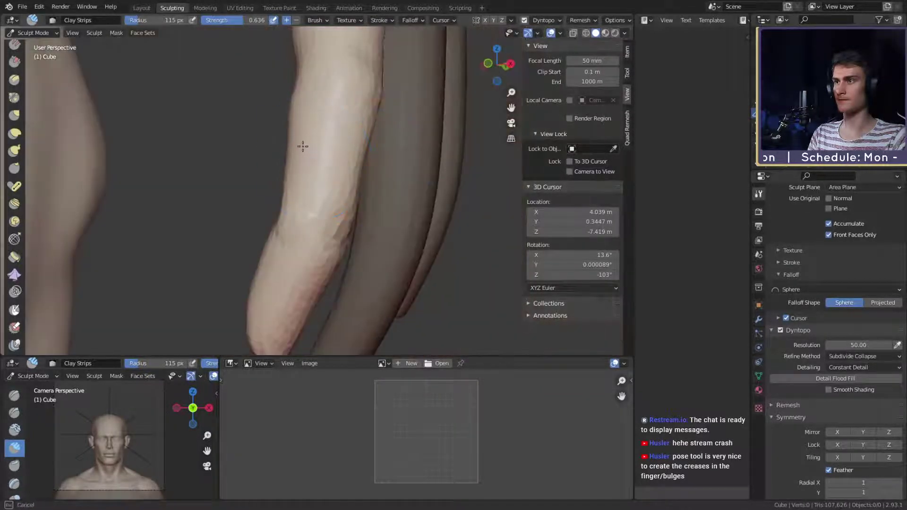
{"action": "mouse_move", "coordinate": [325, 147]}
{"action": "middle_mouse_down"}
{"action": "mouse_move", "coordinate": [287, 195]}
{"action": "mouse_move", "coordinate": [363, 211]}
{"action": "mouse_move", "coordinate": [336, 212]}
{"action": "middle_mouse_up"}
{"action": "mouse_move", "coordinate": [372, 173]}
{"action": "left_mouse_down", "text": "ctrl+alt"}
{"action": "mouse_move", "coordinate": [360, 211]}
{"action": "mouse_move", "coordinate": [345, 217]}
{"action": "mouse_move", "coordinate": [349, 236]}
{"action": "mouse_move", "coordinate": [360, 223]}
{"action": "mouse_move", "coordinate": [347, 144]}
{"action": "left_mouse_up", "text": "ctrl+alt"}
{"action": "mouse_move", "coordinate": [348, 144]}
{"action": "left_mouse_down", "text": "alt"}
{"action": "mouse_move", "coordinate": [349, 154]}
{"action": "mouse_move", "coordinate": [315, 181]}
{"action": "mouse_move", "coordinate": [362, 189]}
{"action": "mouse_move", "coordinate": [363, 174]}
{"action": "mouse_move", "coordinate": [381, 178]}
{"action": "mouse_move", "coordinate": [376, 158]}
{"action": "mouse_move", "coordinate": [332, 172]}
{"action": "left_mouse_up", "text": "alt"}
Step: Adjust the index finger with an enlarged Grab brush and set the Crease brush radius to 65 px
{"action": "key", "text": "g"}
{"action": "key", "text": "bracketright"}
{"action": "key", "text": "bracketright"}
{"action": "key", "text": "bracketright"}
{"action": "key", "text": "bracketright"}
{"action": "key", "text": "bracketright"}
{"action": "key", "text": "shift+c"}
{"action": "key", "text": "f"}
{"action": "left_click", "coordinate": [334, 156]}
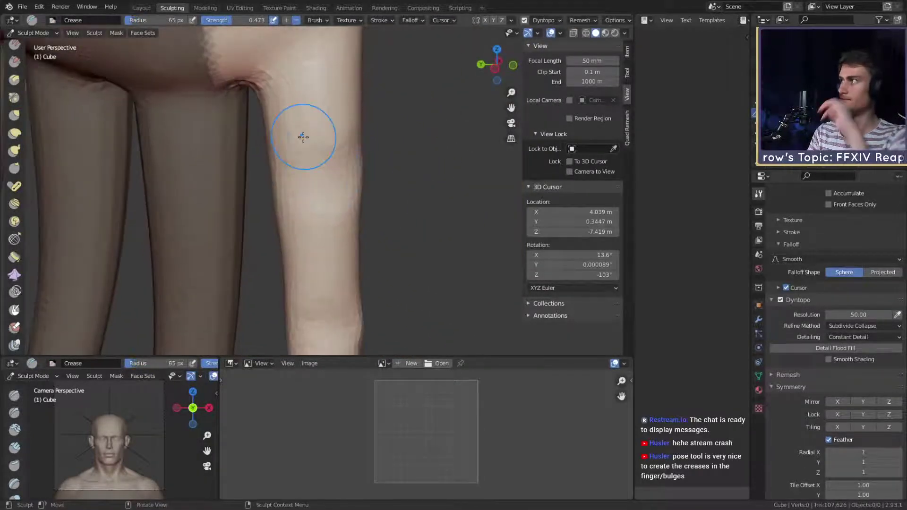
Step: Save the figurine file
{"action": "left_click", "coordinate": [31, 10]}
{"action": "left_click", "coordinate": [38, 75]}
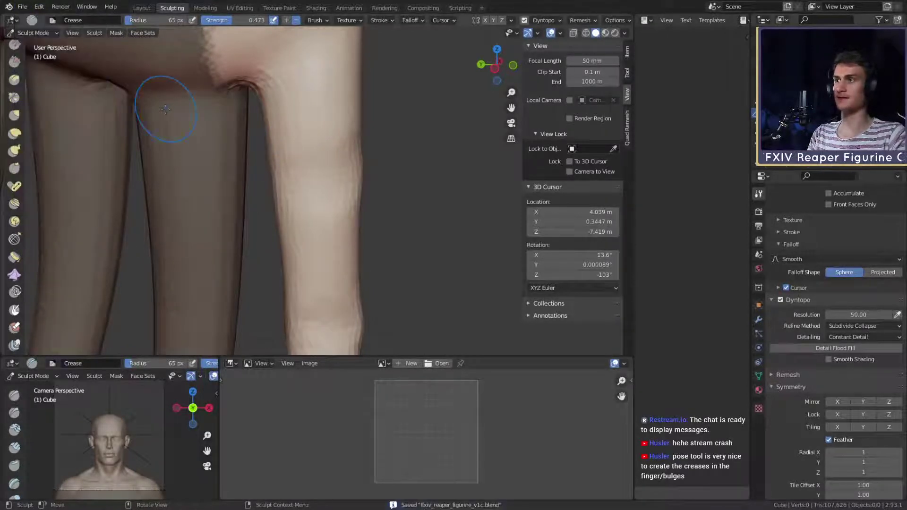
Step: Carve a crease across the palm side of the index finger's middle joint with the Crease brush at 34 px and 45 px
{"action": "mouse_move", "coordinate": [364, 191]}
{"action": "left_mouse_down", "text": "alt"}
{"action": "mouse_move", "coordinate": [324, 187]}
{"action": "mouse_move", "coordinate": [333, 174]}
{"action": "mouse_move", "coordinate": [316, 184]}
{"action": "mouse_move", "coordinate": [355, 176]}
{"action": "left_mouse_up", "text": "alt"}
{"action": "key", "text": "f"}
{"action": "left_click", "coordinate": [332, 174]}
{"action": "left_click", "coordinate": [316, 176]}
{"action": "key", "text": "f"}
{"action": "left_click", "coordinate": [317, 183]}
{"action": "key", "text": "f"}
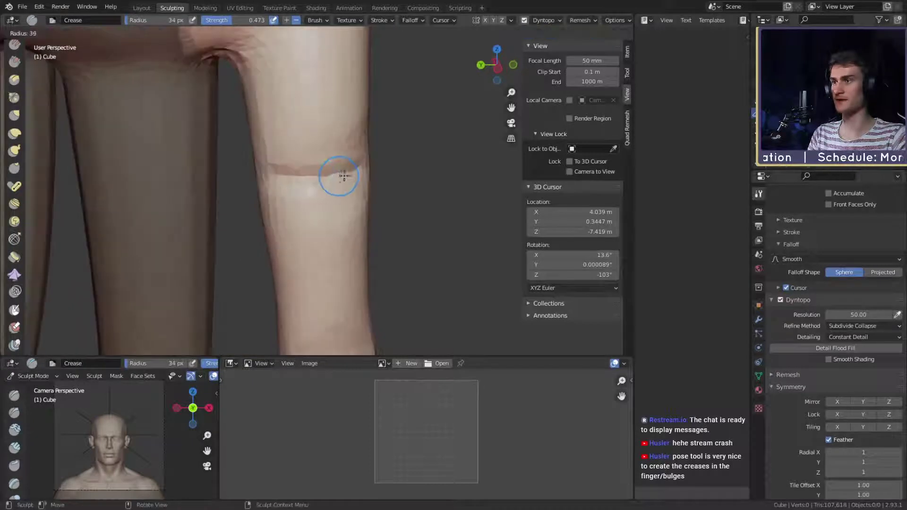
{"action": "left_click", "coordinate": [361, 175]}
{"action": "left_click_drag", "start_coordinate": [278, 171], "coordinate": [312, 178], "text": "alt"}
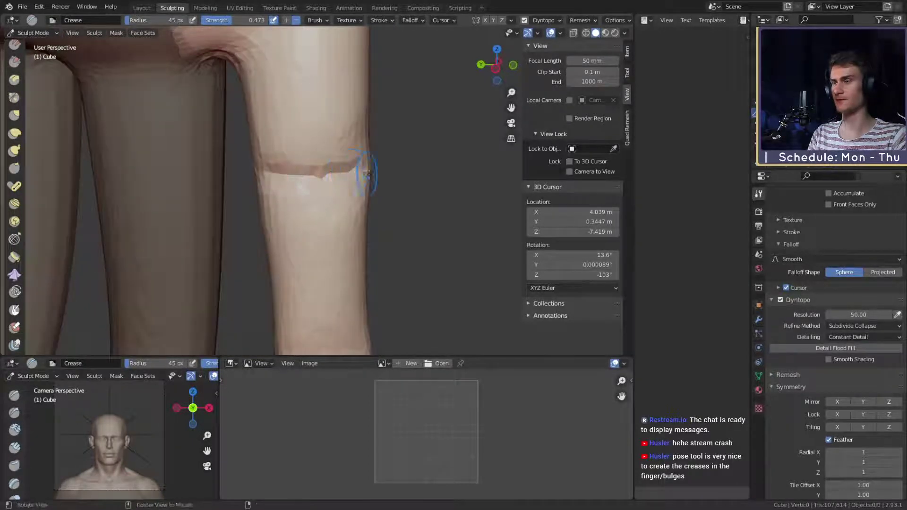
{"action": "left_click_drag", "start_coordinate": [367, 175], "coordinate": [319, 177], "text": "alt"}
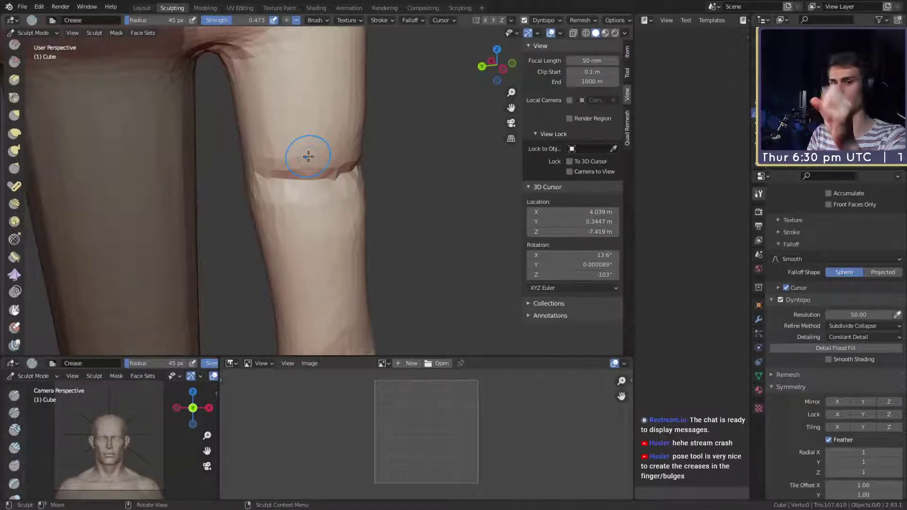
Step: Deepen the middle joint's palm-side crease and carry it around the finger's sides with the Crease brush at 42 px
{"action": "mouse_move", "coordinate": [308, 157]}
{"action": "left_mouse_down", "text": "alt"}
{"action": "mouse_move", "coordinate": [341, 185]}
{"action": "mouse_move", "coordinate": [268, 176]}
{"action": "left_mouse_up", "text": "alt"}
{"action": "key", "text": "f"}
{"action": "mouse_move", "coordinate": [344, 174]}
{"action": "left_mouse_down", "text": "alt"}
{"action": "mouse_move", "coordinate": [329, 173]}
{"action": "mouse_move", "coordinate": [342, 167]}
{"action": "mouse_move", "coordinate": [302, 178]}
{"action": "mouse_move", "coordinate": [331, 178]}
{"action": "left_mouse_up", "text": "alt"}
{"action": "left_click", "coordinate": [381, 172]}
{"action": "key", "text": "f"}
{"action": "left_click", "coordinate": [265, 178]}
{"action": "key", "text": "f"}
{"action": "left_click", "coordinate": [300, 177]}
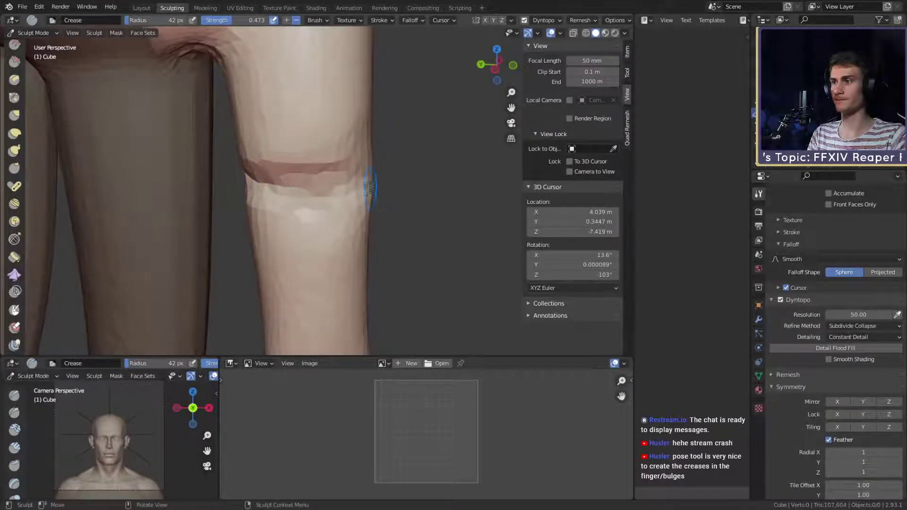
{"action": "mouse_move", "coordinate": [370, 189]}
{"action": "left_mouse_down", "text": "alt"}
{"action": "mouse_move", "coordinate": [318, 194]}
{"action": "mouse_move", "coordinate": [341, 178]}
{"action": "left_mouse_up", "text": "alt"}
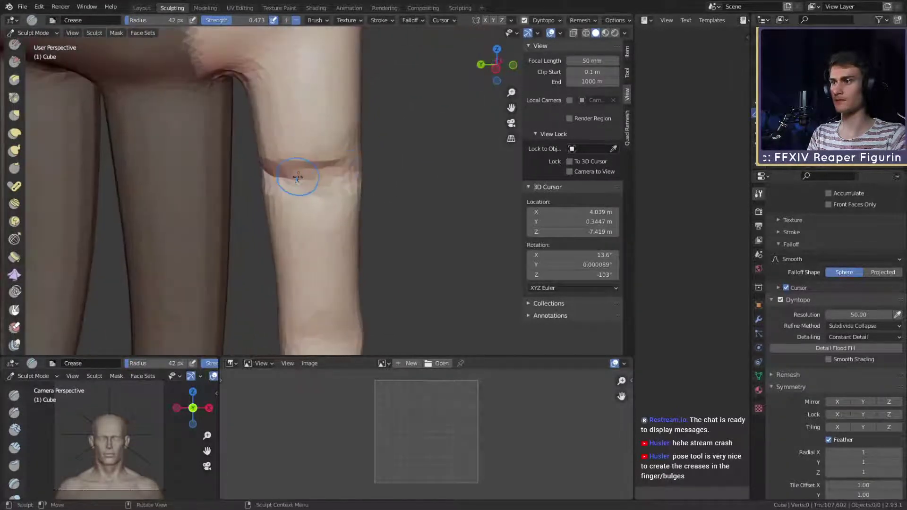
Step: Tighten the middle joint's crease with a broad Crease stroke at 96 px
{"action": "key", "text": "f"}
{"action": "left_click", "coordinate": [323, 170]}
{"action": "mouse_move", "coordinate": [279, 166]}
{"action": "left_mouse_down"}
{"action": "mouse_move", "coordinate": [336, 167]}
{"action": "mouse_move", "coordinate": [307, 189]}
{"action": "mouse_move", "coordinate": [367, 166]}
{"action": "mouse_move", "coordinate": [398, 168]}
{"action": "left_mouse_up"}
{"action": "left_click", "coordinate": [272, 175]}
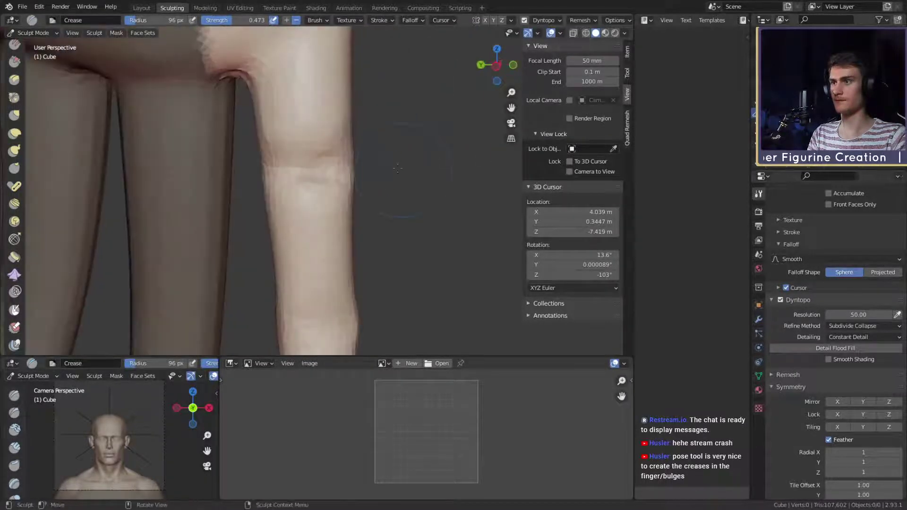
Step: Fill out the palm side of the index finger's segment above the middle crease with the Clay Strips brush at 131 px
{"action": "key", "text": "g"}
{"action": "middle_click_drag", "start_coordinate": [297, 177], "coordinate": [328, 204], "text": "shift"}
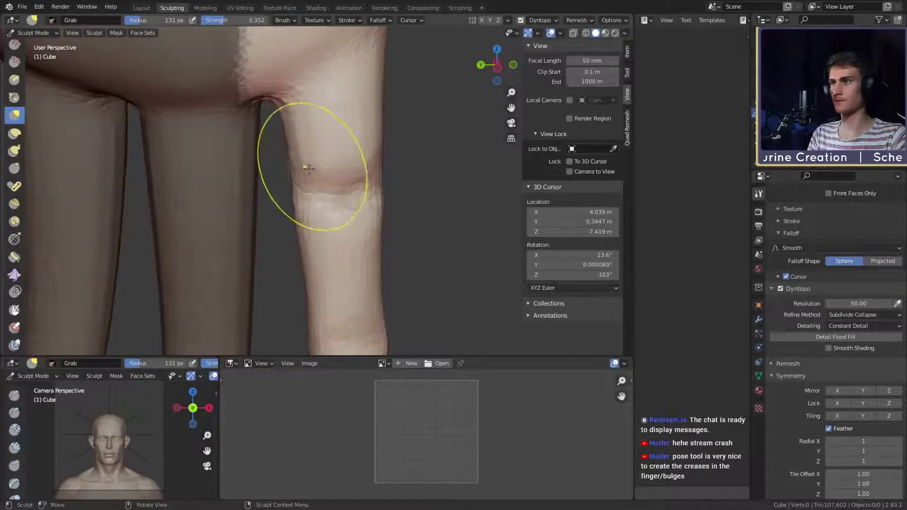
{"action": "key", "text": "c"}
{"action": "mouse_move", "coordinate": [311, 163]}
{"action": "middle_mouse_down"}
{"action": "mouse_move", "coordinate": [357, 162]}
{"action": "mouse_move", "coordinate": [341, 178]}
{"action": "mouse_move", "coordinate": [358, 156]}
{"action": "middle_mouse_up"}
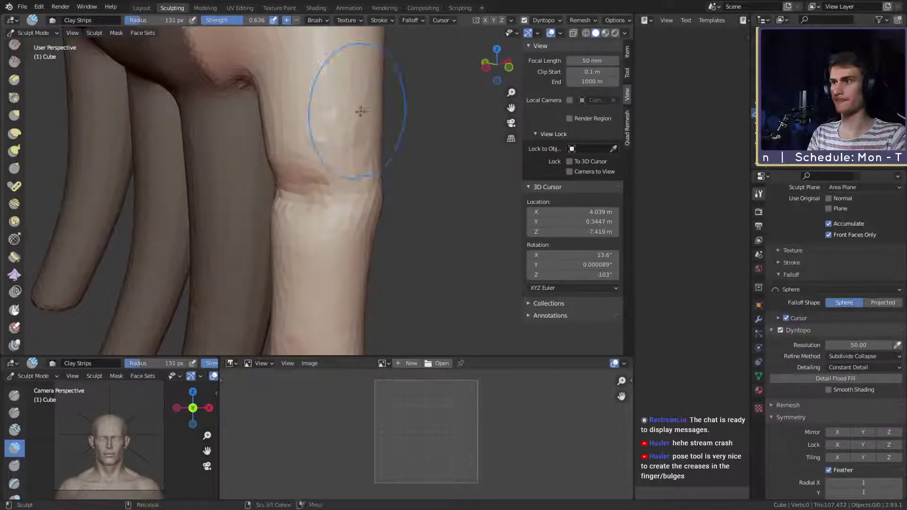
{"action": "left_click", "coordinate": [348, 146]}
{"action": "middle_click_drag", "start_coordinate": [336, 159], "coordinate": [318, 168]}
{"action": "mouse_move", "coordinate": [325, 231]}
{"action": "middle_mouse_down"}
{"action": "mouse_move", "coordinate": [324, 188]}
{"action": "mouse_move", "coordinate": [334, 182]}
{"action": "mouse_move", "coordinate": [333, 191]}
{"action": "middle_mouse_up"}
Step: Crease the palm side of the index finger's last joint with the Crease brush at 28 px and 109 px
{"action": "key", "text": "shift+c"}
{"action": "key", "text": "f"}
{"action": "left_click", "coordinate": [320, 197]}
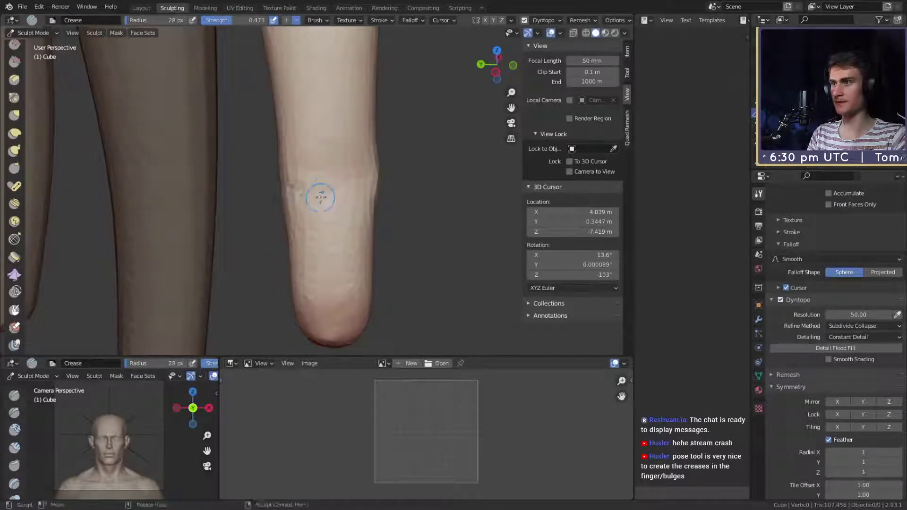
{"action": "mouse_move", "coordinate": [319, 197]}
{"action": "left_mouse_down"}
{"action": "mouse_move", "coordinate": [354, 168]}
{"action": "mouse_move", "coordinate": [331, 161]}
{"action": "mouse_move", "coordinate": [368, 188]}
{"action": "mouse_move", "coordinate": [314, 186]}
{"action": "mouse_move", "coordinate": [364, 183]}
{"action": "left_mouse_up"}
{"action": "key", "text": "f"}
{"action": "left_click", "coordinate": [331, 176]}
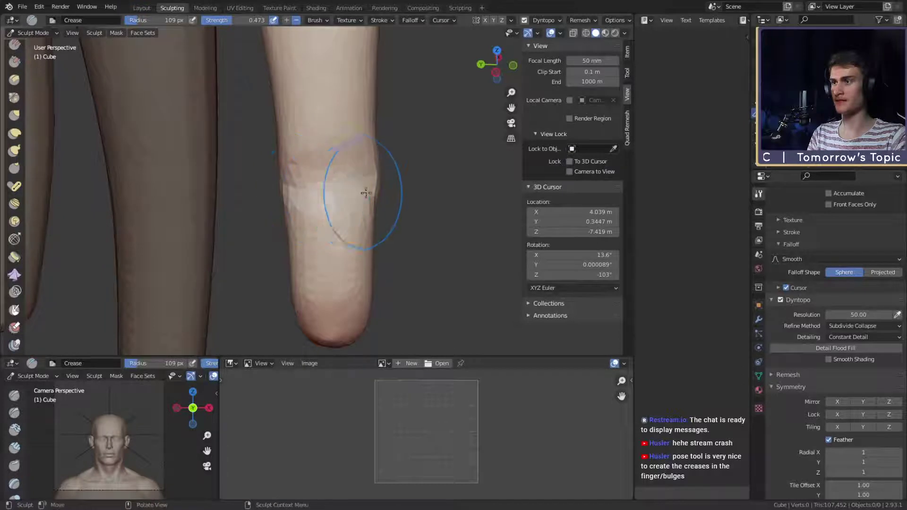
{"action": "mouse_move", "coordinate": [364, 182]}
{"action": "middle_mouse_down"}
{"action": "mouse_move", "coordinate": [331, 184]}
{"action": "mouse_move", "coordinate": [324, 172]}
{"action": "middle_mouse_up"}
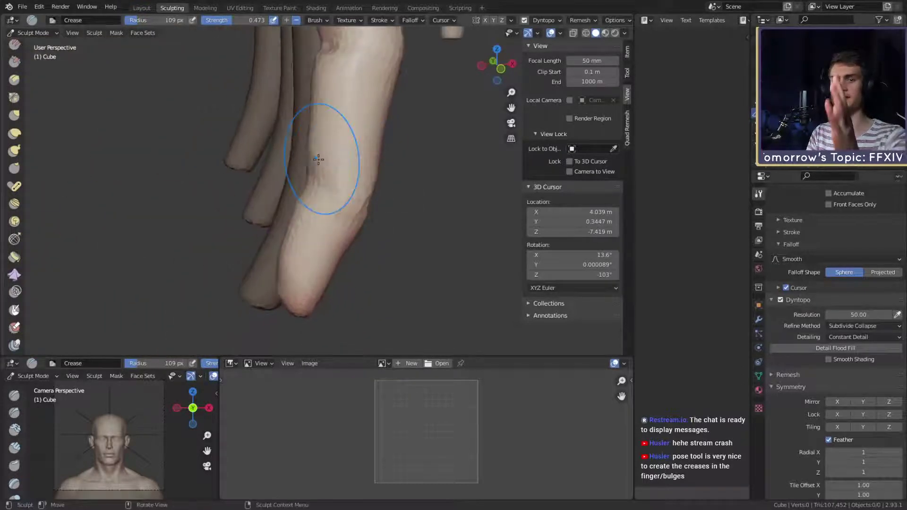
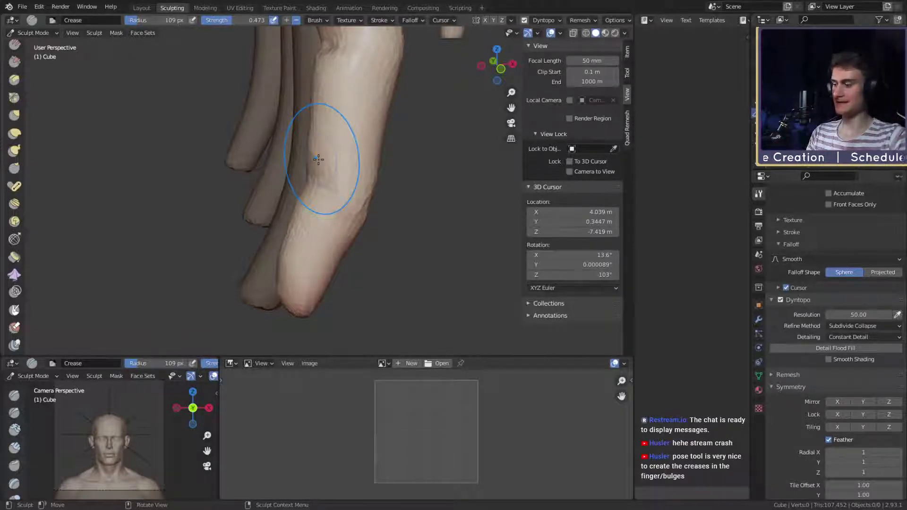
Step: Try to mask bands across the palm side of the index finger's last joint with the Mask brush at 29 px
{"action": "key", "text": "m"}
{"action": "middle_click_drag", "start_coordinate": [318, 199], "coordinate": [359, 174]}
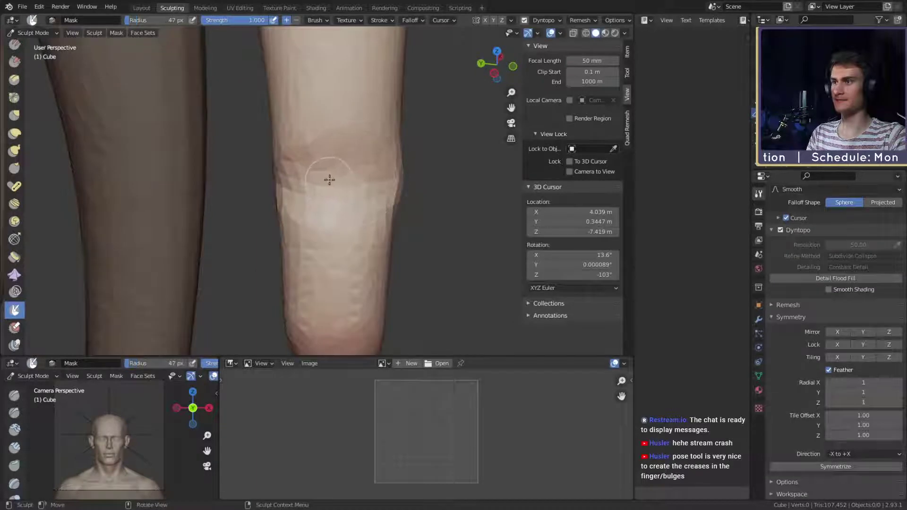
{"action": "key", "text": "f"}
{"action": "mouse_move", "coordinate": [283, 183]}
{"action": "left_mouse_down"}
{"action": "mouse_move", "coordinate": [385, 186]}
{"action": "mouse_move", "coordinate": [371, 190]}
{"action": "left_mouse_up"}
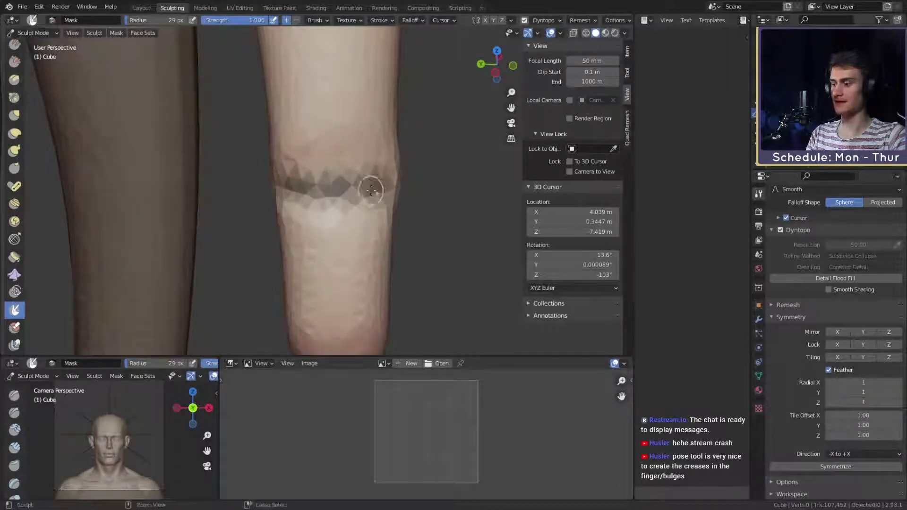
{"action": "key", "text": "ctrl+z"}
{"action": "mouse_move", "coordinate": [284, 175]}
{"action": "left_mouse_down"}
{"action": "mouse_move", "coordinate": [336, 160]}
{"action": "mouse_move", "coordinate": [384, 177]}
{"action": "mouse_move", "coordinate": [307, 202]}
{"action": "mouse_move", "coordinate": [393, 186]}
{"action": "left_mouse_up"}
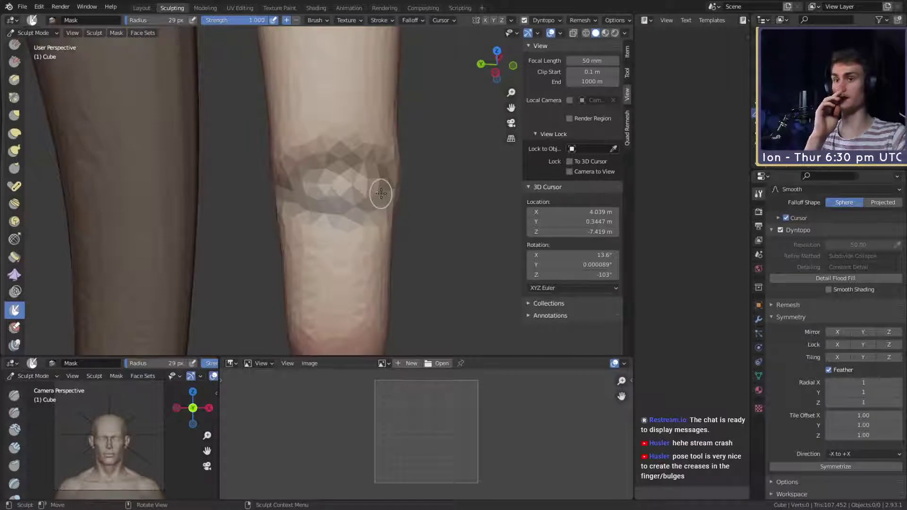
{"action": "key", "text": "alt+m"}
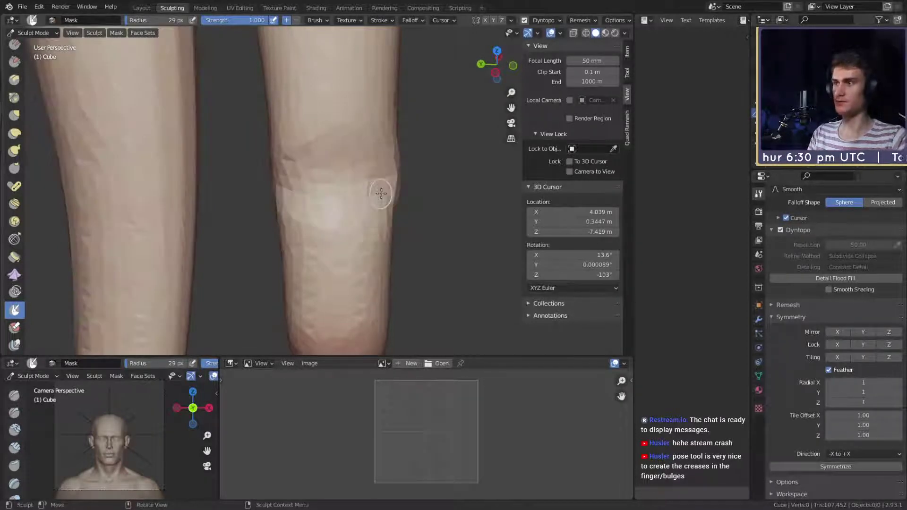
{"action": "key", "text": "ctrl+z"}
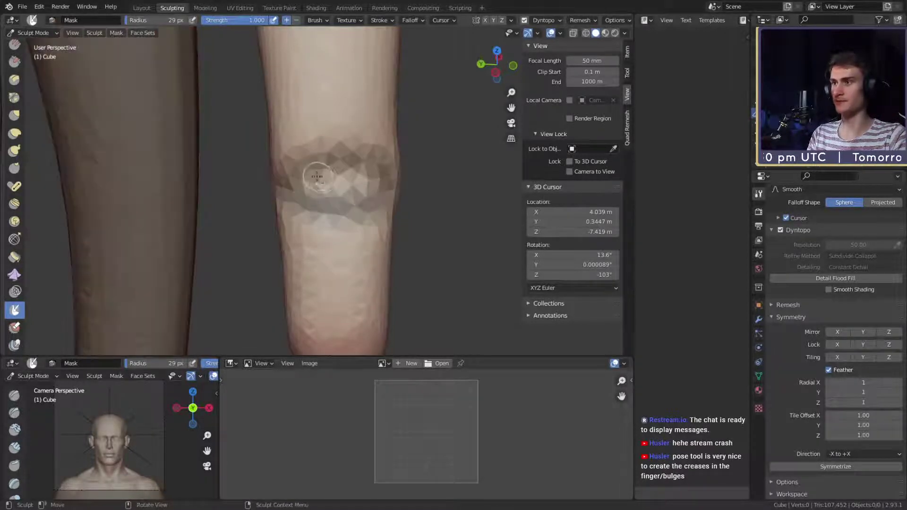
Step: Erase the mask bands around the index finger's last joint with the Mask brush at 87 px
{"action": "key", "text": "f"}
{"action": "left_click", "coordinate": [352, 176]}
{"action": "left_click_drag", "start_coordinate": [323, 173], "coordinate": [327, 216], "text": "ctrl"}
{"action": "mouse_move", "coordinate": [267, 211]}
{"action": "middle_mouse_down"}
{"action": "mouse_move", "coordinate": [298, 207]}
{"action": "mouse_move", "coordinate": [308, 195]}
{"action": "middle_mouse_up"}
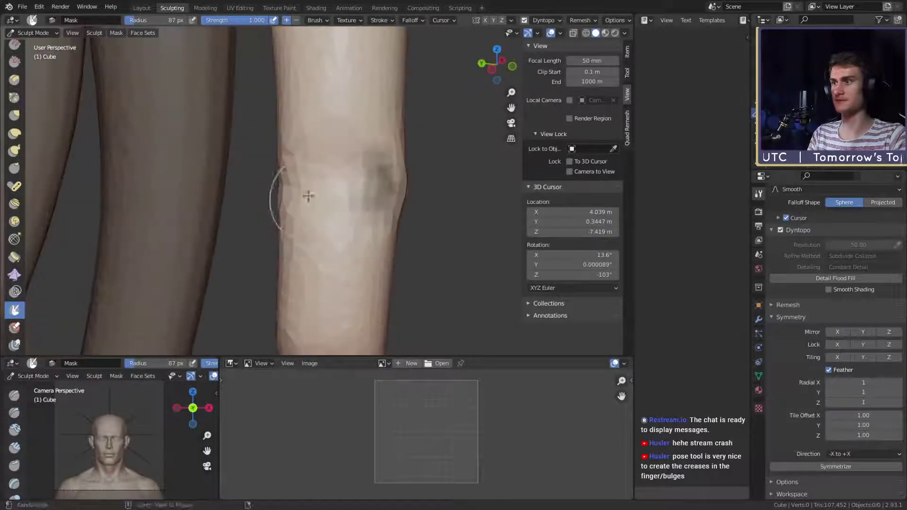
{"action": "mouse_move", "coordinate": [395, 156]}
{"action": "middle_mouse_down"}
{"action": "mouse_move", "coordinate": [334, 203]}
{"action": "mouse_move", "coordinate": [318, 197]}
{"action": "mouse_move", "coordinate": [309, 350]}
{"action": "mouse_move", "coordinate": [313, 171]}
{"action": "middle_mouse_up"}
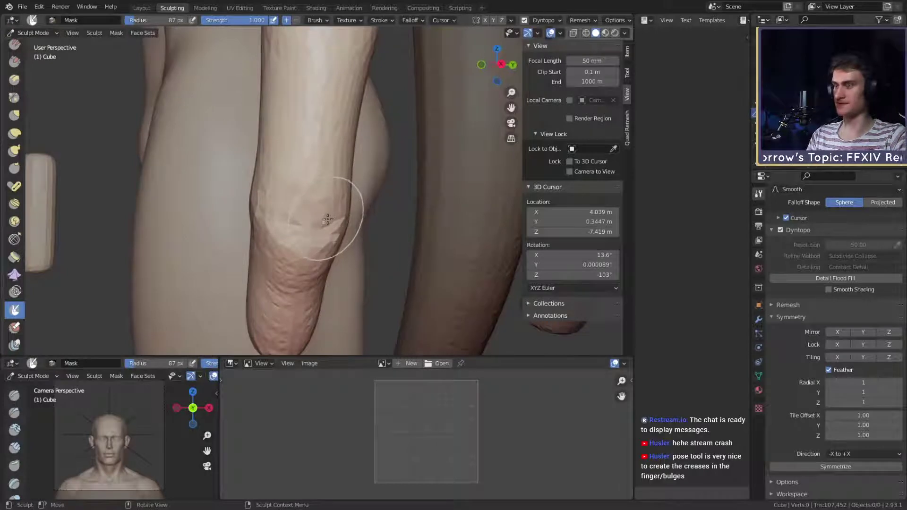
Step: Reshape the index finger's last joint from the side and back with the Grab brush, resizing it to 162 px
{"action": "key", "text": "g"}
{"action": "middle_click_drag", "start_coordinate": [324, 213], "coordinate": [378, 183]}
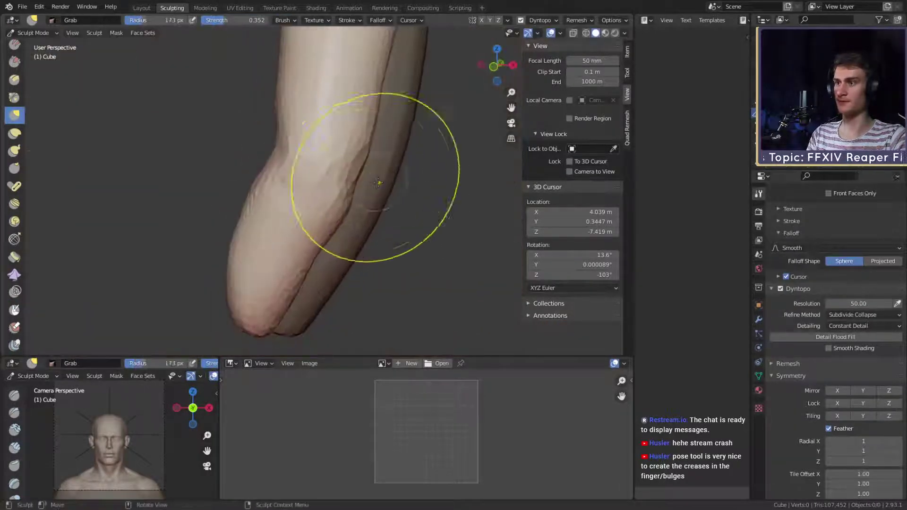
{"action": "left_click_drag", "start_coordinate": [359, 176], "coordinate": [267, 196], "text": "alt"}
{"action": "key", "text": "f"}
{"action": "left_click", "coordinate": [364, 187]}
{"action": "key", "text": "f"}
{"action": "left_click", "coordinate": [421, 217]}
{"action": "mouse_move", "coordinate": [338, 217]}
{"action": "left_mouse_down", "text": "alt"}
{"action": "mouse_move", "coordinate": [355, 220]}
{"action": "mouse_move", "coordinate": [352, 211]}
{"action": "left_mouse_up", "text": "alt"}
{"action": "key", "text": "f"}
{"action": "left_click", "coordinate": [344, 217]}
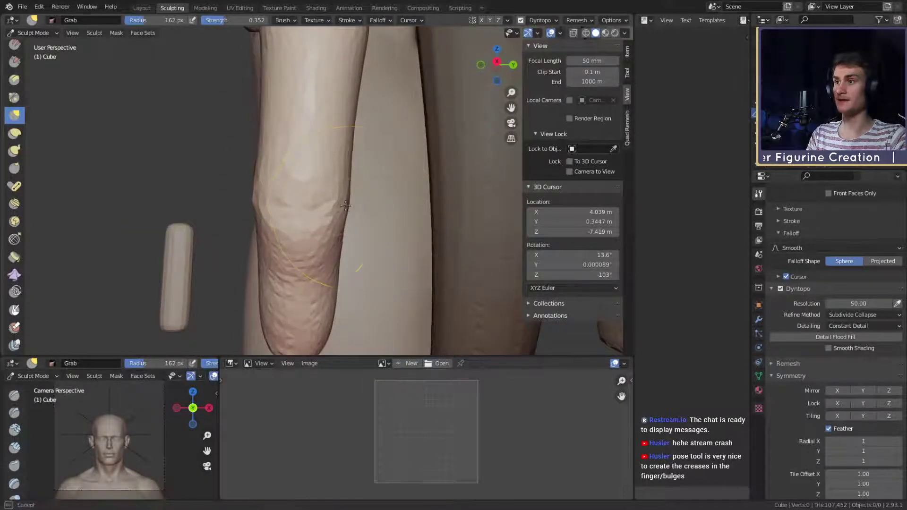
Step: Even out the index finger's outline around the last joint with repeated Grab adjustments, resizing the brush to 143 px
{"action": "left_click_drag", "start_coordinate": [295, 203], "coordinate": [318, 205], "text": "alt"}
{"action": "key", "text": "f"}
{"action": "left_click", "coordinate": [347, 202]}
{"action": "left_click_drag", "start_coordinate": [257, 194], "coordinate": [274, 192]}
{"action": "key", "text": "f"}
{"action": "left_click", "coordinate": [324, 188]}
{"action": "key", "text": "f"}
{"action": "left_click", "coordinate": [268, 192]}
{"action": "mouse_move", "coordinate": [355, 199]}
{"action": "left_mouse_down", "text": "alt"}
{"action": "mouse_move", "coordinate": [342, 198]}
{"action": "mouse_move", "coordinate": [364, 192]}
{"action": "mouse_move", "coordinate": [364, 203]}
{"action": "mouse_move", "coordinate": [333, 214]}
{"action": "mouse_move", "coordinate": [352, 186]}
{"action": "mouse_move", "coordinate": [250, 174]}
{"action": "mouse_move", "coordinate": [338, 217]}
{"action": "left_mouse_up", "text": "alt"}
{"action": "key", "text": "f"}
{"action": "left_click", "coordinate": [366, 195]}
{"action": "key", "text": "f"}
{"action": "left_click", "coordinate": [347, 213]}
{"action": "key", "text": "f"}
{"action": "key", "text": "f"}
{"action": "left_click", "coordinate": [328, 192]}
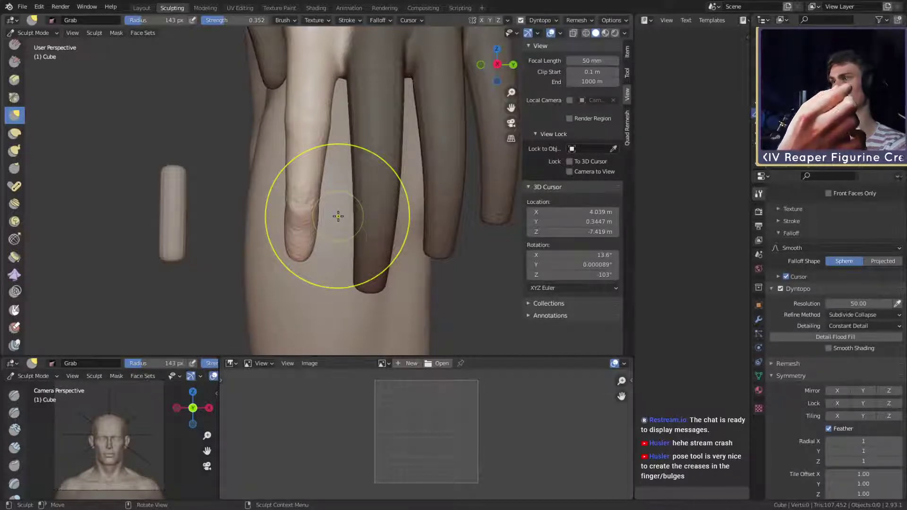
Step: Pull both sides of the index finger slightly inward near the last joint with short Grab strokes
{"action": "scroll", "coordinate": [339, 217], "scroll_direction": "up", "scroll_amount": 3}
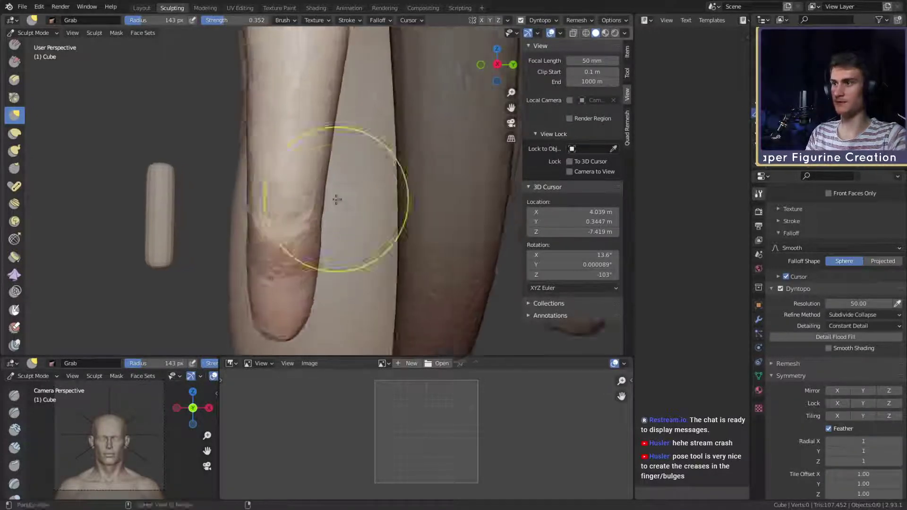
{"action": "key", "text": "f"}
{"action": "left_click_drag", "start_coordinate": [332, 195], "coordinate": [329, 196]}
{"action": "middle_click_drag", "start_coordinate": [329, 196], "coordinate": [335, 195]}
{"action": "key", "text": "f"}
{"action": "left_click", "coordinate": [263, 183]}
{"action": "left_click_drag", "start_coordinate": [263, 182], "coordinate": [270, 181]}
Step: Try to mask the back of the index finger's last joint with the Mask brush at 46 px
{"action": "scroll", "coordinate": [314, 182], "scroll_direction": "down", "scroll_amount": 3}
{"action": "mouse_move", "coordinate": [314, 183]}
{"action": "middle_mouse_down"}
{"action": "mouse_move", "coordinate": [334, 196]}
{"action": "mouse_move", "coordinate": [304, 202]}
{"action": "middle_mouse_up"}
{"action": "key", "text": "m"}
{"action": "left_click_drag", "start_coordinate": [288, 186], "coordinate": [314, 192]}
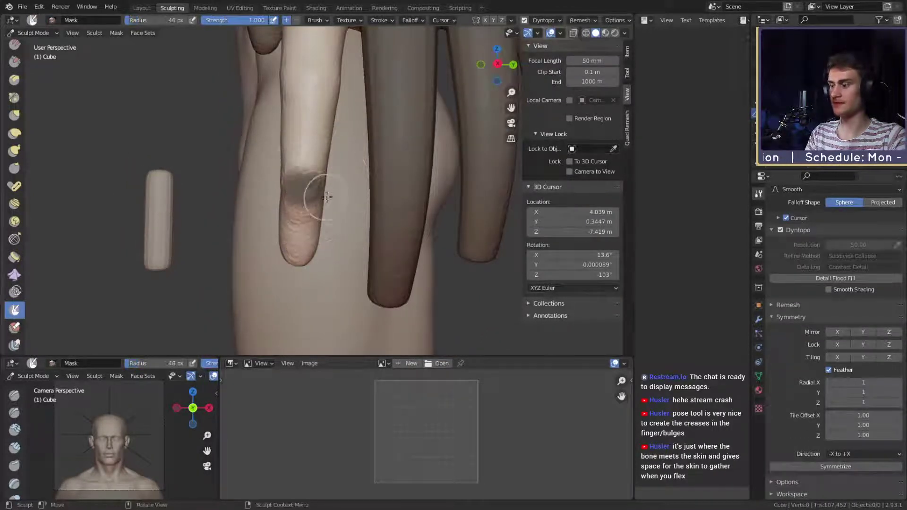
{"action": "key", "text": "ctrl+z"}
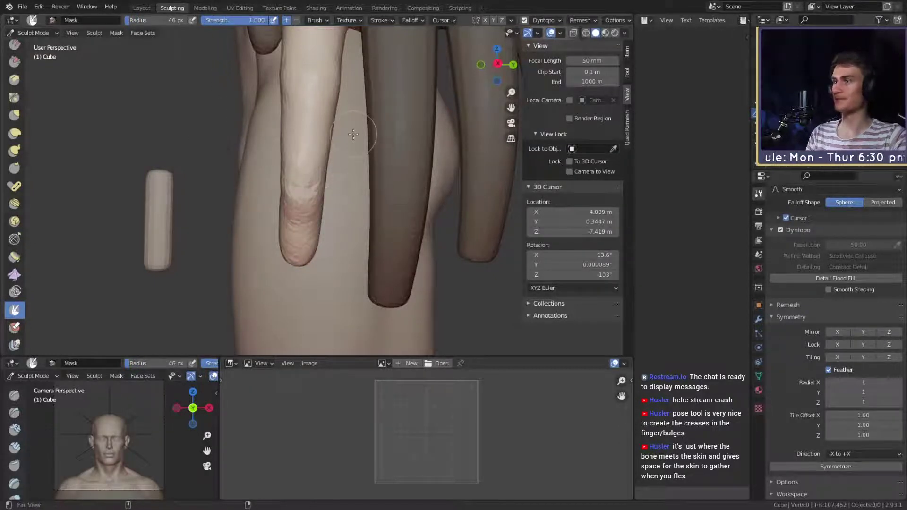
Step: Refine the ends of the index finger's middle palm-side crease with the Crease brush at 25 px
{"action": "middle_click_drag", "start_coordinate": [355, 134], "coordinate": [403, 203]}
{"action": "key", "text": "shift+c"}
{"action": "mouse_move", "coordinate": [347, 204]}
{"action": "middle_mouse_down"}
{"action": "mouse_move", "coordinate": [336, 197]}
{"action": "mouse_move", "coordinate": [349, 186]}
{"action": "middle_mouse_up"}
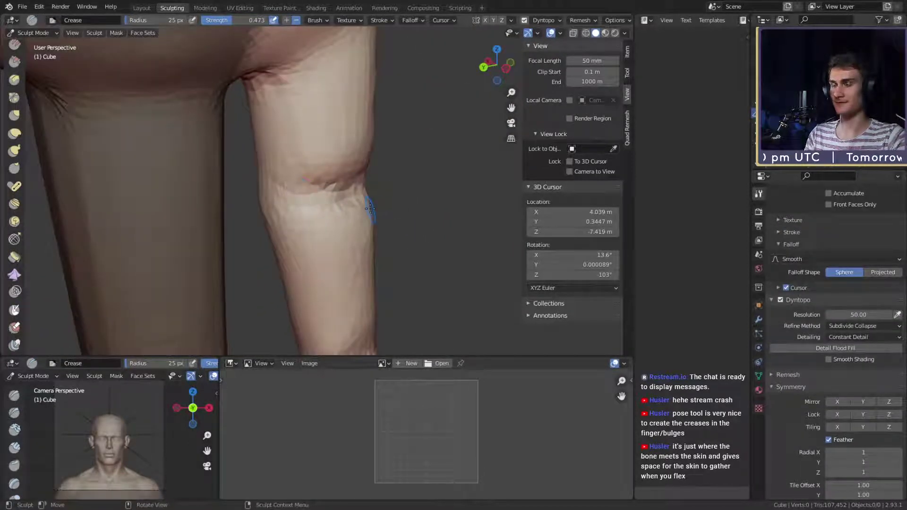
{"action": "left_click_drag", "start_coordinate": [336, 195], "coordinate": [372, 189]}
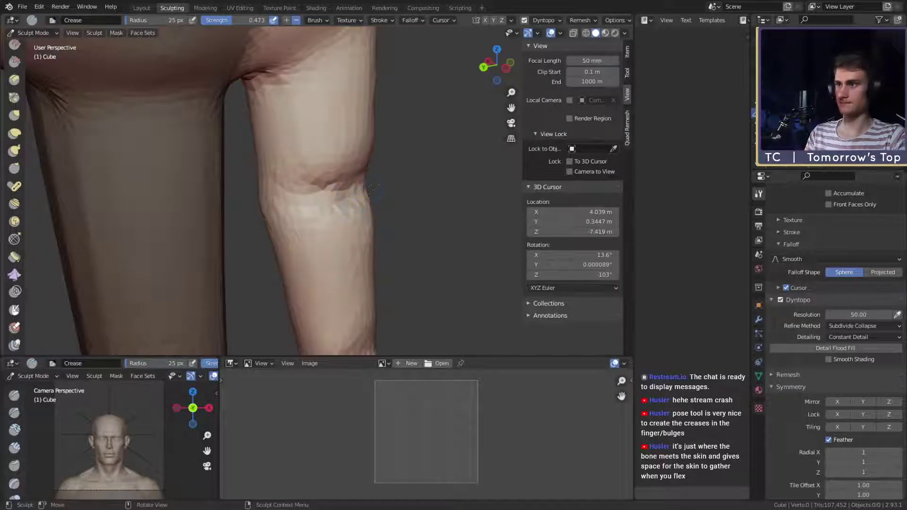
{"action": "middle_click_drag", "start_coordinate": [415, 196], "coordinate": [360, 189]}
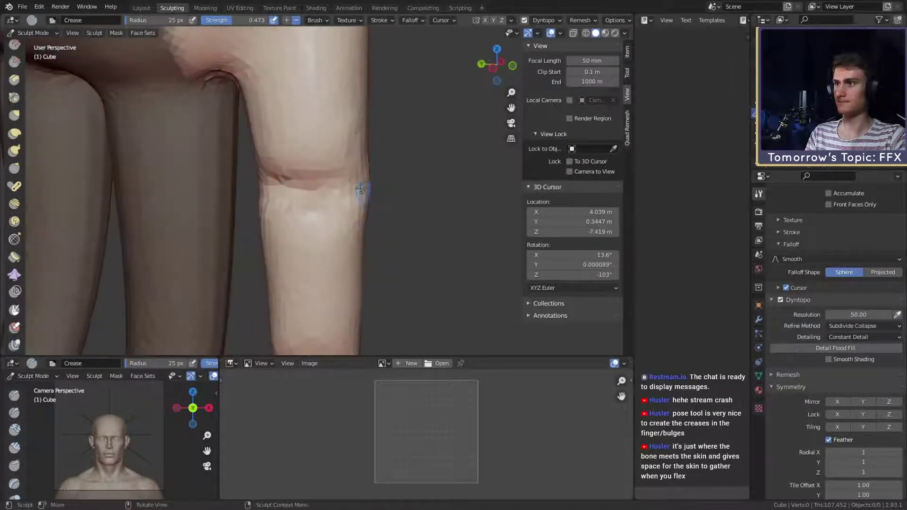
{"action": "middle_click_drag", "start_coordinate": [375, 147], "coordinate": [322, 197]}
Step: Adjust the index finger's middle joint in side view with the Grab brush at 142 px
{"action": "key", "text": "g"}
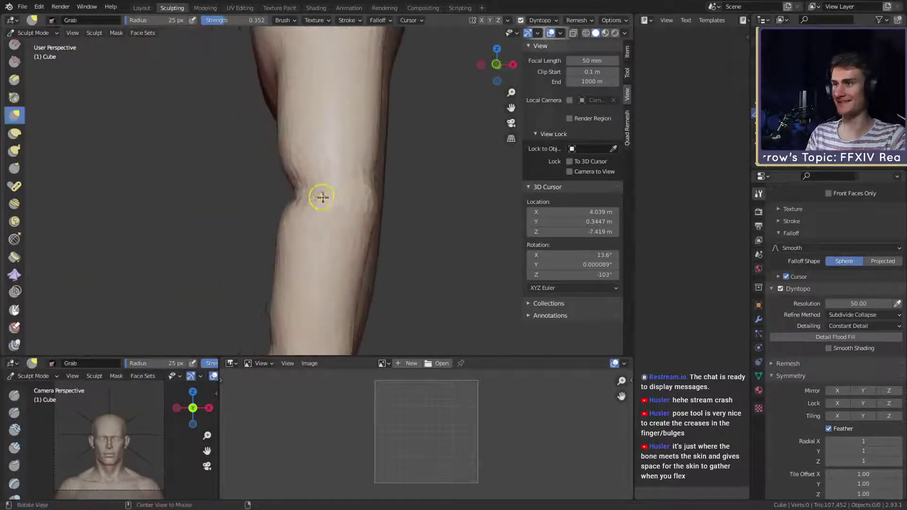
{"action": "key", "text": "f"}
{"action": "left_click", "coordinate": [307, 195]}
{"action": "left_click_drag", "start_coordinate": [306, 196], "coordinate": [328, 199]}
{"action": "middle_click_drag", "start_coordinate": [327, 199], "coordinate": [393, 216]}
{"action": "mouse_move", "coordinate": [394, 215]}
{"action": "left_mouse_down", "text": "alt"}
{"action": "mouse_move", "coordinate": [298, 201]}
{"action": "mouse_move", "coordinate": [330, 166]}
{"action": "left_mouse_up", "text": "alt"}
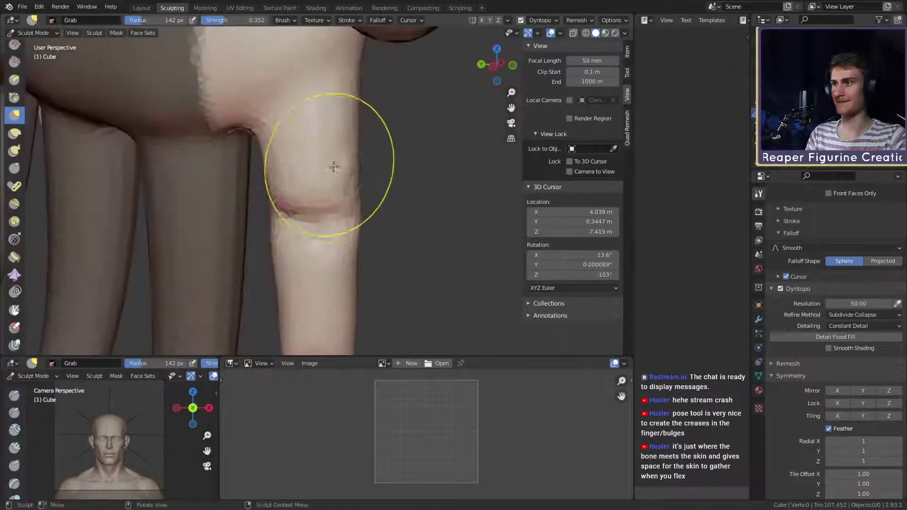
Step: Shape the palm-side crease at the index finger's base with the Clay Strips brush at 45 px
{"action": "key", "text": "c"}
{"action": "key", "text": "f"}
{"action": "left_click", "coordinate": [286, 154]}
{"action": "mouse_move", "coordinate": [295, 158]}
{"action": "middle_mouse_down"}
{"action": "mouse_move", "coordinate": [334, 194]}
{"action": "mouse_move", "coordinate": [327, 163]}
{"action": "middle_mouse_up"}
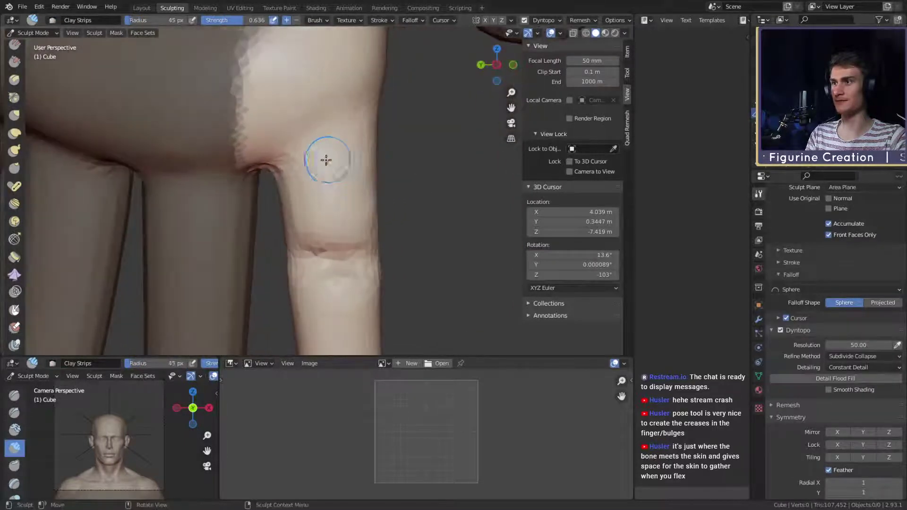
{"action": "left_click_drag", "start_coordinate": [305, 149], "coordinate": [366, 131]}
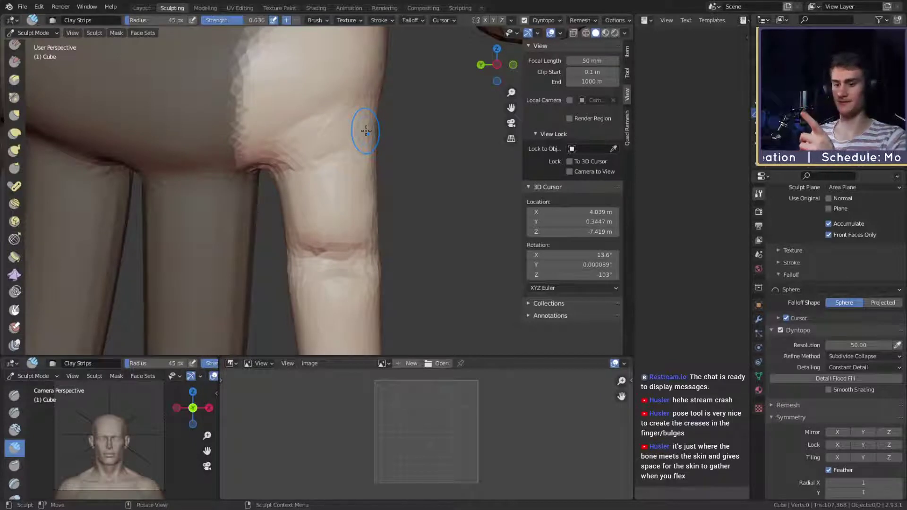
{"action": "middle_click_drag", "start_coordinate": [296, 152], "coordinate": [348, 186]}
Step: Work over the web and base segment of the index finger with the Clay Strips brush, enlarging it to 133 px
{"action": "left_click_drag", "start_coordinate": [283, 191], "coordinate": [272, 208]}
{"action": "mouse_move", "coordinate": [271, 208]}
{"action": "middle_mouse_down"}
{"action": "mouse_move", "coordinate": [334, 202]}
{"action": "mouse_move", "coordinate": [285, 229]}
{"action": "middle_mouse_up"}
{"action": "key", "text": "f"}
{"action": "left_click", "coordinate": [317, 218]}
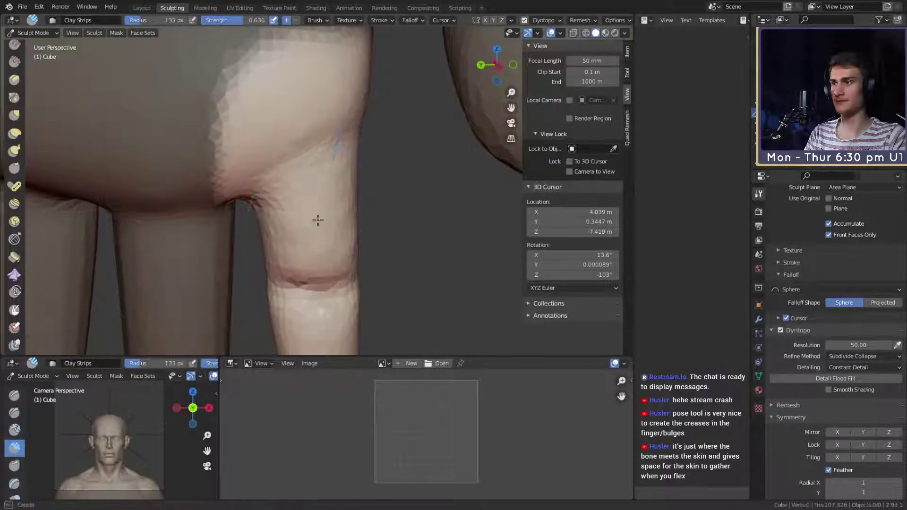
{"action": "mouse_move", "coordinate": [330, 192]}
{"action": "middle_mouse_down"}
{"action": "mouse_move", "coordinate": [304, 203]}
{"action": "mouse_move", "coordinate": [329, 228]}
{"action": "mouse_move", "coordinate": [260, 152]}
{"action": "middle_mouse_up"}
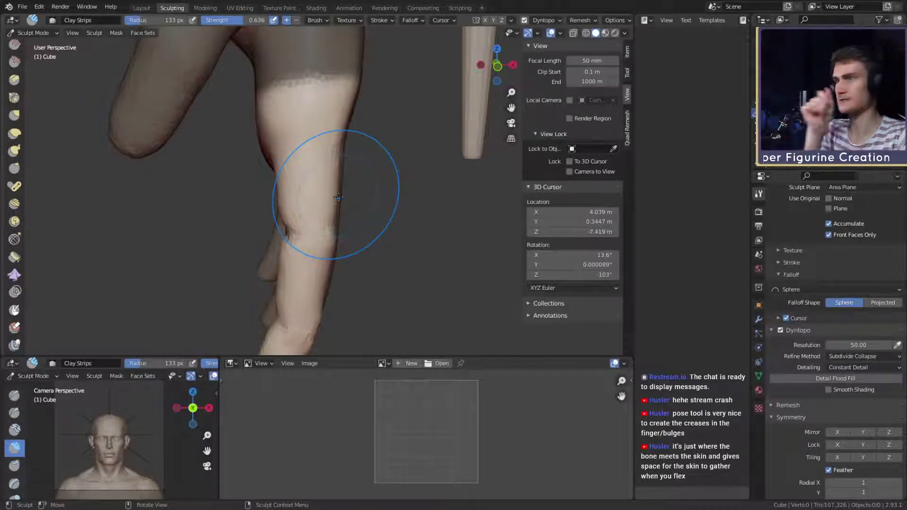
{"action": "middle_click_drag", "start_coordinate": [338, 197], "coordinate": [349, 176]}
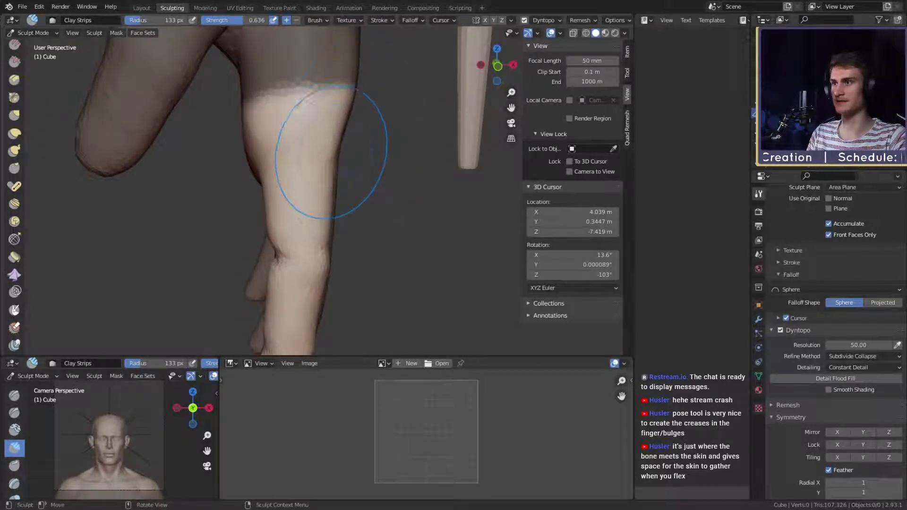
Step: Adjust the side-view contour of the index finger's base segment with the Grab brush, enlarging it to 172 px
{"action": "key", "text": "g"}
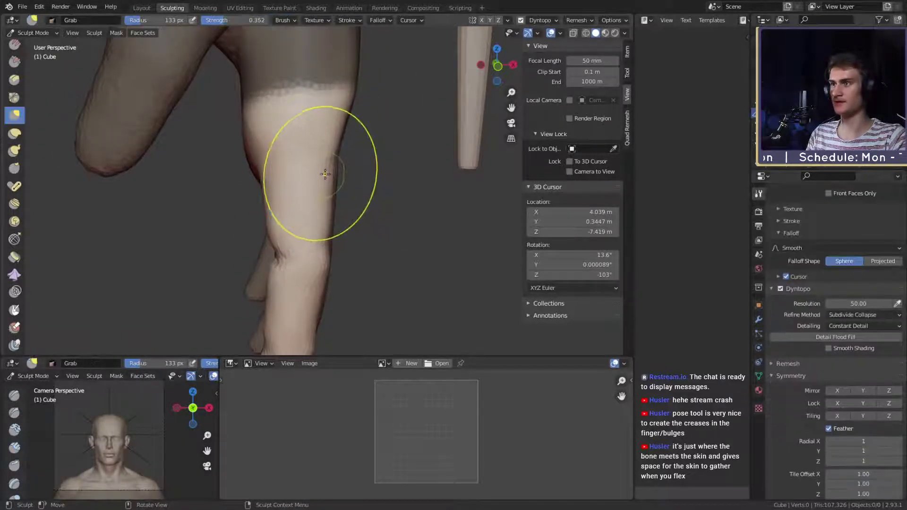
{"action": "left_click_drag", "start_coordinate": [330, 164], "coordinate": [336, 162]}
{"action": "key", "text": "f"}
{"action": "left_click", "coordinate": [338, 164]}
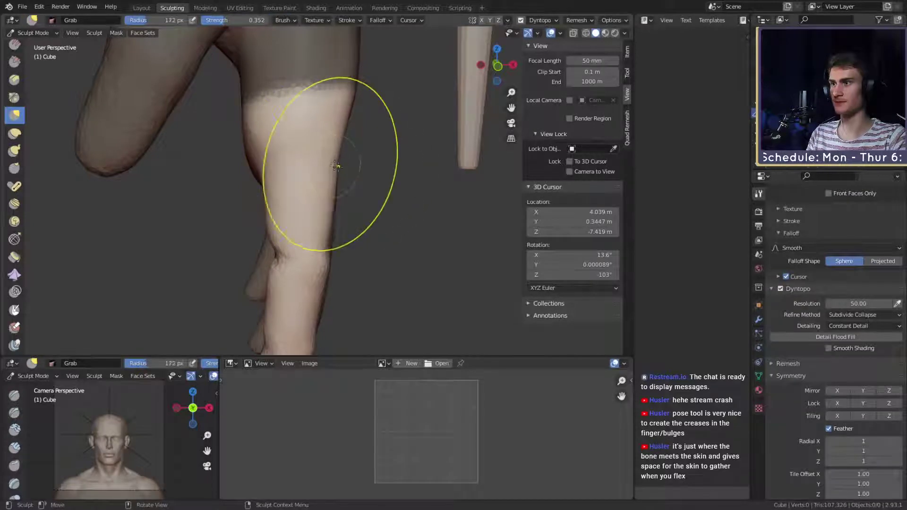
{"action": "middle_click_drag", "start_coordinate": [343, 167], "coordinate": [296, 178]}
{"action": "left_click_drag", "start_coordinate": [296, 178], "coordinate": [284, 178], "text": "alt"}
{"action": "key", "text": "f"}
{"action": "left_click", "coordinate": [383, 177]}
{"action": "mouse_move", "coordinate": [384, 177]}
{"action": "left_mouse_down", "text": "alt"}
{"action": "mouse_move", "coordinate": [291, 173]}
{"action": "mouse_move", "coordinate": [335, 169]}
{"action": "left_mouse_up", "text": "alt"}
{"action": "key", "text": "f"}
{"action": "left_click", "coordinate": [377, 166]}
Step: Refine the index finger's profile around the base knuckle and web with the Grab brush at 166 and 137 px
{"action": "mouse_move", "coordinate": [336, 166]}
{"action": "left_mouse_down"}
{"action": "mouse_move", "coordinate": [349, 157]}
{"action": "mouse_move", "coordinate": [373, 183]}
{"action": "mouse_move", "coordinate": [294, 144]}
{"action": "left_mouse_up"}
{"action": "key", "text": "f"}
{"action": "left_click", "coordinate": [359, 180]}
{"action": "mouse_move", "coordinate": [297, 156]}
{"action": "middle_mouse_down"}
{"action": "mouse_move", "coordinate": [405, 177]}
{"action": "mouse_move", "coordinate": [373, 167]}
{"action": "mouse_move", "coordinate": [360, 213]}
{"action": "middle_mouse_up"}
{"action": "key", "text": "f"}
{"action": "left_click", "coordinate": [376, 163]}
{"action": "key", "text": "f"}
{"action": "left_click", "coordinate": [348, 178]}
{"action": "key", "text": "f"}
{"action": "left_click", "coordinate": [316, 151]}
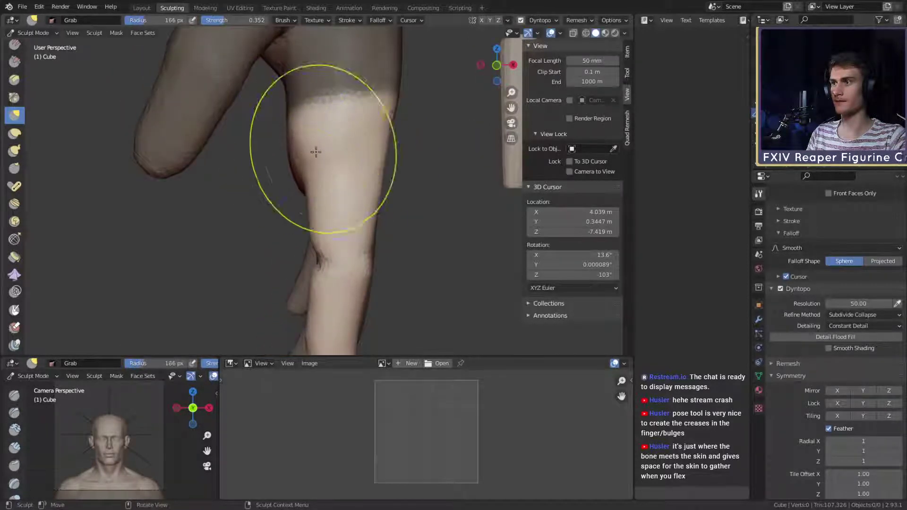
{"action": "mouse_move", "coordinate": [326, 153]}
{"action": "middle_mouse_down"}
{"action": "mouse_move", "coordinate": [330, 161]}
{"action": "mouse_move", "coordinate": [302, 161]}
{"action": "mouse_move", "coordinate": [389, 200]}
{"action": "middle_mouse_up"}
{"action": "key", "text": "f"}
{"action": "left_click", "coordinate": [298, 162]}
{"action": "scroll", "coordinate": [334, 192], "scroll_direction": "down", "scroll_amount": 4}
{"action": "mouse_move", "coordinate": [390, 200]}
{"action": "left_mouse_down", "text": "alt"}
{"action": "mouse_move", "coordinate": [364, 214]}
{"action": "mouse_move", "coordinate": [437, 186]}
{"action": "mouse_move", "coordinate": [261, 209]}
{"action": "left_mouse_up", "text": "alt"}
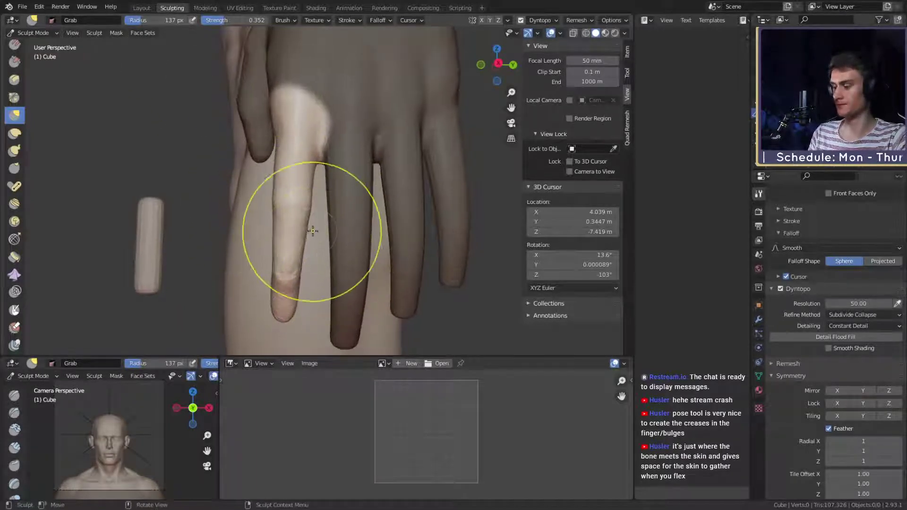
Step: Clear the mask around the index finger and activate the Mask brush
{"action": "mouse_move", "coordinate": [313, 230]}
{"action": "left_mouse_down", "text": "alt"}
{"action": "mouse_move", "coordinate": [332, 219]}
{"action": "mouse_move", "coordinate": [324, 196]}
{"action": "mouse_move", "coordinate": [312, 276]}
{"action": "left_mouse_up", "text": "alt"}
{"action": "key", "text": "m"}
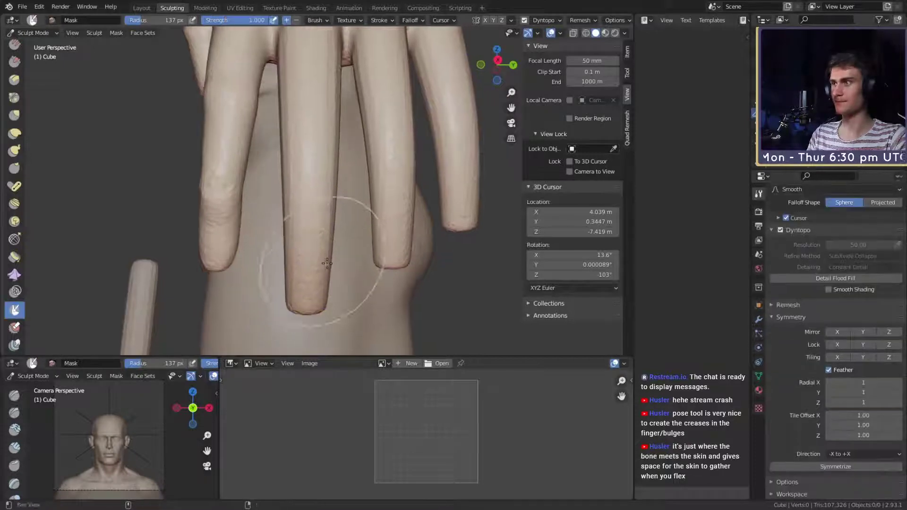
{"action": "key", "text": "shift+a"}
{"action": "key", "text": "Escape"}
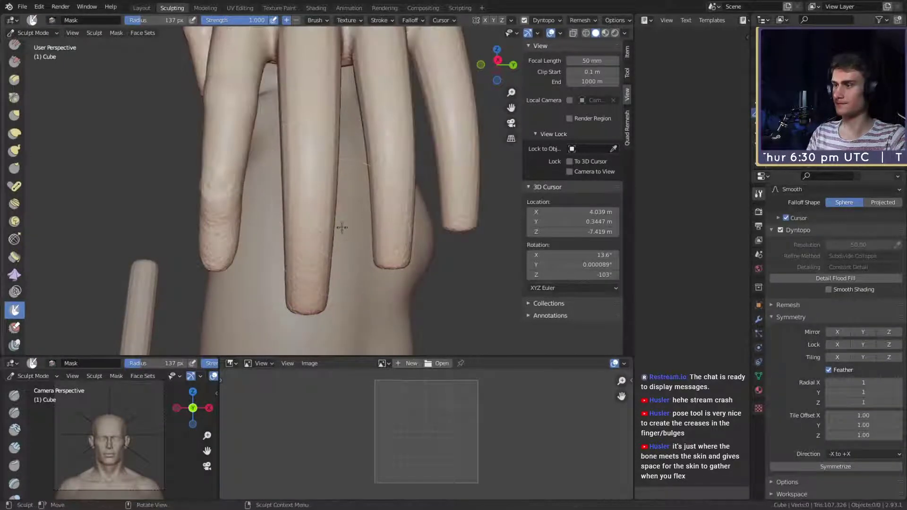
Step: Box-mask the whole length of the middle finger below the web, using X-ray display to catch both sides
{"action": "mouse_move", "coordinate": [360, 196]}
{"action": "left_mouse_down", "text": "alt"}
{"action": "mouse_move", "coordinate": [151, 253]}
{"action": "mouse_move", "coordinate": [348, 217]}
{"action": "mouse_move", "coordinate": [339, 196]}
{"action": "left_mouse_up", "text": "alt"}
{"action": "key", "text": "alt+z"}
{"action": "key", "text": "b"}
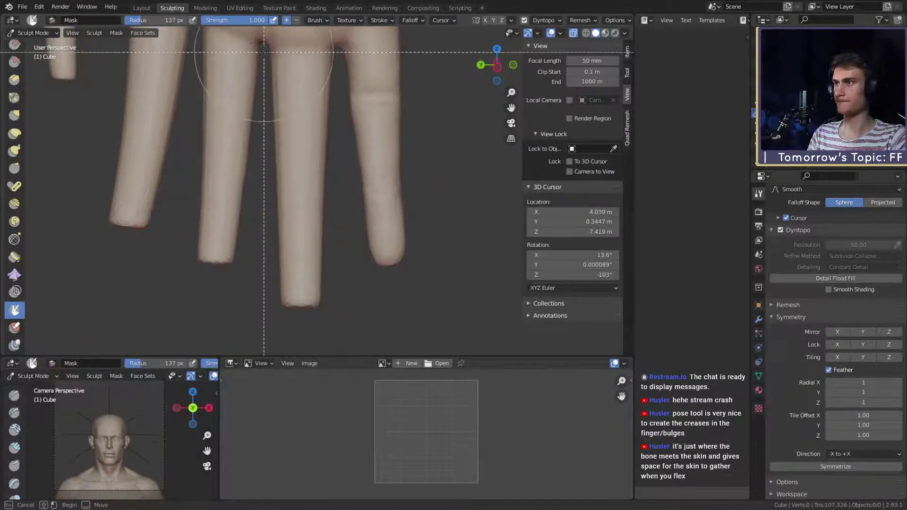
{"action": "left_click_drag", "start_coordinate": [336, 261], "coordinate": [340, 313]}
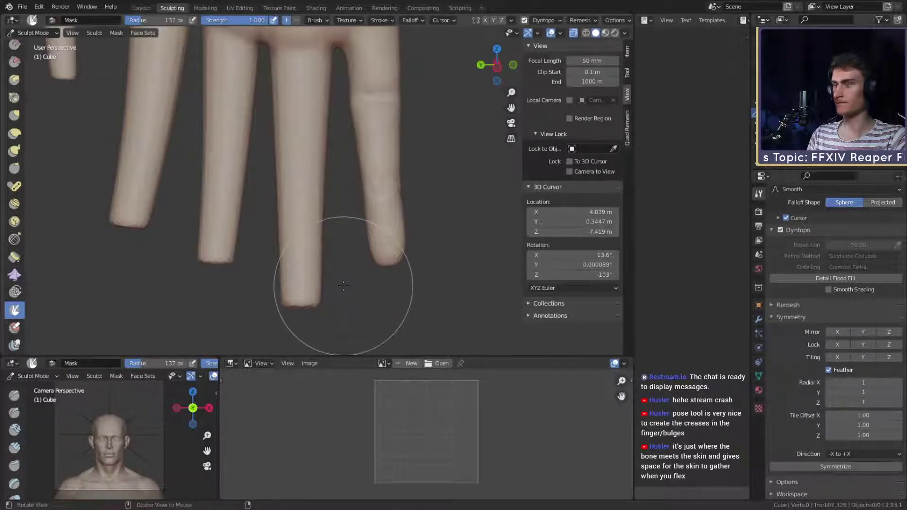
{"action": "middle_click_drag", "start_coordinate": [316, 273], "coordinate": [294, 254]}
{"action": "scroll", "coordinate": [307, 236], "scroll_direction": "up", "scroll_amount": 3}
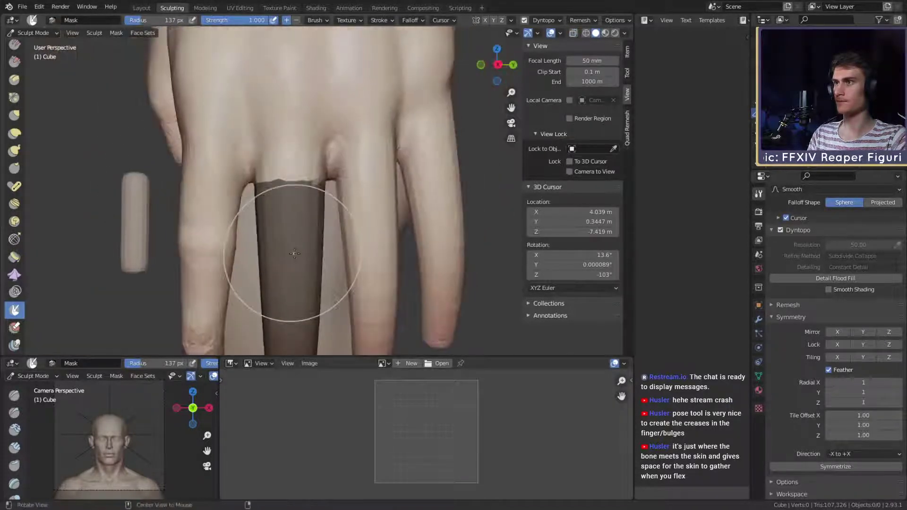
Step: Paint the mask from the middle finger's base up toward its knuckle with the Mask brush at 33 px
{"action": "key", "text": "f"}
{"action": "left_click", "coordinate": [315, 206]}
{"action": "left_click_drag", "start_coordinate": [304, 210], "coordinate": [327, 211], "text": "alt"}
{"action": "mouse_move", "coordinate": [312, 213]}
{"action": "left_mouse_down", "text": "ctrl+alt"}
{"action": "mouse_move", "coordinate": [293, 109]}
{"action": "mouse_move", "coordinate": [275, 185]}
{"action": "left_mouse_up", "text": "ctrl+alt"}
{"action": "left_click_drag", "start_coordinate": [282, 135], "coordinate": [280, 149]}
{"action": "middle_click_drag", "start_coordinate": [280, 149], "coordinate": [267, 142]}
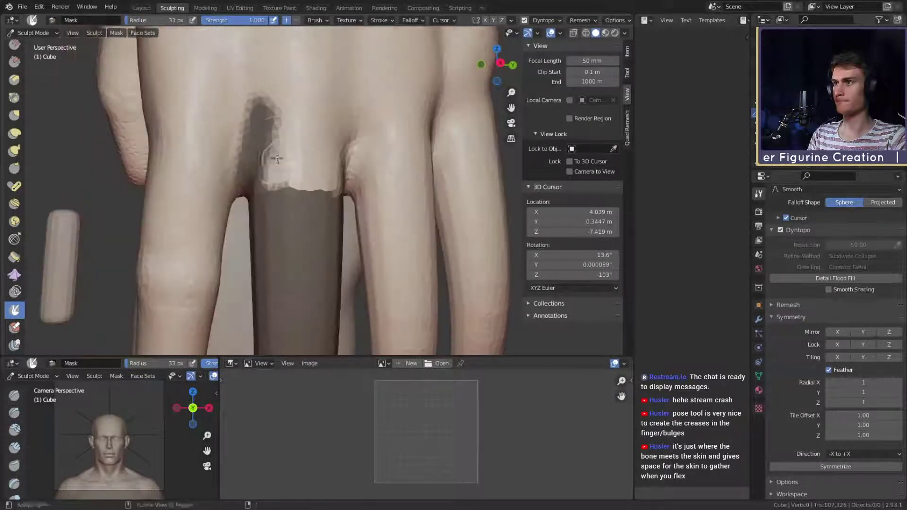
Step: Fill in the mask over the middle finger's knuckle on the back of the hand at 39 px
{"action": "key", "text": "f"}
{"action": "left_click", "coordinate": [288, 142]}
{"action": "left_click_drag", "start_coordinate": [286, 151], "coordinate": [305, 96]}
{"action": "middle_click_drag", "start_coordinate": [322, 168], "coordinate": [312, 189]}
{"action": "key", "text": "f"}
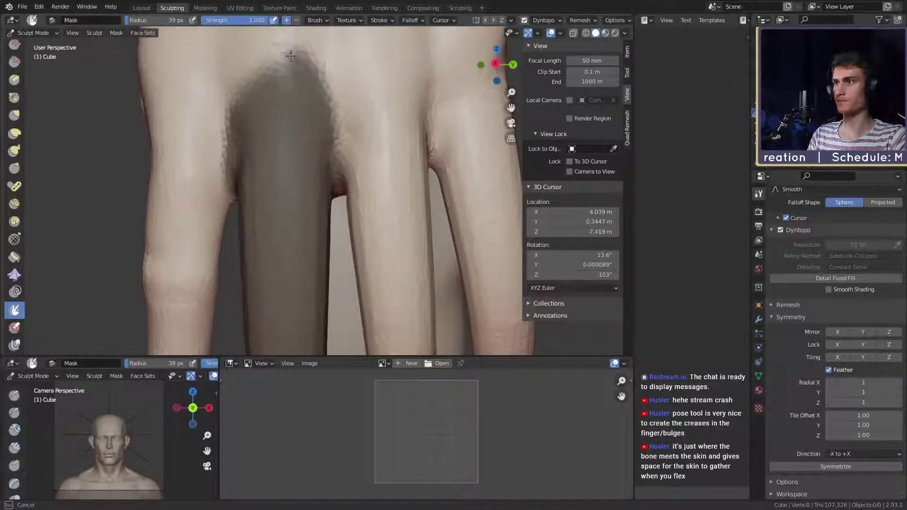
{"action": "mouse_move", "coordinate": [291, 56]}
{"action": "left_mouse_down"}
{"action": "mouse_move", "coordinate": [250, 89]}
{"action": "mouse_move", "coordinate": [245, 106]}
{"action": "left_mouse_up"}
Step: Extend the mask over the palm side of the middle finger's base and invert it to leave only that finger editable
{"action": "middle_click_drag", "start_coordinate": [350, 137], "coordinate": [159, 154]}
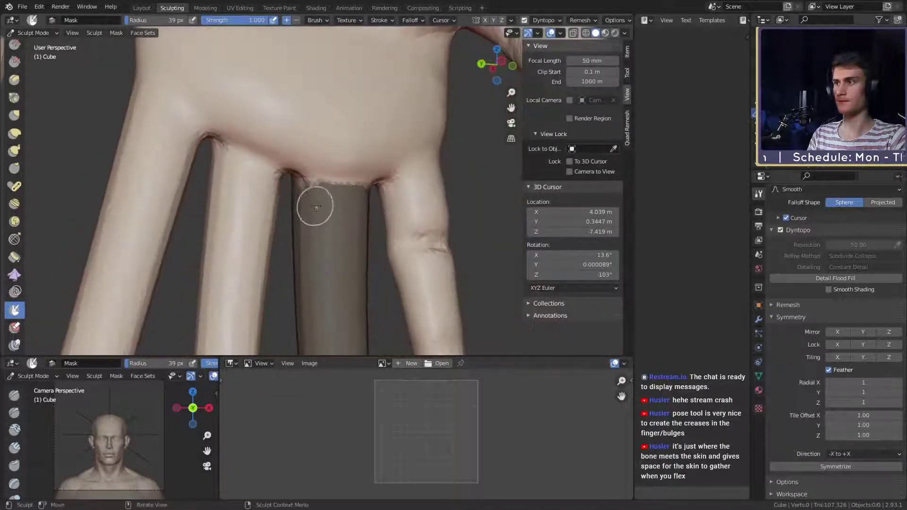
{"action": "middle_click_drag", "start_coordinate": [353, 174], "coordinate": [356, 169]}
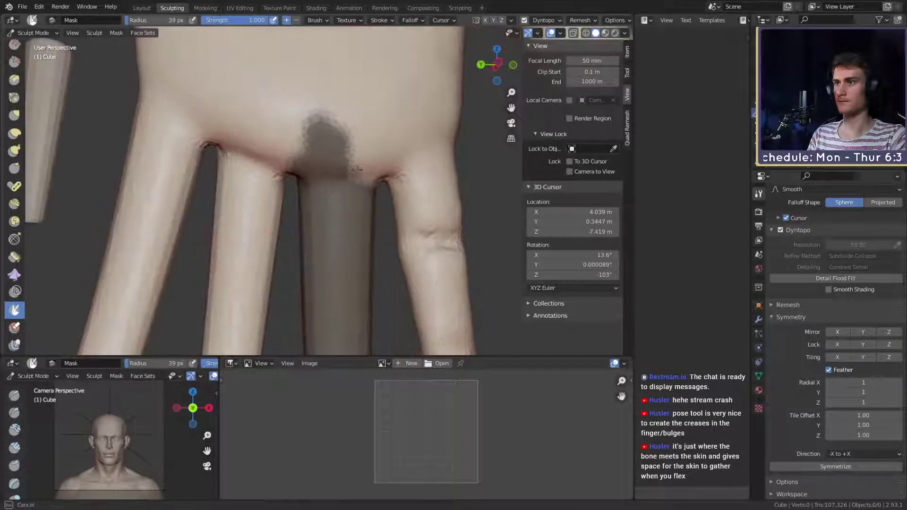
{"action": "middle_click_drag", "start_coordinate": [332, 132], "coordinate": [323, 162]}
{"action": "scroll", "coordinate": [339, 159], "scroll_direction": "down", "scroll_amount": 5}
{"action": "scroll", "coordinate": [366, 160], "scroll_direction": "up", "scroll_amount": 5}
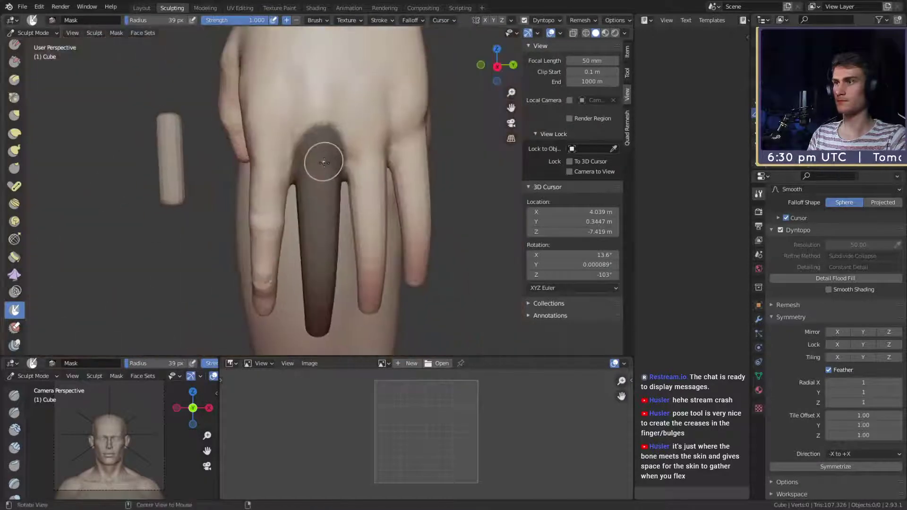
{"action": "key", "text": "ctrl+i"}
Step: Switch to the Clay Strips brush at 36 px for the middle finger and save the file
{"action": "key", "text": "c"}
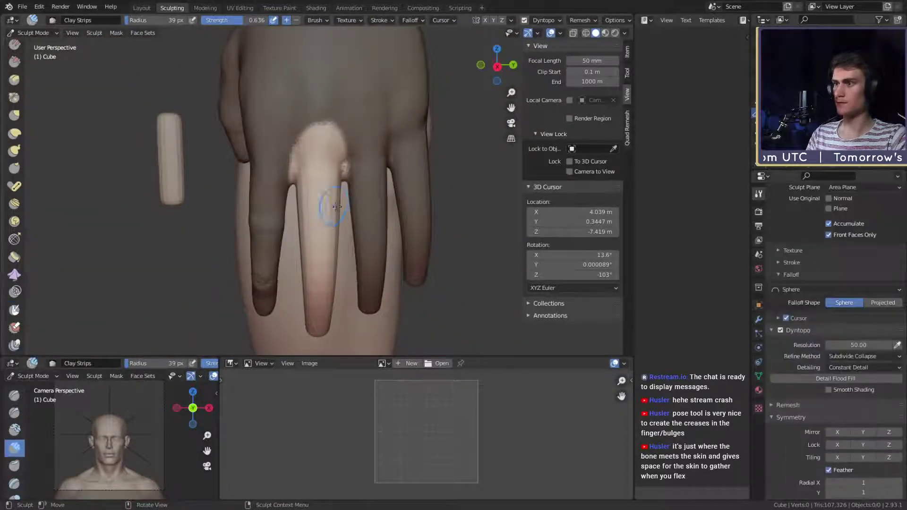
{"action": "scroll", "coordinate": [330, 208], "scroll_direction": "up", "scroll_amount": 5}
{"action": "mouse_move", "coordinate": [327, 193]}
{"action": "middle_mouse_down"}
{"action": "mouse_move", "coordinate": [344, 175]}
{"action": "mouse_move", "coordinate": [335, 183]}
{"action": "mouse_move", "coordinate": [300, 172]}
{"action": "mouse_move", "coordinate": [294, 186]}
{"action": "mouse_move", "coordinate": [274, 175]}
{"action": "middle_mouse_up"}
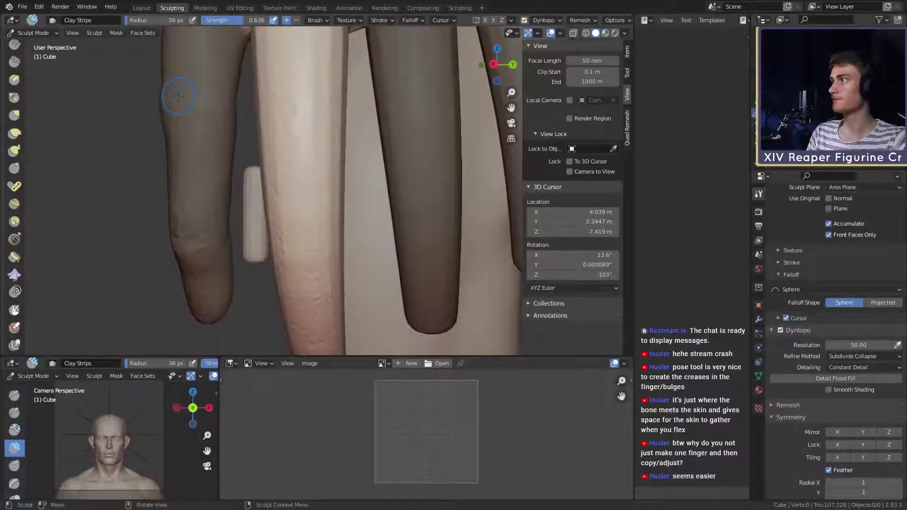
{"action": "left_click", "coordinate": [22, 7]}
{"action": "left_click", "coordinate": [33, 75]}
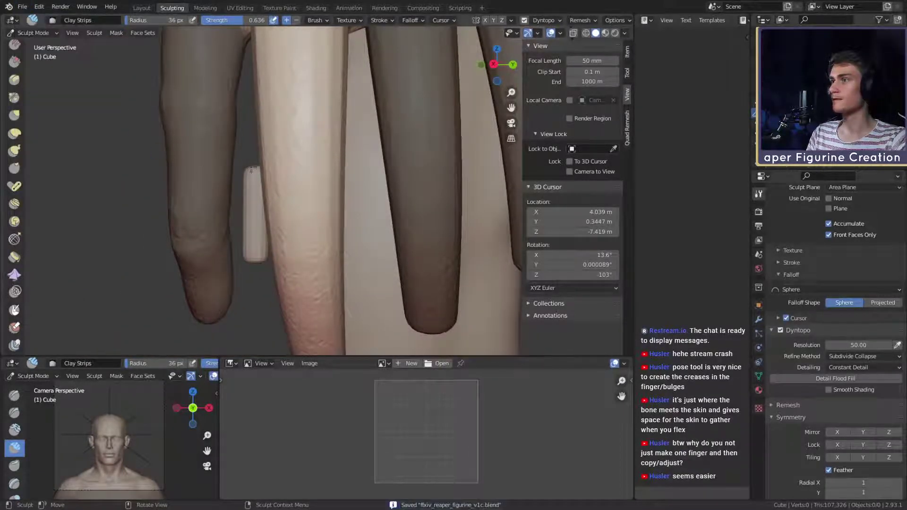
Step: Cut the two palm-side joint creases into the middle finger with the Crease brush at 54 px
{"action": "mouse_move", "coordinate": [264, 174]}
{"action": "middle_mouse_down"}
{"action": "mouse_move", "coordinate": [326, 190]}
{"action": "mouse_move", "coordinate": [330, 178]}
{"action": "mouse_move", "coordinate": [314, 192]}
{"action": "mouse_move", "coordinate": [313, 162]}
{"action": "mouse_move", "coordinate": [331, 156]}
{"action": "mouse_move", "coordinate": [310, 134]}
{"action": "middle_mouse_up"}
{"action": "scroll", "coordinate": [333, 178], "scroll_direction": "up", "scroll_amount": 2}
{"action": "key", "text": "f"}
{"action": "left_click", "coordinate": [336, 178]}
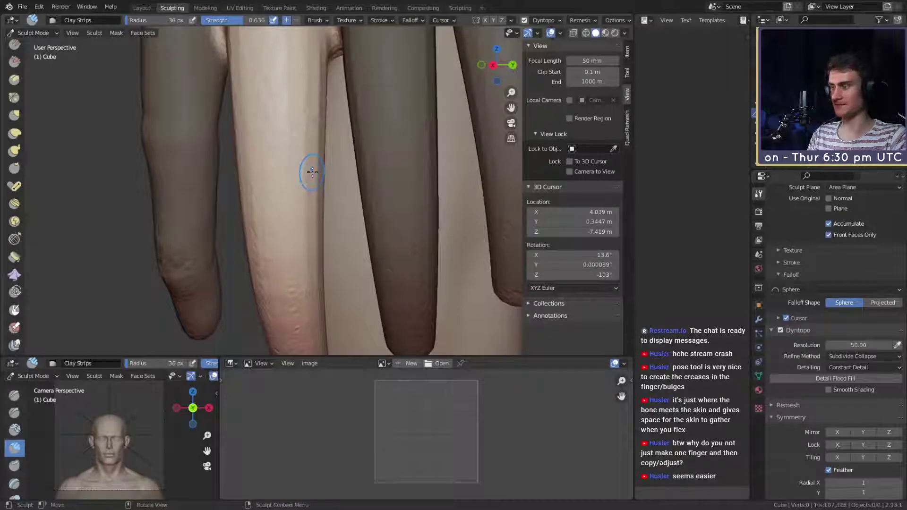
{"action": "key", "text": "shift+c"}
{"action": "mouse_move", "coordinate": [312, 172]}
{"action": "middle_mouse_down"}
{"action": "mouse_move", "coordinate": [391, 186]}
{"action": "mouse_move", "coordinate": [334, 172]}
{"action": "mouse_move", "coordinate": [356, 144]}
{"action": "middle_mouse_up"}
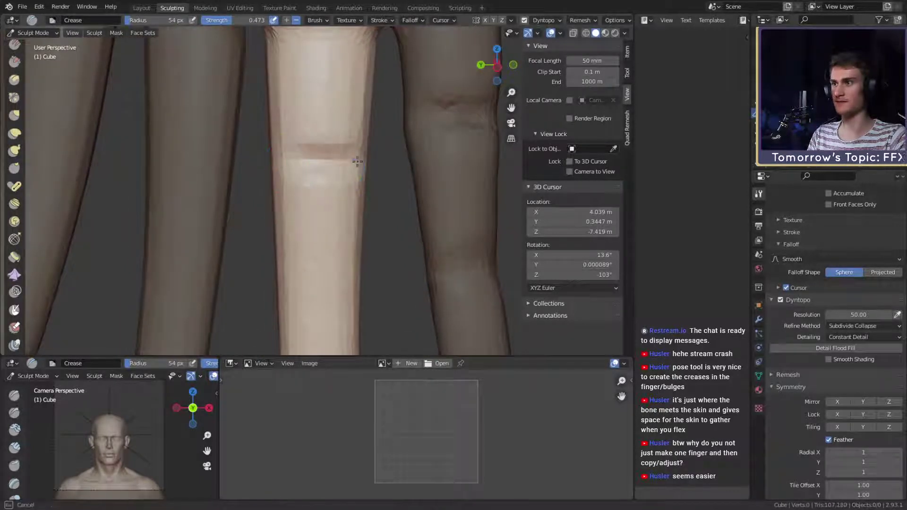
{"action": "mouse_move", "coordinate": [293, 165]}
{"action": "middle_mouse_down", "text": "shift"}
{"action": "mouse_move", "coordinate": [297, 152]}
{"action": "mouse_move", "coordinate": [334, 152]}
{"action": "mouse_move", "coordinate": [320, 149]}
{"action": "mouse_move", "coordinate": [328, 138]}
{"action": "mouse_move", "coordinate": [335, 198]}
{"action": "mouse_move", "coordinate": [314, 227]}
{"action": "mouse_move", "coordinate": [314, 158]}
{"action": "middle_mouse_up", "text": "shift"}
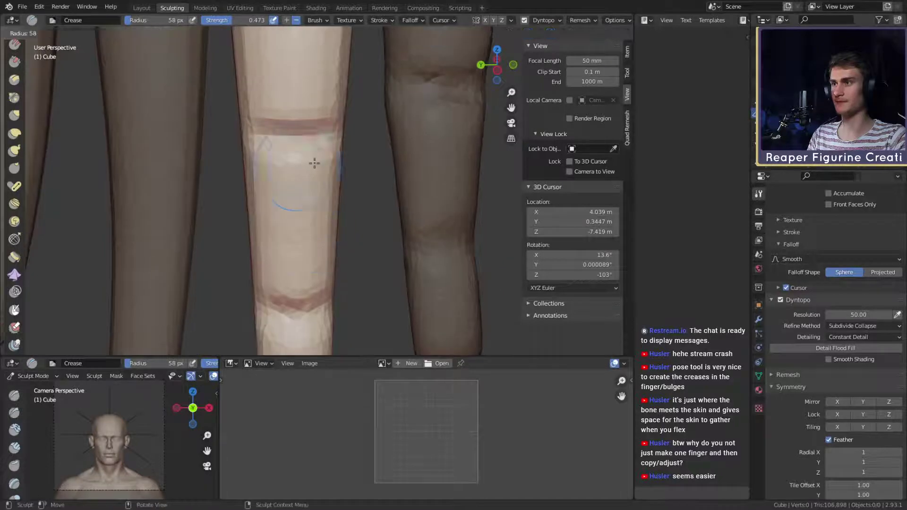
Step: Deepen the palm-side crease at the middle finger's middle joint with the Crease brush at 68 px
{"action": "scroll", "coordinate": [326, 151], "scroll_direction": "up", "scroll_amount": 1}
{"action": "left_click_drag", "start_coordinate": [328, 164], "coordinate": [284, 168]}
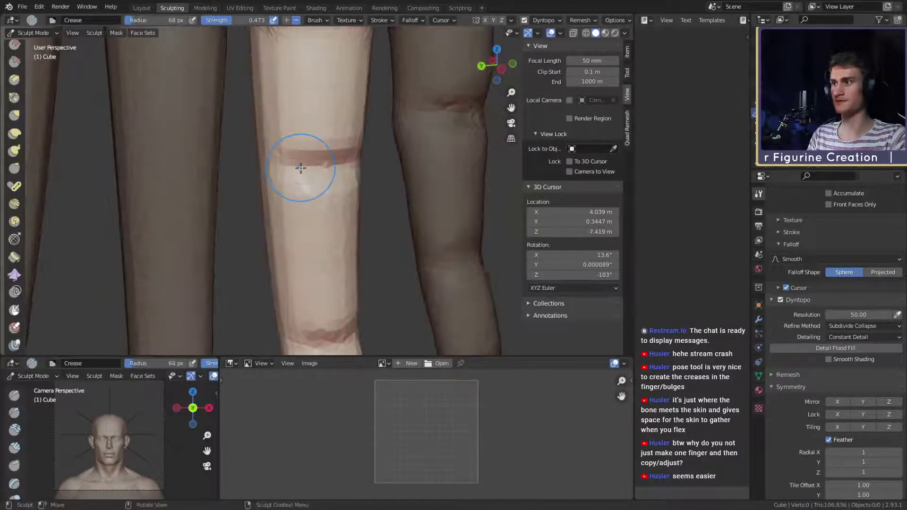
{"action": "mouse_move", "coordinate": [319, 176]}
{"action": "middle_mouse_down"}
{"action": "mouse_move", "coordinate": [253, 158]}
{"action": "mouse_move", "coordinate": [330, 154]}
{"action": "mouse_move", "coordinate": [310, 152]}
{"action": "mouse_move", "coordinate": [320, 156]}
{"action": "middle_mouse_up"}
Step: Sharpen the middle finger's palm-side joint creases with the Crease brush at 45 px and 32 px
{"action": "key", "text": "f"}
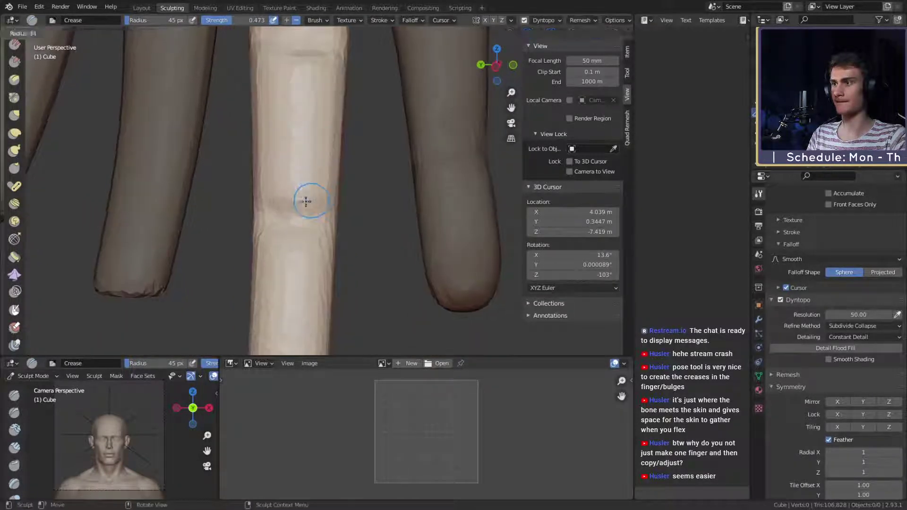
{"action": "left_click", "coordinate": [306, 201]}
{"action": "mouse_move", "coordinate": [277, 207]}
{"action": "middle_mouse_down"}
{"action": "mouse_move", "coordinate": [312, 180]}
{"action": "mouse_move", "coordinate": [336, 191]}
{"action": "mouse_move", "coordinate": [297, 191]}
{"action": "mouse_move", "coordinate": [337, 206]}
{"action": "middle_mouse_up"}
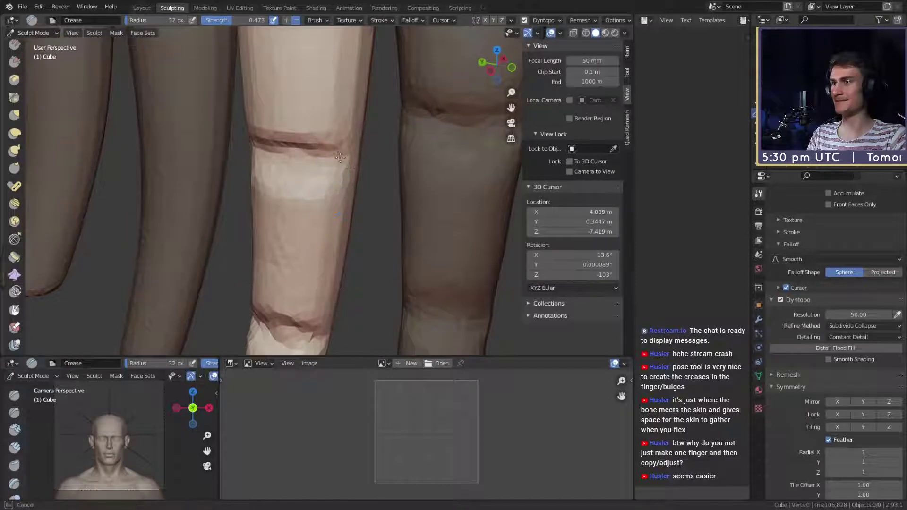
{"action": "mouse_move", "coordinate": [289, 159]}
{"action": "middle_mouse_down"}
{"action": "mouse_move", "coordinate": [335, 144]}
{"action": "mouse_move", "coordinate": [372, 149]}
{"action": "mouse_move", "coordinate": [315, 144]}
{"action": "middle_mouse_up"}
{"action": "scroll", "coordinate": [373, 150], "scroll_direction": "down", "scroll_amount": 4}
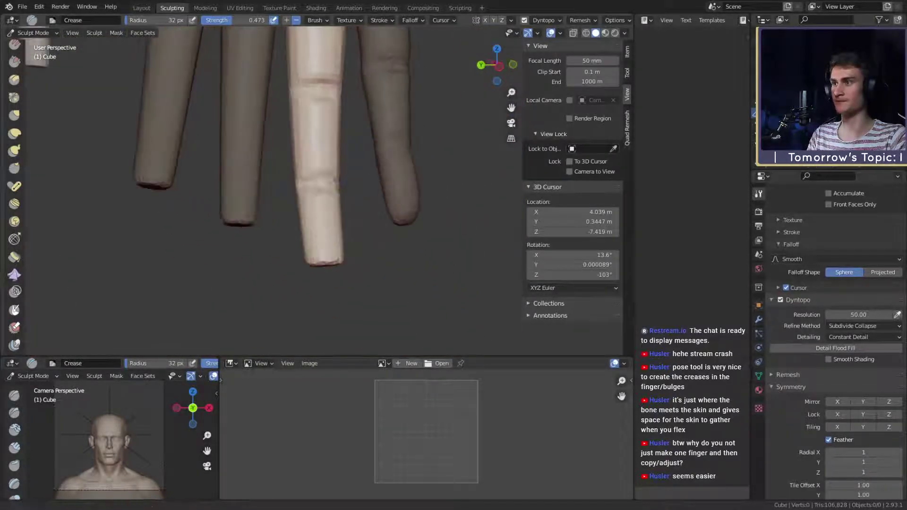
Step: Soften and round the middle finger's end segment on the palm side with the Crease brush at 67 and 61 px
{"action": "scroll", "coordinate": [352, 194], "scroll_direction": "up", "scroll_amount": 3}
{"action": "middle_click_drag", "start_coordinate": [354, 197], "coordinate": [302, 200]}
{"action": "key", "text": "f"}
{"action": "left_click", "coordinate": [306, 209]}
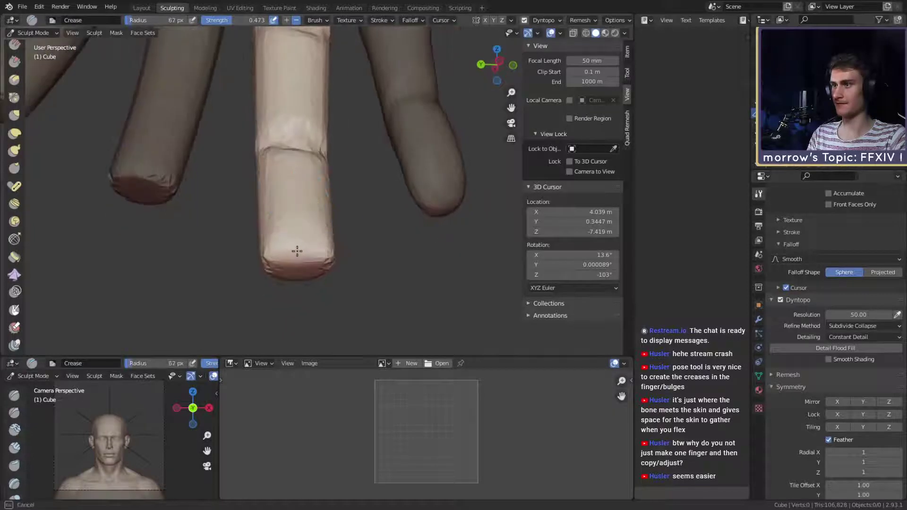
{"action": "mouse_move", "coordinate": [325, 237]}
{"action": "middle_mouse_down"}
{"action": "mouse_move", "coordinate": [303, 217]}
{"action": "mouse_move", "coordinate": [360, 248]}
{"action": "mouse_move", "coordinate": [361, 234]}
{"action": "mouse_move", "coordinate": [353, 249]}
{"action": "mouse_move", "coordinate": [311, 228]}
{"action": "mouse_move", "coordinate": [339, 223]}
{"action": "middle_mouse_up"}
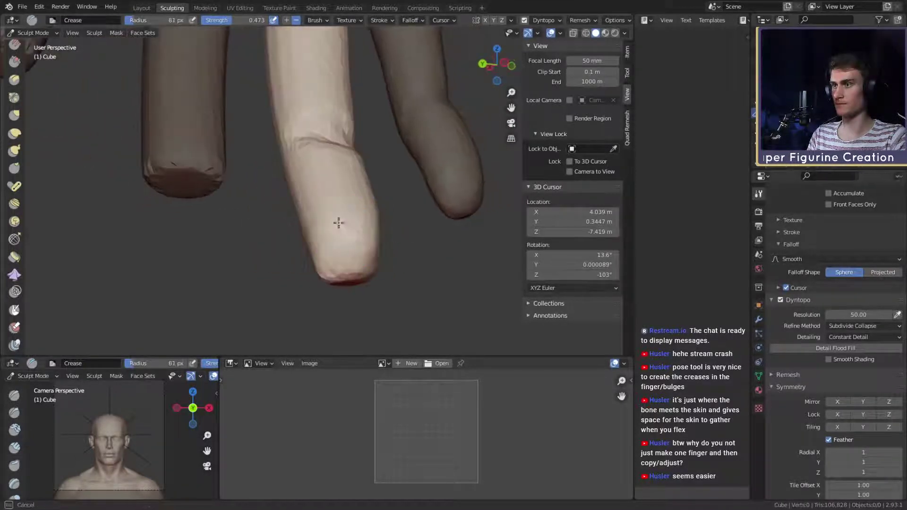
{"action": "mouse_move", "coordinate": [326, 255]}
{"action": "middle_mouse_down"}
{"action": "mouse_move", "coordinate": [430, 217]}
{"action": "mouse_move", "coordinate": [393, 189]}
{"action": "middle_mouse_up"}
Step: Pull the middle finger's blunt tip into a rounded fingertip with the Grab brush at 137 px
{"action": "key", "text": "g"}
{"action": "key", "text": "f"}
{"action": "left_click", "coordinate": [418, 190]}
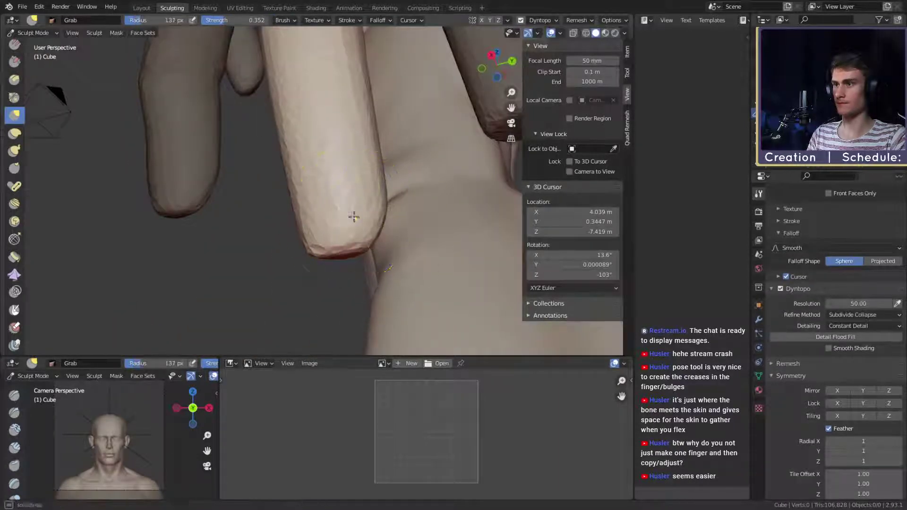
{"action": "mouse_move", "coordinate": [354, 217]}
{"action": "middle_mouse_down"}
{"action": "mouse_move", "coordinate": [308, 233]}
{"action": "mouse_move", "coordinate": [416, 202]}
{"action": "mouse_move", "coordinate": [325, 238]}
{"action": "middle_mouse_up"}
{"action": "left_click_drag", "start_coordinate": [325, 238], "coordinate": [389, 234], "text": "alt"}
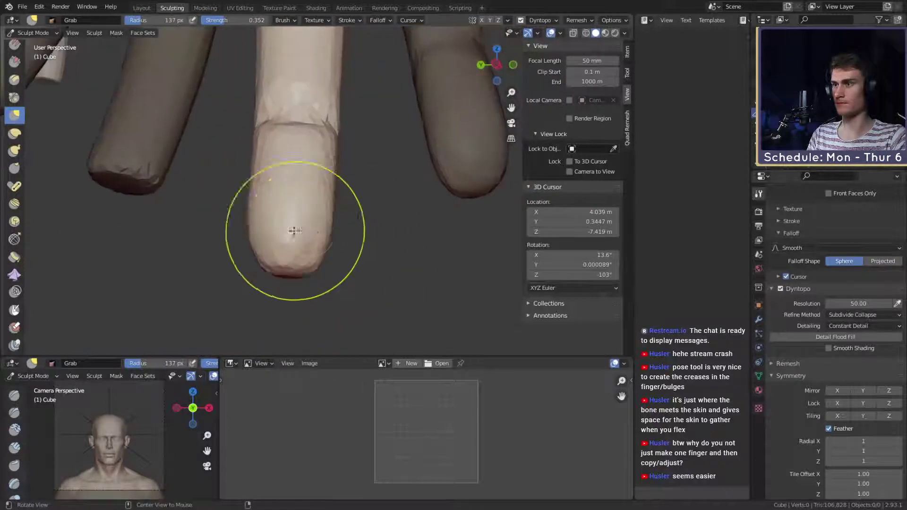
{"action": "left_click_drag", "start_coordinate": [293, 231], "coordinate": [370, 226], "text": "alt"}
{"action": "key", "text": "f"}
{"action": "left_click", "coordinate": [343, 236]}
{"action": "key", "text": "f"}
{"action": "left_click", "coordinate": [337, 241]}
Step: Build up the middle finger's fingertip and pad with the Clay Strips brush at 122 px
{"action": "key", "text": "shift+c"}
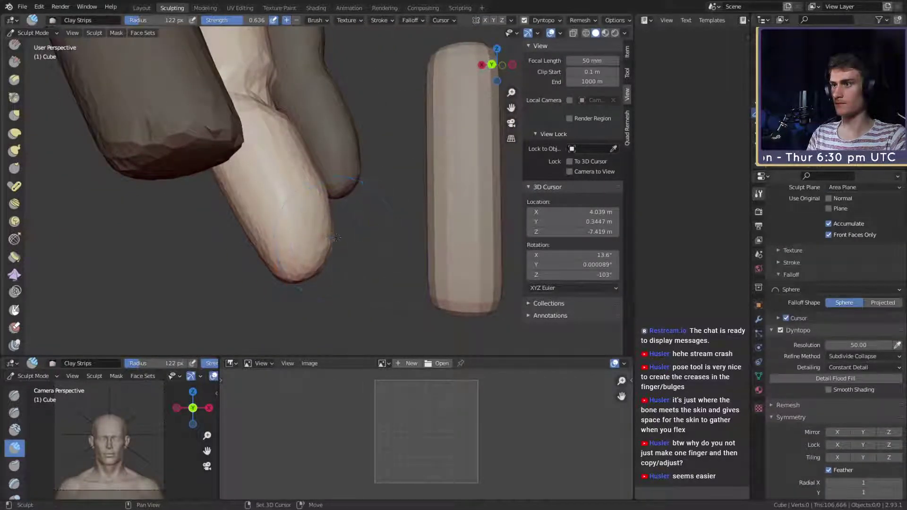
{"action": "mouse_move", "coordinate": [336, 238]}
{"action": "middle_mouse_down"}
{"action": "mouse_move", "coordinate": [318, 246]}
{"action": "mouse_move", "coordinate": [316, 200]}
{"action": "mouse_move", "coordinate": [283, 210]}
{"action": "mouse_move", "coordinate": [366, 226]}
{"action": "mouse_move", "coordinate": [407, 204]}
{"action": "middle_mouse_up"}
{"action": "key", "text": "f"}
{"action": "left_click", "coordinate": [281, 206]}
{"action": "key", "text": "f"}
{"action": "left_click", "coordinate": [348, 182]}
{"action": "mouse_move", "coordinate": [348, 182]}
{"action": "middle_mouse_down"}
{"action": "mouse_move", "coordinate": [284, 196]}
{"action": "mouse_move", "coordinate": [325, 176]}
{"action": "mouse_move", "coordinate": [391, 207]}
{"action": "mouse_move", "coordinate": [348, 194]}
{"action": "mouse_move", "coordinate": [281, 199]}
{"action": "middle_mouse_up"}
Step: Shape the middle finger's last joint from the back of the hand with the Grab brush at 165 px
{"action": "key", "text": "g"}
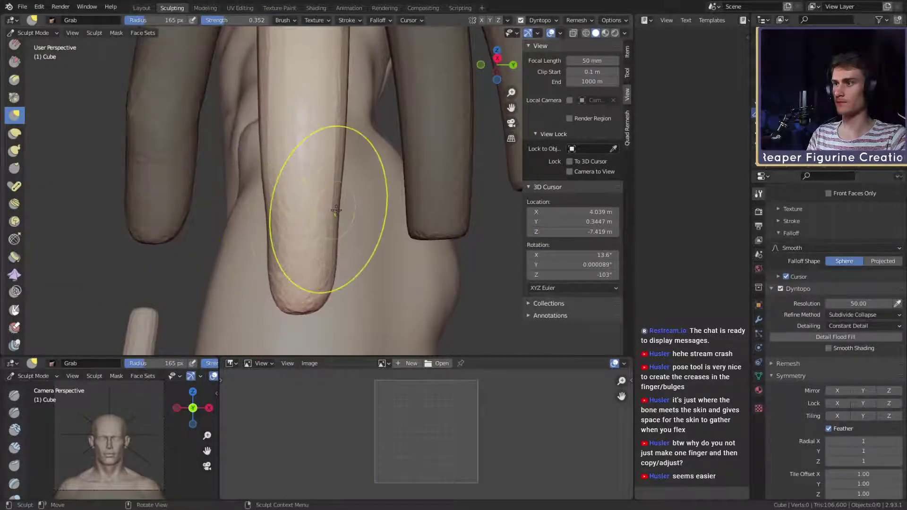
{"action": "mouse_move", "coordinate": [335, 210]}
{"action": "middle_mouse_down"}
{"action": "mouse_move", "coordinate": [329, 201]}
{"action": "mouse_move", "coordinate": [355, 217]}
{"action": "middle_mouse_up"}
{"action": "key", "text": "f"}
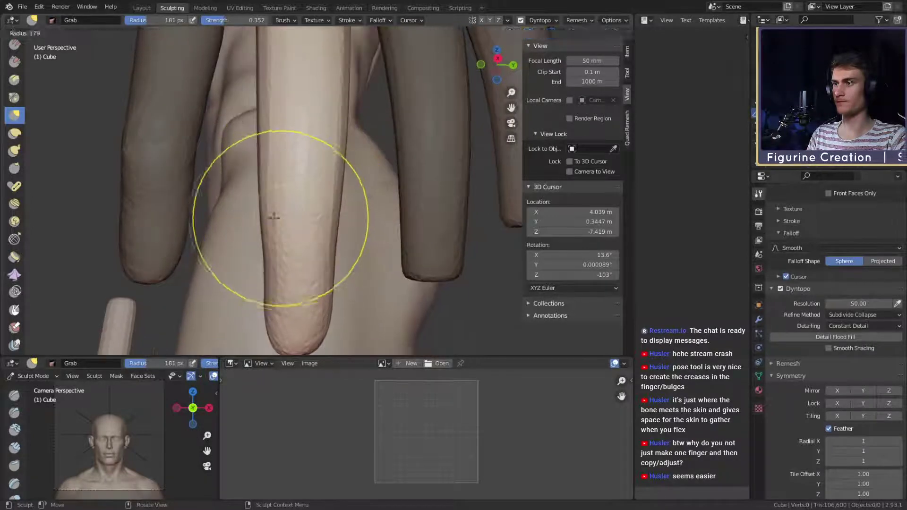
Step: Reshape the sides of the unmasked middle finger with the Grab brush, ending at a radius of 143 px
{"action": "left_click", "coordinate": [349, 218]}
{"action": "middle_click_drag", "start_coordinate": [269, 217], "coordinate": [274, 236]}
{"action": "mouse_move", "coordinate": [362, 215]}
{"action": "middle_mouse_down"}
{"action": "mouse_move", "coordinate": [416, 207]}
{"action": "mouse_move", "coordinate": [337, 198]}
{"action": "mouse_move", "coordinate": [330, 189]}
{"action": "mouse_move", "coordinate": [343, 186]}
{"action": "middle_mouse_up"}
{"action": "key", "text": "f"}
{"action": "left_click", "coordinate": [338, 185]}
{"action": "key", "text": "f"}
{"action": "left_click", "coordinate": [347, 186]}
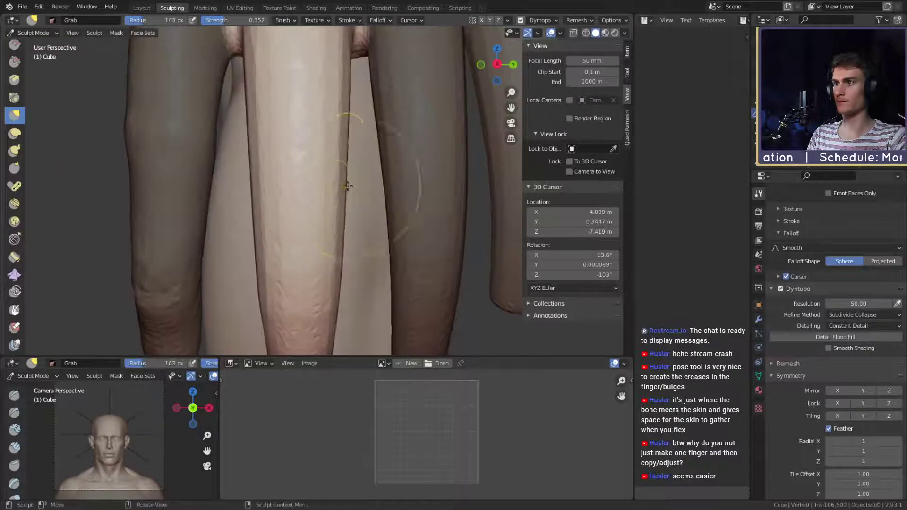
{"action": "mouse_move", "coordinate": [288, 182]}
{"action": "middle_mouse_down"}
{"action": "mouse_move", "coordinate": [313, 182]}
{"action": "mouse_move", "coordinate": [274, 186]}
{"action": "mouse_move", "coordinate": [308, 186]}
{"action": "mouse_move", "coordinate": [306, 169]}
{"action": "mouse_move", "coordinate": [304, 187]}
{"action": "mouse_move", "coordinate": [327, 192]}
{"action": "mouse_move", "coordinate": [289, 192]}
{"action": "mouse_move", "coordinate": [330, 199]}
{"action": "middle_mouse_up"}
Step: Build up the middle finger's middle knuckle with the Clay Strips brush, setting its radius to 86 px
{"action": "key", "text": "c"}
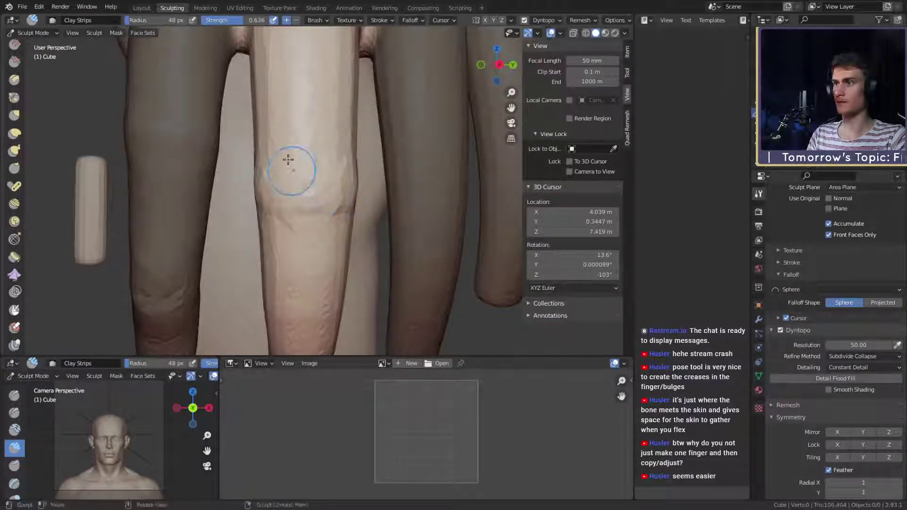
{"action": "mouse_move", "coordinate": [281, 163]}
{"action": "middle_mouse_down"}
{"action": "mouse_move", "coordinate": [310, 180]}
{"action": "mouse_move", "coordinate": [277, 182]}
{"action": "middle_mouse_up"}
{"action": "key", "text": "f"}
{"action": "left_click", "coordinate": [318, 153]}
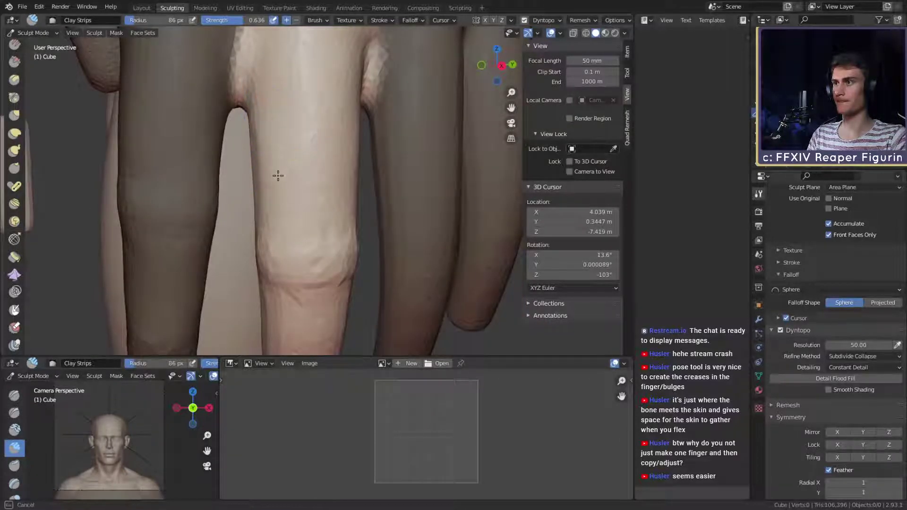
{"action": "middle_click_drag", "start_coordinate": [331, 130], "coordinate": [320, 201]}
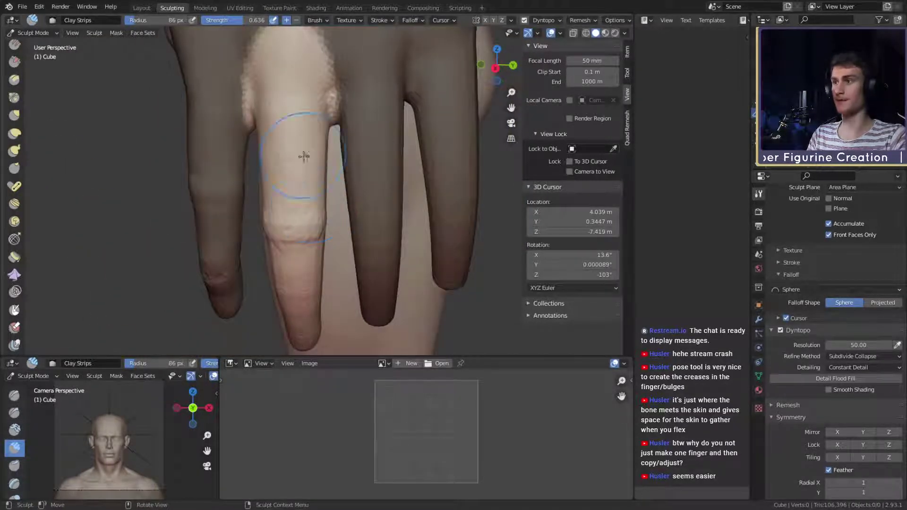
Step: Refine the area just above the middle finger's knuckle with Clay Strips at about 45 px radius
{"action": "scroll", "coordinate": [303, 156], "scroll_direction": "up", "scroll_amount": 3}
{"action": "key", "text": "f"}
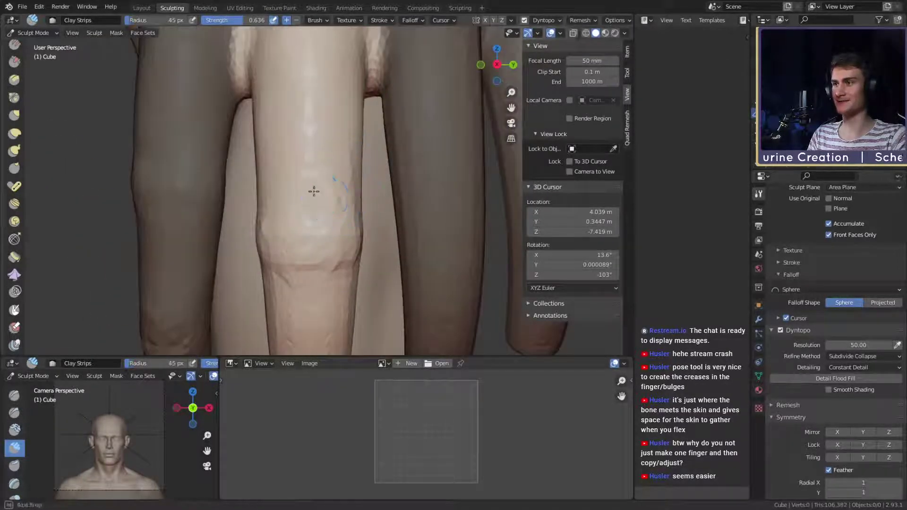
{"action": "key", "text": "f"}
{"action": "left_click", "coordinate": [340, 192]}
{"action": "mouse_move", "coordinate": [341, 192]}
{"action": "middle_mouse_down"}
{"action": "mouse_move", "coordinate": [361, 168]}
{"action": "mouse_move", "coordinate": [344, 204]}
{"action": "mouse_move", "coordinate": [406, 147]}
{"action": "mouse_move", "coordinate": [348, 155]}
{"action": "mouse_move", "coordinate": [344, 172]}
{"action": "middle_mouse_up"}
Step: Adjust the outline of the middle finger's last segment with the Grab brush at 155 px and 139 px radius
{"action": "key", "text": "g"}
{"action": "key", "text": "f"}
{"action": "left_click", "coordinate": [336, 203]}
{"action": "mouse_move", "coordinate": [337, 203]}
{"action": "middle_mouse_down"}
{"action": "mouse_move", "coordinate": [277, 219]}
{"action": "mouse_move", "coordinate": [307, 207]}
{"action": "mouse_move", "coordinate": [356, 127]}
{"action": "mouse_move", "coordinate": [373, 118]}
{"action": "mouse_move", "coordinate": [334, 121]}
{"action": "mouse_move", "coordinate": [337, 248]}
{"action": "middle_mouse_up"}
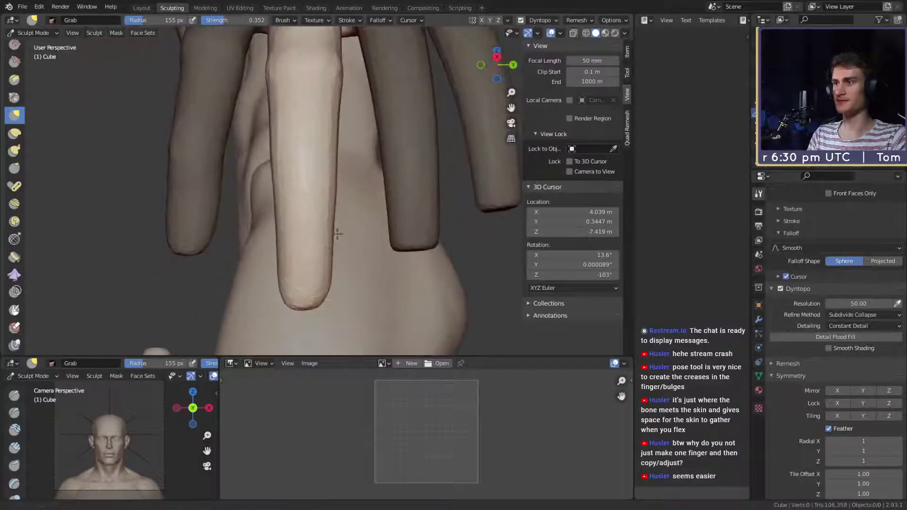
{"action": "key", "text": "f"}
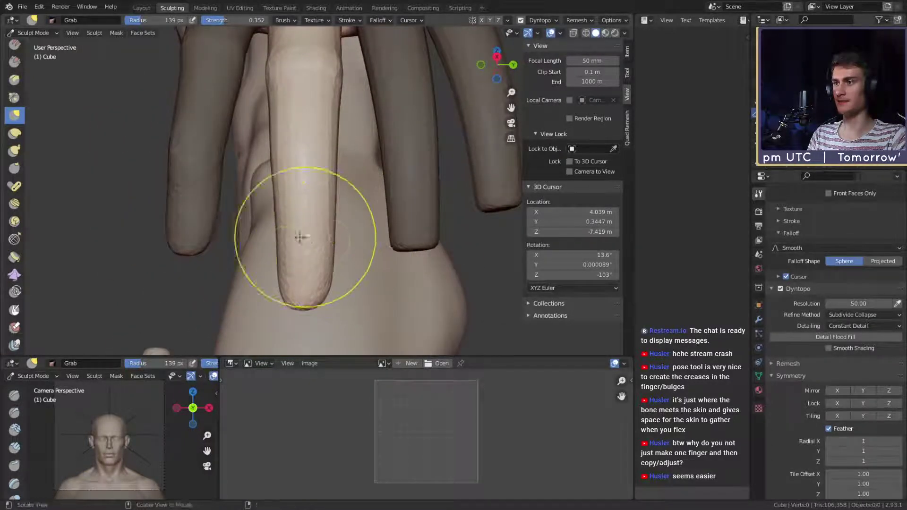
{"action": "left_click_drag", "start_coordinate": [300, 238], "coordinate": [303, 241], "text": "alt"}
Step: Adjust the sides of the middle fingertip with the Grab brush at a radius of 175 px
{"action": "key", "text": "f"}
{"action": "left_click", "coordinate": [284, 243]}
{"action": "mouse_move", "coordinate": [279, 241]}
{"action": "middle_mouse_down"}
{"action": "mouse_move", "coordinate": [289, 196]}
{"action": "mouse_move", "coordinate": [314, 220]}
{"action": "mouse_move", "coordinate": [350, 189]}
{"action": "middle_mouse_up"}
{"action": "key", "text": "f"}
{"action": "left_click", "coordinate": [312, 208]}
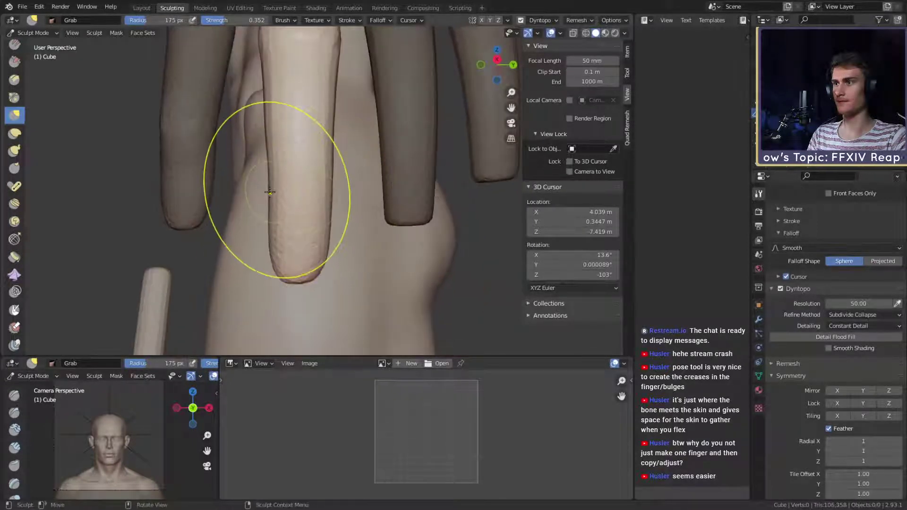
{"action": "mouse_move", "coordinate": [275, 190]}
{"action": "middle_mouse_down"}
{"action": "mouse_move", "coordinate": [304, 192]}
{"action": "mouse_move", "coordinate": [333, 222]}
{"action": "middle_mouse_up"}
Step: Reshape the middle finger from the knuckle down to the tip with the Grab brush at 196 px radius
{"action": "key", "text": "bracketleft"}
{"action": "key", "text": "bracketleft"}
{"action": "key", "text": "bracketleft"}
{"action": "key", "text": "f"}
{"action": "left_click", "coordinate": [352, 180]}
{"action": "middle_click_drag", "start_coordinate": [352, 180], "coordinate": [378, 178]}
{"action": "key", "text": "f"}
{"action": "left_click", "coordinate": [426, 178]}
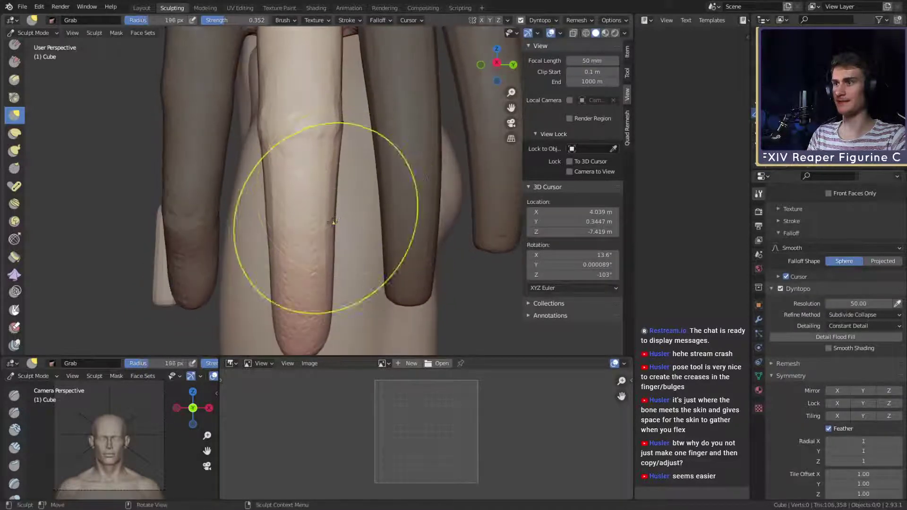
{"action": "middle_click_drag", "start_coordinate": [333, 221], "coordinate": [320, 196]}
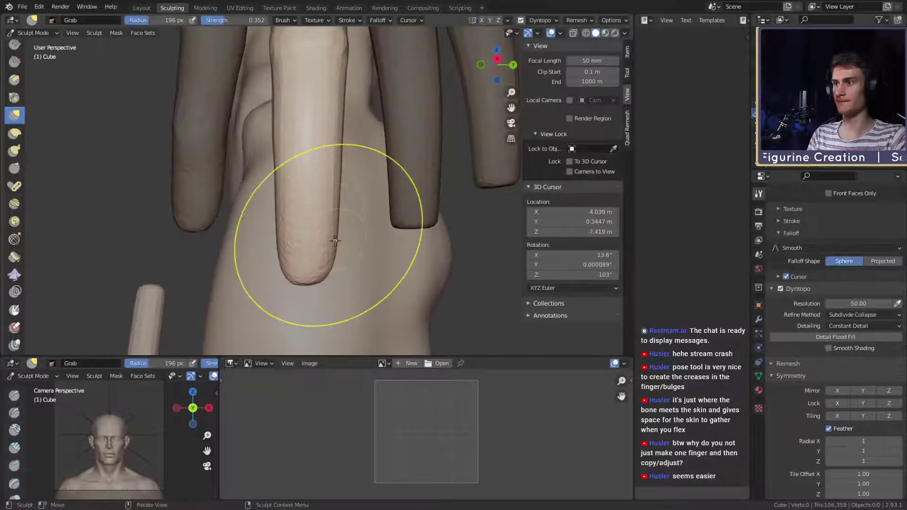
{"action": "middle_click_drag", "start_coordinate": [279, 253], "coordinate": [338, 123]}
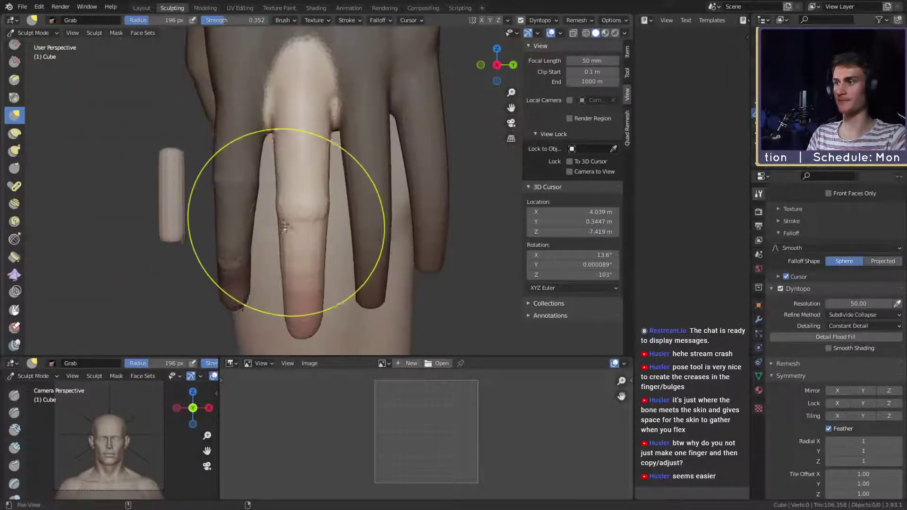
Step: Shape the side profile of the middle finger's first segment with the Grab brush at 142 px and 126 px radius
{"action": "mouse_move", "coordinate": [284, 228]}
{"action": "middle_mouse_down", "text": "shift"}
{"action": "mouse_move", "coordinate": [295, 118]}
{"action": "mouse_move", "coordinate": [304, 202]}
{"action": "mouse_move", "coordinate": [330, 174]}
{"action": "mouse_move", "coordinate": [331, 194]}
{"action": "mouse_move", "coordinate": [336, 162]}
{"action": "mouse_move", "coordinate": [328, 202]}
{"action": "mouse_move", "coordinate": [302, 118]}
{"action": "mouse_move", "coordinate": [420, 176]}
{"action": "middle_mouse_up", "text": "shift"}
{"action": "key", "text": "f"}
{"action": "left_click", "coordinate": [311, 162]}
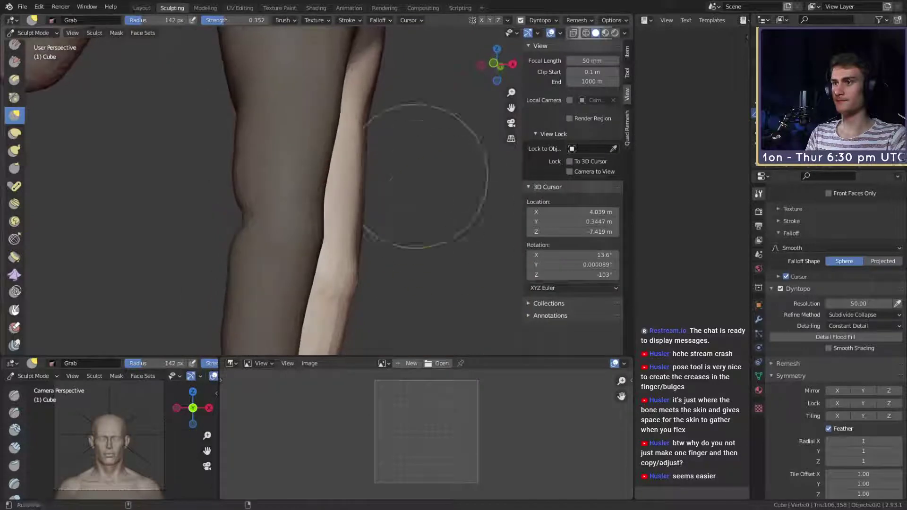
{"action": "middle_click_drag", "start_coordinate": [385, 123], "coordinate": [352, 188], "text": "shift"}
{"action": "key", "text": "f"}
{"action": "left_click", "coordinate": [348, 183]}
{"action": "key", "text": "f"}
{"action": "left_click", "coordinate": [342, 174]}
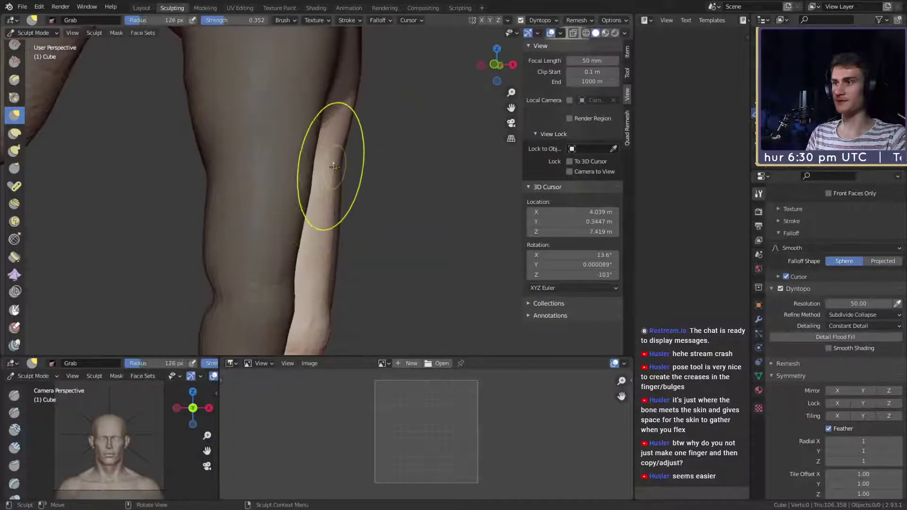
Step: Refine the side profile of the middle finger above its knuckle with the Grab brush at 113 px radius
{"action": "key", "text": "f"}
{"action": "left_click", "coordinate": [350, 174]}
{"action": "mouse_move", "coordinate": [348, 174]}
{"action": "left_mouse_down", "text": "alt"}
{"action": "mouse_move", "coordinate": [342, 126]}
{"action": "mouse_move", "coordinate": [332, 141]}
{"action": "left_mouse_up", "text": "alt"}
{"action": "key", "text": "f"}
{"action": "left_click", "coordinate": [334, 150]}
{"action": "key", "text": "f"}
{"action": "left_click", "coordinate": [332, 164]}
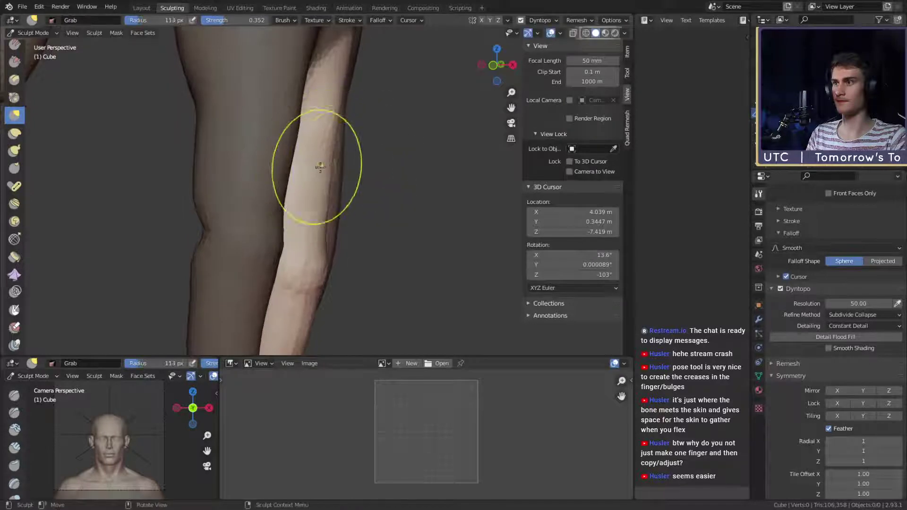
Step: Adjust the back of the middle finger near its base with the Grab brush, reducing the radius from 139 px to 80 px
{"action": "middle_click_drag", "start_coordinate": [333, 169], "coordinate": [243, 177]}
{"action": "key", "text": "f"}
{"action": "left_click", "coordinate": [299, 183]}
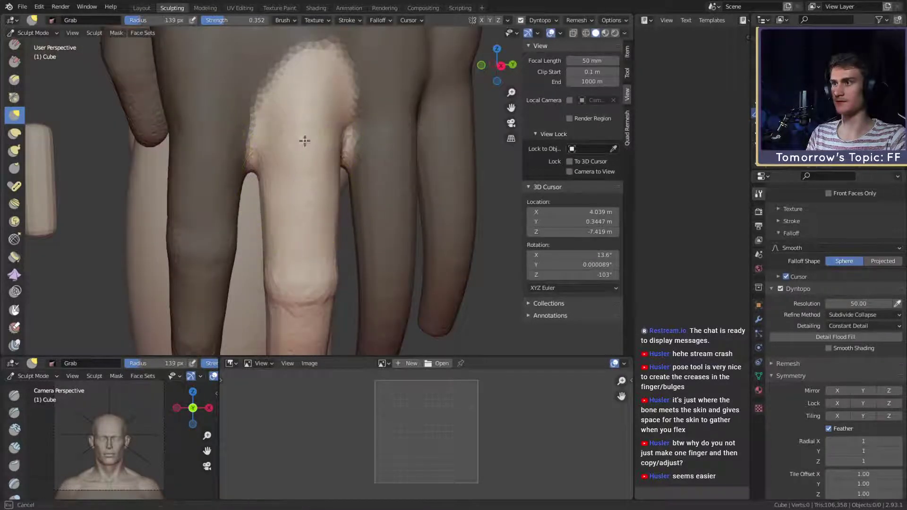
{"action": "key", "text": "f"}
{"action": "left_click", "coordinate": [314, 107]}
{"action": "mouse_move", "coordinate": [311, 202]}
{"action": "middle_mouse_down"}
{"action": "mouse_move", "coordinate": [391, 204]}
{"action": "mouse_move", "coordinate": [398, 177]}
{"action": "mouse_move", "coordinate": [301, 177]}
{"action": "middle_mouse_up"}
{"action": "key", "text": "f"}
{"action": "left_click", "coordinate": [307, 200]}
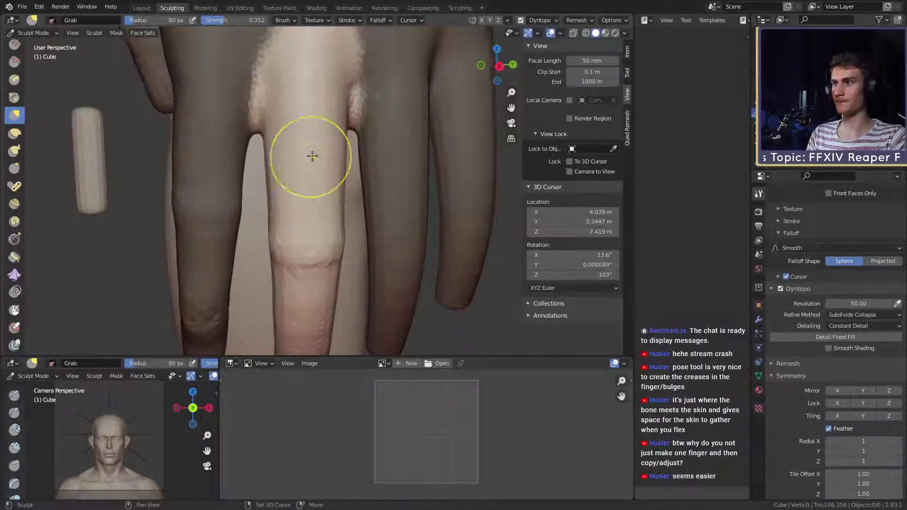
Step: Reshape the middle finger's segments around the knuckle with the Grab brush, raising the radius to 94 px
{"action": "left_click_drag", "start_coordinate": [310, 108], "coordinate": [309, 52], "text": "alt+shift"}
{"action": "left_click_drag", "start_coordinate": [309, 144], "coordinate": [307, 134], "text": "alt"}
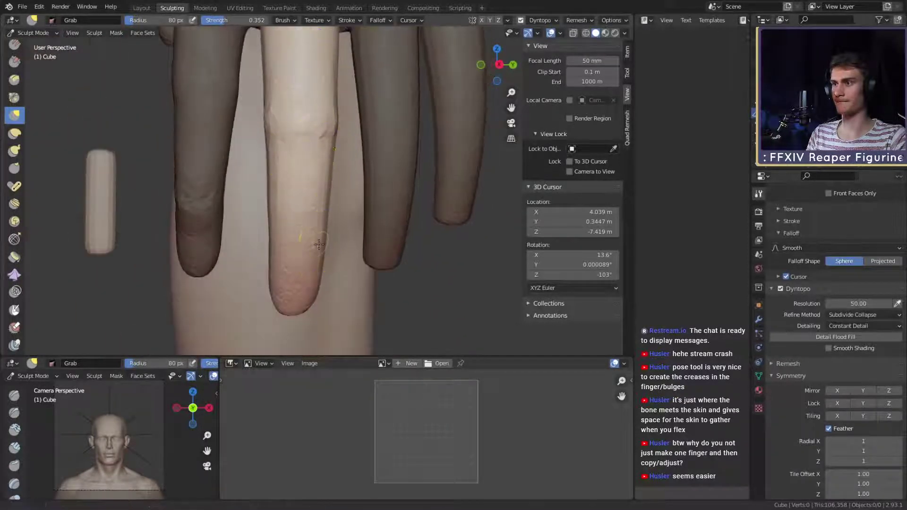
{"action": "middle_click_drag", "start_coordinate": [319, 245], "coordinate": [334, 201], "text": "ctrl"}
{"action": "middle_click_drag", "start_coordinate": [334, 200], "coordinate": [316, 194]}
{"action": "key", "text": "f"}
{"action": "left_click", "coordinate": [323, 191]}
Step: Refine the middle finger's side and rounded tip with the Grab brush, working down to 70 px radius
{"action": "left_click_drag", "start_coordinate": [343, 137], "coordinate": [341, 136]}
{"action": "middle_click_drag", "start_coordinate": [343, 236], "coordinate": [340, 284]}
{"action": "middle_click_drag", "start_coordinate": [340, 326], "coordinate": [305, 137]}
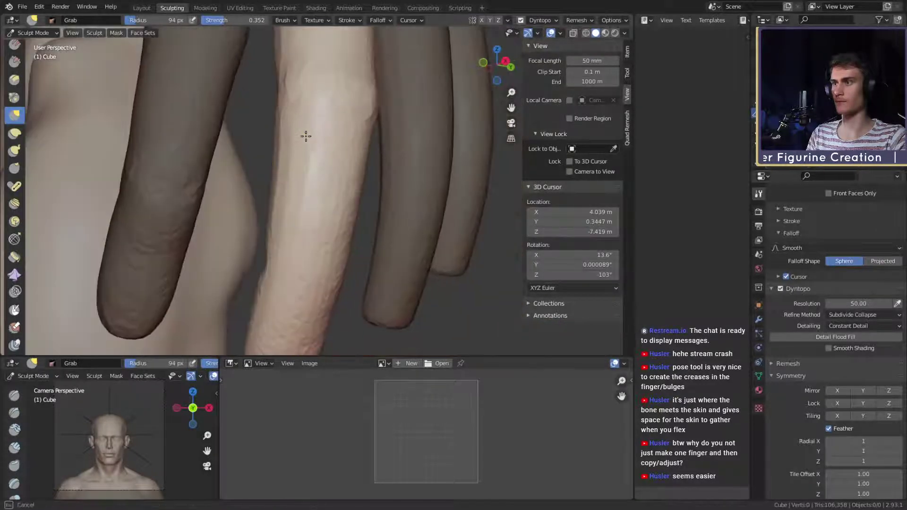
{"action": "mouse_move", "coordinate": [299, 239]}
{"action": "middle_mouse_down"}
{"action": "mouse_move", "coordinate": [318, 152]}
{"action": "mouse_move", "coordinate": [297, 196]}
{"action": "mouse_move", "coordinate": [320, 207]}
{"action": "mouse_move", "coordinate": [345, 193]}
{"action": "mouse_move", "coordinate": [315, 231]}
{"action": "middle_mouse_up"}
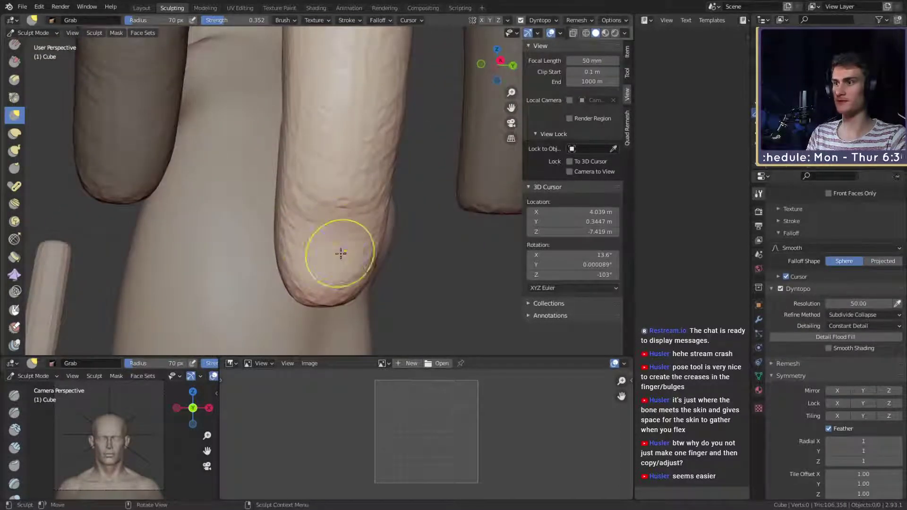
{"action": "mouse_move", "coordinate": [344, 273]}
{"action": "middle_mouse_down"}
{"action": "mouse_move", "coordinate": [363, 204]}
{"action": "mouse_move", "coordinate": [344, 203]}
{"action": "mouse_move", "coordinate": [238, 52]}
{"action": "middle_mouse_up"}
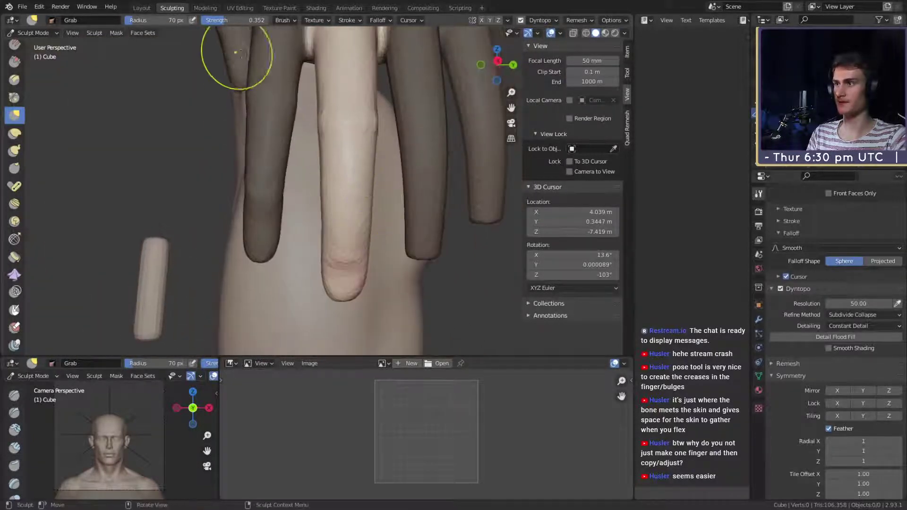
Step: Invert the mask to protect the middle finger and reshape the index fingertip with the Grab brush at 159 px radius
{"action": "key", "text": "ctrl+i"}
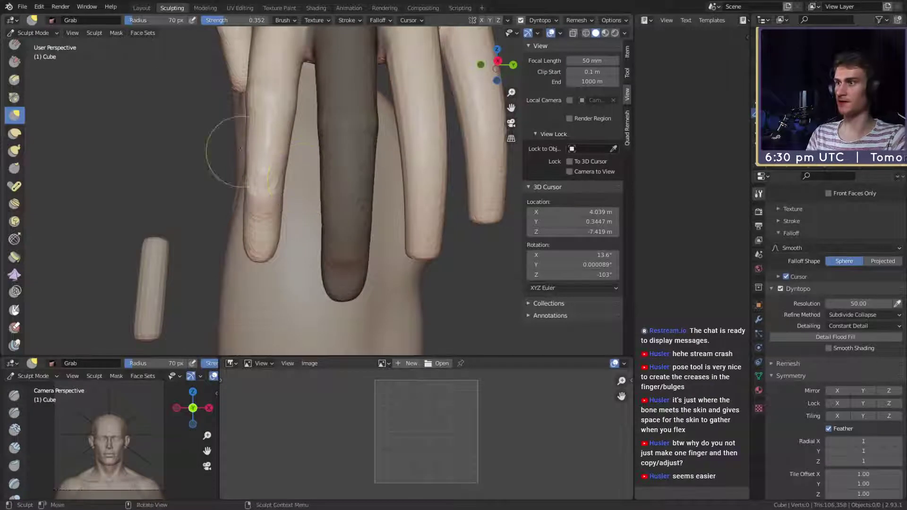
{"action": "mouse_move", "coordinate": [241, 149]}
{"action": "middle_mouse_down"}
{"action": "mouse_move", "coordinate": [340, 172]}
{"action": "mouse_move", "coordinate": [338, 226]}
{"action": "mouse_move", "coordinate": [330, 184]}
{"action": "mouse_move", "coordinate": [287, 170]}
{"action": "middle_mouse_up"}
{"action": "key", "text": "f"}
{"action": "left_click", "coordinate": [318, 235]}
{"action": "key", "text": "f"}
{"action": "left_click", "coordinate": [330, 184]}
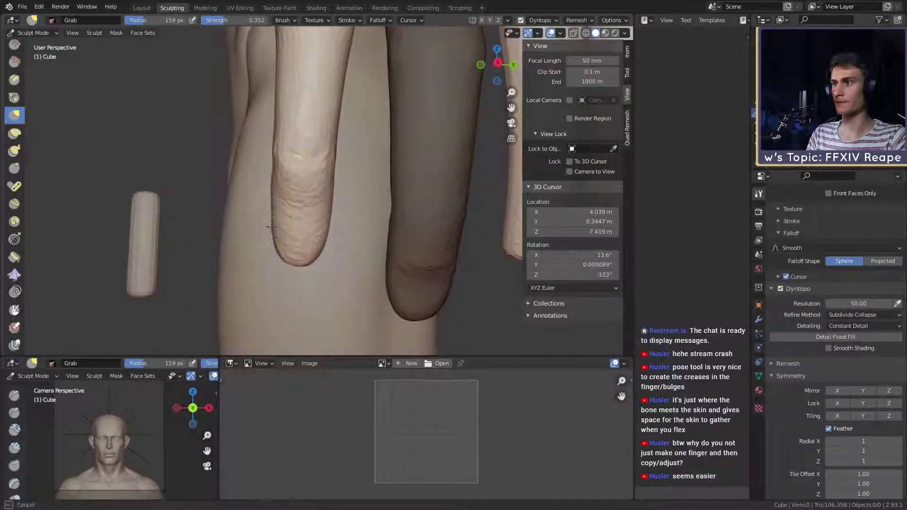
{"action": "left_click_drag", "start_coordinate": [273, 248], "coordinate": [323, 219]}
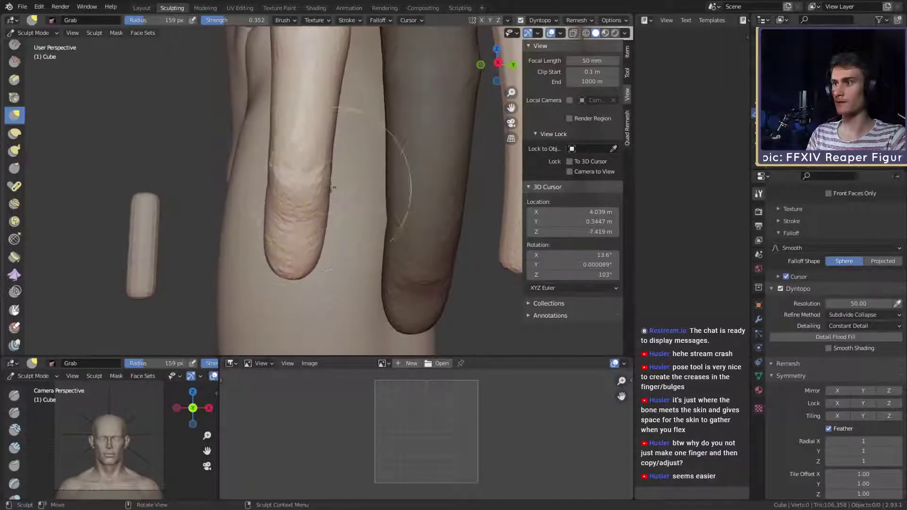
Step: Adjust the index finger's segments and last joint with the Grab brush at 172 px and 193 px radius
{"action": "mouse_move", "coordinate": [331, 188]}
{"action": "middle_mouse_down"}
{"action": "mouse_move", "coordinate": [304, 213]}
{"action": "mouse_move", "coordinate": [277, 214]}
{"action": "middle_mouse_up"}
{"action": "key", "text": "f"}
{"action": "left_click", "coordinate": [331, 211]}
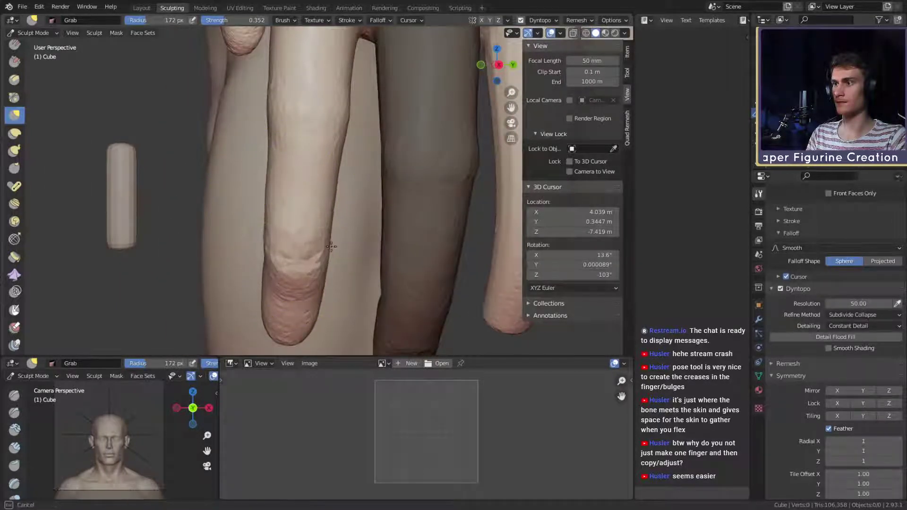
{"action": "mouse_move", "coordinate": [334, 185]}
{"action": "middle_mouse_down"}
{"action": "mouse_move", "coordinate": [334, 193]}
{"action": "mouse_move", "coordinate": [321, 185]}
{"action": "mouse_move", "coordinate": [349, 141]}
{"action": "mouse_move", "coordinate": [339, 131]}
{"action": "mouse_move", "coordinate": [293, 177]}
{"action": "mouse_move", "coordinate": [295, 156]}
{"action": "mouse_move", "coordinate": [327, 188]}
{"action": "mouse_move", "coordinate": [281, 187]}
{"action": "mouse_move", "coordinate": [299, 162]}
{"action": "mouse_move", "coordinate": [313, 243]}
{"action": "middle_mouse_up"}
{"action": "key", "text": "f"}
{"action": "left_click", "coordinate": [326, 184]}
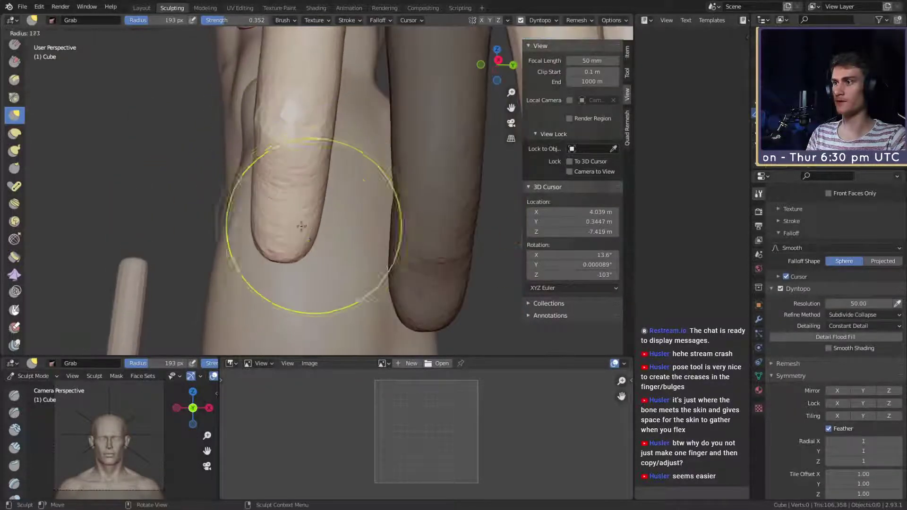
{"action": "middle_click_drag", "start_coordinate": [322, 205], "coordinate": [472, 227]}
Step: Clear the mask and build up the middle finger's last joint with Clay Strips at 34 px and 83 px radius
{"action": "middle_click_drag", "start_coordinate": [397, 162], "coordinate": [366, 208]}
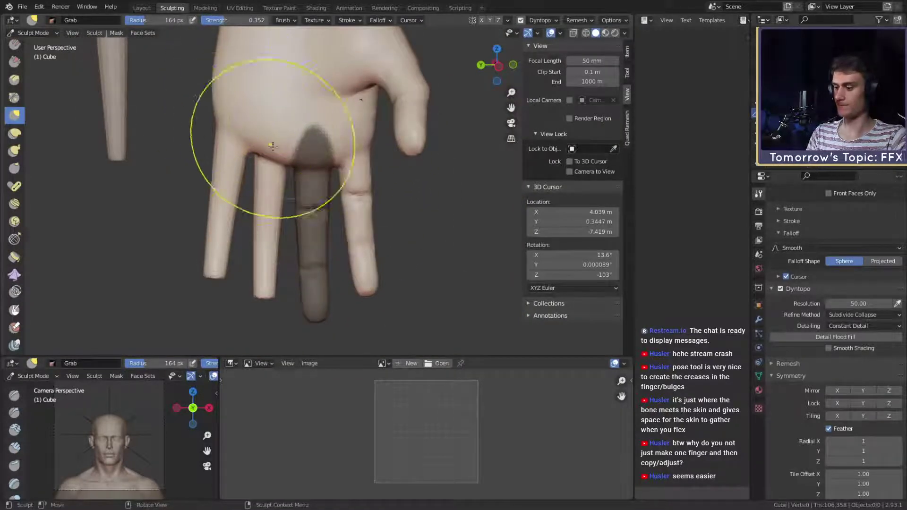
{"action": "mouse_move", "coordinate": [323, 205]}
{"action": "middle_mouse_down"}
{"action": "mouse_move", "coordinate": [307, 194]}
{"action": "mouse_move", "coordinate": [330, 196]}
{"action": "mouse_move", "coordinate": [334, 178]}
{"action": "middle_mouse_up"}
{"action": "scroll", "coordinate": [307, 194], "scroll_direction": "up", "scroll_amount": 4}
{"action": "mouse_move", "coordinate": [323, 227]}
{"action": "middle_mouse_down"}
{"action": "mouse_move", "coordinate": [334, 249]}
{"action": "mouse_move", "coordinate": [328, 218]}
{"action": "middle_mouse_up"}
{"action": "mouse_move", "coordinate": [333, 266]}
{"action": "middle_mouse_down"}
{"action": "mouse_move", "coordinate": [373, 160]}
{"action": "mouse_move", "coordinate": [397, 176]}
{"action": "mouse_move", "coordinate": [297, 201]}
{"action": "mouse_move", "coordinate": [338, 211]}
{"action": "middle_mouse_up"}
{"action": "key", "text": "c"}
{"action": "key", "text": "f"}
{"action": "left_click", "coordinate": [316, 218]}
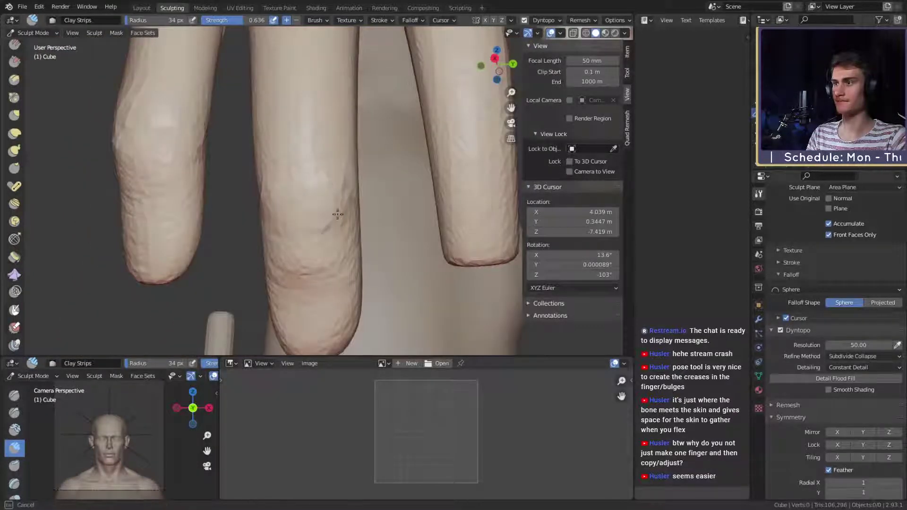
{"action": "key", "text": "f"}
{"action": "left_click", "coordinate": [294, 230]}
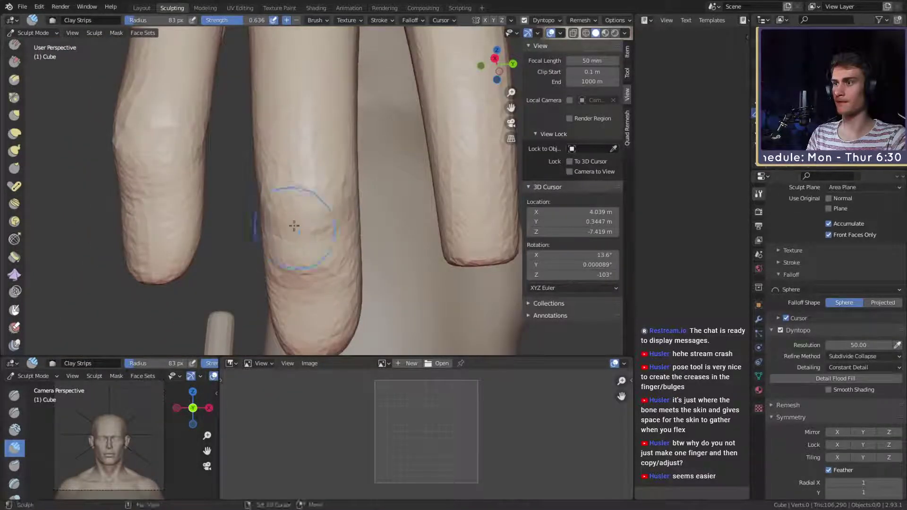
{"action": "mouse_move", "coordinate": [307, 174]}
{"action": "middle_mouse_down"}
{"action": "mouse_move", "coordinate": [335, 179]}
{"action": "mouse_move", "coordinate": [326, 182]}
{"action": "middle_mouse_up"}
Step: Adjust the shape of the middle finger and its neighbours with the Grab brush at 110 px and 158 px radius
{"action": "key", "text": "g"}
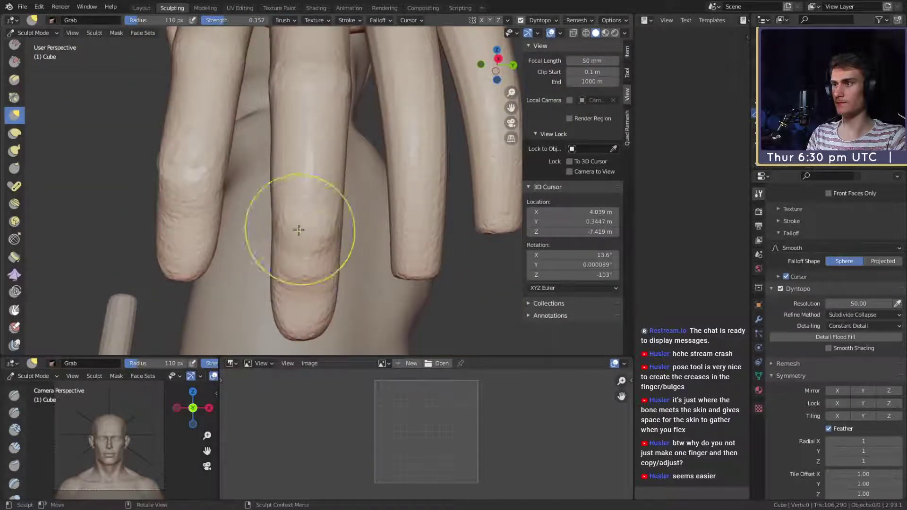
{"action": "middle_click_drag", "start_coordinate": [300, 229], "coordinate": [312, 227]}
{"action": "scroll", "coordinate": [364, 243], "scroll_direction": "up", "scroll_amount": 2}
{"action": "mouse_move", "coordinate": [377, 215]}
{"action": "middle_mouse_down"}
{"action": "mouse_move", "coordinate": [365, 242]}
{"action": "mouse_move", "coordinate": [239, 263]}
{"action": "mouse_move", "coordinate": [281, 255]}
{"action": "mouse_move", "coordinate": [310, 228]}
{"action": "mouse_move", "coordinate": [387, 219]}
{"action": "mouse_move", "coordinate": [397, 246]}
{"action": "mouse_move", "coordinate": [313, 192]}
{"action": "mouse_move", "coordinate": [344, 233]}
{"action": "mouse_move", "coordinate": [407, 224]}
{"action": "mouse_move", "coordinate": [405, 236]}
{"action": "mouse_move", "coordinate": [320, 221]}
{"action": "middle_mouse_up"}
{"action": "key", "text": "f"}
{"action": "left_click", "coordinate": [353, 247]}
{"action": "key", "text": "f"}
{"action": "left_click", "coordinate": [423, 226]}
{"action": "scroll", "coordinate": [320, 221], "scroll_direction": "up", "scroll_amount": 3}
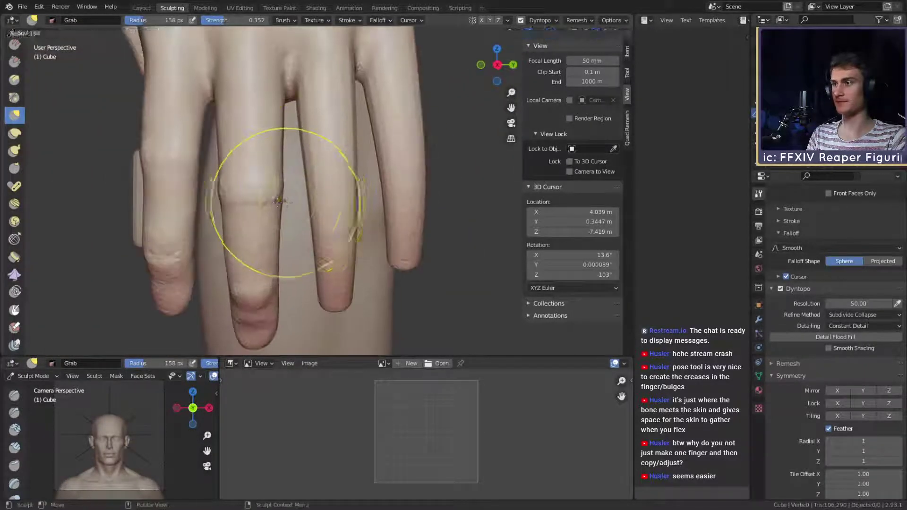
{"action": "mouse_move", "coordinate": [273, 202]}
{"action": "middle_mouse_down"}
{"action": "mouse_move", "coordinate": [288, 213]}
{"action": "mouse_move", "coordinate": [267, 213]}
{"action": "mouse_move", "coordinate": [303, 223]}
{"action": "mouse_move", "coordinate": [316, 215]}
{"action": "mouse_move", "coordinate": [322, 248]}
{"action": "middle_mouse_up"}
Step: Crease the web between the middle and ring fingers, then touch up with Clay Strips at 38 px radius
{"action": "mouse_move", "coordinate": [293, 201]}
{"action": "middle_mouse_down"}
{"action": "mouse_move", "coordinate": [348, 192]}
{"action": "mouse_move", "coordinate": [236, 93]}
{"action": "middle_mouse_up"}
{"action": "middle_click_drag", "start_coordinate": [342, 144], "coordinate": [324, 178], "text": "shift"}
{"action": "key", "text": "shift+c"}
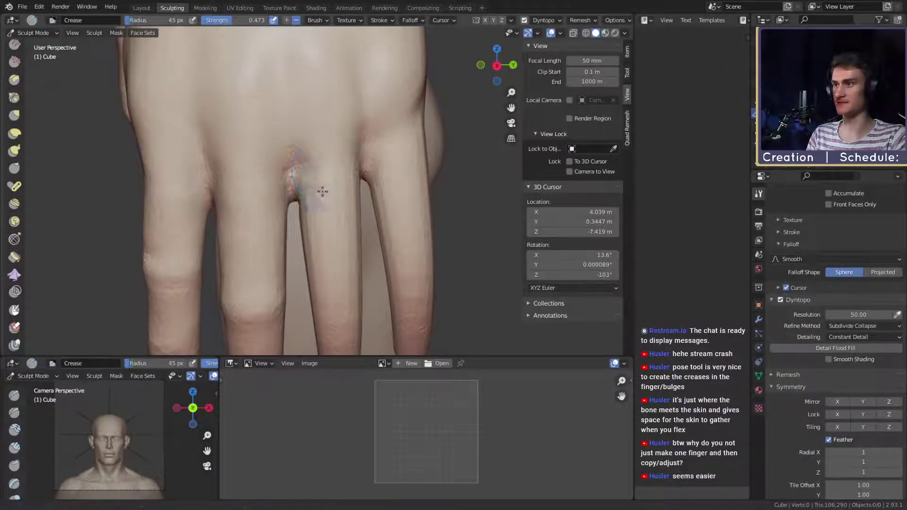
{"action": "scroll", "coordinate": [320, 192], "scroll_direction": "up", "scroll_amount": 3}
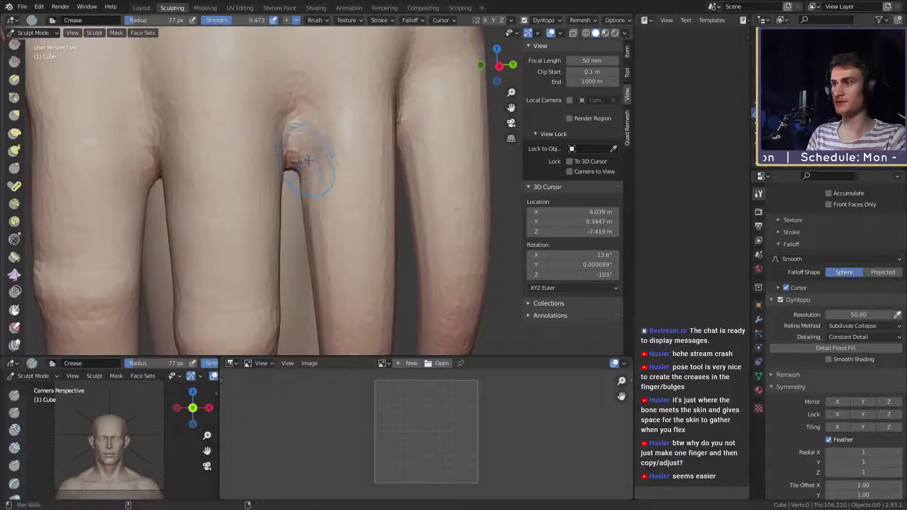
{"action": "middle_click_drag", "start_coordinate": [299, 163], "coordinate": [284, 168]}
{"action": "scroll", "coordinate": [292, 170], "scroll_direction": "down", "scroll_amount": 4}
{"action": "mouse_move", "coordinate": [354, 202]}
{"action": "middle_mouse_down"}
{"action": "mouse_move", "coordinate": [333, 137]}
{"action": "mouse_move", "coordinate": [339, 239]}
{"action": "mouse_move", "coordinate": [320, 201]}
{"action": "middle_mouse_up"}
{"action": "scroll", "coordinate": [324, 196], "scroll_direction": "up", "scroll_amount": 5}
{"action": "key", "text": "shift+c"}
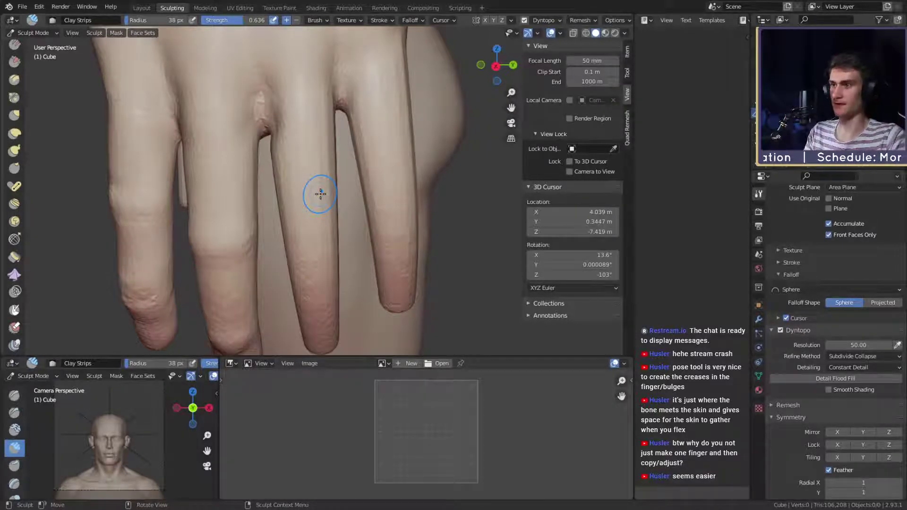
{"action": "mouse_move", "coordinate": [334, 194]}
{"action": "middle_mouse_down"}
{"action": "mouse_move", "coordinate": [358, 196]}
{"action": "mouse_move", "coordinate": [340, 189]}
{"action": "mouse_move", "coordinate": [332, 205]}
{"action": "mouse_move", "coordinate": [324, 184]}
{"action": "mouse_move", "coordinate": [277, 199]}
{"action": "mouse_move", "coordinate": [263, 179]}
{"action": "mouse_move", "coordinate": [297, 181]}
{"action": "middle_mouse_up"}
Step: Reshape the back of the index finger at its middle knuckle with the Grab brush at 187 px radius
{"action": "key", "text": "g"}
{"action": "key", "text": "f"}
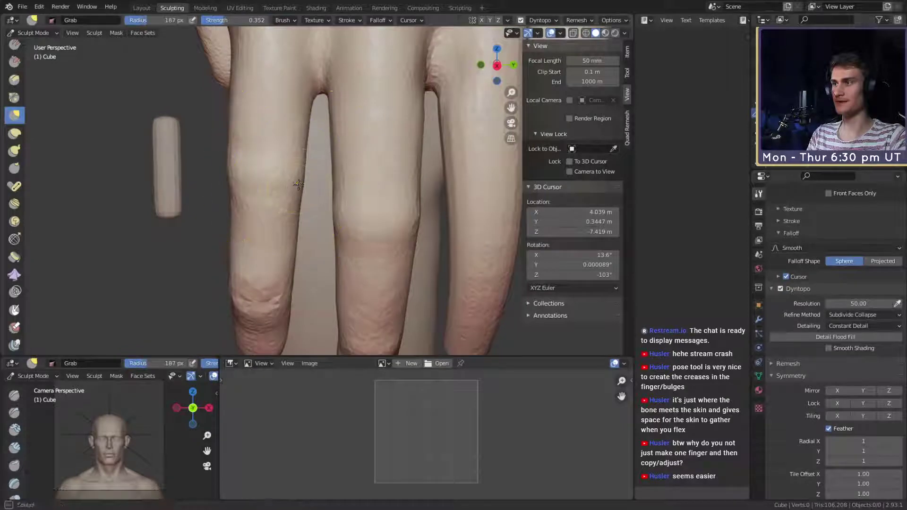
{"action": "left_click", "coordinate": [297, 184]}
{"action": "left_click_drag", "start_coordinate": [296, 186], "coordinate": [300, 185]}
Step: Reshape the palm side of the index finger around its middle joint with the Grab brush at 170 px radius
{"action": "mouse_move", "coordinate": [276, 183]}
{"action": "middle_mouse_down", "text": "shift"}
{"action": "mouse_move", "coordinate": [312, 196]}
{"action": "mouse_move", "coordinate": [361, 182]}
{"action": "middle_mouse_up", "text": "shift"}
{"action": "key", "text": "f"}
{"action": "left_click", "coordinate": [294, 196]}
{"action": "key", "text": "f"}
{"action": "left_click", "coordinate": [298, 188]}
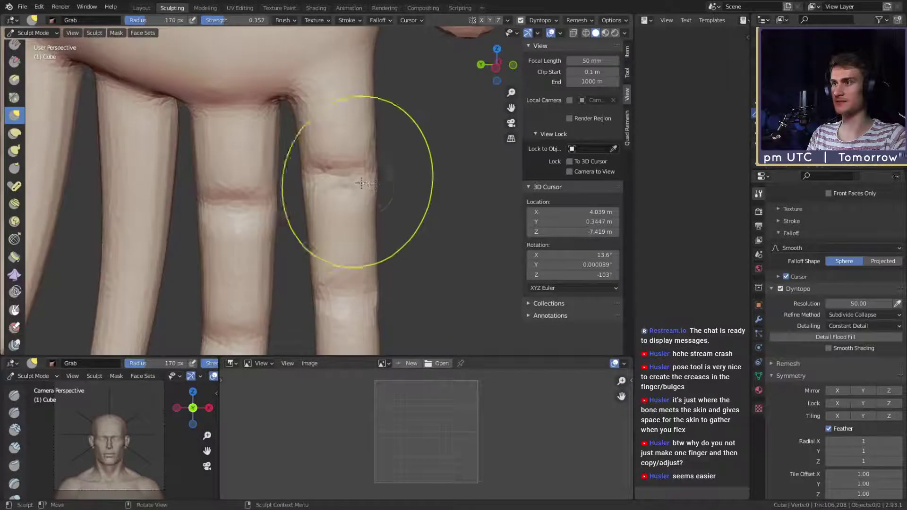
{"action": "key", "text": "f"}
{"action": "left_click", "coordinate": [314, 182]}
{"action": "middle_click_drag", "start_coordinate": [319, 194], "coordinate": [381, 222]}
{"action": "key", "text": "f"}
{"action": "mouse_move", "coordinate": [304, 203]}
{"action": "middle_mouse_down"}
{"action": "mouse_move", "coordinate": [406, 216]}
{"action": "mouse_move", "coordinate": [295, 200]}
{"action": "mouse_move", "coordinate": [364, 196]}
{"action": "mouse_move", "coordinate": [334, 201]}
{"action": "middle_mouse_up"}
{"action": "left_click", "coordinate": [310, 210]}
{"action": "mouse_move", "coordinate": [372, 235]}
{"action": "middle_mouse_down"}
{"action": "mouse_move", "coordinate": [341, 198]}
{"action": "mouse_move", "coordinate": [336, 245]}
{"action": "mouse_move", "coordinate": [349, 239]}
{"action": "mouse_move", "coordinate": [315, 222]}
{"action": "middle_mouse_up"}
Step: Build up the ring finger's middle knuckle on the back of the hand with Clay Strips at 97 px and 36 px radius
{"action": "key", "text": "c"}
{"action": "key", "text": "f"}
{"action": "left_click", "coordinate": [340, 237]}
{"action": "mouse_move", "coordinate": [327, 266]}
{"action": "middle_mouse_down"}
{"action": "mouse_move", "coordinate": [427, 233]}
{"action": "mouse_move", "coordinate": [395, 162]}
{"action": "mouse_move", "coordinate": [338, 234]}
{"action": "mouse_move", "coordinate": [326, 233]}
{"action": "mouse_move", "coordinate": [350, 172]}
{"action": "middle_mouse_up"}
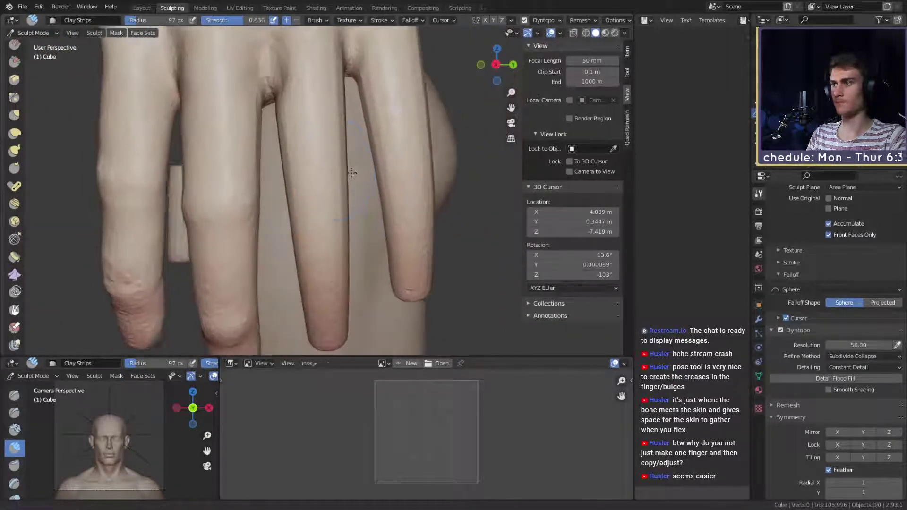
{"action": "mouse_move", "coordinate": [286, 170]}
{"action": "middle_mouse_down", "text": "ctrl"}
{"action": "mouse_move", "coordinate": [314, 202]}
{"action": "mouse_move", "coordinate": [314, 189]}
{"action": "mouse_move", "coordinate": [297, 194]}
{"action": "mouse_move", "coordinate": [342, 205]}
{"action": "mouse_move", "coordinate": [355, 194]}
{"action": "middle_mouse_up", "text": "ctrl"}
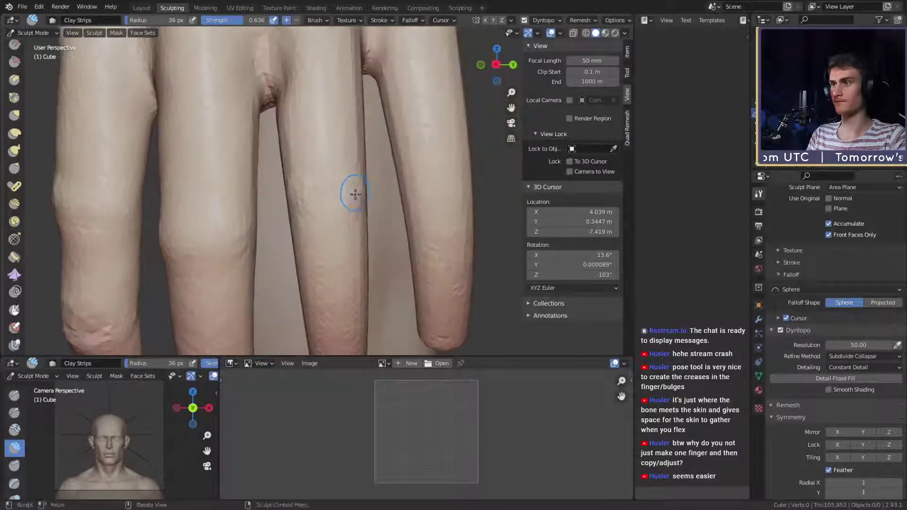
{"action": "mouse_move", "coordinate": [291, 181]}
{"action": "middle_mouse_down"}
{"action": "mouse_move", "coordinate": [323, 188]}
{"action": "mouse_move", "coordinate": [268, 202]}
{"action": "mouse_move", "coordinate": [290, 192]}
{"action": "mouse_move", "coordinate": [408, 191]}
{"action": "mouse_move", "coordinate": [285, 192]}
{"action": "mouse_move", "coordinate": [325, 193]}
{"action": "mouse_move", "coordinate": [318, 187]}
{"action": "middle_mouse_up"}
Step: Carve and smooth the palm-side creases of the ring finger's joints with the Crease brush at 42, 77 and 28 px radius
{"action": "key", "text": "shift+c"}
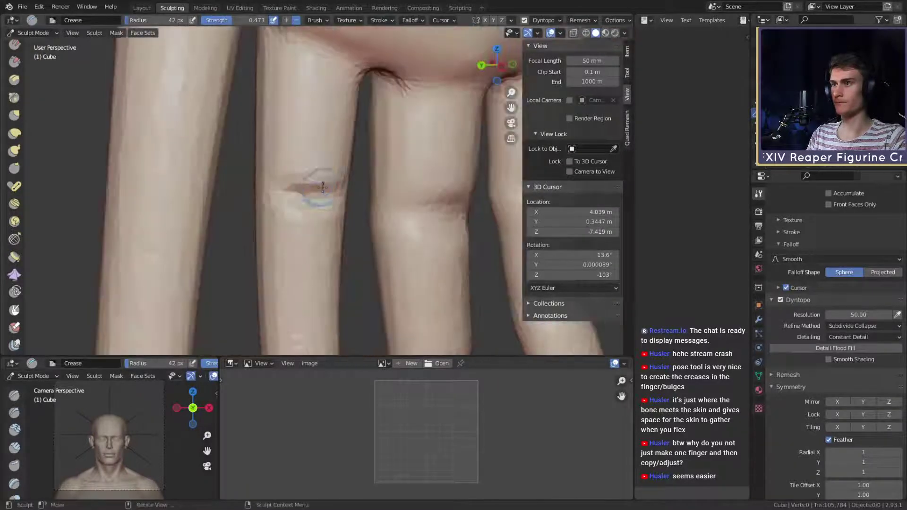
{"action": "left_click_drag", "start_coordinate": [318, 187], "coordinate": [307, 190]}
{"action": "mouse_move", "coordinate": [307, 190]}
{"action": "middle_mouse_down"}
{"action": "mouse_move", "coordinate": [336, 195]}
{"action": "mouse_move", "coordinate": [327, 205]}
{"action": "middle_mouse_up"}
{"action": "left_click_drag", "start_coordinate": [291, 190], "coordinate": [317, 195], "text": "shift"}
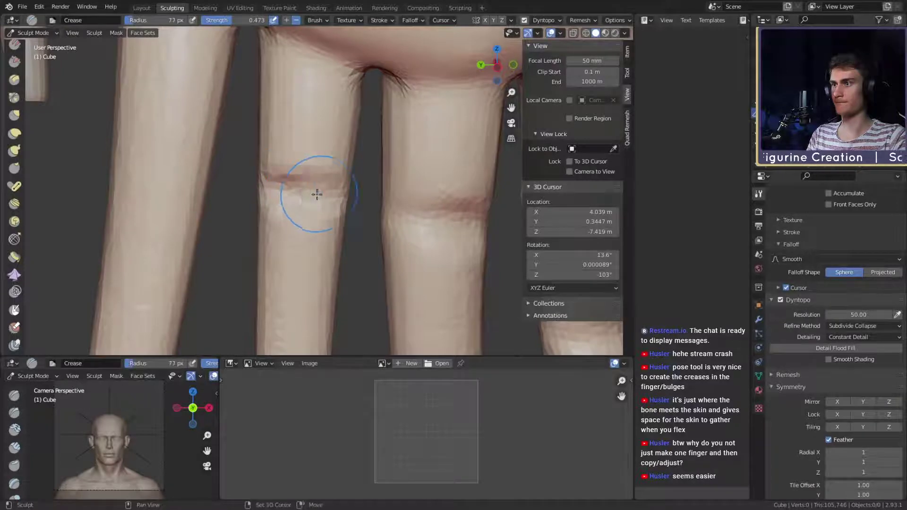
{"action": "mouse_move", "coordinate": [298, 195]}
{"action": "middle_mouse_down"}
{"action": "mouse_move", "coordinate": [369, 198]}
{"action": "mouse_move", "coordinate": [432, 219]}
{"action": "mouse_move", "coordinate": [295, 191]}
{"action": "mouse_move", "coordinate": [356, 166]}
{"action": "mouse_move", "coordinate": [368, 180]}
{"action": "mouse_move", "coordinate": [367, 162]}
{"action": "mouse_move", "coordinate": [382, 213]}
{"action": "mouse_move", "coordinate": [356, 152]}
{"action": "mouse_move", "coordinate": [346, 178]}
{"action": "mouse_move", "coordinate": [336, 186]}
{"action": "mouse_move", "coordinate": [330, 176]}
{"action": "mouse_move", "coordinate": [324, 192]}
{"action": "middle_mouse_up"}
{"action": "scroll", "coordinate": [330, 188], "scroll_direction": "up", "scroll_amount": 3}
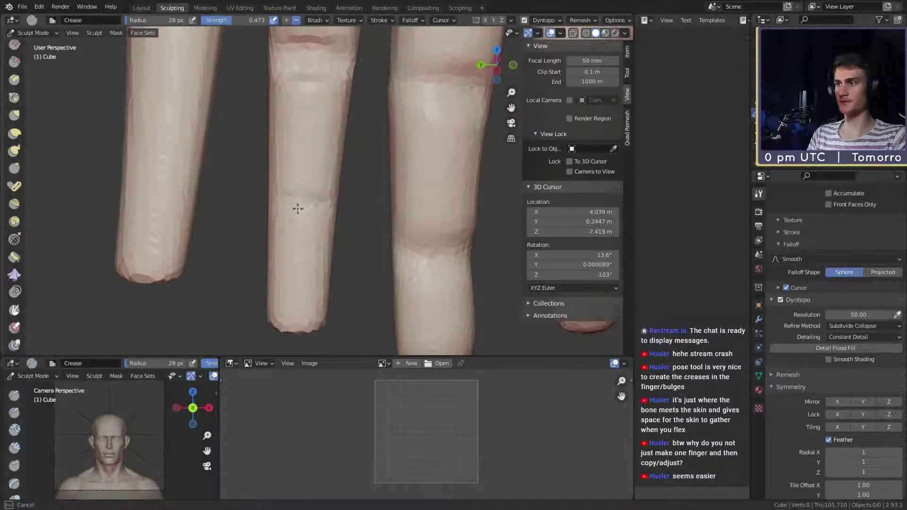
Step: Adjust the ring finger's palm-side contour between its two creases with the Grab brush at 72 px and 166 px radius
{"action": "mouse_move", "coordinate": [321, 195]}
{"action": "middle_mouse_down"}
{"action": "mouse_move", "coordinate": [364, 204]}
{"action": "mouse_move", "coordinate": [349, 178]}
{"action": "mouse_move", "coordinate": [366, 185]}
{"action": "mouse_move", "coordinate": [198, 190]}
{"action": "middle_mouse_up"}
{"action": "key", "text": "g"}
{"action": "key", "text": "f"}
{"action": "left_click", "coordinate": [376, 164]}
{"action": "key", "text": "f"}
{"action": "left_click", "coordinate": [257, 182]}
{"action": "middle_click_drag", "start_coordinate": [264, 181], "coordinate": [325, 178]}
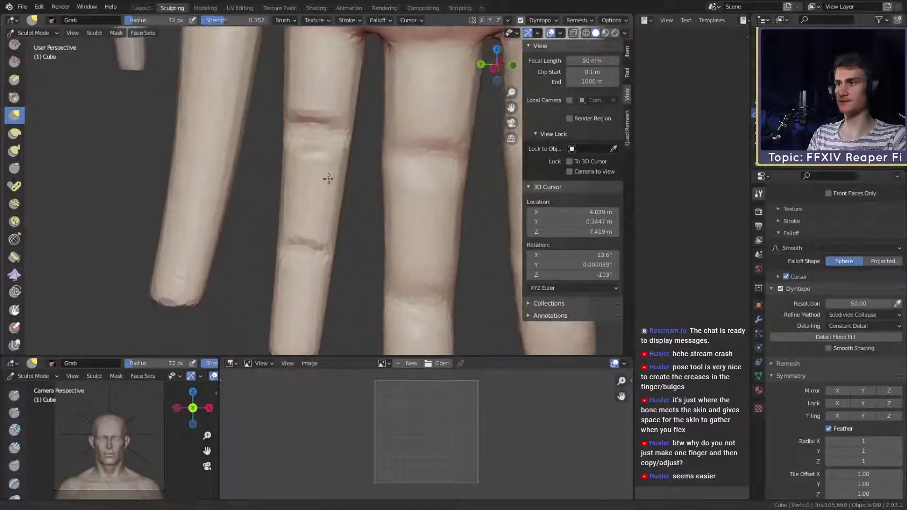
{"action": "key", "text": "f"}
{"action": "left_click", "coordinate": [337, 161]}
{"action": "scroll", "coordinate": [338, 158], "scroll_direction": "down", "scroll_amount": 1}
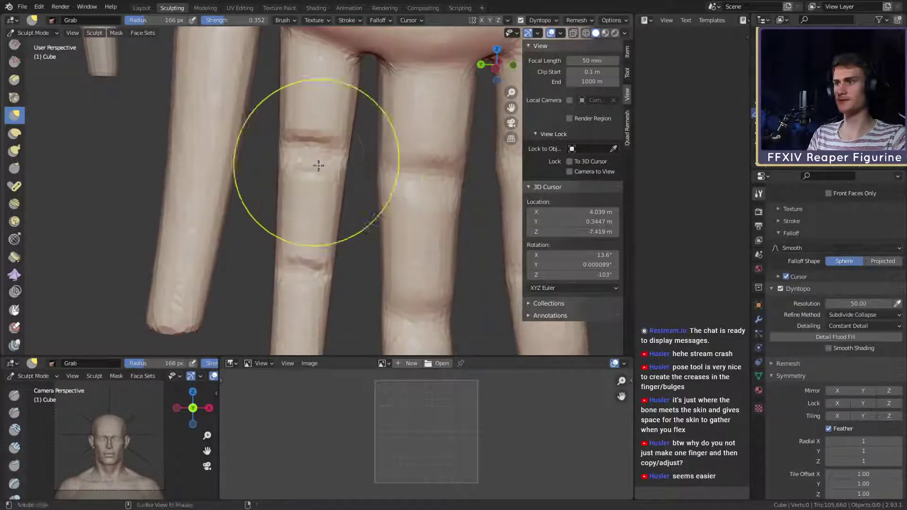
{"action": "key", "text": "f"}
{"action": "left_click", "coordinate": [316, 164]}
Step: Add volume to the back of the ring finger's last joint with Clay Strips at 29 px radius
{"action": "mouse_move", "coordinate": [316, 164]}
{"action": "middle_mouse_down"}
{"action": "mouse_move", "coordinate": [324, 158]}
{"action": "mouse_move", "coordinate": [304, 158]}
{"action": "mouse_move", "coordinate": [319, 178]}
{"action": "mouse_move", "coordinate": [327, 172]}
{"action": "mouse_move", "coordinate": [305, 181]}
{"action": "mouse_move", "coordinate": [308, 208]}
{"action": "mouse_move", "coordinate": [334, 217]}
{"action": "mouse_move", "coordinate": [293, 193]}
{"action": "mouse_move", "coordinate": [313, 202]}
{"action": "mouse_move", "coordinate": [417, 178]}
{"action": "mouse_move", "coordinate": [345, 196]}
{"action": "mouse_move", "coordinate": [345, 205]}
{"action": "mouse_move", "coordinate": [307, 206]}
{"action": "middle_mouse_up"}
{"action": "key", "text": "f"}
{"action": "left_click", "coordinate": [303, 204]}
{"action": "key", "text": "c"}
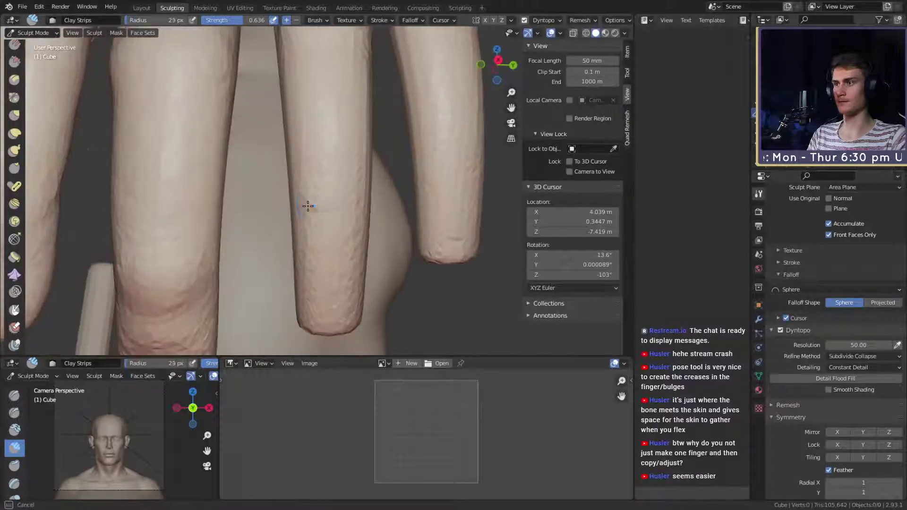
Step: Round off the ring finger's blunt tip with Clay Strips, varying the radius between 62 px and 99 px
{"action": "mouse_move", "coordinate": [361, 196]}
{"action": "middle_mouse_down"}
{"action": "mouse_move", "coordinate": [334, 172]}
{"action": "mouse_move", "coordinate": [361, 197]}
{"action": "mouse_move", "coordinate": [292, 235]}
{"action": "mouse_move", "coordinate": [304, 198]}
{"action": "mouse_move", "coordinate": [302, 217]}
{"action": "middle_mouse_up"}
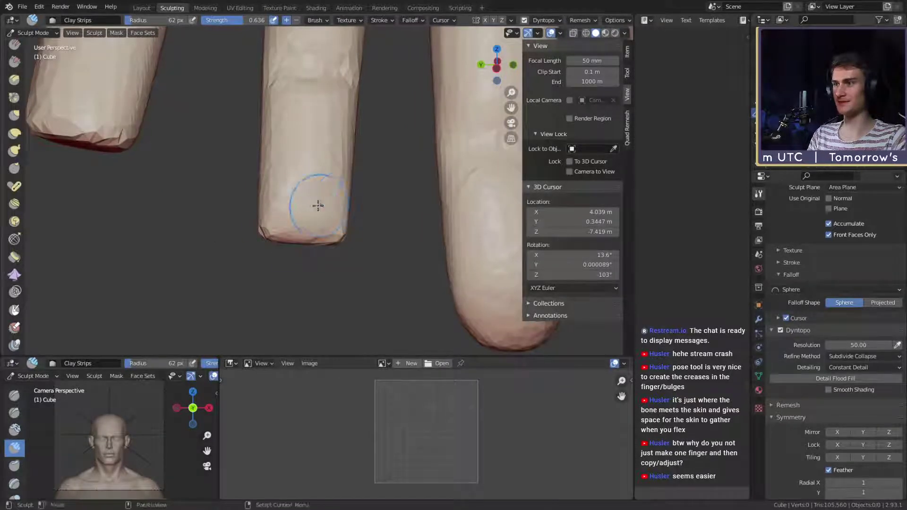
{"action": "mouse_move", "coordinate": [333, 225]}
{"action": "middle_mouse_down"}
{"action": "mouse_move", "coordinate": [324, 233]}
{"action": "mouse_move", "coordinate": [315, 220]}
{"action": "middle_mouse_up"}
{"action": "middle_click_drag", "start_coordinate": [343, 262], "coordinate": [295, 230]}
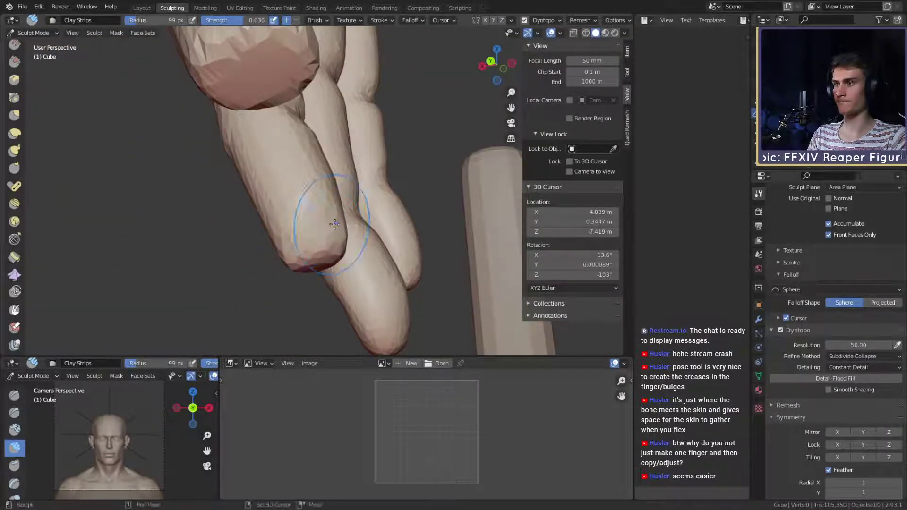
{"action": "mouse_move", "coordinate": [326, 238]}
{"action": "middle_mouse_down"}
{"action": "mouse_move", "coordinate": [296, 244]}
{"action": "mouse_move", "coordinate": [354, 197]}
{"action": "mouse_move", "coordinate": [319, 231]}
{"action": "middle_mouse_up"}
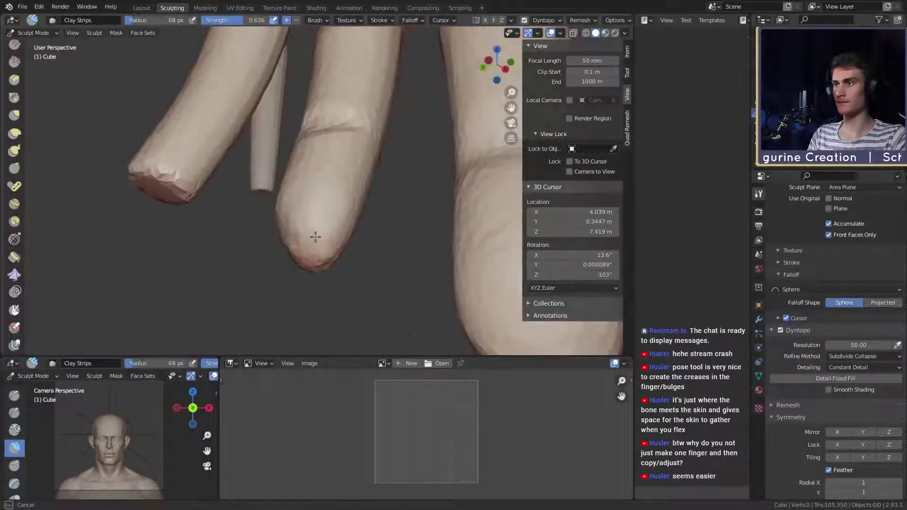
{"action": "middle_click_drag", "start_coordinate": [339, 188], "coordinate": [390, 222]}
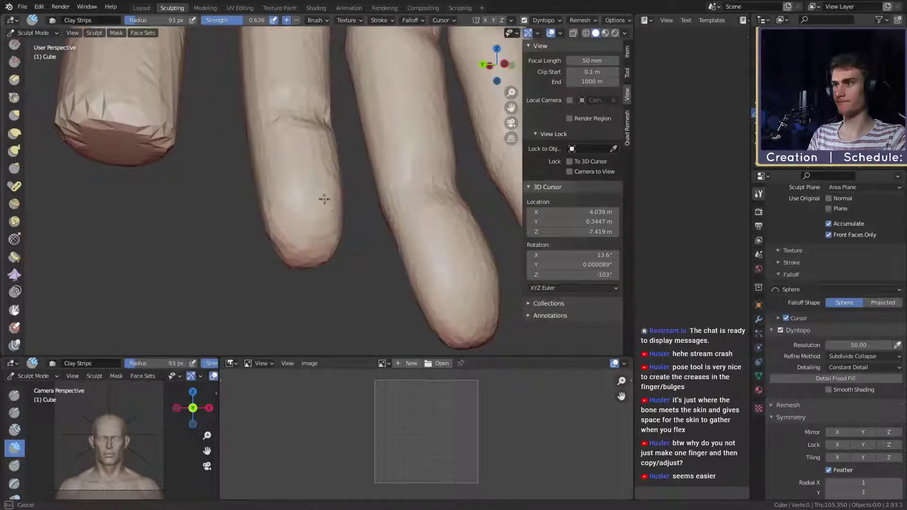
{"action": "middle_click_drag", "start_coordinate": [326, 219], "coordinate": [361, 208]}
{"action": "scroll", "coordinate": [324, 193], "scroll_direction": "up", "scroll_amount": 6}
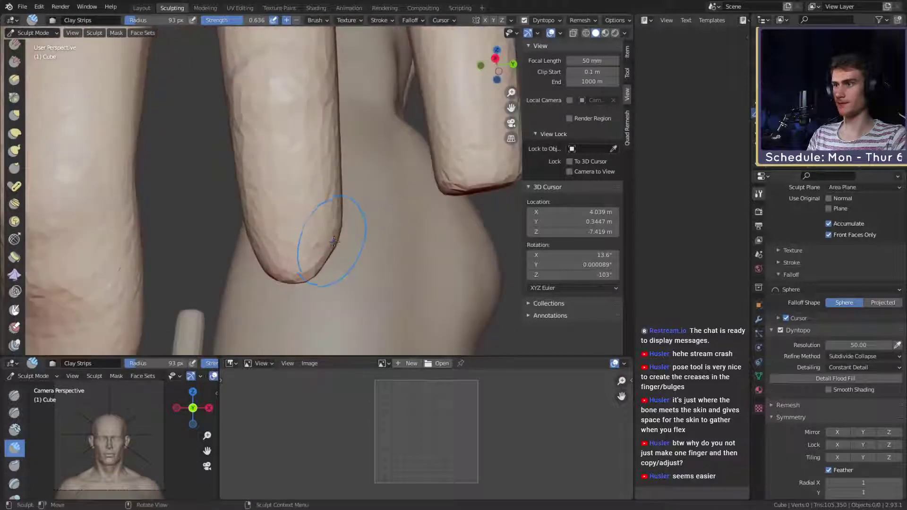
Step: Refine the silhouette of the ring finger and its tip with the Grab brush at 174, 207 and 189 px radius
{"action": "key", "text": "g"}
{"action": "key", "text": "f"}
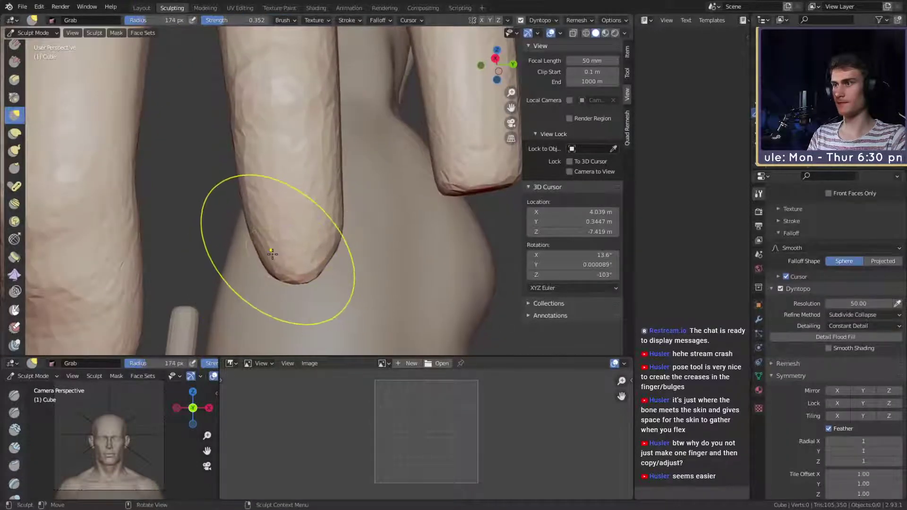
{"action": "left_click", "coordinate": [263, 255]}
{"action": "mouse_move", "coordinate": [263, 254]}
{"action": "middle_mouse_down"}
{"action": "mouse_move", "coordinate": [341, 184]}
{"action": "mouse_move", "coordinate": [339, 223]}
{"action": "mouse_move", "coordinate": [338, 206]}
{"action": "mouse_move", "coordinate": [297, 238]}
{"action": "mouse_move", "coordinate": [333, 170]}
{"action": "mouse_move", "coordinate": [304, 186]}
{"action": "mouse_move", "coordinate": [325, 192]}
{"action": "mouse_move", "coordinate": [338, 214]}
{"action": "middle_mouse_up"}
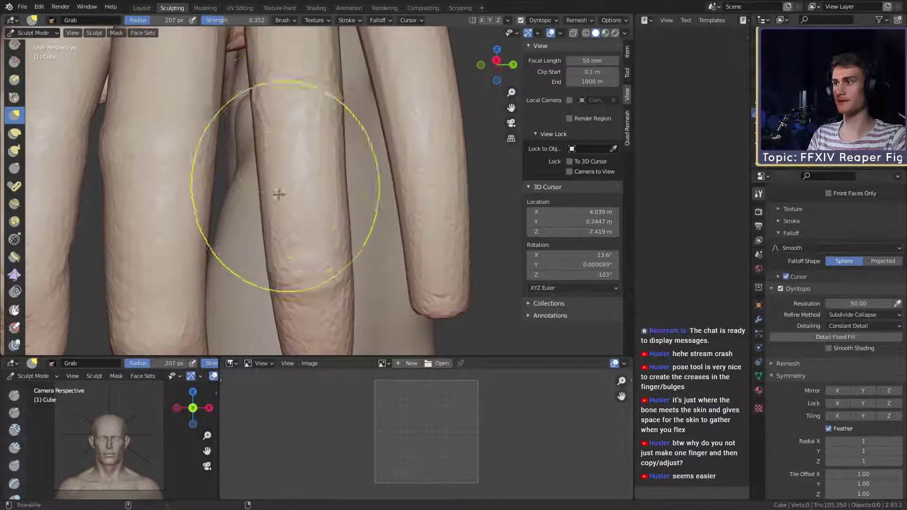
{"action": "middle_click_drag", "start_coordinate": [277, 186], "coordinate": [289, 176]}
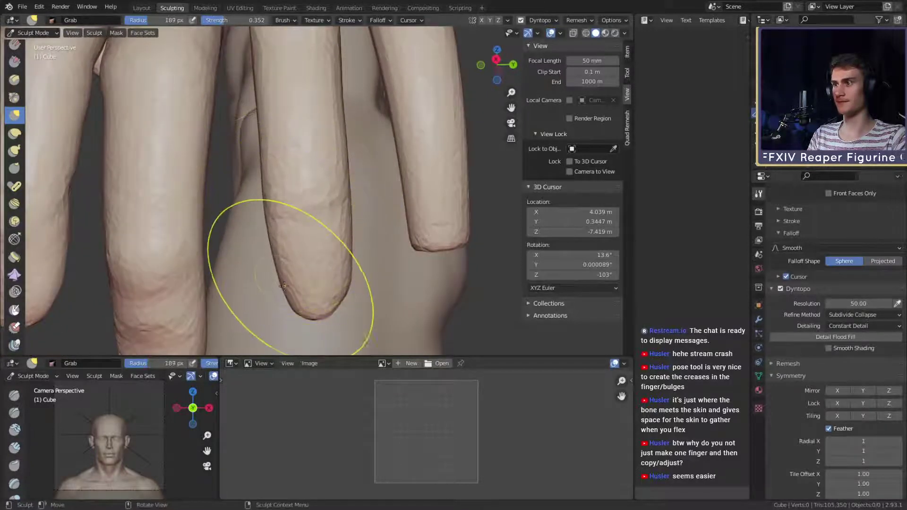
{"action": "middle_click_drag", "start_coordinate": [307, 291], "coordinate": [322, 278]}
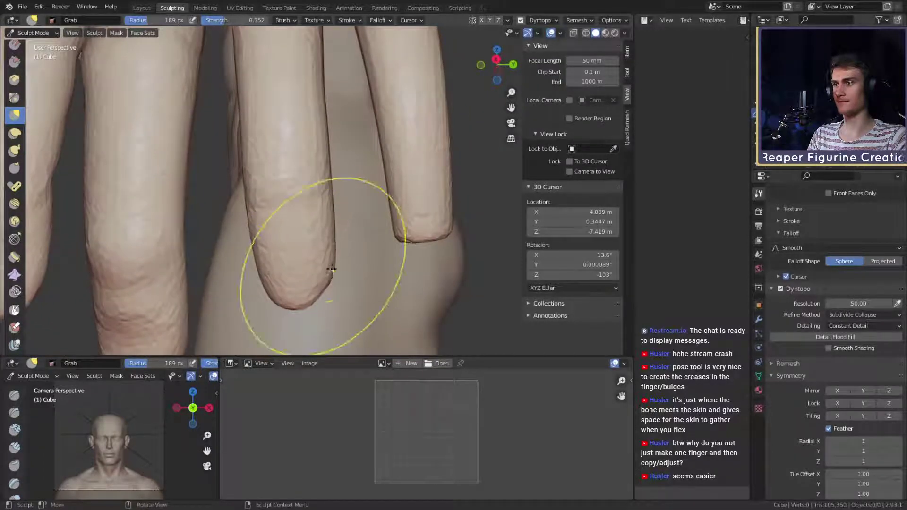
{"action": "mouse_move", "coordinate": [327, 193]}
{"action": "middle_mouse_down"}
{"action": "mouse_move", "coordinate": [314, 171]}
{"action": "mouse_move", "coordinate": [328, 206]}
{"action": "mouse_move", "coordinate": [335, 169]}
{"action": "mouse_move", "coordinate": [307, 229]}
{"action": "middle_mouse_up"}
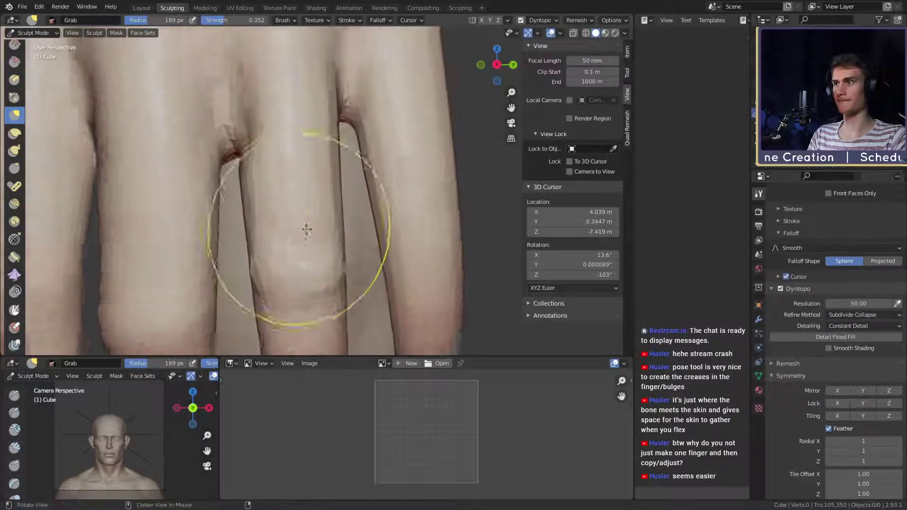
{"action": "middle_click_drag", "start_coordinate": [323, 137], "coordinate": [327, 197], "text": "ctrl"}
{"action": "mouse_move", "coordinate": [327, 241]}
{"action": "middle_mouse_down", "text": "ctrl"}
{"action": "mouse_move", "coordinate": [316, 190]}
{"action": "mouse_move", "coordinate": [331, 191]}
{"action": "mouse_move", "coordinate": [324, 185]}
{"action": "mouse_move", "coordinate": [336, 208]}
{"action": "mouse_move", "coordinate": [275, 231]}
{"action": "middle_mouse_up", "text": "ctrl"}
Step: Touch up the ring finger's last knuckle with Clay Strips, then adjust the finger's sides with the Grab brush at 174 px and 161 px radius
{"action": "key", "text": "c"}
{"action": "key", "text": "f"}
{"action": "left_click", "coordinate": [332, 196]}
{"action": "key", "text": "g"}
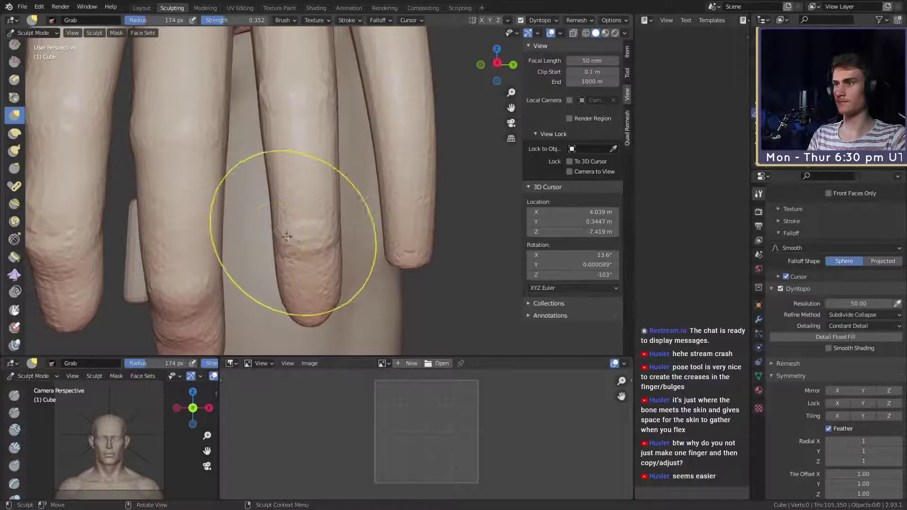
{"action": "key", "text": "f"}
{"action": "left_click", "coordinate": [273, 185]}
{"action": "key", "text": "f"}
{"action": "mouse_move", "coordinate": [302, 166]}
{"action": "middle_mouse_down"}
{"action": "mouse_move", "coordinate": [333, 171]}
{"action": "mouse_move", "coordinate": [331, 218]}
{"action": "middle_mouse_up"}
{"action": "left_click", "coordinate": [341, 172]}
{"action": "middle_click_drag", "start_coordinate": [332, 136], "coordinate": [327, 191], "text": "shift"}
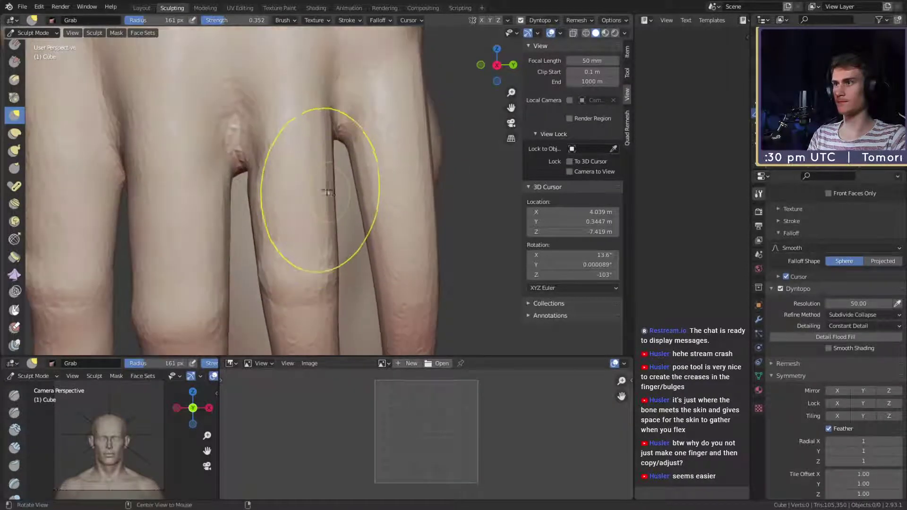
Step: Shape the end of the ring finger with the Snake Hook brush at 161 px and 133 px radius
{"action": "scroll", "coordinate": [296, 220], "scroll_direction": "down", "scroll_amount": 5}
{"action": "mouse_move", "coordinate": [303, 223]}
{"action": "middle_mouse_down"}
{"action": "mouse_move", "coordinate": [435, 193]}
{"action": "mouse_move", "coordinate": [412, 202]}
{"action": "middle_mouse_up"}
{"action": "scroll", "coordinate": [335, 203], "scroll_direction": "up", "scroll_amount": 6}
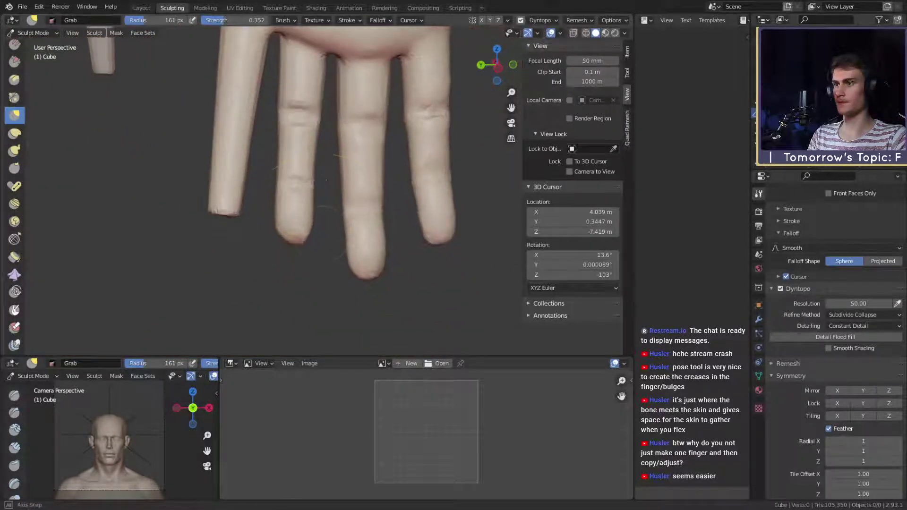
{"action": "key", "text": "k"}
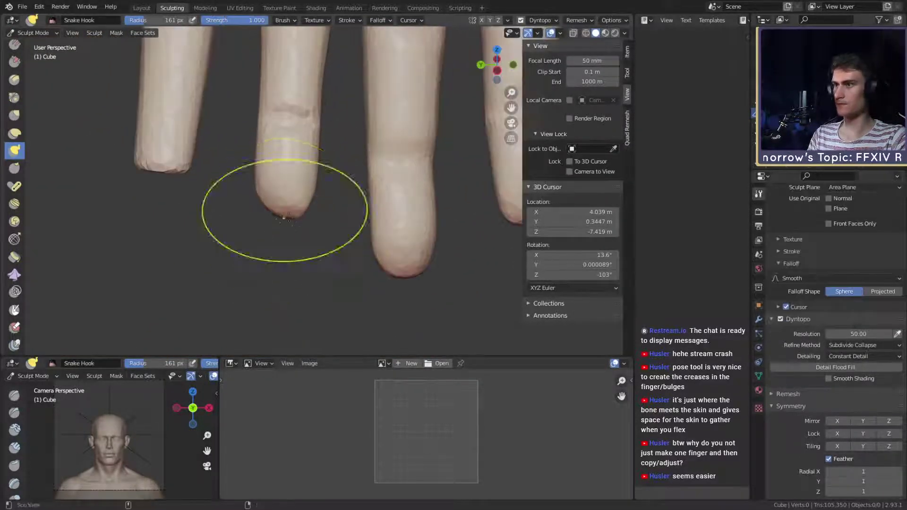
{"action": "mouse_move", "coordinate": [283, 208]}
{"action": "middle_mouse_down"}
{"action": "mouse_move", "coordinate": [291, 213]}
{"action": "mouse_move", "coordinate": [283, 215]}
{"action": "middle_mouse_up"}
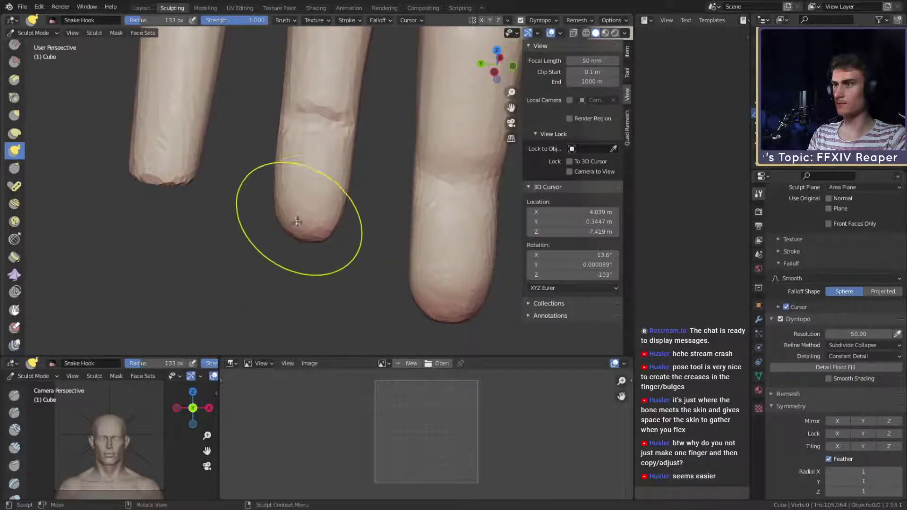
{"action": "mouse_move", "coordinate": [338, 139]}
{"action": "middle_mouse_down"}
{"action": "mouse_move", "coordinate": [340, 177]}
{"action": "mouse_move", "coordinate": [406, 157]}
{"action": "middle_mouse_up"}
{"action": "scroll", "coordinate": [407, 157], "scroll_direction": "down", "scroll_amount": 5}
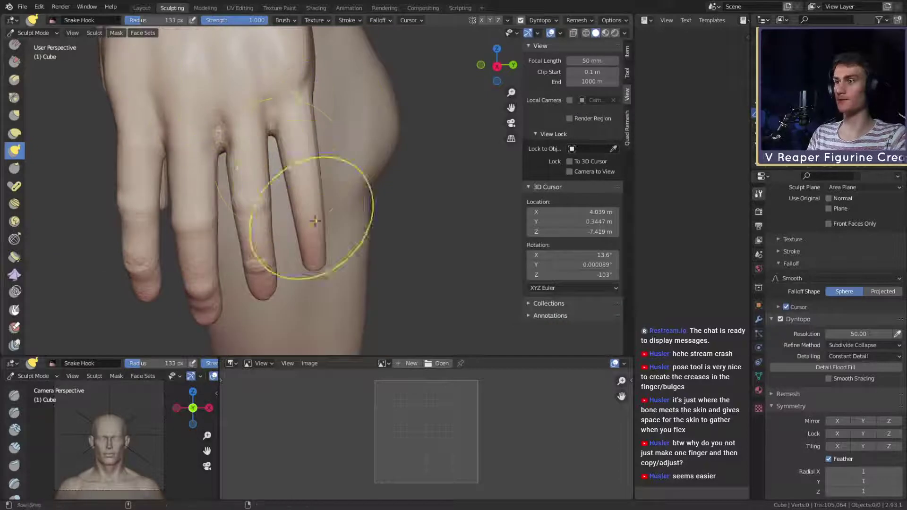
Step: Round the little finger's flat tip from all sides with Clay Strips at 93 px and 98 px radius
{"action": "mouse_move", "coordinate": [303, 208]}
{"action": "middle_mouse_down"}
{"action": "mouse_move", "coordinate": [203, 208]}
{"action": "mouse_move", "coordinate": [278, 209]}
{"action": "mouse_move", "coordinate": [324, 158]}
{"action": "middle_mouse_up"}
{"action": "scroll", "coordinate": [278, 208], "scroll_direction": "up", "scroll_amount": 4}
{"action": "scroll", "coordinate": [312, 201], "scroll_direction": "up", "scroll_amount": 1}
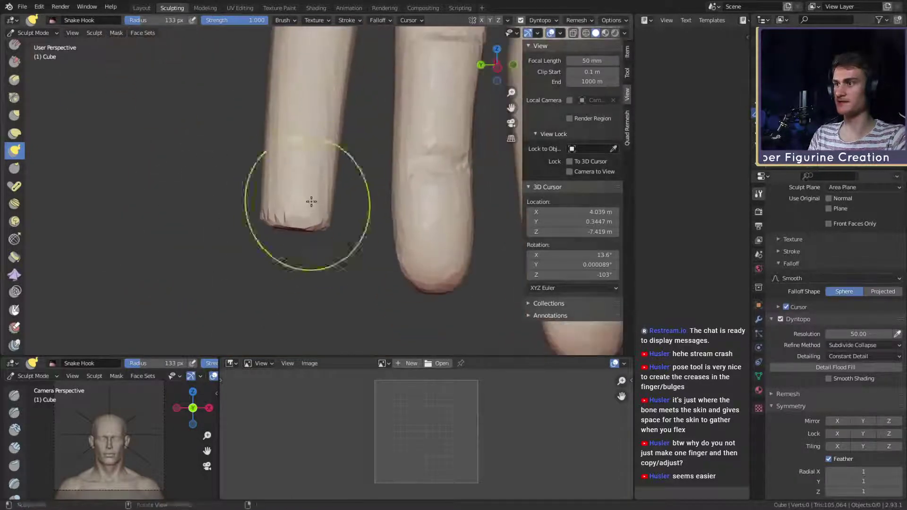
{"action": "key", "text": "c"}
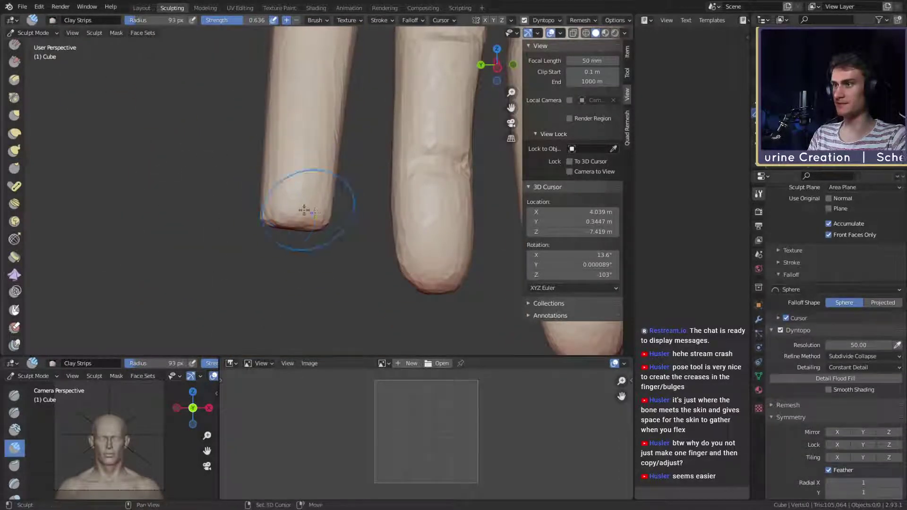
{"action": "scroll", "coordinate": [314, 206], "scroll_direction": "down", "scroll_amount": 3}
{"action": "middle_click_drag", "start_coordinate": [395, 203], "coordinate": [364, 203]}
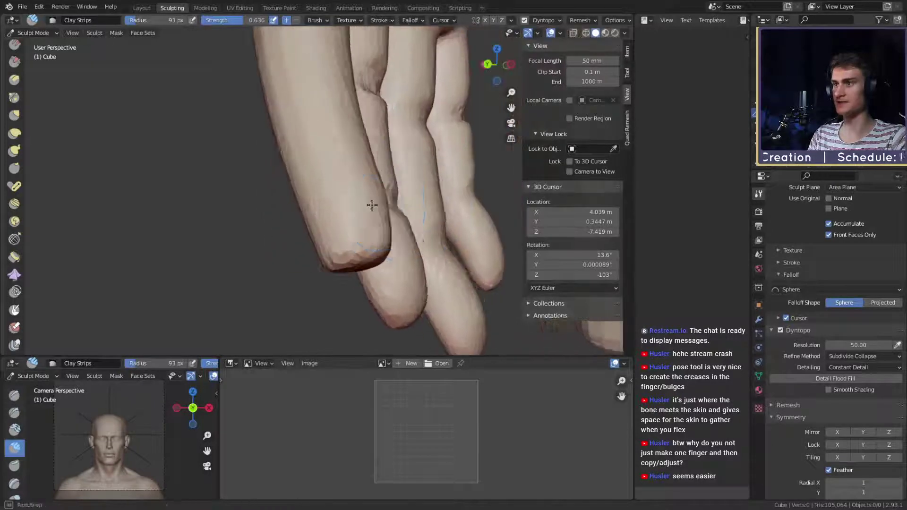
{"action": "scroll", "coordinate": [297, 231], "scroll_direction": "up", "scroll_amount": 3}
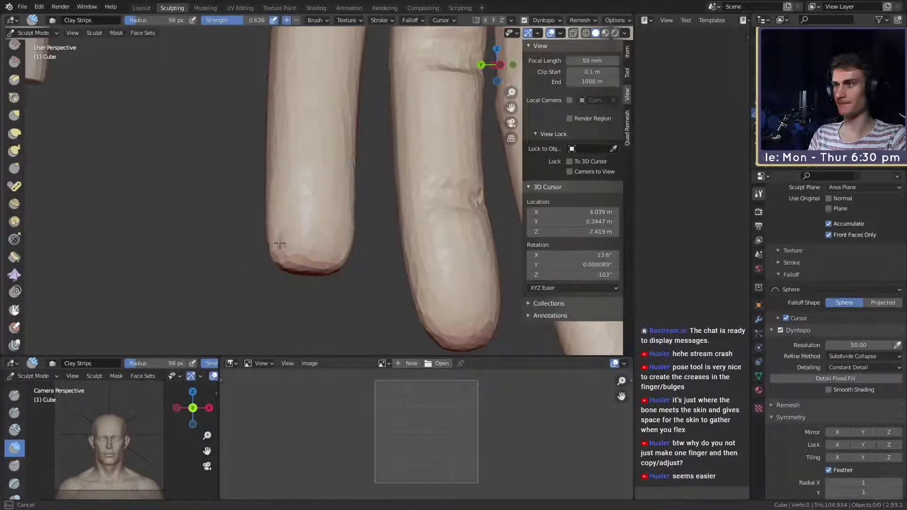
{"action": "mouse_move", "coordinate": [361, 200]}
{"action": "middle_mouse_down"}
{"action": "mouse_move", "coordinate": [371, 208]}
{"action": "mouse_move", "coordinate": [466, 180]}
{"action": "mouse_move", "coordinate": [445, 259]}
{"action": "mouse_move", "coordinate": [372, 217]}
{"action": "middle_mouse_up"}
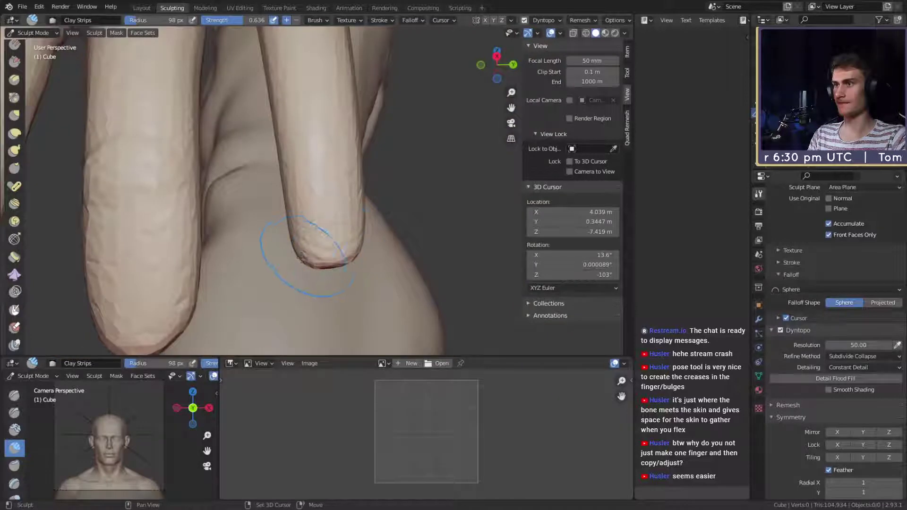
{"action": "mouse_move", "coordinate": [295, 238]}
{"action": "middle_mouse_down"}
{"action": "mouse_move", "coordinate": [338, 172]}
{"action": "mouse_move", "coordinate": [331, 225]}
{"action": "mouse_move", "coordinate": [351, 177]}
{"action": "mouse_move", "coordinate": [336, 174]}
{"action": "middle_mouse_up"}
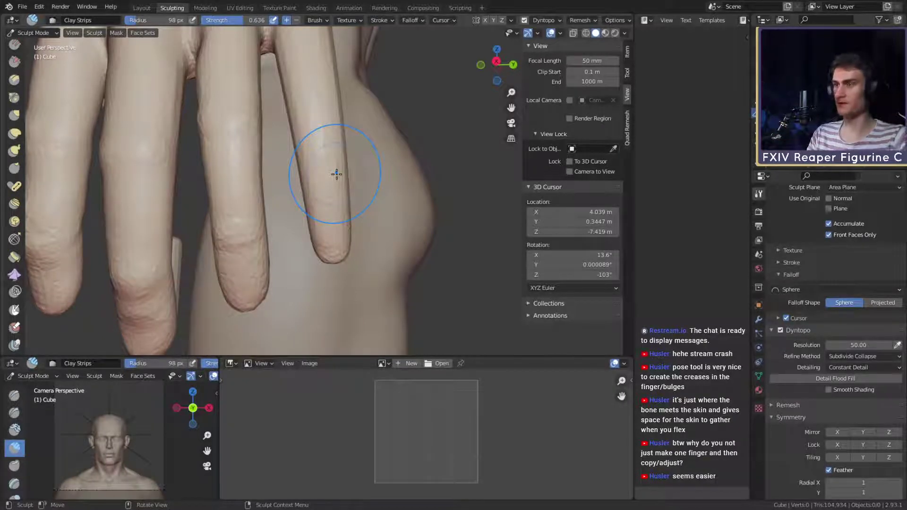
Step: Adjust the little finger's shape with the Snake Hook brush
{"action": "middle_click_drag", "start_coordinate": [337, 174], "coordinate": [232, 148]}
{"action": "key", "text": "k"}
{"action": "mouse_move", "coordinate": [345, 193]}
{"action": "middle_mouse_down"}
{"action": "mouse_move", "coordinate": [324, 233]}
{"action": "mouse_move", "coordinate": [339, 217]}
{"action": "mouse_move", "coordinate": [318, 236]}
{"action": "mouse_move", "coordinate": [337, 254]}
{"action": "mouse_move", "coordinate": [357, 180]}
{"action": "mouse_move", "coordinate": [332, 188]}
{"action": "middle_mouse_up"}
Step: Save the file, then lasso-mask the entire little finger in X-ray display and return to the solid display
{"action": "key", "text": "m"}
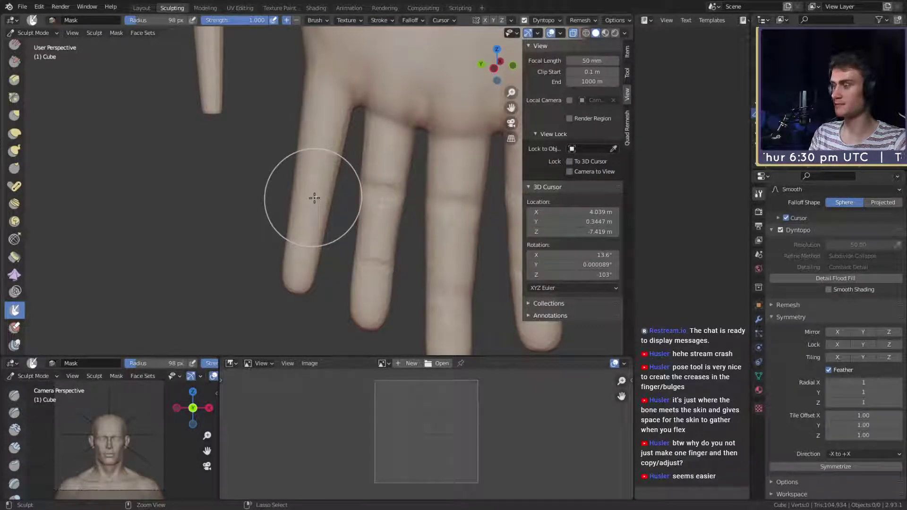
{"action": "key", "text": "ctrl+s"}
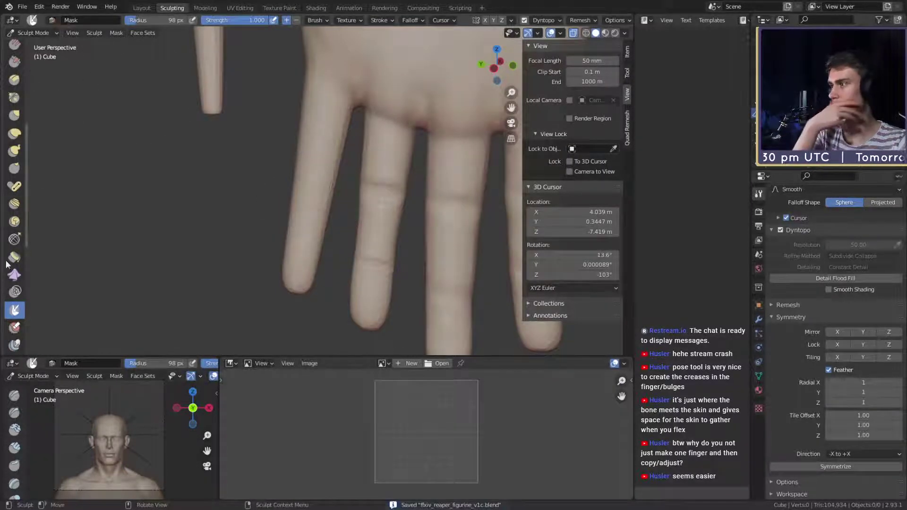
{"action": "right_click", "coordinate": [13, 314]}
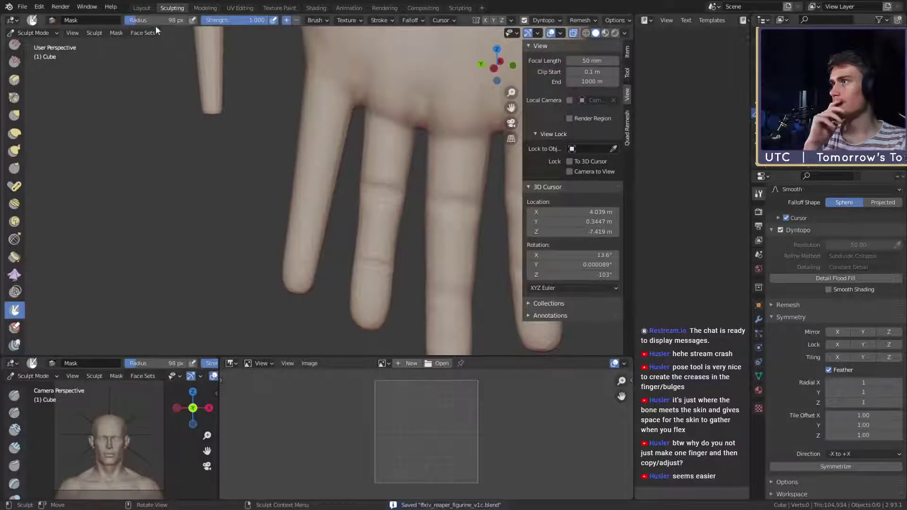
{"action": "left_click", "coordinate": [116, 32]}
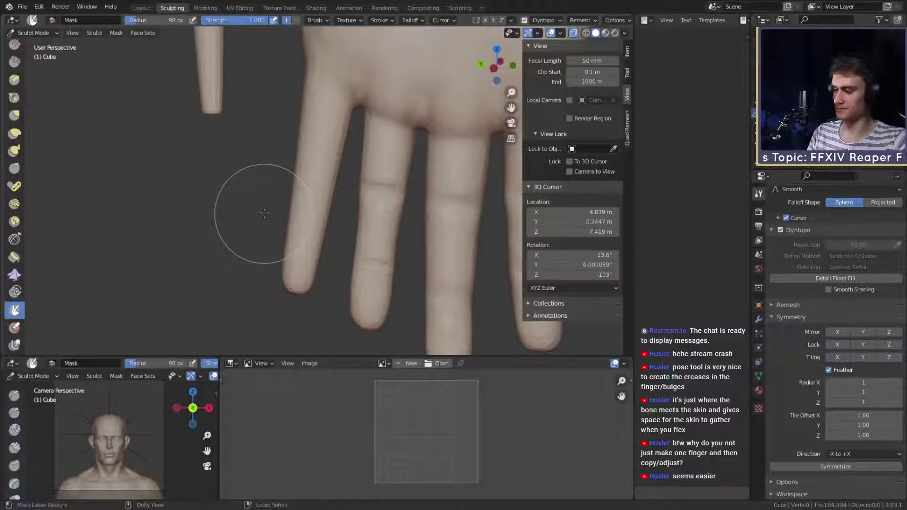
{"action": "mouse_move", "coordinate": [281, 102]}
{"action": "left_mouse_down"}
{"action": "mouse_move", "coordinate": [298, 82]}
{"action": "mouse_move", "coordinate": [346, 111]}
{"action": "mouse_move", "coordinate": [326, 151]}
{"action": "mouse_move", "coordinate": [283, 324]}
{"action": "mouse_move", "coordinate": [250, 216]}
{"action": "left_mouse_up"}
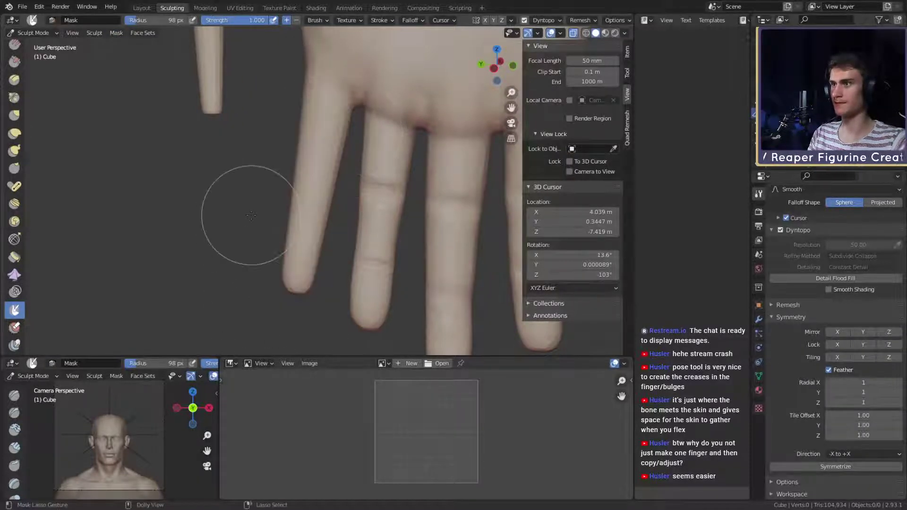
{"action": "key", "text": "alt+z"}
Step: Refine the mask edge around the little finger's base on the palm side with the Mask brush at 26 px radius
{"action": "key", "text": "f"}
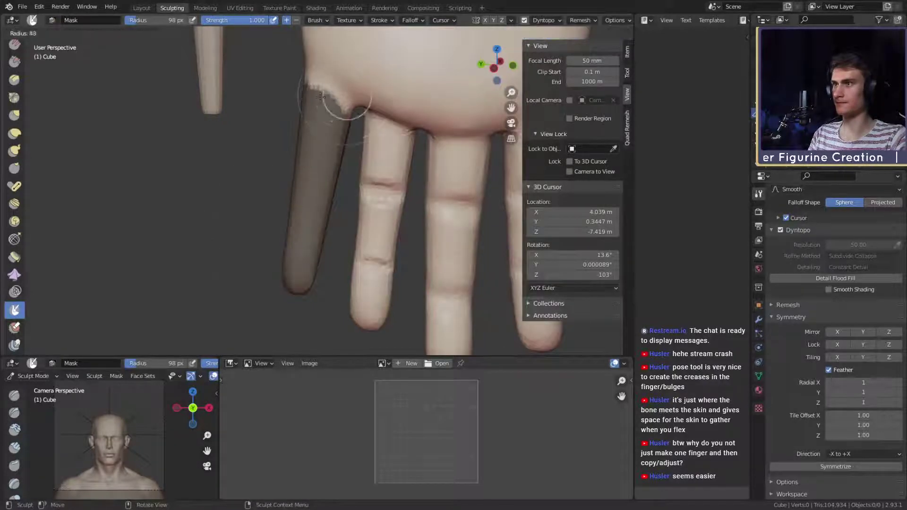
{"action": "left_click", "coordinate": [347, 105]}
{"action": "middle_click_drag", "start_coordinate": [347, 104], "coordinate": [347, 88]}
{"action": "middle_click_drag", "start_coordinate": [346, 88], "coordinate": [311, 174], "text": "shift"}
{"action": "scroll", "coordinate": [311, 175], "scroll_direction": "up", "scroll_amount": 3}
{"action": "left_click_drag", "start_coordinate": [310, 175], "coordinate": [262, 113]}
{"action": "middle_click_drag", "start_coordinate": [283, 154], "coordinate": [302, 170]}
{"action": "left_click_drag", "start_coordinate": [273, 144], "coordinate": [260, 133]}
{"action": "middle_click_drag", "start_coordinate": [261, 134], "coordinate": [351, 141]}
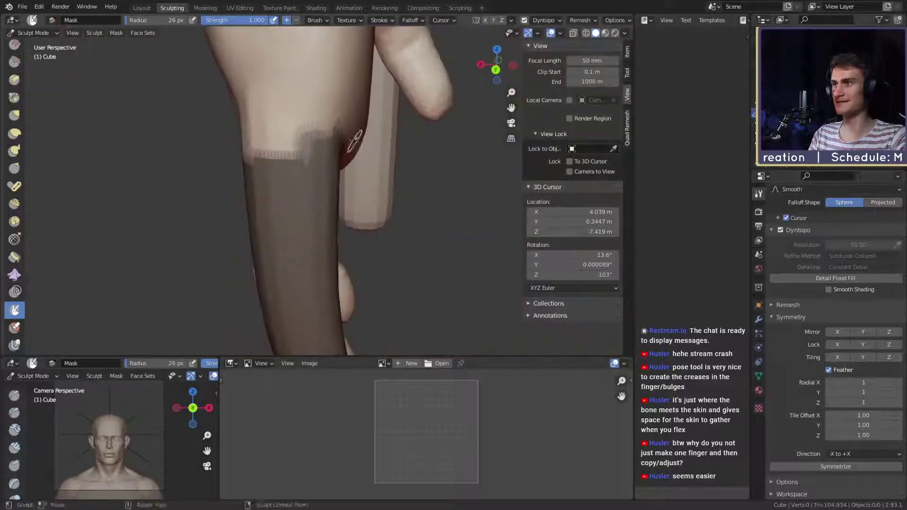
Step: Extend the mask over the little finger's base knuckle at 43 px radius, then invert it so only that finger is editable
{"action": "mouse_move", "coordinate": [323, 139]}
{"action": "left_mouse_down"}
{"action": "mouse_move", "coordinate": [284, 135]}
{"action": "mouse_move", "coordinate": [274, 107]}
{"action": "mouse_move", "coordinate": [256, 124]}
{"action": "left_mouse_up"}
{"action": "mouse_move", "coordinate": [257, 124]}
{"action": "middle_mouse_down"}
{"action": "mouse_move", "coordinate": [319, 120]}
{"action": "mouse_move", "coordinate": [313, 156]}
{"action": "middle_mouse_up"}
{"action": "middle_click_drag", "start_coordinate": [331, 115], "coordinate": [360, 105]}
{"action": "left_click_drag", "start_coordinate": [360, 106], "coordinate": [362, 91]}
{"action": "middle_click_drag", "start_coordinate": [317, 203], "coordinate": [323, 199]}
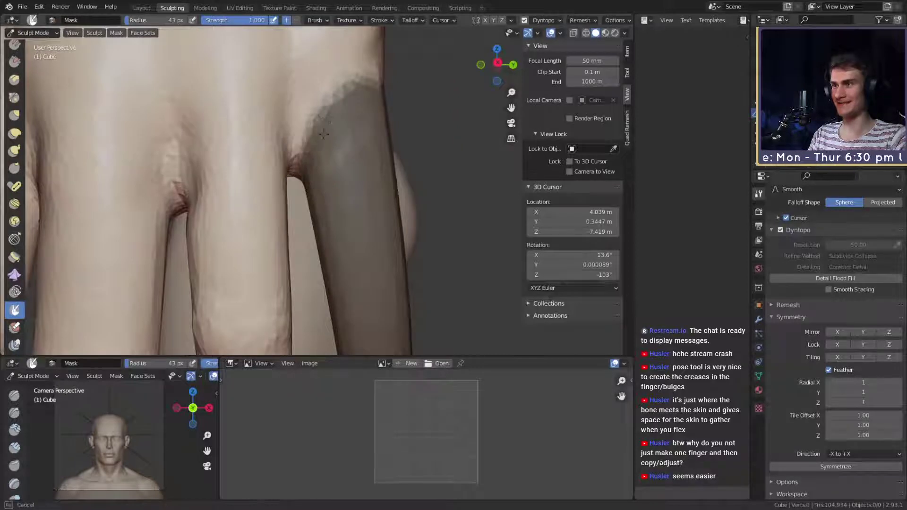
{"action": "middle_click_drag", "start_coordinate": [324, 134], "coordinate": [308, 141]}
{"action": "mouse_move", "coordinate": [363, 154]}
{"action": "middle_mouse_down"}
{"action": "mouse_move", "coordinate": [334, 146]}
{"action": "mouse_move", "coordinate": [366, 181]}
{"action": "mouse_move", "coordinate": [208, 176]}
{"action": "mouse_move", "coordinate": [368, 171]}
{"action": "middle_mouse_up"}
{"action": "middle_click_drag", "start_coordinate": [249, 49], "coordinate": [374, 182]}
{"action": "key", "text": "ctrl+i"}
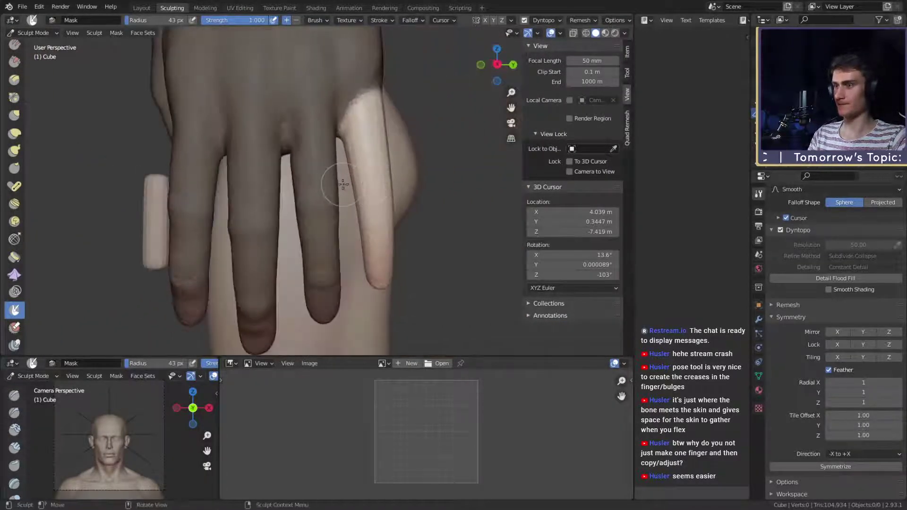
Step: Bend the little finger's end with the Snake Hook brush at 235 px, 263 px and 221 px radius, working from its outer side
{"action": "middle_click_drag", "start_coordinate": [375, 221], "coordinate": [313, 193]}
{"action": "key", "text": "k"}
{"action": "middle_click_drag", "start_coordinate": [370, 202], "coordinate": [307, 212]}
{"action": "key", "text": "f"}
{"action": "left_click", "coordinate": [430, 214]}
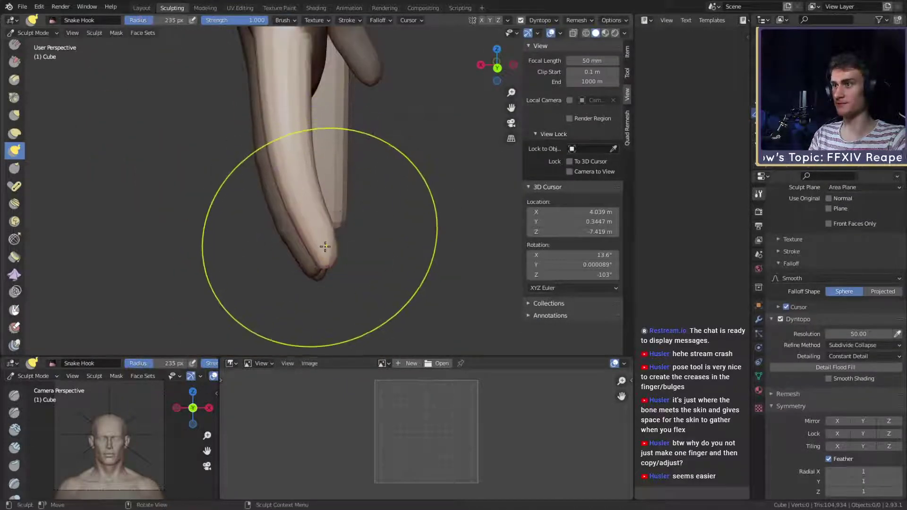
{"action": "key", "text": "bracketright"}
{"action": "left_click_drag", "start_coordinate": [334, 254], "coordinate": [327, 240]}
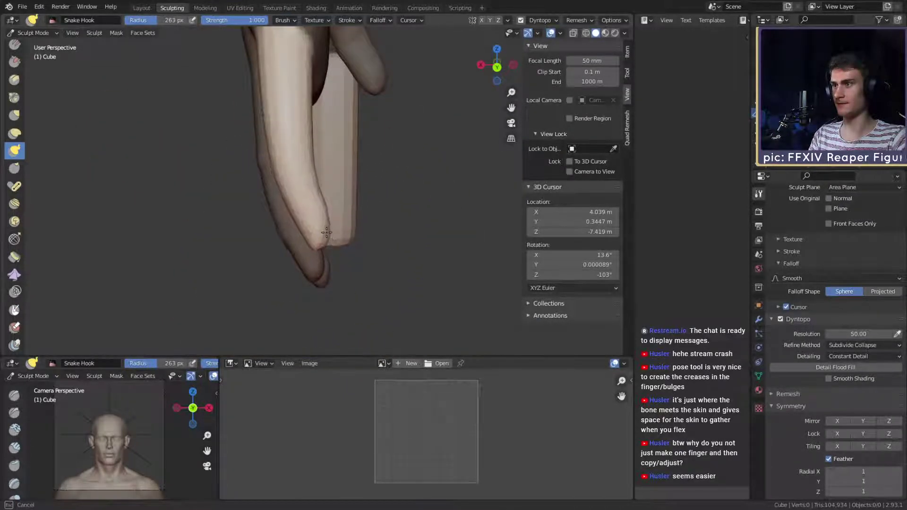
{"action": "key", "text": "f"}
{"action": "left_click", "coordinate": [324, 229]}
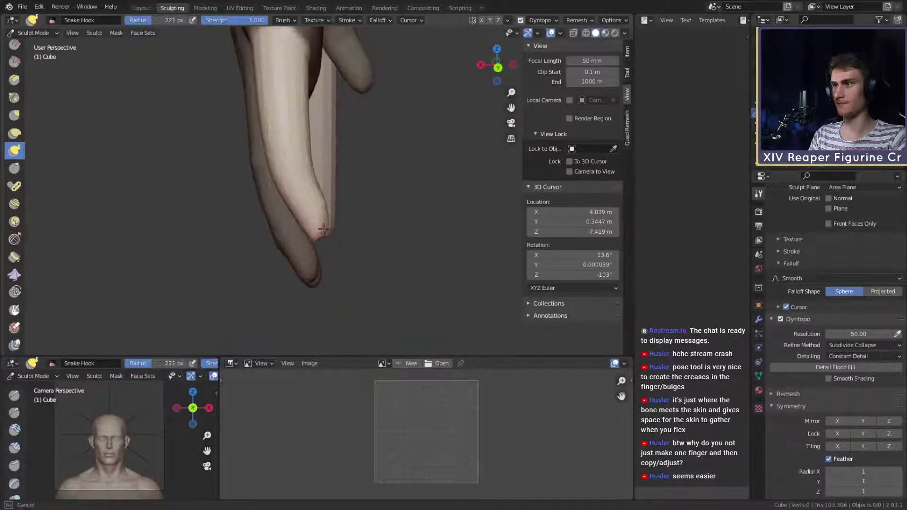
Step: Adjust the little finger's curve and tip from the side with Snake Hook at 166 px and 189 px radius
{"action": "key", "text": "f"}
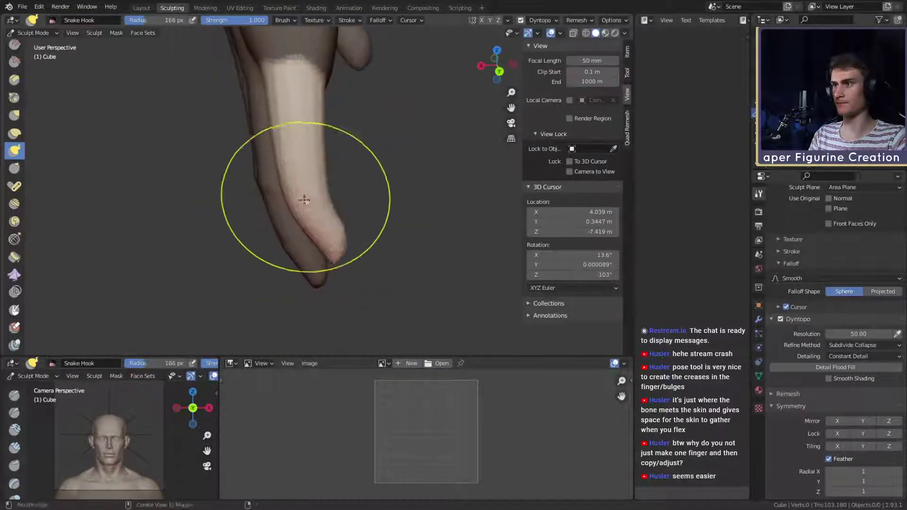
{"action": "left_click", "coordinate": [298, 190]}
{"action": "mouse_move", "coordinate": [300, 186]}
{"action": "middle_mouse_down"}
{"action": "mouse_move", "coordinate": [344, 192]}
{"action": "mouse_move", "coordinate": [263, 220]}
{"action": "mouse_move", "coordinate": [324, 218]}
{"action": "mouse_move", "coordinate": [324, 233]}
{"action": "mouse_move", "coordinate": [333, 228]}
{"action": "middle_mouse_up"}
{"action": "left_click_drag", "start_coordinate": [333, 228], "coordinate": [333, 220]}
Step: Examine the hand's proportions against the full figure and the little finger's length from the palm side
{"action": "scroll", "coordinate": [313, 238], "scroll_direction": "down", "scroll_amount": 10}
{"action": "mouse_move", "coordinate": [313, 238]}
{"action": "middle_mouse_down"}
{"action": "mouse_move", "coordinate": [367, 187]}
{"action": "mouse_move", "coordinate": [416, 189]}
{"action": "mouse_move", "coordinate": [409, 212]}
{"action": "mouse_move", "coordinate": [243, 212]}
{"action": "middle_mouse_up"}
{"action": "scroll", "coordinate": [366, 188], "scroll_direction": "down", "scroll_amount": 3}
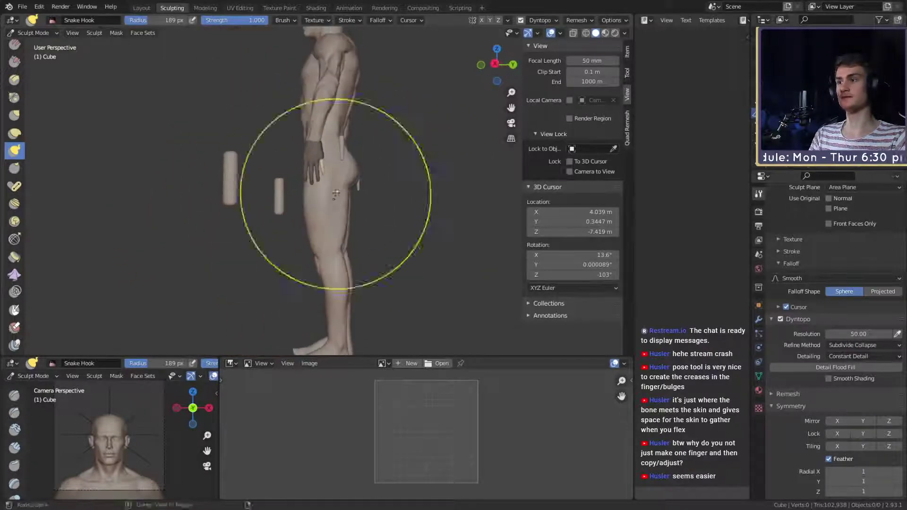
{"action": "scroll", "coordinate": [344, 154], "scroll_direction": "up", "scroll_amount": 5}
{"action": "middle_click_drag", "start_coordinate": [345, 154], "coordinate": [246, 189]}
{"action": "mouse_move", "coordinate": [340, 208]}
{"action": "middle_mouse_down"}
{"action": "mouse_move", "coordinate": [301, 216]}
{"action": "mouse_move", "coordinate": [235, 198]}
{"action": "mouse_move", "coordinate": [245, 268]}
{"action": "middle_mouse_up"}
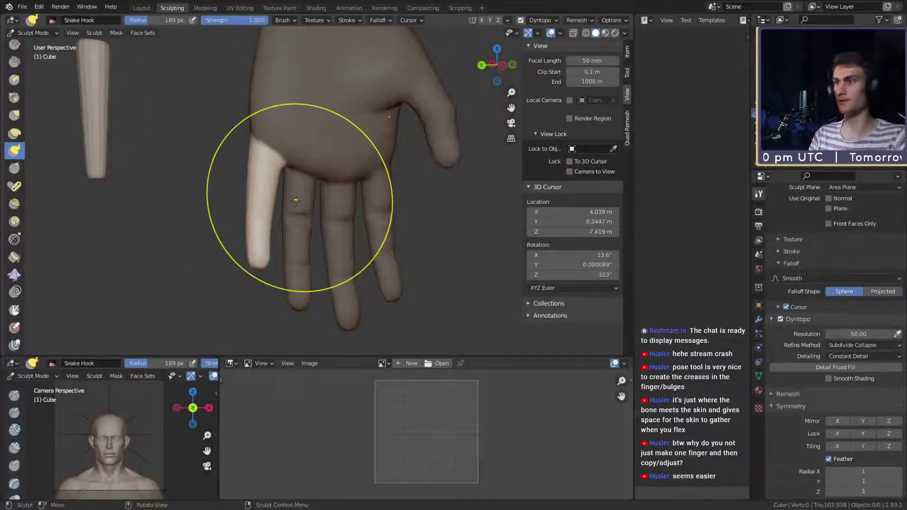
{"action": "scroll", "coordinate": [302, 212], "scroll_direction": "up", "scroll_amount": 4}
{"action": "mouse_move", "coordinate": [273, 189]}
{"action": "middle_mouse_down", "text": "shift"}
{"action": "mouse_move", "coordinate": [282, 227]}
{"action": "mouse_move", "coordinate": [297, 193]}
{"action": "middle_mouse_up", "text": "shift"}
{"action": "scroll", "coordinate": [298, 193], "scroll_direction": "up", "scroll_amount": 2}
{"action": "key", "text": "shift+c"}
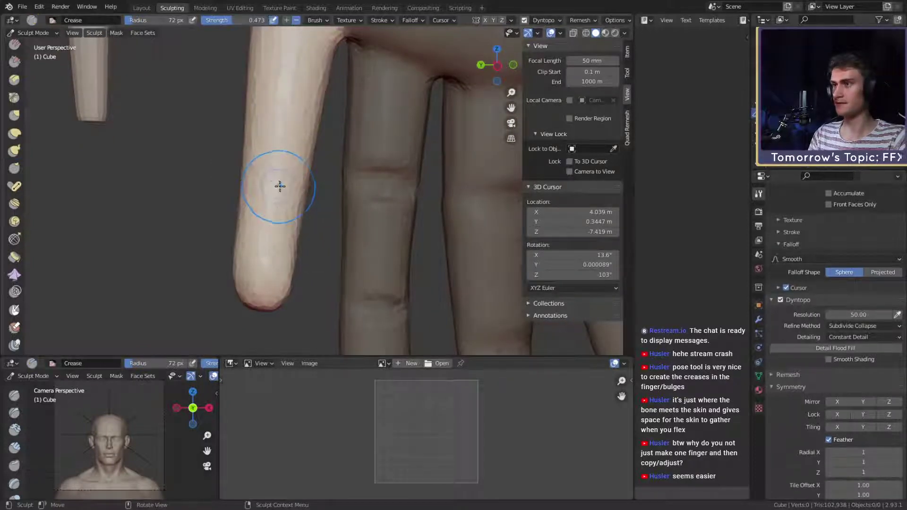
{"action": "key", "text": "f"}
{"action": "left_click", "coordinate": [289, 186]}
{"action": "scroll", "coordinate": [293, 187], "scroll_direction": "up", "scroll_amount": 2}
{"action": "middle_click_drag", "start_coordinate": [298, 156], "coordinate": [305, 203], "text": "shift"}
{"action": "mouse_move", "coordinate": [311, 195]}
{"action": "middle_mouse_down"}
{"action": "mouse_move", "coordinate": [324, 178]}
{"action": "mouse_move", "coordinate": [313, 172]}
{"action": "mouse_move", "coordinate": [293, 198]}
{"action": "mouse_move", "coordinate": [297, 211]}
{"action": "mouse_move", "coordinate": [310, 204]}
{"action": "middle_mouse_up"}
{"action": "key", "text": "g"}
Step: Curl the little finger further at its joints with the Snake Hook brush at 235 px and 252 px radius
{"action": "key", "text": "k"}
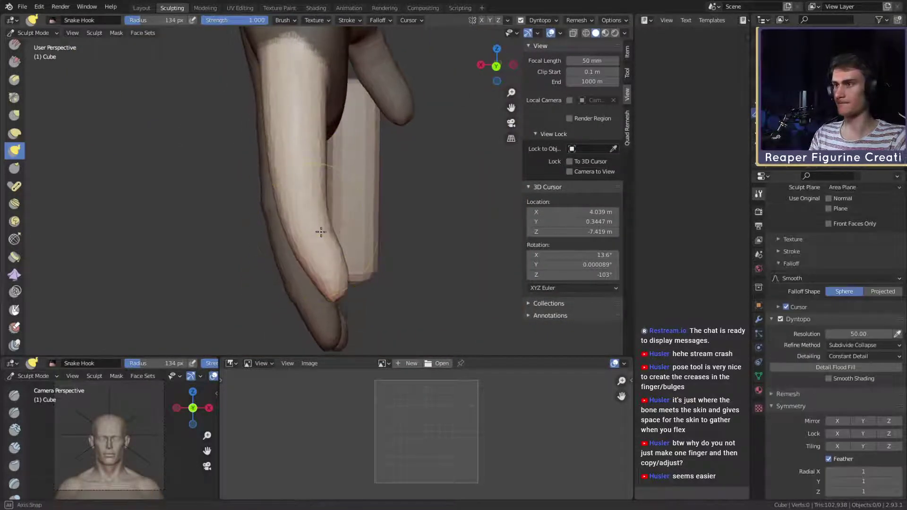
{"action": "middle_click_drag", "start_coordinate": [324, 263], "coordinate": [349, 277]}
{"action": "key", "text": "f"}
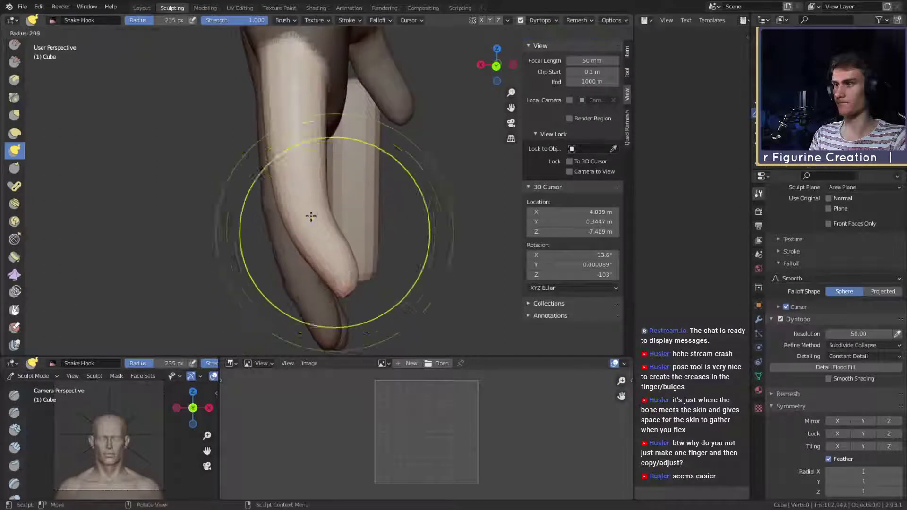
{"action": "left_click", "coordinate": [313, 224]}
{"action": "left_click_drag", "start_coordinate": [314, 225], "coordinate": [323, 222]}
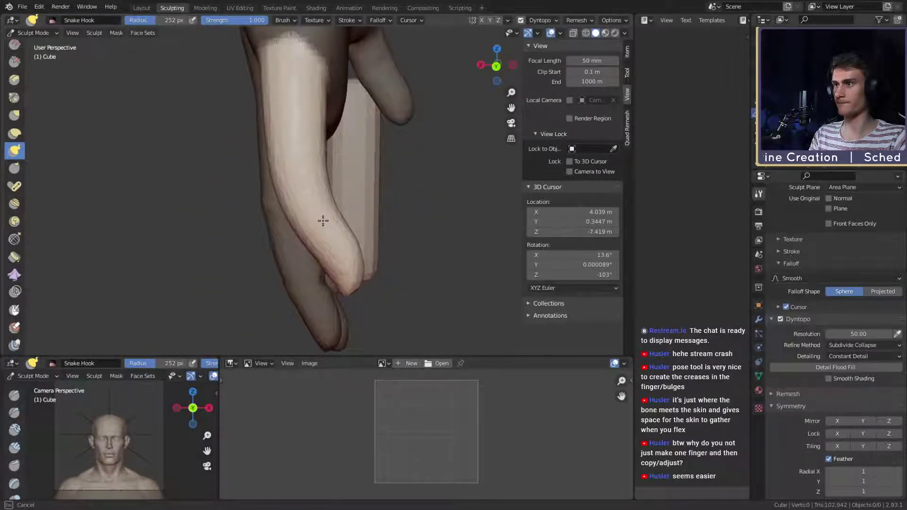
{"action": "key", "text": "f"}
{"action": "left_click", "coordinate": [344, 269]}
Step: Carve the two joint creases across the little finger's palm side with the Crease brush at 24 px radius
{"action": "mouse_move", "coordinate": [345, 269]}
{"action": "middle_mouse_down"}
{"action": "mouse_move", "coordinate": [344, 281]}
{"action": "mouse_move", "coordinate": [334, 235]}
{"action": "mouse_move", "coordinate": [297, 198]}
{"action": "mouse_move", "coordinate": [348, 208]}
{"action": "mouse_move", "coordinate": [307, 200]}
{"action": "middle_mouse_up"}
{"action": "scroll", "coordinate": [326, 215], "scroll_direction": "up", "scroll_amount": 3}
{"action": "key", "text": "f"}
{"action": "left_click", "coordinate": [334, 198]}
{"action": "key", "text": "shift+c"}
{"action": "mouse_move", "coordinate": [340, 227]}
{"action": "middle_mouse_down"}
{"action": "mouse_move", "coordinate": [304, 180]}
{"action": "mouse_move", "coordinate": [311, 222]}
{"action": "mouse_move", "coordinate": [283, 247]}
{"action": "mouse_move", "coordinate": [304, 208]}
{"action": "middle_mouse_up"}
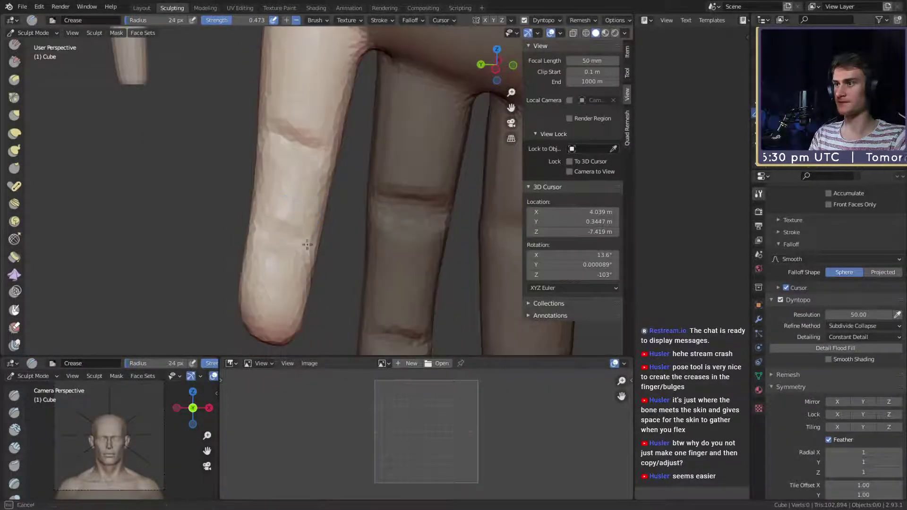
{"action": "mouse_move", "coordinate": [270, 235]}
{"action": "middle_mouse_down"}
{"action": "mouse_move", "coordinate": [298, 183]}
{"action": "mouse_move", "coordinate": [304, 198]}
{"action": "mouse_move", "coordinate": [324, 192]}
{"action": "mouse_move", "coordinate": [330, 216]}
{"action": "mouse_move", "coordinate": [323, 146]}
{"action": "middle_mouse_up"}
{"action": "key", "text": "f"}
{"action": "left_click", "coordinate": [302, 198]}
Step: Shape the little finger's lower crease and fingertip pad with the Grab brush at 49 px and 91 px radius
{"action": "key", "text": "g"}
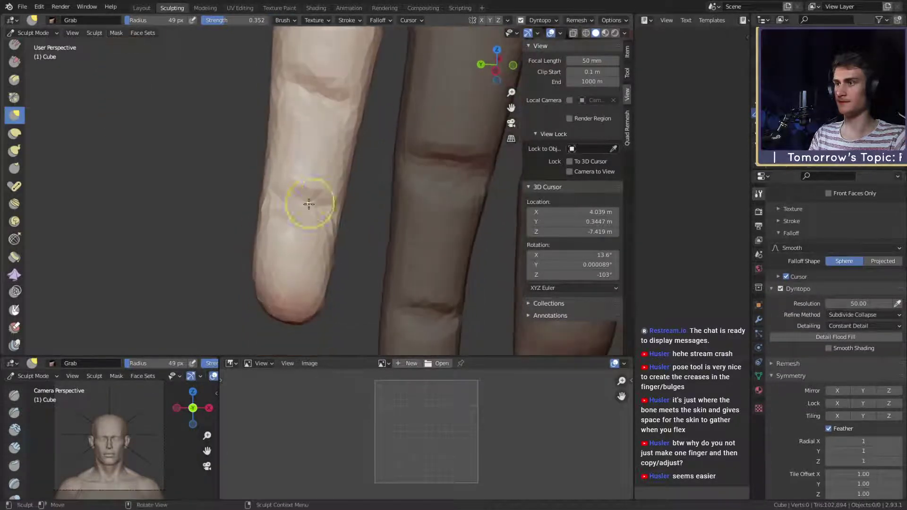
{"action": "key", "text": "f"}
{"action": "left_click", "coordinate": [324, 207]}
{"action": "key", "text": "f"}
{"action": "mouse_move", "coordinate": [298, 219]}
{"action": "middle_mouse_down"}
{"action": "mouse_move", "coordinate": [331, 222]}
{"action": "mouse_move", "coordinate": [310, 213]}
{"action": "mouse_move", "coordinate": [305, 261]}
{"action": "middle_mouse_up"}
{"action": "left_click", "coordinate": [346, 229]}
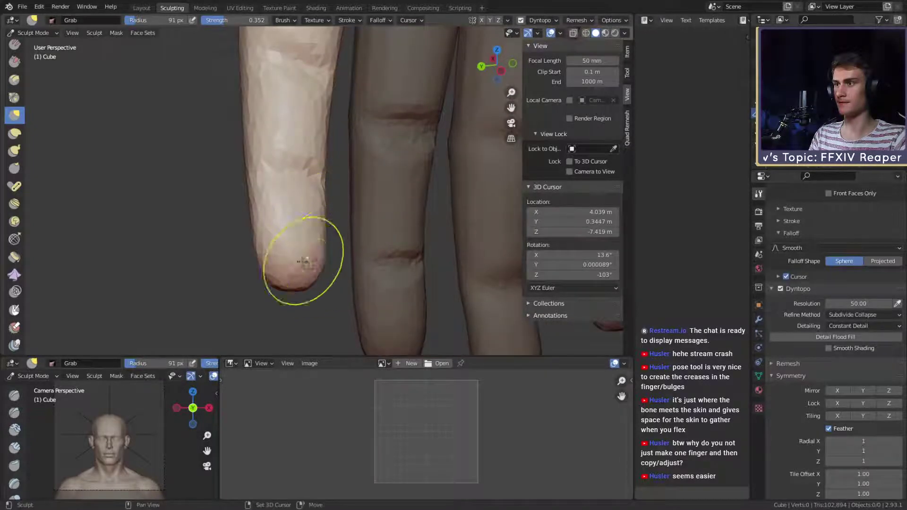
{"action": "mouse_move", "coordinate": [278, 218]}
{"action": "middle_mouse_down"}
{"action": "mouse_move", "coordinate": [324, 208]}
{"action": "mouse_move", "coordinate": [331, 236]}
{"action": "mouse_move", "coordinate": [308, 246]}
{"action": "mouse_move", "coordinate": [267, 236]}
{"action": "mouse_move", "coordinate": [325, 230]}
{"action": "middle_mouse_up"}
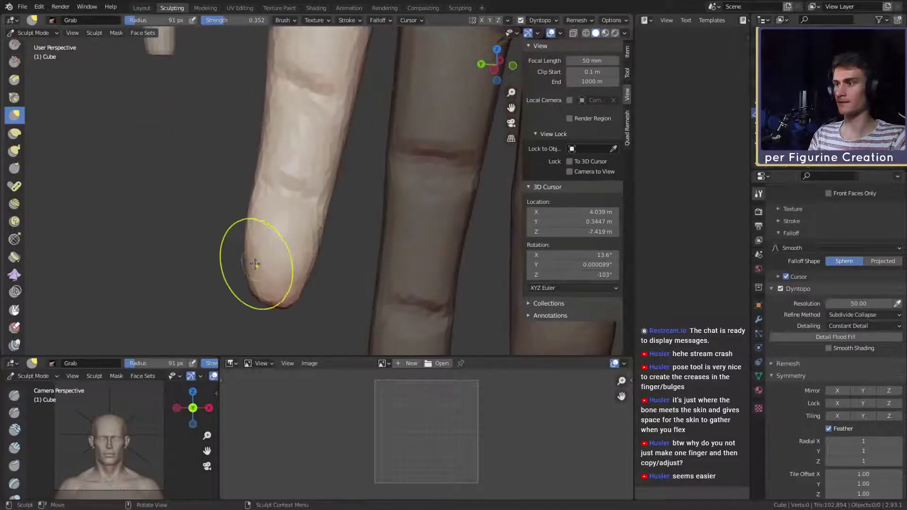
Step: Touch up the little finger's palm-side creases with the Crease brush and adjust the surrounding skin with Grab
{"action": "mouse_move", "coordinate": [255, 264]}
{"action": "middle_mouse_down"}
{"action": "mouse_move", "coordinate": [429, 126]}
{"action": "mouse_move", "coordinate": [425, 162]}
{"action": "mouse_move", "coordinate": [335, 255]}
{"action": "mouse_move", "coordinate": [253, 297]}
{"action": "mouse_move", "coordinate": [296, 276]}
{"action": "mouse_move", "coordinate": [285, 221]}
{"action": "mouse_move", "coordinate": [330, 228]}
{"action": "mouse_move", "coordinate": [323, 214]}
{"action": "mouse_move", "coordinate": [345, 206]}
{"action": "mouse_move", "coordinate": [378, 239]}
{"action": "mouse_move", "coordinate": [331, 179]}
{"action": "mouse_move", "coordinate": [360, 182]}
{"action": "mouse_move", "coordinate": [328, 173]}
{"action": "mouse_move", "coordinate": [360, 189]}
{"action": "middle_mouse_up"}
{"action": "key", "text": "shift+c"}
{"action": "key", "text": "f"}
{"action": "left_click", "coordinate": [337, 224]}
{"action": "key", "text": "g"}
{"action": "key", "text": "f"}
{"action": "left_click", "coordinate": [347, 198]}
{"action": "mouse_move", "coordinate": [360, 189]}
{"action": "left_mouse_down", "text": "alt"}
{"action": "mouse_move", "coordinate": [352, 193]}
{"action": "mouse_move", "coordinate": [372, 184]}
{"action": "left_mouse_up", "text": "alt"}
Step: Build up the knuckles on the back of the little finger with Clay Strips at 88 px and 44 px radius
{"action": "mouse_move", "coordinate": [372, 183]}
{"action": "middle_mouse_down"}
{"action": "mouse_move", "coordinate": [293, 192]}
{"action": "mouse_move", "coordinate": [435, 170]}
{"action": "middle_mouse_up"}
{"action": "key", "text": "c"}
{"action": "key", "text": "f"}
{"action": "left_click", "coordinate": [306, 173]}
{"action": "middle_click_drag", "start_coordinate": [306, 173], "coordinate": [352, 162]}
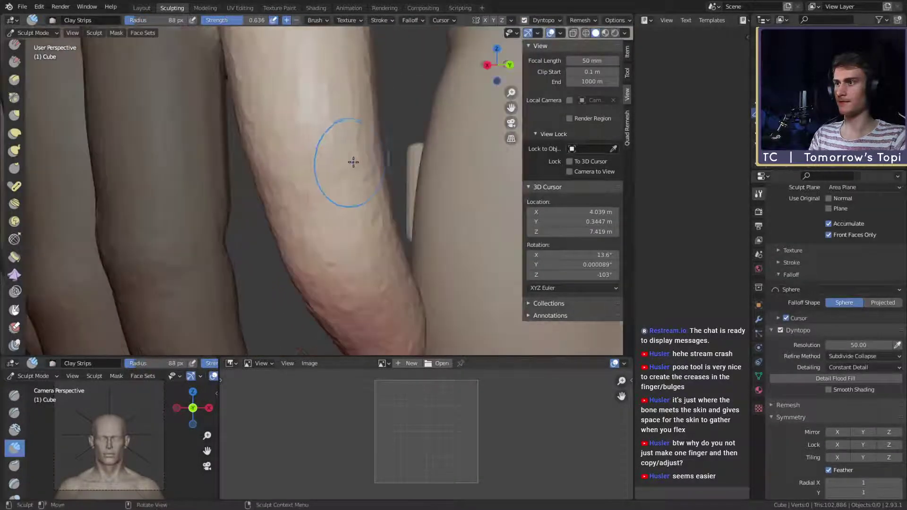
{"action": "key", "text": "f"}
{"action": "left_click", "coordinate": [330, 153]}
{"action": "left_click_drag", "start_coordinate": [331, 129], "coordinate": [340, 134]}
{"action": "middle_click_drag", "start_coordinate": [337, 145], "coordinate": [286, 130]}
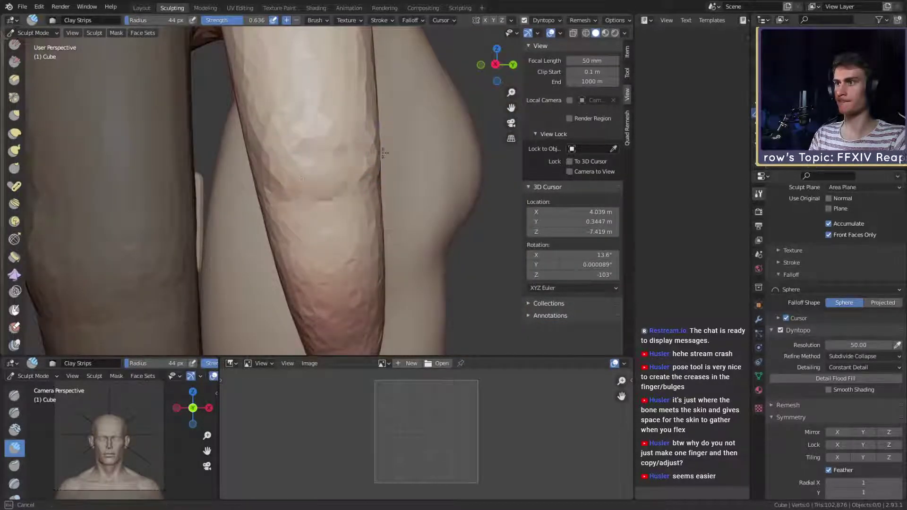
{"action": "mouse_move", "coordinate": [383, 153]}
{"action": "middle_mouse_down"}
{"action": "mouse_move", "coordinate": [357, 178]}
{"action": "mouse_move", "coordinate": [381, 166]}
{"action": "mouse_move", "coordinate": [389, 177]}
{"action": "mouse_move", "coordinate": [326, 184]}
{"action": "middle_mouse_up"}
{"action": "left_click_drag", "start_coordinate": [326, 184], "coordinate": [321, 186]}
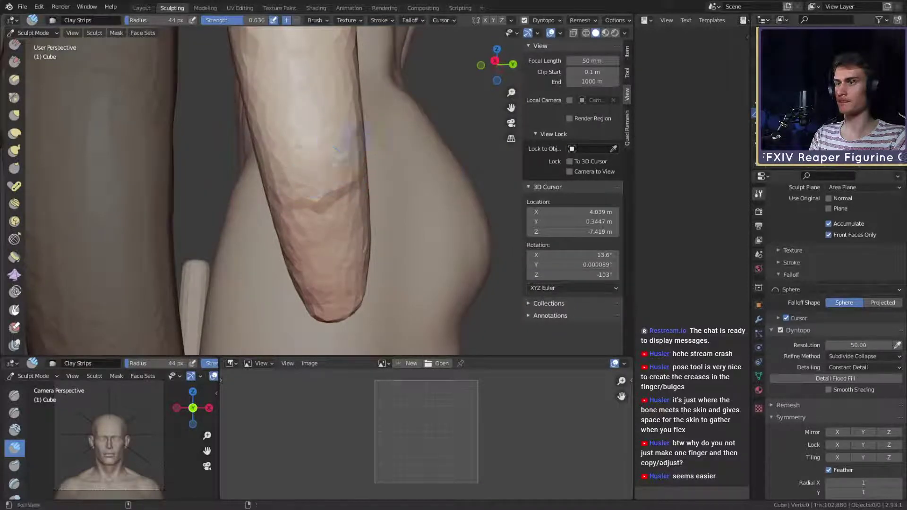
Step: Adjust the little finger's bent joints from the side with the Grab brush, enlarging its radius to 204 px
{"action": "mouse_move", "coordinate": [322, 186]}
{"action": "middle_mouse_down"}
{"action": "mouse_move", "coordinate": [340, 182]}
{"action": "mouse_move", "coordinate": [284, 202]}
{"action": "mouse_move", "coordinate": [341, 206]}
{"action": "mouse_move", "coordinate": [394, 177]}
{"action": "mouse_move", "coordinate": [244, 206]}
{"action": "mouse_move", "coordinate": [292, 186]}
{"action": "mouse_move", "coordinate": [360, 185]}
{"action": "middle_mouse_up"}
{"action": "key", "text": "g"}
{"action": "key", "text": "f"}
{"action": "left_click", "coordinate": [334, 204]}
{"action": "key", "text": "f"}
{"action": "left_click", "coordinate": [364, 189]}
{"action": "key", "text": "f"}
{"action": "left_click", "coordinate": [276, 192]}
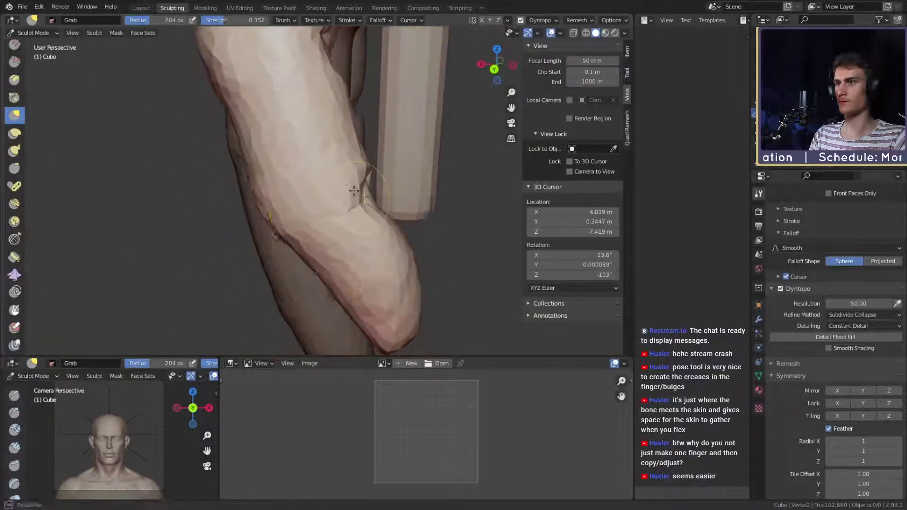
Step: Reshape the underside folds at the little finger's joints with the Grab brush at 207 px radius
{"action": "key", "text": "f"}
{"action": "left_click", "coordinate": [358, 199]}
{"action": "left_click_drag", "start_coordinate": [357, 201], "coordinate": [355, 198]}
{"action": "middle_click_drag", "start_coordinate": [359, 199], "coordinate": [348, 201]}
{"action": "key", "text": "f"}
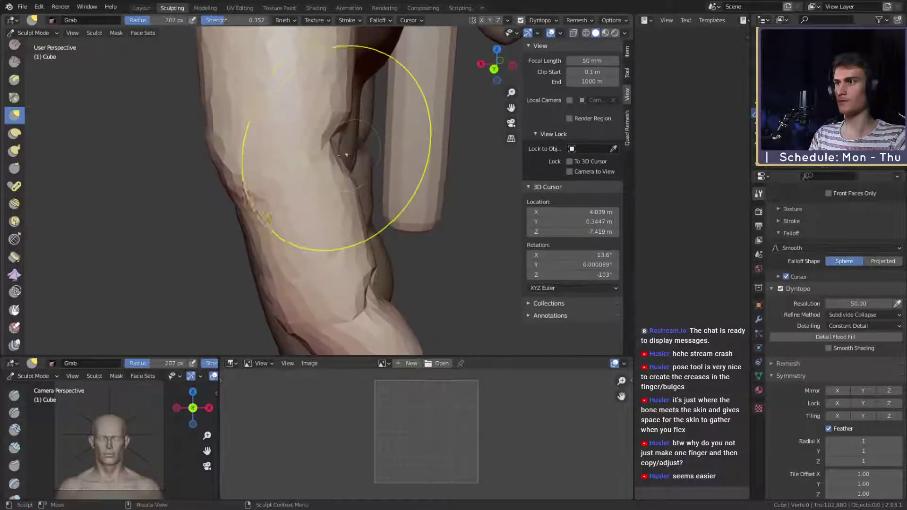
{"action": "left_click", "coordinate": [340, 142]}
Step: Even out the little finger's segments with the Grab brush at 204 px radius and save the file
{"action": "mouse_move", "coordinate": [341, 141]}
{"action": "middle_mouse_down"}
{"action": "mouse_move", "coordinate": [277, 140]}
{"action": "mouse_move", "coordinate": [314, 152]}
{"action": "mouse_move", "coordinate": [293, 244]}
{"action": "mouse_move", "coordinate": [309, 227]}
{"action": "mouse_move", "coordinate": [366, 213]}
{"action": "middle_mouse_up"}
{"action": "key", "text": "f"}
{"action": "left_click", "coordinate": [307, 156]}
{"action": "key", "text": "f"}
{"action": "left_click", "coordinate": [291, 233]}
{"action": "mouse_move", "coordinate": [366, 212]}
{"action": "middle_mouse_down", "text": "ctrl"}
{"action": "mouse_move", "coordinate": [359, 189]}
{"action": "mouse_move", "coordinate": [325, 208]}
{"action": "middle_mouse_up", "text": "ctrl"}
{"action": "key", "text": "f"}
{"action": "left_click", "coordinate": [293, 186]}
{"action": "mouse_move", "coordinate": [292, 168]}
{"action": "middle_mouse_down"}
{"action": "mouse_move", "coordinate": [359, 189]}
{"action": "mouse_move", "coordinate": [370, 210]}
{"action": "mouse_move", "coordinate": [349, 182]}
{"action": "mouse_move", "coordinate": [284, 222]}
{"action": "mouse_move", "coordinate": [220, 139]}
{"action": "middle_mouse_up"}
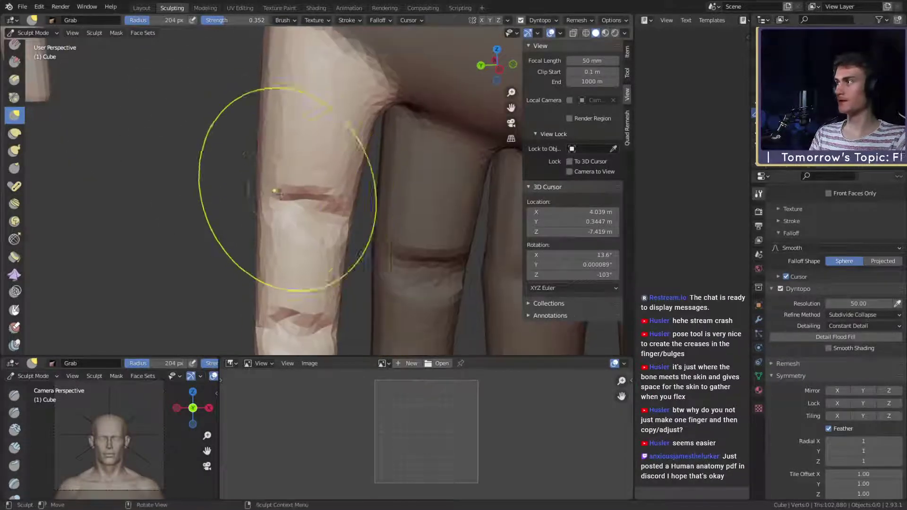
{"action": "left_click", "coordinate": [22, 6]}
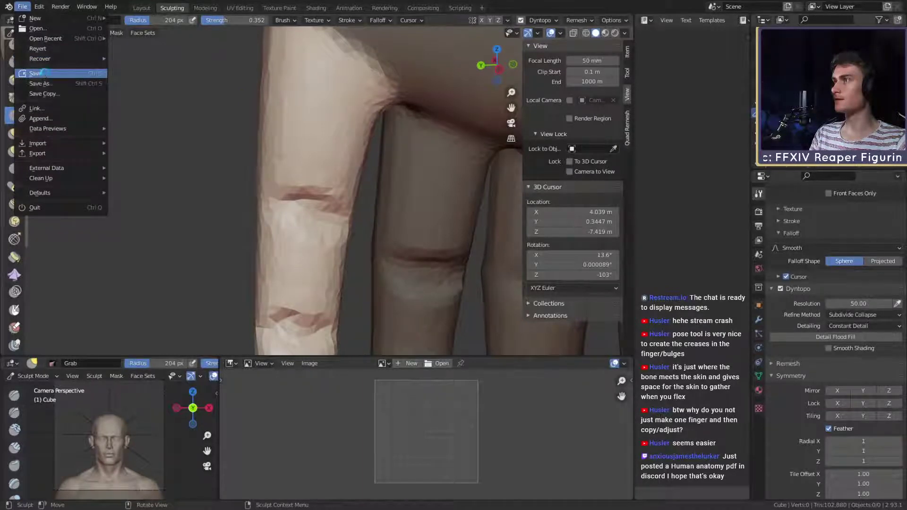
{"action": "left_click", "coordinate": [41, 74]}
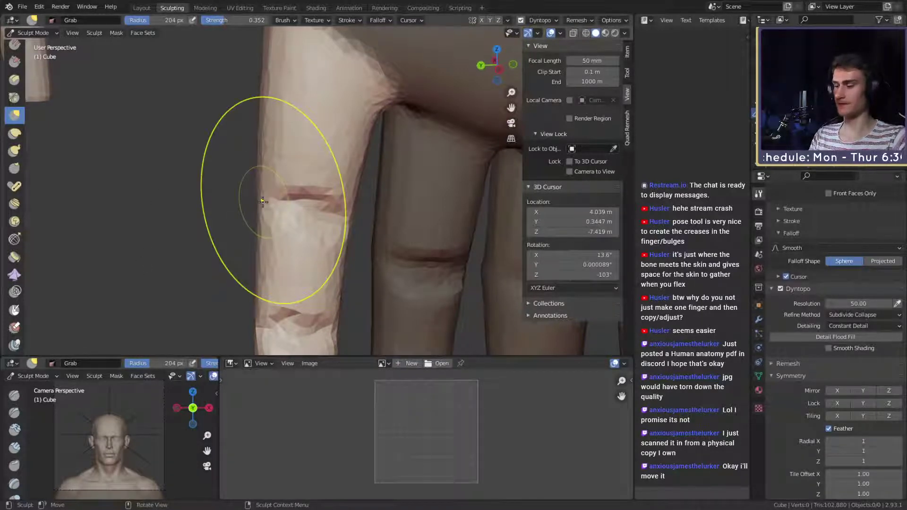
Step: Adjust the little finger's middle knuckle and lower segments with the Grab brush at 234 px and 186 px radius
{"action": "mouse_move", "coordinate": [319, 206]}
{"action": "middle_mouse_down"}
{"action": "mouse_move", "coordinate": [390, 191]}
{"action": "mouse_move", "coordinate": [351, 214]}
{"action": "middle_mouse_up"}
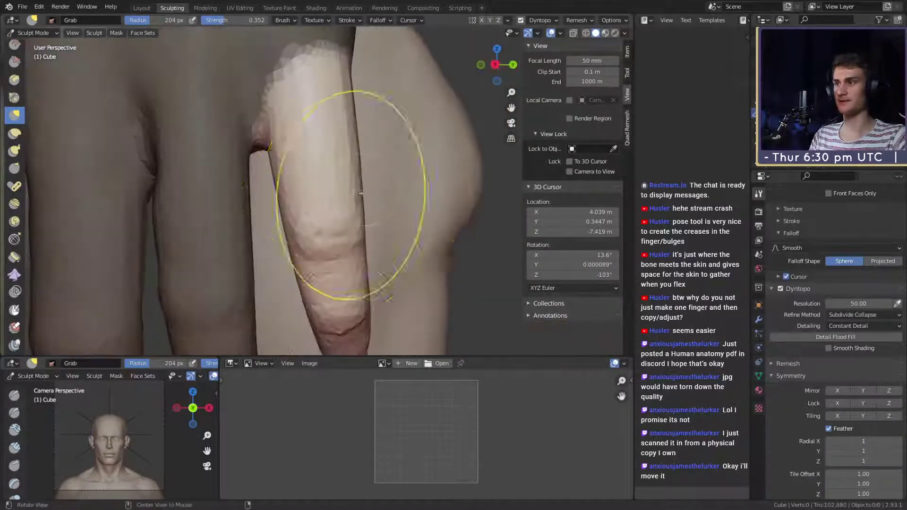
{"action": "key", "text": "f"}
{"action": "left_click", "coordinate": [335, 219]}
{"action": "left_click_drag", "start_coordinate": [330, 223], "coordinate": [332, 216]}
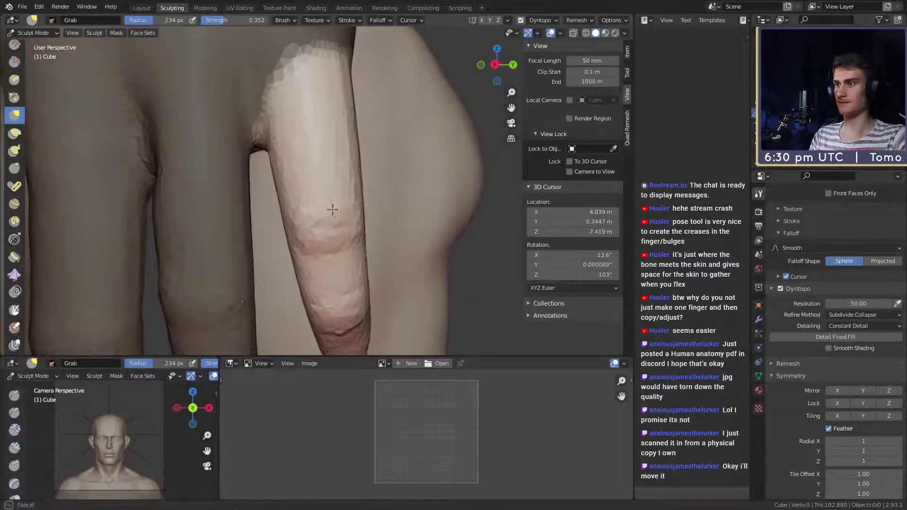
{"action": "mouse_move", "coordinate": [332, 210]}
{"action": "middle_mouse_down"}
{"action": "mouse_move", "coordinate": [299, 219]}
{"action": "mouse_move", "coordinate": [315, 236]}
{"action": "middle_mouse_up"}
{"action": "key", "text": "f"}
{"action": "left_click", "coordinate": [318, 229]}
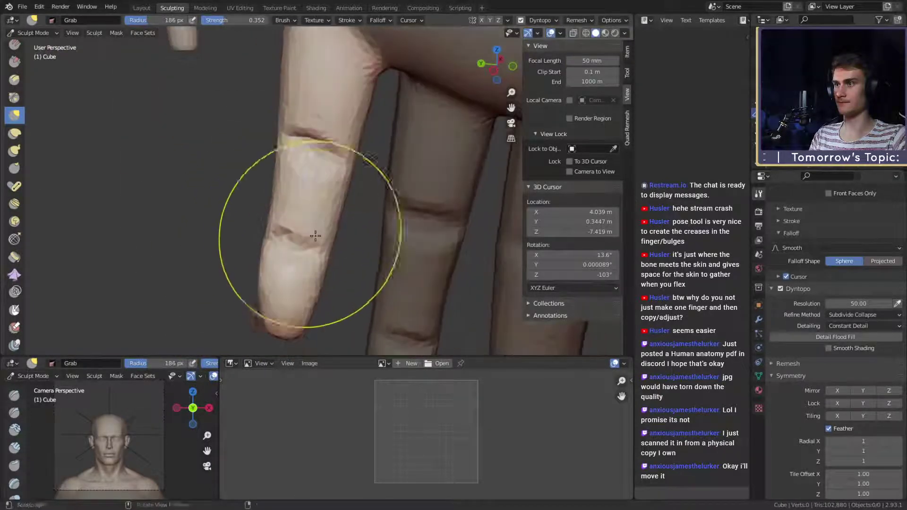
Step: Adjust the little finger's lower segments and outline from the back with the Grab brush at 221 px radius
{"action": "mouse_move", "coordinate": [330, 177]}
{"action": "middle_mouse_down"}
{"action": "mouse_move", "coordinate": [299, 170]}
{"action": "mouse_move", "coordinate": [494, 170]}
{"action": "middle_mouse_up"}
{"action": "key", "text": "f"}
{"action": "left_click", "coordinate": [320, 198]}
{"action": "mouse_move", "coordinate": [320, 198]}
{"action": "left_mouse_down"}
{"action": "mouse_move", "coordinate": [350, 194]}
{"action": "mouse_move", "coordinate": [340, 188]}
{"action": "mouse_move", "coordinate": [360, 231]}
{"action": "mouse_move", "coordinate": [370, 178]}
{"action": "mouse_move", "coordinate": [350, 209]}
{"action": "left_mouse_up"}
{"action": "left_click_drag", "start_coordinate": [350, 209], "coordinate": [349, 175], "text": "alt"}
{"action": "mouse_move", "coordinate": [349, 231]}
{"action": "left_mouse_down", "text": "alt"}
{"action": "mouse_move", "coordinate": [353, 206]}
{"action": "mouse_move", "coordinate": [333, 190]}
{"action": "mouse_move", "coordinate": [293, 187]}
{"action": "mouse_move", "coordinate": [305, 153]}
{"action": "mouse_move", "coordinate": [302, 163]}
{"action": "left_mouse_up", "text": "alt"}
{"action": "key", "text": "f"}
{"action": "left_click", "coordinate": [324, 222]}
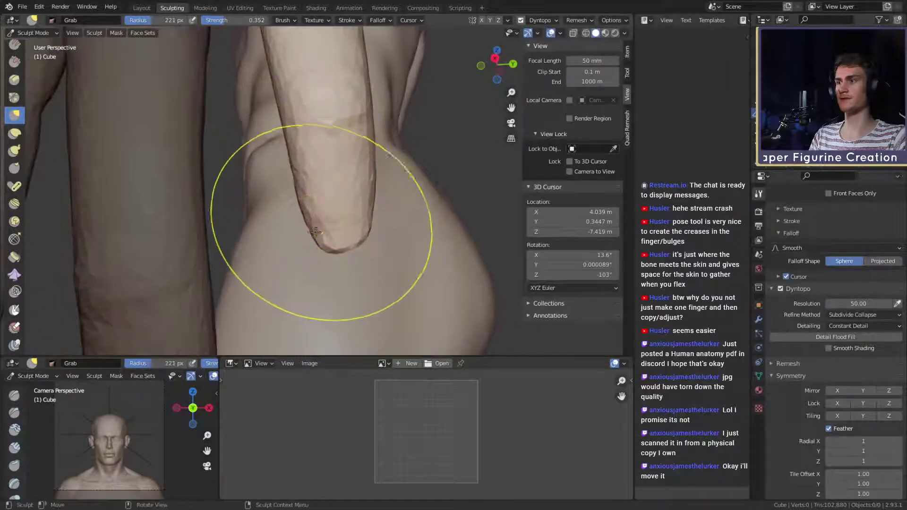
Step: Nudge the sides of the little finger's tip with the Grab brush and undo the last two changes
{"action": "mouse_move", "coordinate": [315, 232]}
{"action": "left_mouse_down", "text": "alt+shift"}
{"action": "mouse_move", "coordinate": [289, 241]}
{"action": "mouse_move", "coordinate": [348, 218]}
{"action": "left_mouse_up", "text": "alt+shift"}
{"action": "mouse_move", "coordinate": [333, 177]}
{"action": "left_mouse_down", "text": "alt+shift"}
{"action": "mouse_move", "coordinate": [340, 217]}
{"action": "mouse_move", "coordinate": [332, 237]}
{"action": "left_mouse_up", "text": "alt+shift"}
{"action": "left_click_drag", "start_coordinate": [343, 171], "coordinate": [331, 182]}
{"action": "mouse_move", "coordinate": [331, 137]}
{"action": "left_mouse_down", "text": "alt+shift"}
{"action": "mouse_move", "coordinate": [324, 229]}
{"action": "mouse_move", "coordinate": [334, 161]}
{"action": "left_mouse_up", "text": "alt+shift"}
{"action": "key", "text": "f"}
{"action": "left_click", "coordinate": [332, 266]}
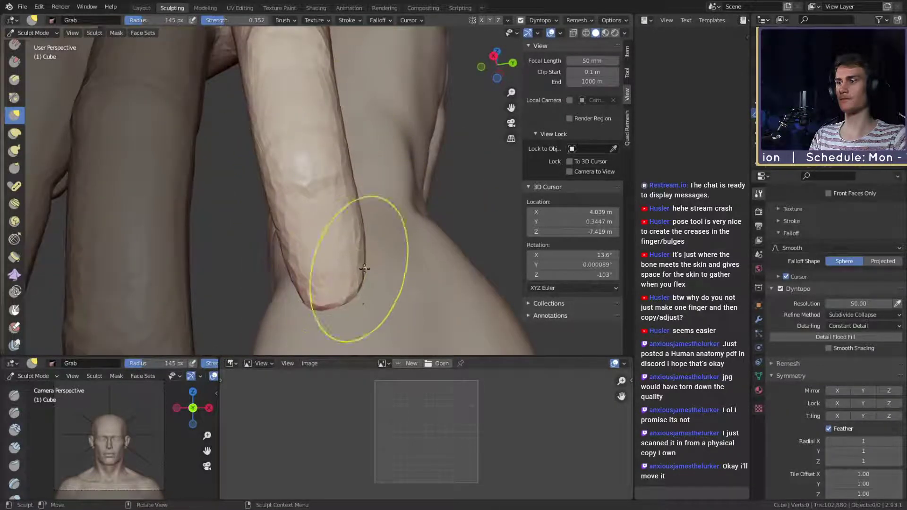
{"action": "key", "text": "ctrl+z"}
{"action": "key", "text": "ctrl+z"}
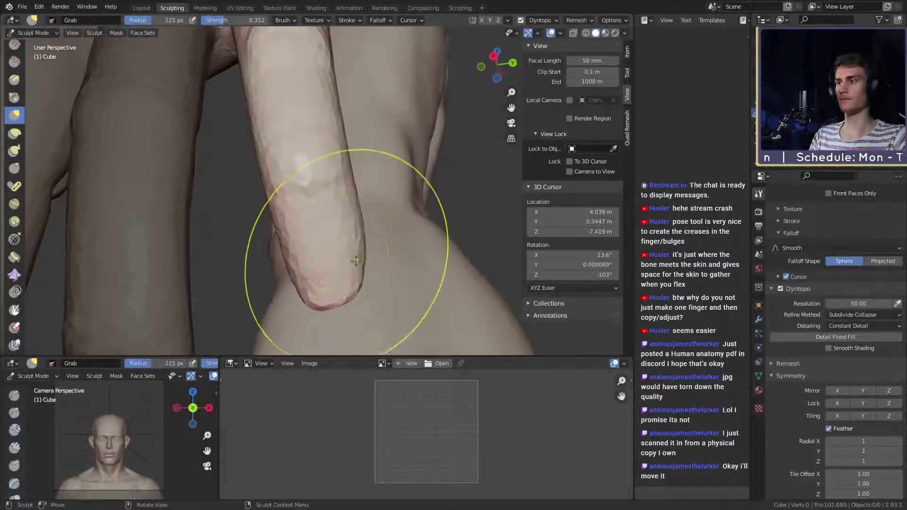
Step: Even out the back and sides of the little finger with the Grab brush at 211 px radius
{"action": "key", "text": "f"}
{"action": "left_click", "coordinate": [308, 224]}
{"action": "mouse_move", "coordinate": [307, 272]}
{"action": "left_mouse_down"}
{"action": "mouse_move", "coordinate": [305, 247]}
{"action": "mouse_move", "coordinate": [318, 259]}
{"action": "mouse_move", "coordinate": [280, 237]}
{"action": "left_mouse_up"}
{"action": "key", "text": "f"}
{"action": "left_click", "coordinate": [327, 218]}
{"action": "left_click_drag", "start_coordinate": [291, 296], "coordinate": [295, 262], "text": "alt"}
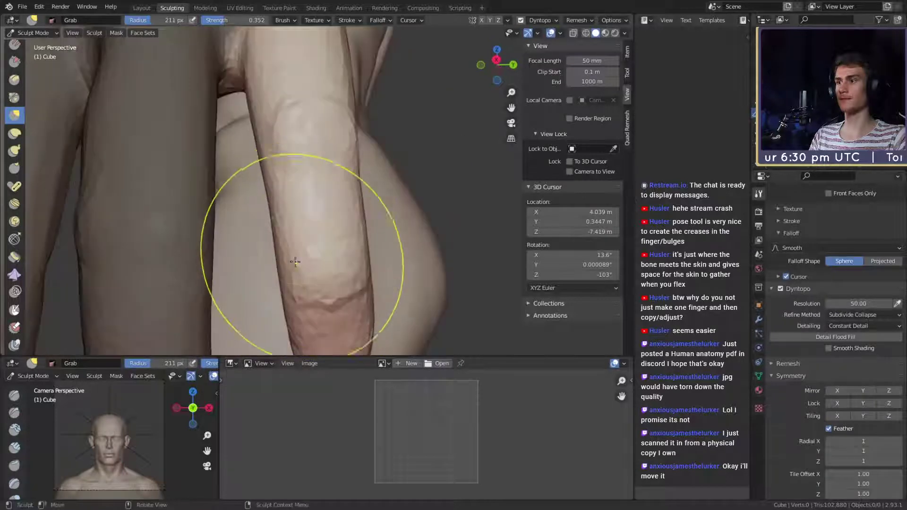
{"action": "scroll", "coordinate": [288, 259], "scroll_direction": "down", "scroll_amount": 6}
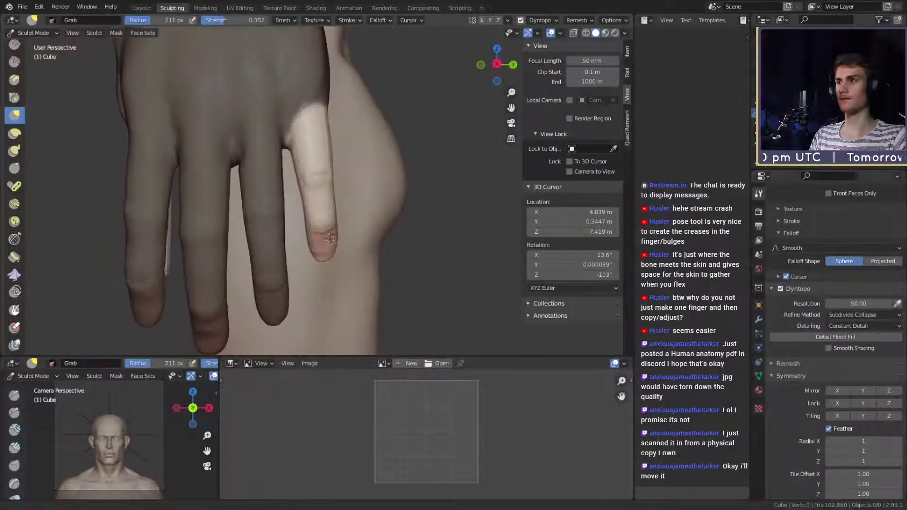
Step: Adjust the little finger's base with the Grab brush at 133 px and 146 px radius and clear the mask from the hand
{"action": "scroll", "coordinate": [321, 251], "scroll_direction": "up", "scroll_amount": 5}
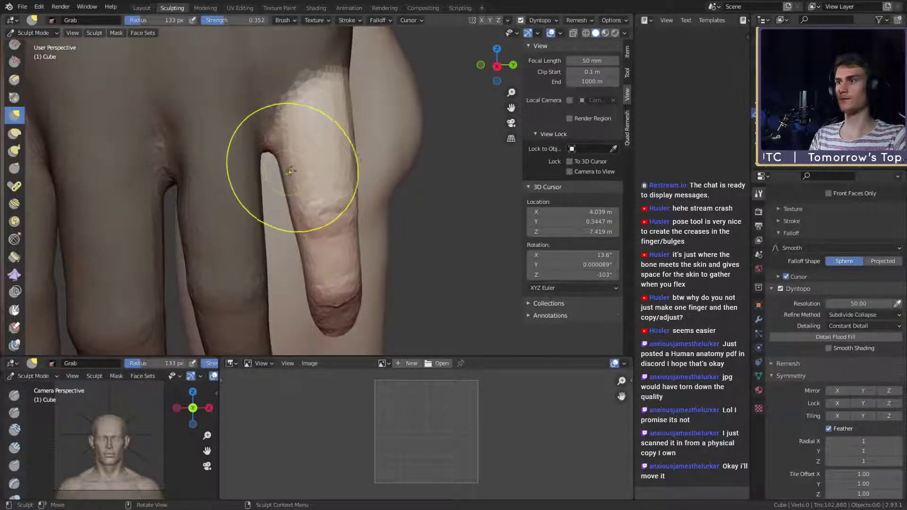
{"action": "middle_click_drag", "start_coordinate": [291, 171], "coordinate": [322, 185]}
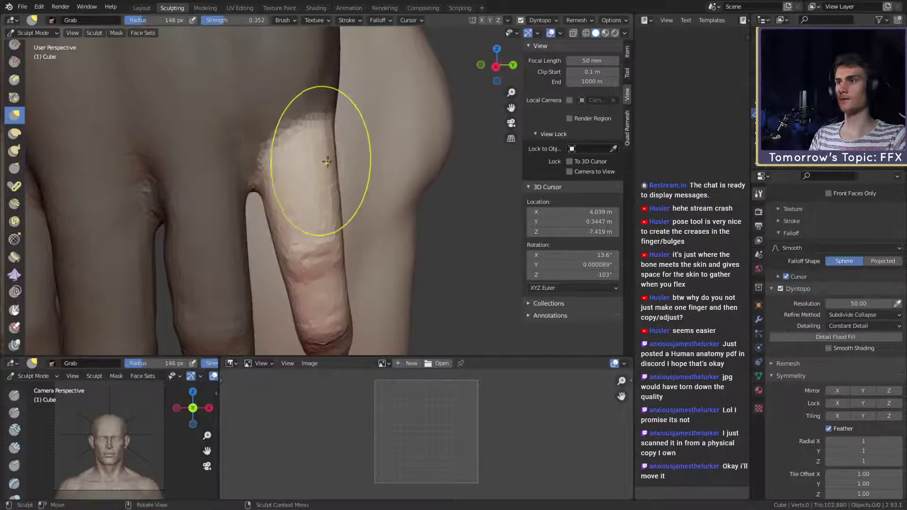
{"action": "scroll", "coordinate": [325, 179], "scroll_direction": "down", "scroll_amount": 5}
{"action": "key", "text": "alt+m"}
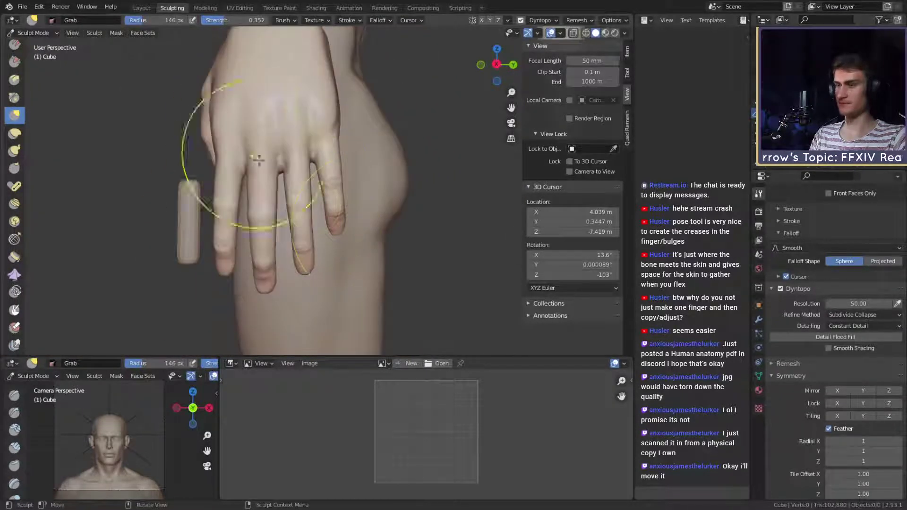
Step: Build up the transition from the little finger's base to the back of the hand with Clay Strips at 112 px radius
{"action": "mouse_move", "coordinate": [346, 195]}
{"action": "middle_mouse_down"}
{"action": "mouse_move", "coordinate": [381, 118]}
{"action": "mouse_move", "coordinate": [371, 199]}
{"action": "mouse_move", "coordinate": [308, 274]}
{"action": "mouse_move", "coordinate": [366, 194]}
{"action": "mouse_move", "coordinate": [316, 217]}
{"action": "mouse_move", "coordinate": [324, 196]}
{"action": "mouse_move", "coordinate": [308, 198]}
{"action": "mouse_move", "coordinate": [361, 193]}
{"action": "mouse_move", "coordinate": [320, 188]}
{"action": "mouse_move", "coordinate": [349, 194]}
{"action": "mouse_move", "coordinate": [344, 214]}
{"action": "middle_mouse_up"}
{"action": "key", "text": "f"}
{"action": "left_click", "coordinate": [335, 205]}
{"action": "key", "text": "f"}
{"action": "left_click", "coordinate": [305, 201]}
{"action": "key", "text": "c"}
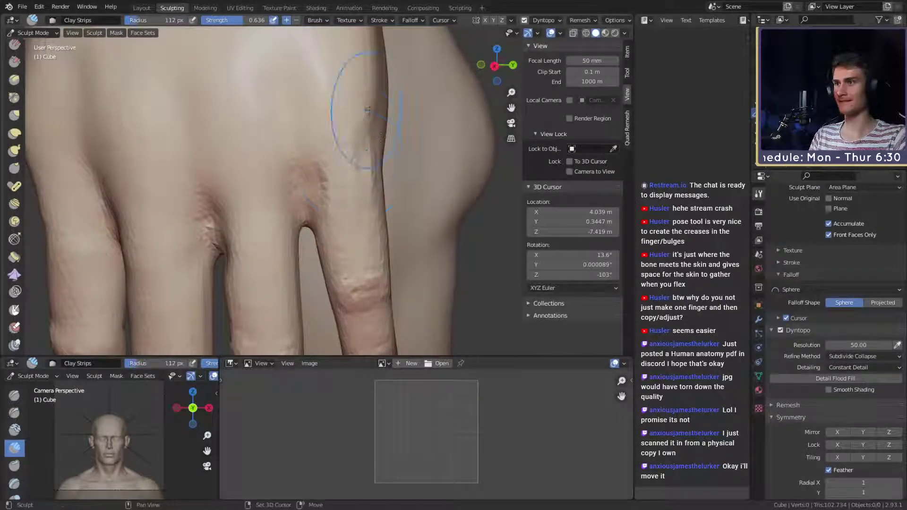
{"action": "mouse_move", "coordinate": [358, 115]}
{"action": "middle_mouse_down"}
{"action": "mouse_move", "coordinate": [364, 193]}
{"action": "mouse_move", "coordinate": [374, 162]}
{"action": "mouse_move", "coordinate": [415, 185]}
{"action": "mouse_move", "coordinate": [350, 181]}
{"action": "middle_mouse_up"}
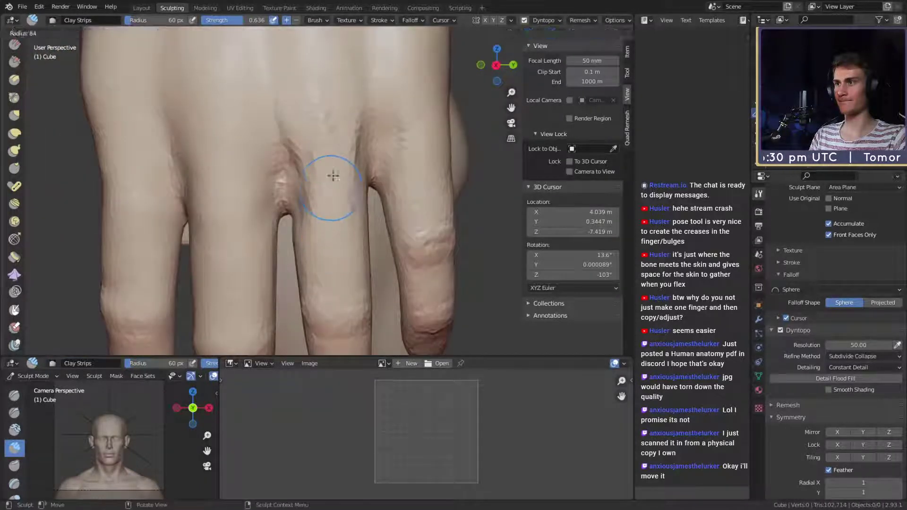
Step: Deepen the webbing between the fingers on the back of the hand with the Crease brush at 45 px radius
{"action": "key", "text": "shift+c"}
{"action": "key", "text": "f"}
{"action": "left_click", "coordinate": [290, 180]}
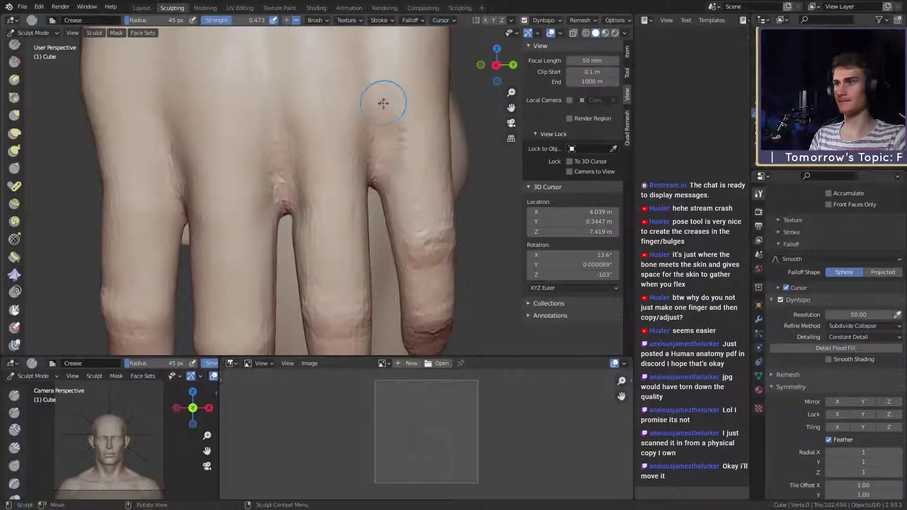
{"action": "middle_click_drag", "start_coordinate": [330, 162], "coordinate": [358, 172]}
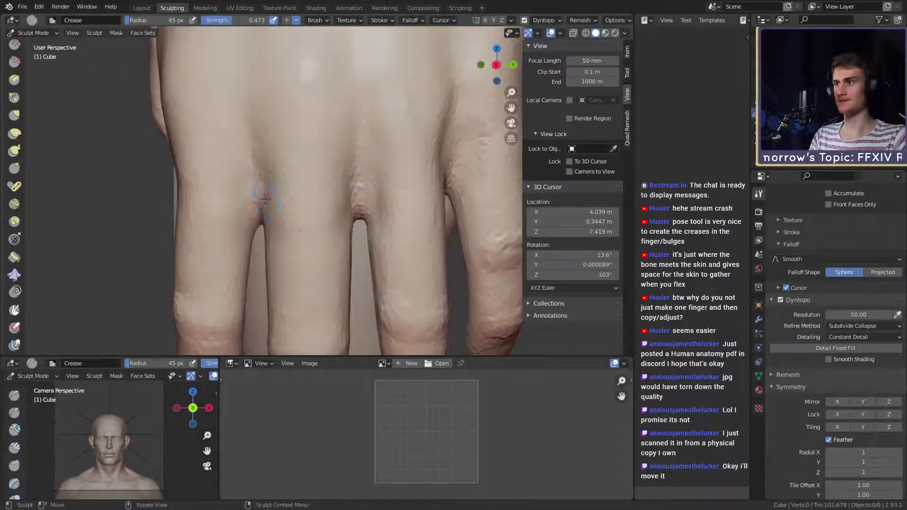
{"action": "mouse_move", "coordinate": [257, 132]}
{"action": "middle_mouse_down"}
{"action": "mouse_move", "coordinate": [274, 157]}
{"action": "mouse_move", "coordinate": [374, 204]}
{"action": "mouse_move", "coordinate": [344, 121]}
{"action": "mouse_move", "coordinate": [354, 118]}
{"action": "mouse_move", "coordinate": [330, 197]}
{"action": "mouse_move", "coordinate": [275, 91]}
{"action": "mouse_move", "coordinate": [364, 178]}
{"action": "mouse_move", "coordinate": [354, 187]}
{"action": "middle_mouse_up"}
Step: Add volume around the ring finger's base knuckle with the Clay Strips brush at 70 px radius
{"action": "key", "text": "c"}
{"action": "key", "text": "f"}
{"action": "left_click", "coordinate": [332, 192]}
{"action": "key", "text": "f"}
{"action": "left_click", "coordinate": [360, 162]}
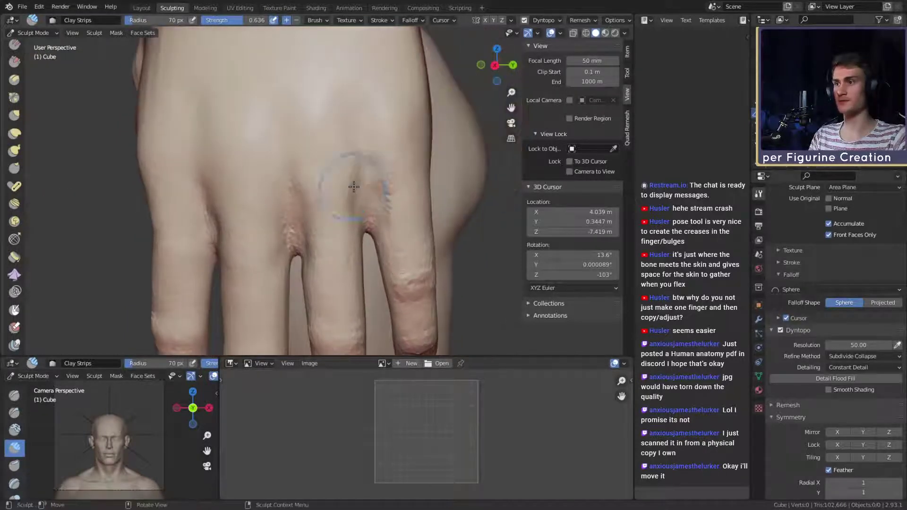
{"action": "left_click_drag", "start_coordinate": [356, 178], "coordinate": [368, 183]}
{"action": "middle_click_drag", "start_coordinate": [369, 185], "coordinate": [367, 182]}
Step: Shape the skin folds around the ring and middle fingers' base knuckles with Clay Strips at 43 px and 40 px radius
{"action": "key", "text": "f"}
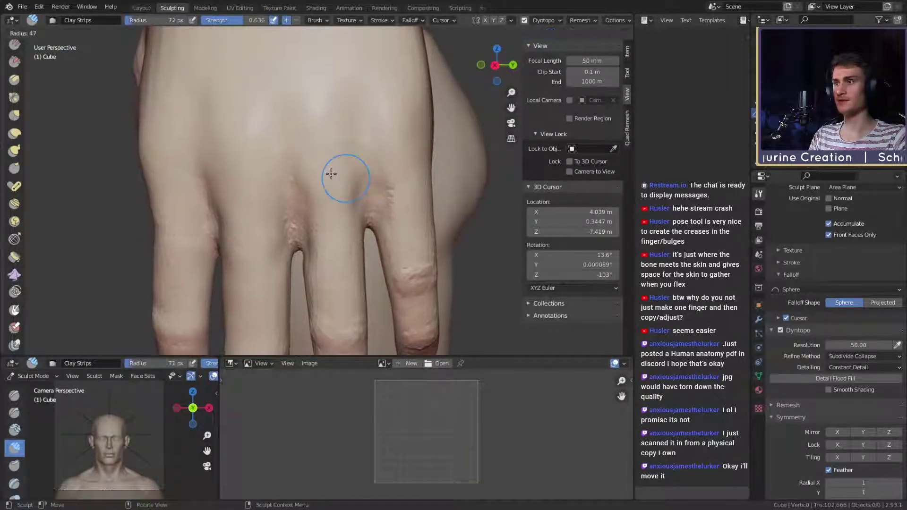
{"action": "left_click", "coordinate": [330, 175]}
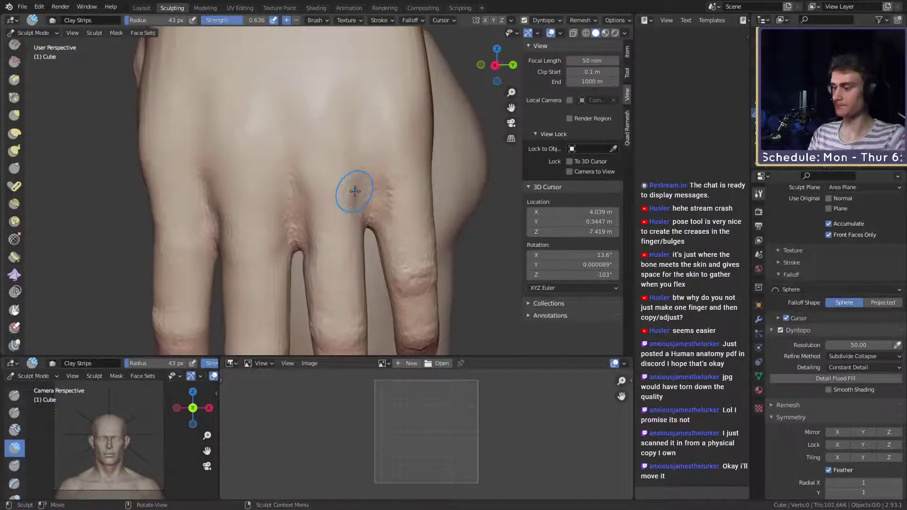
{"action": "middle_click_drag", "start_coordinate": [365, 155], "coordinate": [345, 171]}
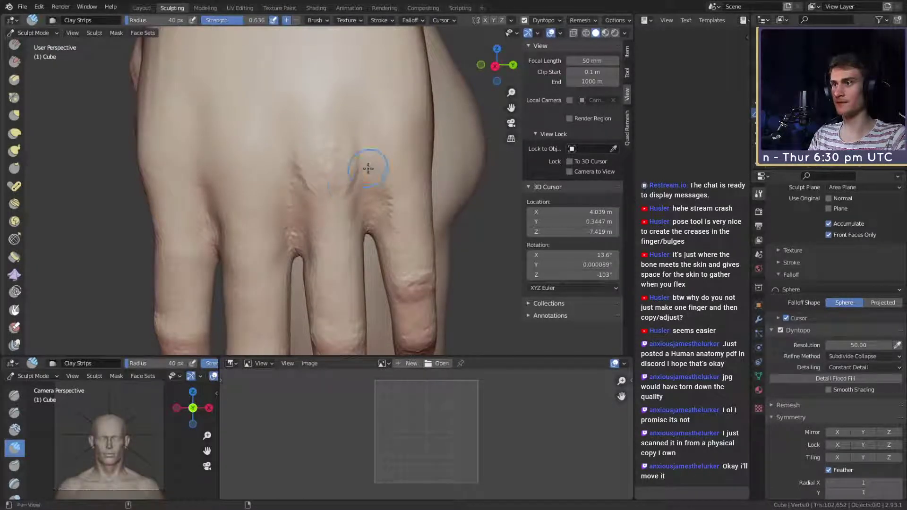
{"action": "mouse_move", "coordinate": [368, 169]}
{"action": "middle_mouse_down", "text": "shift"}
{"action": "mouse_move", "coordinate": [351, 190]}
{"action": "mouse_move", "coordinate": [334, 186]}
{"action": "middle_mouse_up", "text": "shift"}
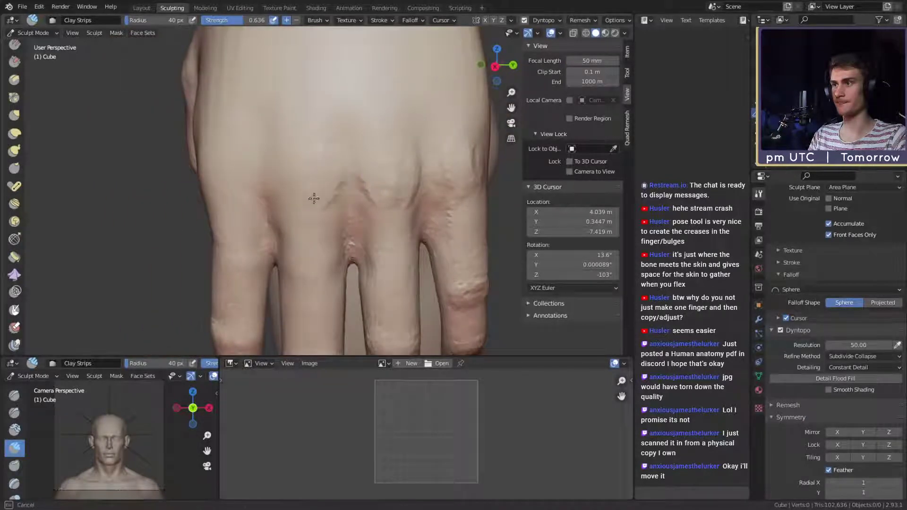
{"action": "left_click_drag", "start_coordinate": [295, 186], "coordinate": [290, 202]}
{"action": "mouse_move", "coordinate": [312, 184]}
{"action": "left_mouse_down", "text": "alt"}
{"action": "mouse_move", "coordinate": [340, 180]}
{"action": "mouse_move", "coordinate": [330, 180]}
{"action": "left_mouse_up", "text": "alt"}
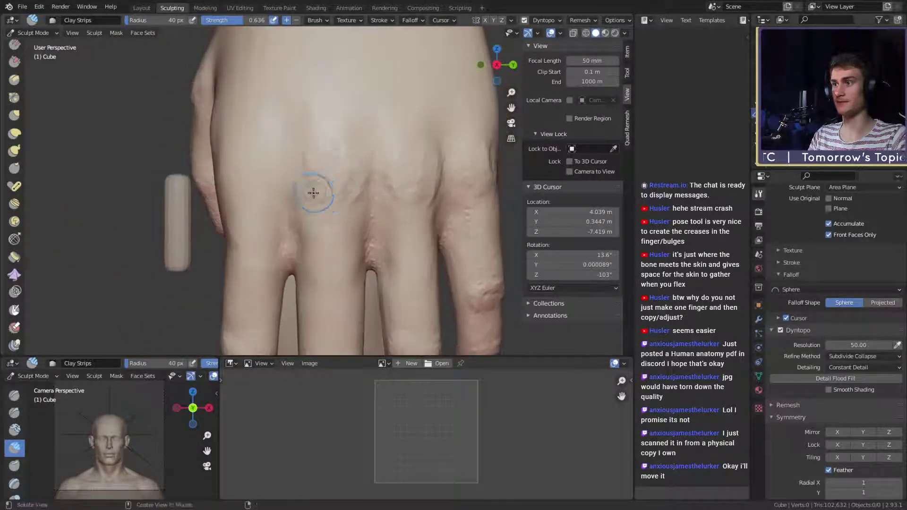
Step: Refine the base knuckles and upper segments of the index and middle fingers with Clay Strips at 34 px radius
{"action": "mouse_move", "coordinate": [313, 193]}
{"action": "middle_mouse_down"}
{"action": "mouse_move", "coordinate": [330, 182]}
{"action": "mouse_move", "coordinate": [292, 145]}
{"action": "mouse_move", "coordinate": [326, 149]}
{"action": "middle_mouse_up"}
{"action": "key", "text": "f"}
{"action": "left_click", "coordinate": [332, 160]}
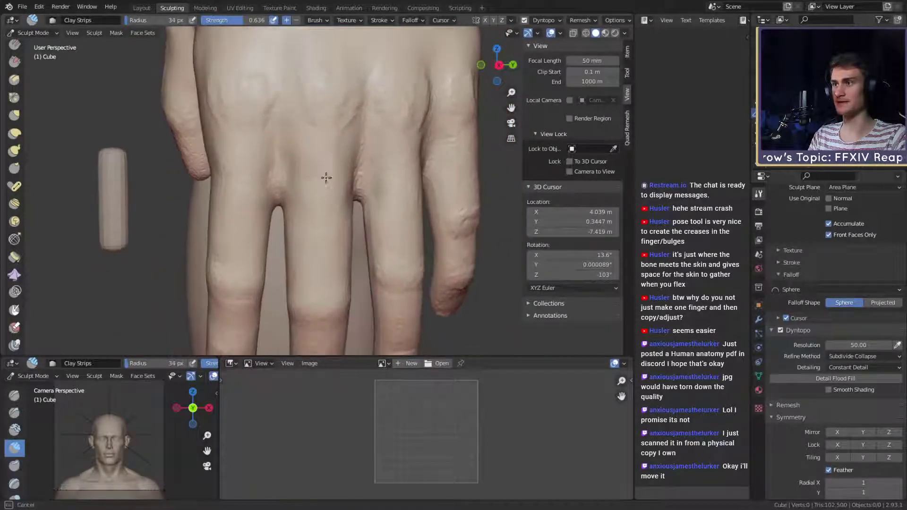
{"action": "left_click_drag", "start_coordinate": [326, 178], "coordinate": [327, 167]}
{"action": "key", "text": "f"}
{"action": "left_click", "coordinate": [335, 149]}
{"action": "mouse_move", "coordinate": [324, 168]}
{"action": "middle_mouse_down"}
{"action": "mouse_move", "coordinate": [324, 192]}
{"action": "mouse_move", "coordinate": [350, 166]}
{"action": "middle_mouse_up"}
Step: Detail the ridges running from the base knuckles into the fingers with Clay Strips at 29 px to 35 px radius
{"action": "key", "text": "f"}
{"action": "key", "text": "f"}
{"action": "left_click", "coordinate": [364, 176]}
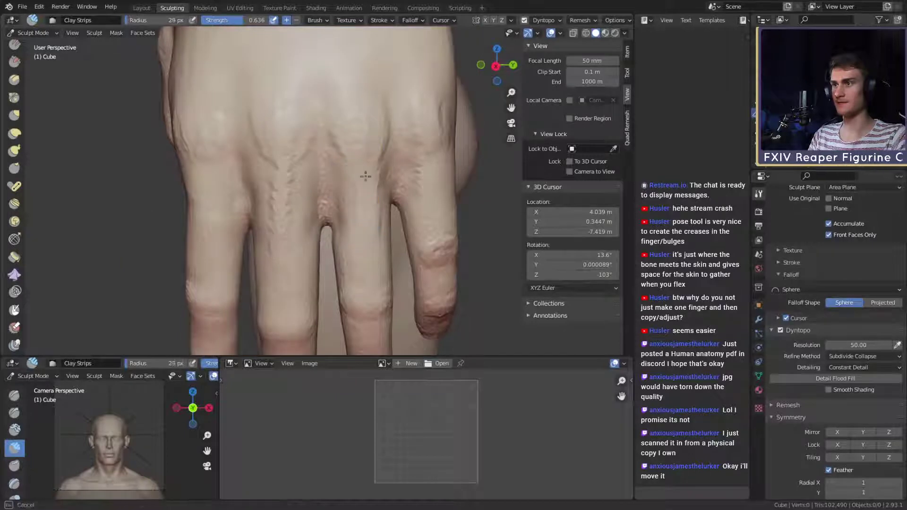
{"action": "middle_click_drag", "start_coordinate": [372, 223], "coordinate": [318, 167], "text": "shift"}
{"action": "mouse_move", "coordinate": [369, 105]}
{"action": "middle_mouse_down"}
{"action": "mouse_move", "coordinate": [330, 178]}
{"action": "mouse_move", "coordinate": [307, 169]}
{"action": "middle_mouse_up"}
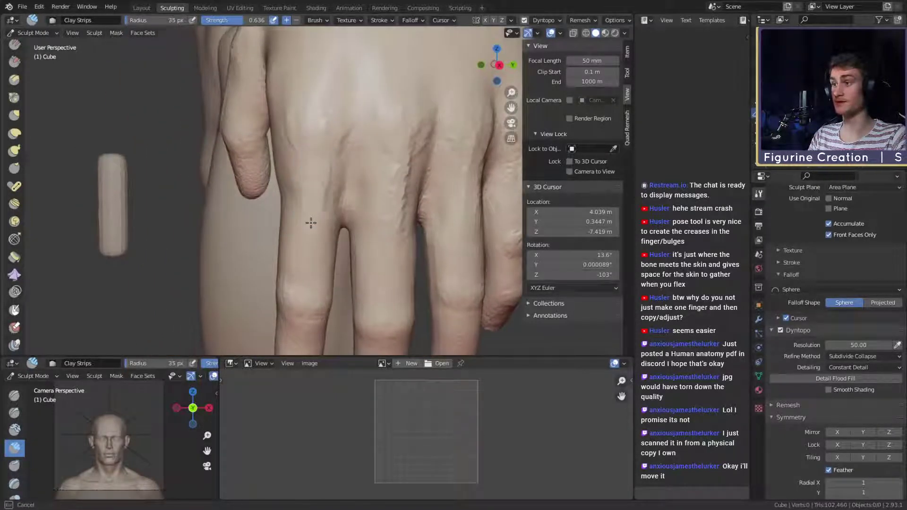
{"action": "middle_click_drag", "start_coordinate": [311, 223], "coordinate": [318, 176]}
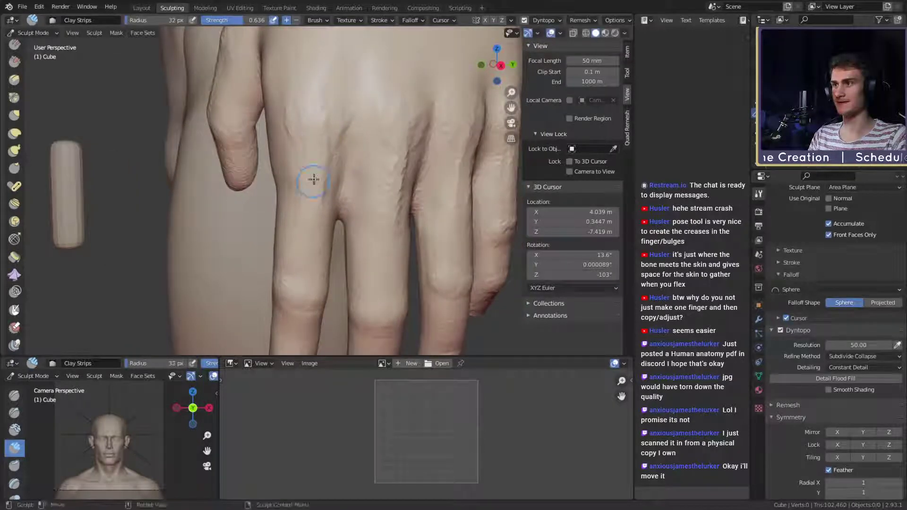
Step: Smooth the sculpted strips across the base knuckles with a 123 px brush radius
{"action": "key", "text": "f"}
{"action": "left_click", "coordinate": [351, 195]}
{"action": "left_click_drag", "start_coordinate": [350, 192], "coordinate": [313, 177], "text": "shift"}
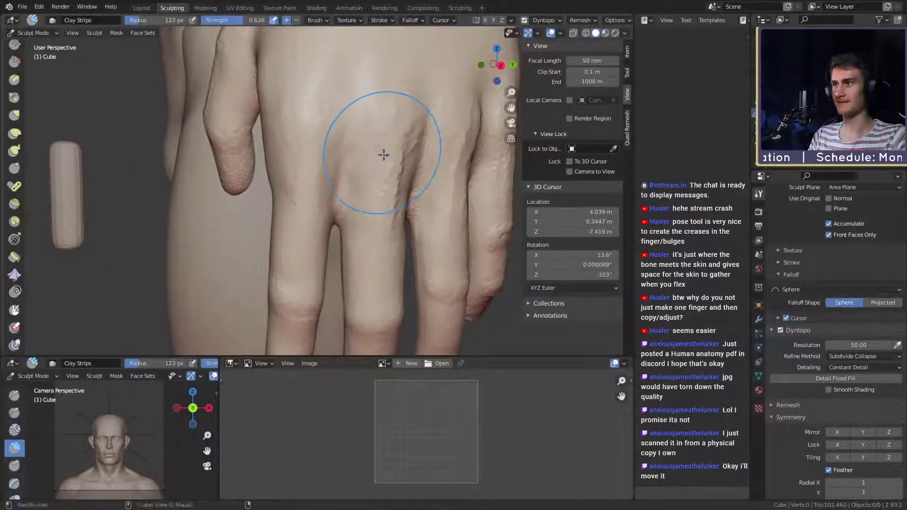
{"action": "mouse_move", "coordinate": [380, 154]}
{"action": "middle_mouse_down"}
{"action": "mouse_move", "coordinate": [435, 152]}
{"action": "mouse_move", "coordinate": [351, 144]}
{"action": "mouse_move", "coordinate": [388, 178]}
{"action": "mouse_move", "coordinate": [388, 132]}
{"action": "mouse_move", "coordinate": [326, 194]}
{"action": "mouse_move", "coordinate": [331, 136]}
{"action": "mouse_move", "coordinate": [323, 170]}
{"action": "mouse_move", "coordinate": [273, 148]}
{"action": "mouse_move", "coordinate": [345, 178]}
{"action": "mouse_move", "coordinate": [300, 162]}
{"action": "mouse_move", "coordinate": [322, 162]}
{"action": "middle_mouse_up"}
Step: Define the valleys between the base knuckles with the Crease brush at 55 px and 46 px radius
{"action": "key", "text": "shift+c"}
{"action": "scroll", "coordinate": [314, 172], "scroll_direction": "up", "scroll_amount": 3}
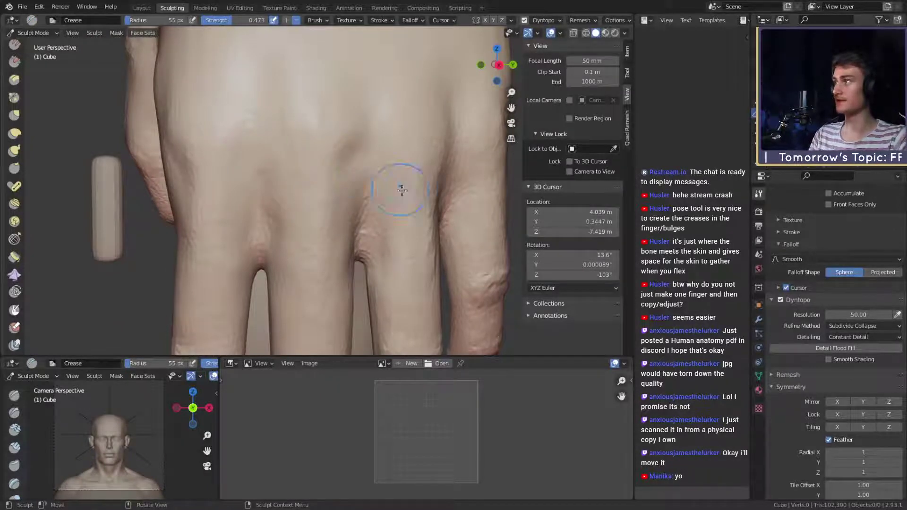
{"action": "middle_click_drag", "start_coordinate": [402, 191], "coordinate": [334, 183]}
{"action": "key", "text": "f"}
{"action": "left_click", "coordinate": [325, 149]}
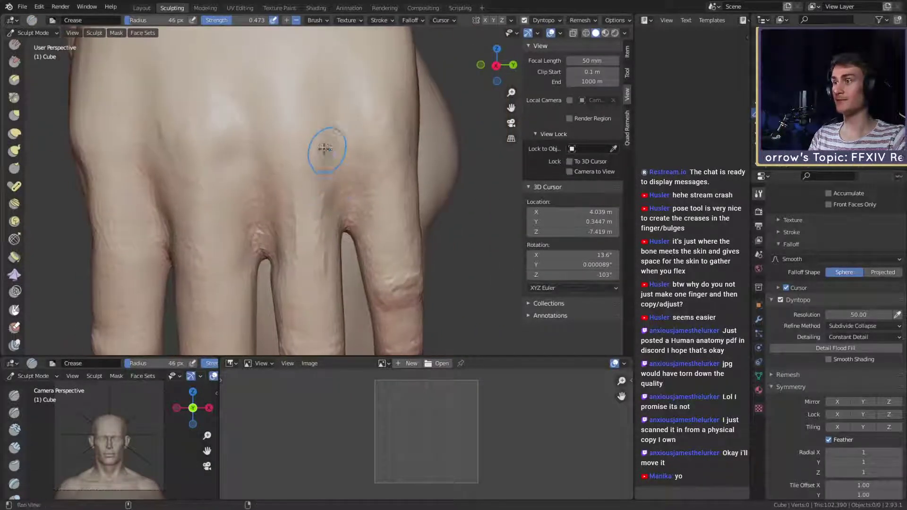
Step: Reposition the base knuckles on the back of the hand with the Grab brush at 152 px and 256 px radius
{"action": "mouse_move", "coordinate": [325, 149]}
{"action": "middle_mouse_down"}
{"action": "mouse_move", "coordinate": [340, 166]}
{"action": "mouse_move", "coordinate": [343, 193]}
{"action": "middle_mouse_up"}
{"action": "key", "text": "g"}
{"action": "key", "text": "f"}
{"action": "left_click", "coordinate": [345, 142]}
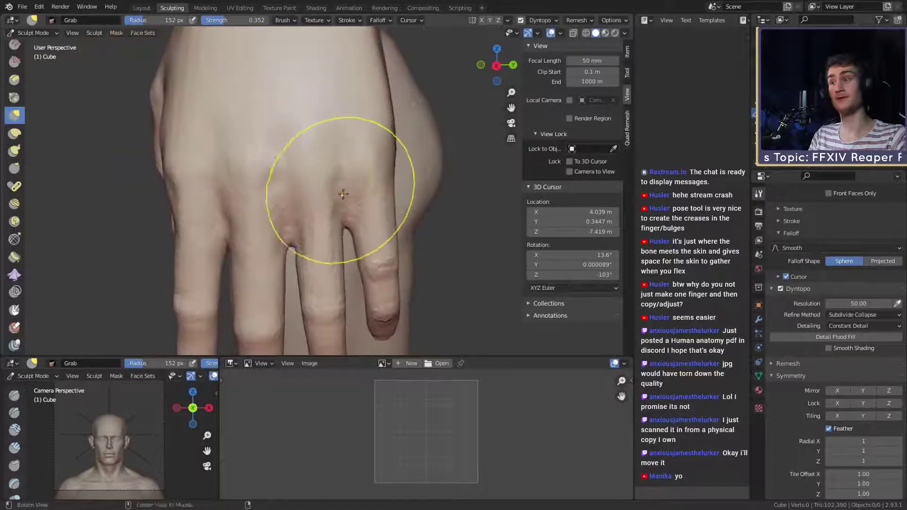
{"action": "scroll", "coordinate": [344, 194], "scroll_direction": "up", "scroll_amount": 3}
{"action": "key", "text": "f"}
{"action": "left_click", "coordinate": [331, 176]}
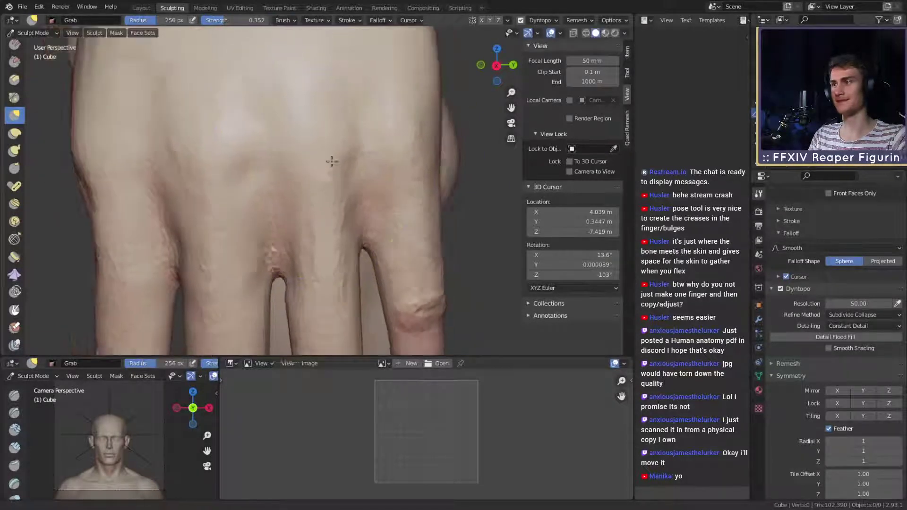
{"action": "scroll", "coordinate": [331, 165], "scroll_direction": "down", "scroll_amount": 2}
{"action": "scroll", "coordinate": [309, 176], "scroll_direction": "up", "scroll_amount": 3}
{"action": "middle_click_drag", "start_coordinate": [292, 171], "coordinate": [321, 176], "text": "shift"}
Step: Adjust the finger bases and webbing from the back and palm sides with the Grab brush at 210 px radius
{"action": "key", "text": "f"}
{"action": "left_click", "coordinate": [253, 186]}
{"action": "middle_click_drag", "start_coordinate": [252, 186], "coordinate": [283, 184]}
{"action": "key", "text": "f"}
{"action": "left_click", "coordinate": [340, 194]}
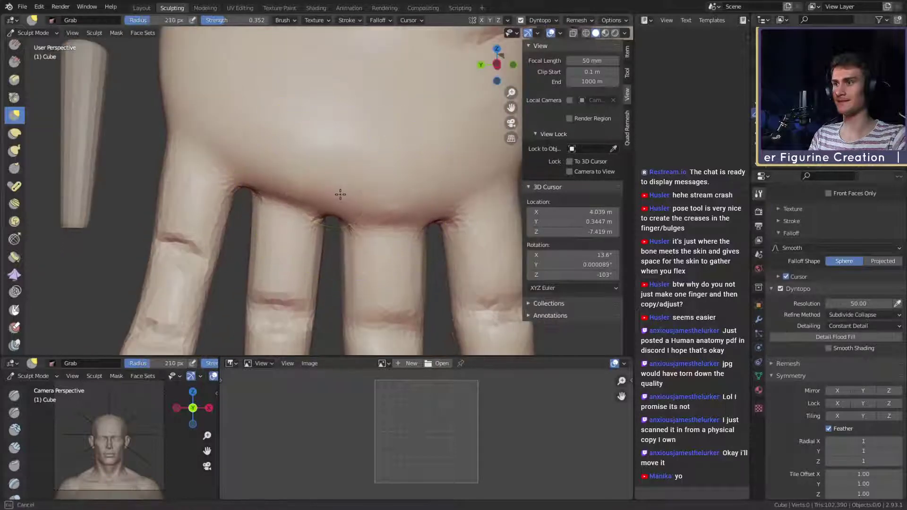
{"action": "mouse_move", "coordinate": [340, 194]}
{"action": "middle_mouse_down"}
{"action": "mouse_move", "coordinate": [340, 186]}
{"action": "mouse_move", "coordinate": [298, 183]}
{"action": "mouse_move", "coordinate": [312, 212]}
{"action": "mouse_move", "coordinate": [297, 144]}
{"action": "mouse_move", "coordinate": [291, 188]}
{"action": "mouse_move", "coordinate": [318, 138]}
{"action": "mouse_move", "coordinate": [366, 192]}
{"action": "mouse_move", "coordinate": [405, 202]}
{"action": "mouse_move", "coordinate": [393, 188]}
{"action": "mouse_move", "coordinate": [402, 203]}
{"action": "mouse_move", "coordinate": [426, 203]}
{"action": "mouse_move", "coordinate": [356, 203]}
{"action": "mouse_move", "coordinate": [433, 208]}
{"action": "mouse_move", "coordinate": [342, 175]}
{"action": "mouse_move", "coordinate": [375, 178]}
{"action": "middle_mouse_up"}
{"action": "key", "text": "f"}
{"action": "left_click", "coordinate": [274, 183]}
{"action": "left_click", "coordinate": [277, 177]}
{"action": "key", "text": "f"}
{"action": "left_click", "coordinate": [282, 196]}
Step: Sharpen the folds beside the little and ring fingers' base knuckles with the Crease brush at 35 px and 33 px radius
{"action": "key", "text": "shift+c"}
{"action": "scroll", "coordinate": [352, 177], "scroll_direction": "up", "scroll_amount": 5}
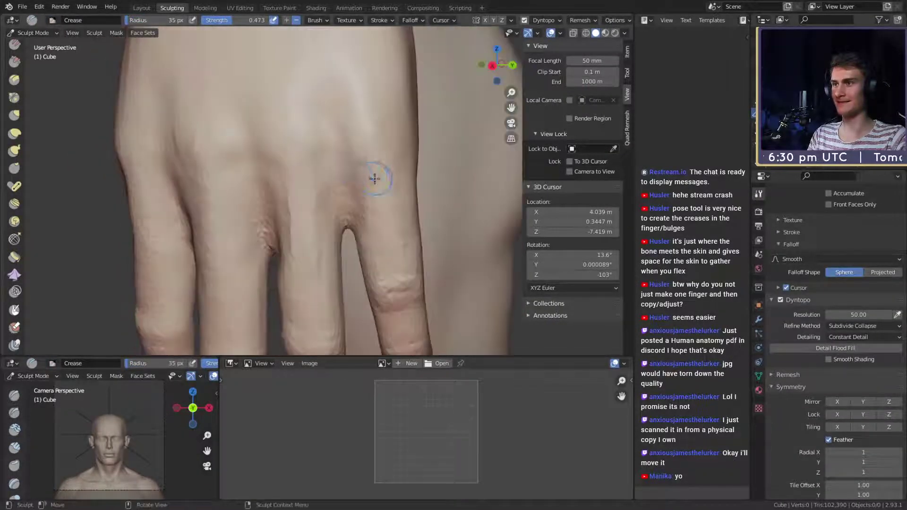
{"action": "mouse_move", "coordinate": [394, 133]}
{"action": "left_mouse_down"}
{"action": "mouse_move", "coordinate": [384, 138]}
{"action": "mouse_move", "coordinate": [399, 175]}
{"action": "mouse_move", "coordinate": [392, 168]}
{"action": "left_mouse_up"}
{"action": "middle_click_drag", "start_coordinate": [395, 189], "coordinate": [380, 202]}
{"action": "scroll", "coordinate": [380, 201], "scroll_direction": "up", "scroll_amount": 3}
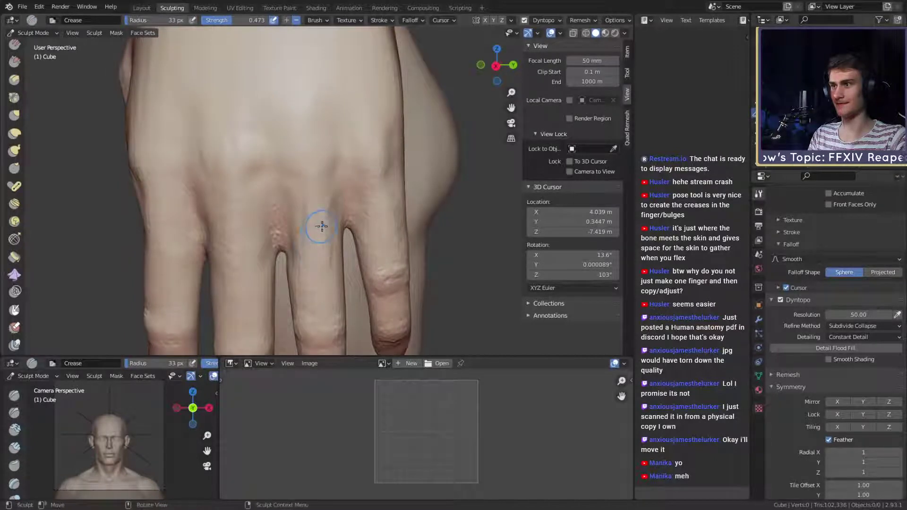
{"action": "middle_click_drag", "start_coordinate": [321, 226], "coordinate": [318, 172]}
{"action": "middle_click_drag", "start_coordinate": [327, 210], "coordinate": [350, 179]}
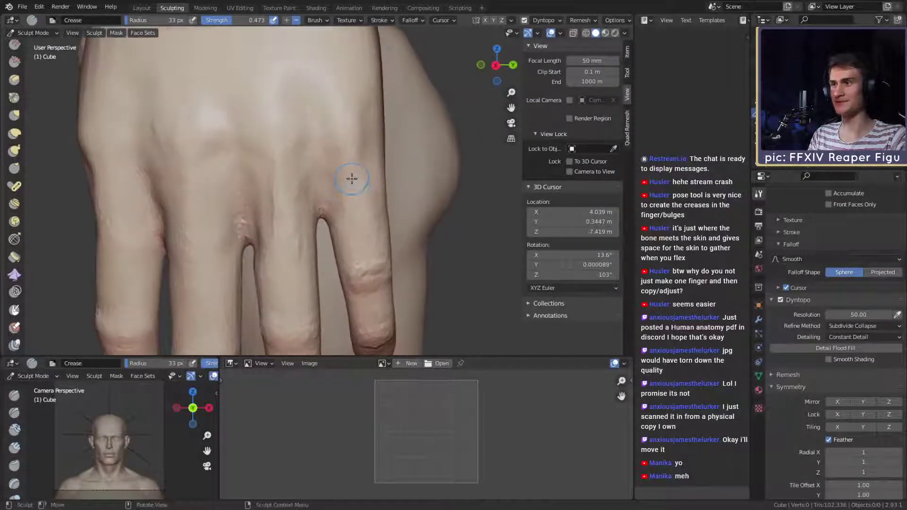
Step: Refine and soften the valleys between the middle and ring fingers' knuckles with the Crease brush at 49 px radius
{"action": "left_click_drag", "start_coordinate": [356, 210], "coordinate": [364, 203], "text": "alt"}
{"action": "key", "text": "f"}
{"action": "left_click", "coordinate": [382, 191]}
{"action": "left_click_drag", "start_coordinate": [247, 187], "coordinate": [332, 179], "text": "alt+shift"}
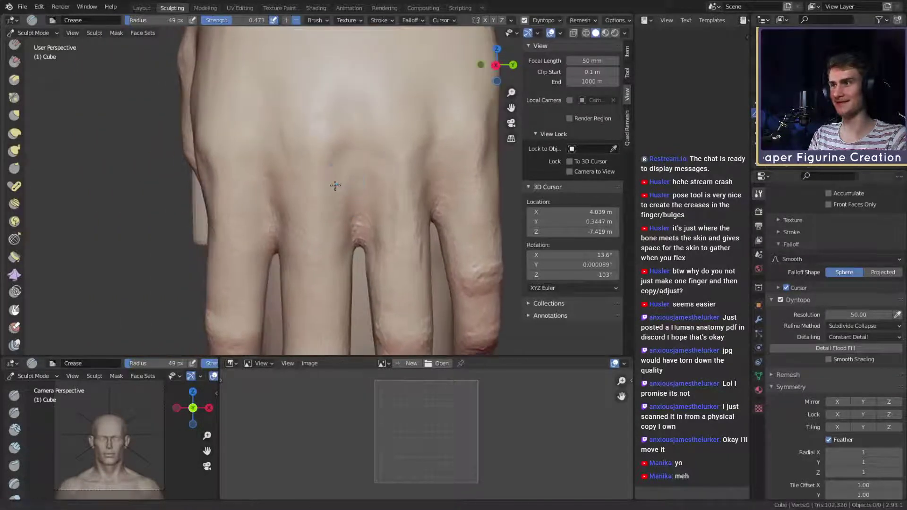
{"action": "mouse_move", "coordinate": [335, 185]}
{"action": "middle_mouse_down"}
{"action": "mouse_move", "coordinate": [344, 196]}
{"action": "mouse_move", "coordinate": [328, 160]}
{"action": "mouse_move", "coordinate": [338, 188]}
{"action": "mouse_move", "coordinate": [301, 164]}
{"action": "mouse_move", "coordinate": [363, 163]}
{"action": "mouse_move", "coordinate": [328, 158]}
{"action": "mouse_move", "coordinate": [322, 179]}
{"action": "mouse_move", "coordinate": [291, 184]}
{"action": "mouse_move", "coordinate": [391, 175]}
{"action": "mouse_move", "coordinate": [310, 189]}
{"action": "mouse_move", "coordinate": [320, 196]}
{"action": "mouse_move", "coordinate": [334, 163]}
{"action": "mouse_move", "coordinate": [331, 188]}
{"action": "mouse_move", "coordinate": [329, 171]}
{"action": "middle_mouse_up"}
{"action": "scroll", "coordinate": [301, 165], "scroll_direction": "down", "scroll_amount": 4}
{"action": "scroll", "coordinate": [340, 161], "scroll_direction": "up", "scroll_amount": 4}
Step: Fine-tune the overall shape of the knuckle row with the Grab brush
{"action": "key", "text": "g"}
{"action": "key", "text": "f"}
{"action": "left_click", "coordinate": [310, 188]}
{"action": "key", "text": "f"}
{"action": "left_click", "coordinate": [355, 175]}
Step: Build up a tendon ridge along the back of the hand from the knuckles toward the wrist with Clay Strips at 31 px radius
{"action": "key", "text": "c"}
{"action": "key", "text": "f"}
{"action": "left_click", "coordinate": [325, 178]}
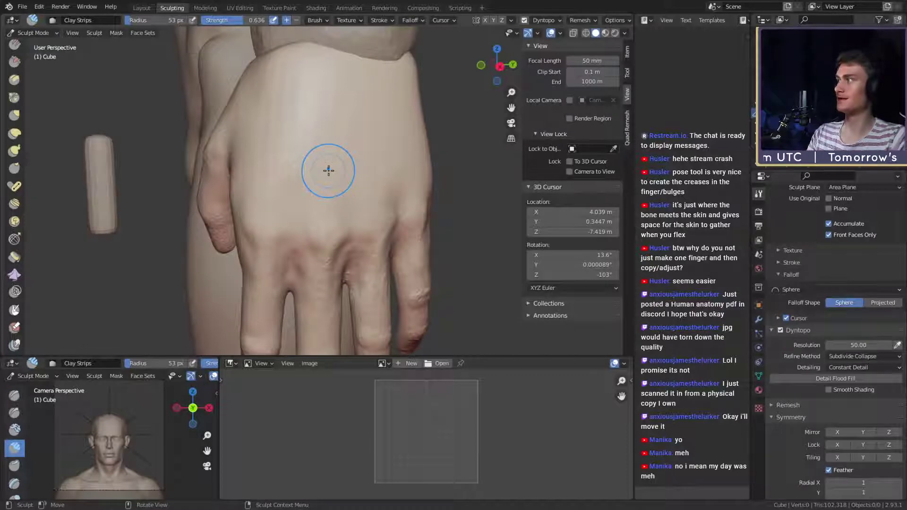
{"action": "mouse_move", "coordinate": [328, 171]}
{"action": "middle_mouse_down"}
{"action": "mouse_move", "coordinate": [391, 178]}
{"action": "mouse_move", "coordinate": [336, 184]}
{"action": "mouse_move", "coordinate": [347, 219]}
{"action": "mouse_move", "coordinate": [311, 173]}
{"action": "middle_mouse_up"}
{"action": "key", "text": "f"}
{"action": "left_click", "coordinate": [321, 235]}
{"action": "key", "text": "f"}
{"action": "left_click", "coordinate": [316, 245]}
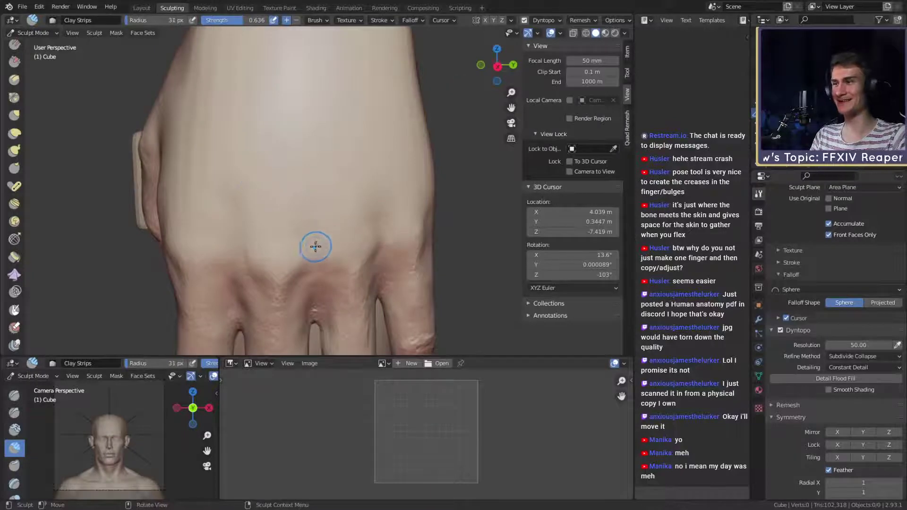
{"action": "left_click_drag", "start_coordinate": [308, 237], "coordinate": [311, 137]}
{"action": "left_click_drag", "start_coordinate": [305, 227], "coordinate": [311, 102]}
Step: Carve long grooves between the tendons on the back of the hand with inverted Clay Strips at 31 px radius
{"action": "left_click_drag", "start_coordinate": [320, 244], "coordinate": [312, 54], "text": "ctrl"}
{"action": "middle_click_drag", "start_coordinate": [312, 124], "coordinate": [314, 142]}
{"action": "left_click_drag", "start_coordinate": [315, 194], "coordinate": [313, 104], "text": "ctrl"}
{"action": "middle_click_drag", "start_coordinate": [312, 197], "coordinate": [343, 187]}
{"action": "left_click_drag", "start_coordinate": [304, 209], "coordinate": [320, 71], "text": "ctrl"}
{"action": "middle_click_drag", "start_coordinate": [286, 234], "coordinate": [306, 96]}
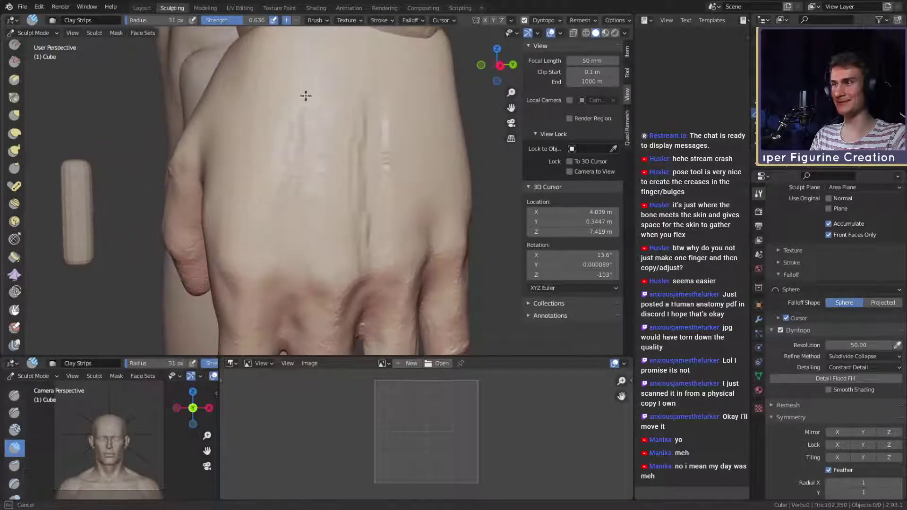
{"action": "mouse_move", "coordinate": [332, 211]}
{"action": "middle_mouse_down"}
{"action": "mouse_move", "coordinate": [365, 187]}
{"action": "mouse_move", "coordinate": [329, 214]}
{"action": "middle_mouse_up"}
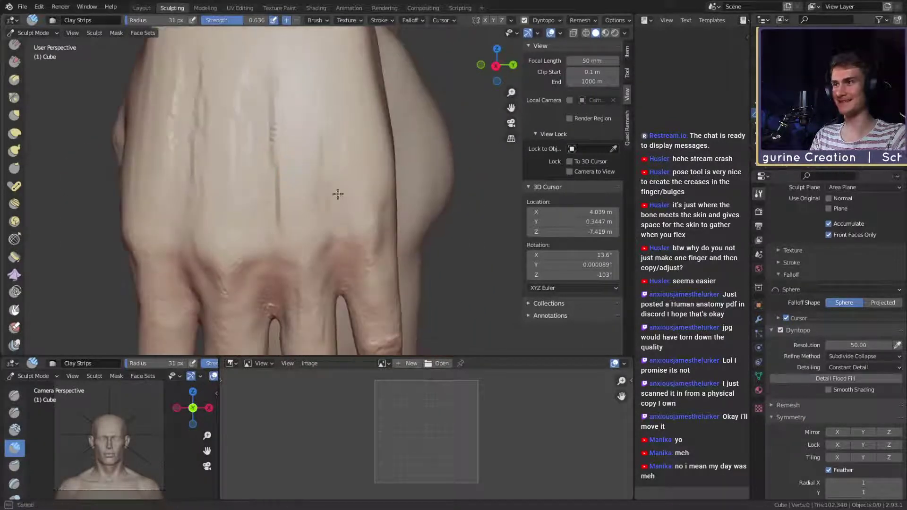
{"action": "left_click_drag", "start_coordinate": [338, 194], "coordinate": [329, 129], "text": "ctrl"}
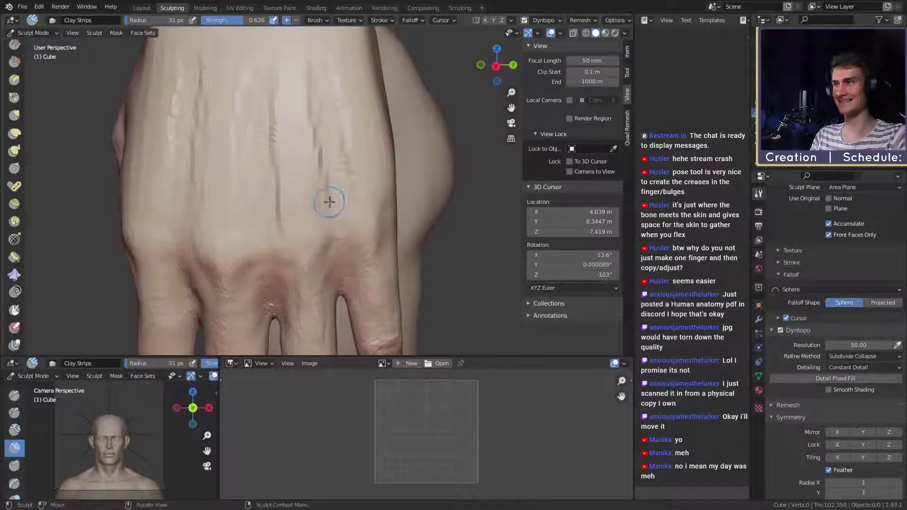
{"action": "middle_click_drag", "start_coordinate": [329, 203], "coordinate": [335, 205]}
Step: Refine the tendon ridges and grooves from the knuckles toward the wrist with Clay Strips at 23 px radius
{"action": "key", "text": "f"}
{"action": "left_click", "coordinate": [326, 206]}
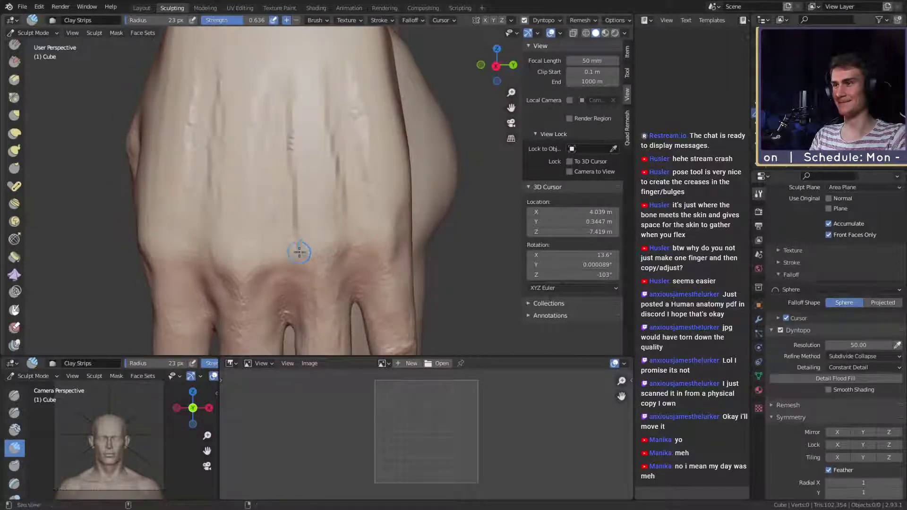
{"action": "mouse_move", "coordinate": [299, 251]}
{"action": "middle_mouse_down"}
{"action": "mouse_move", "coordinate": [294, 223]}
{"action": "mouse_move", "coordinate": [315, 213]}
{"action": "middle_mouse_up"}
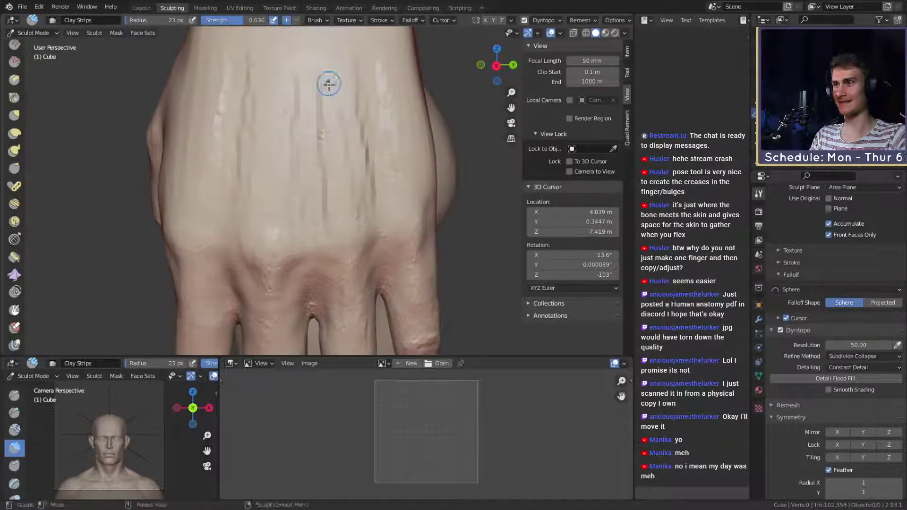
{"action": "middle_click_drag", "start_coordinate": [304, 84], "coordinate": [315, 247]}
{"action": "mouse_move", "coordinate": [336, 93]}
{"action": "middle_mouse_down"}
{"action": "mouse_move", "coordinate": [320, 162]}
{"action": "mouse_move", "coordinate": [290, 198]}
{"action": "mouse_move", "coordinate": [318, 82]}
{"action": "middle_mouse_up"}
{"action": "mouse_move", "coordinate": [313, 130]}
{"action": "middle_mouse_down"}
{"action": "mouse_move", "coordinate": [293, 213]}
{"action": "mouse_move", "coordinate": [308, 217]}
{"action": "mouse_move", "coordinate": [287, 243]}
{"action": "mouse_move", "coordinate": [317, 128]}
{"action": "middle_mouse_up"}
{"action": "mouse_move", "coordinate": [307, 43]}
{"action": "middle_mouse_down"}
{"action": "mouse_move", "coordinate": [320, 177]}
{"action": "mouse_move", "coordinate": [260, 168]}
{"action": "middle_mouse_up"}
{"action": "mouse_move", "coordinate": [245, 102]}
{"action": "middle_mouse_down"}
{"action": "mouse_move", "coordinate": [251, 186]}
{"action": "mouse_move", "coordinate": [206, 240]}
{"action": "middle_mouse_up"}
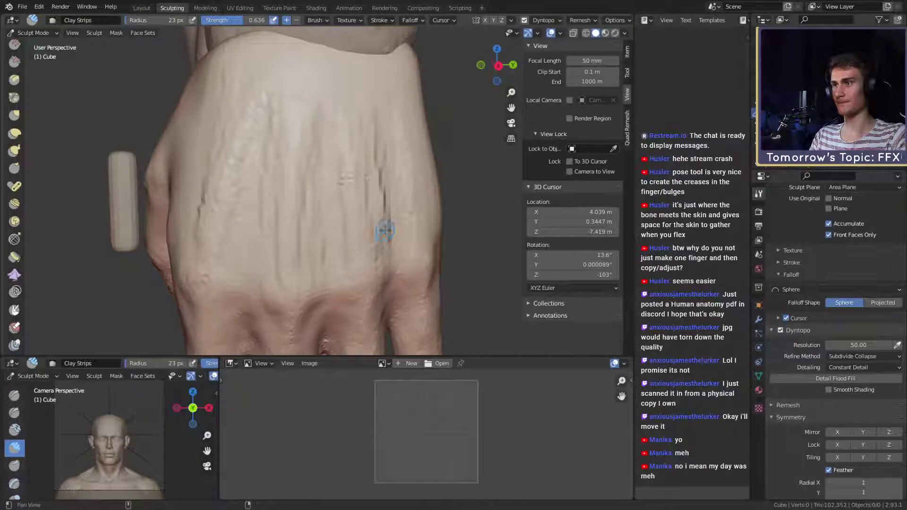
{"action": "mouse_move", "coordinate": [385, 230]}
{"action": "middle_mouse_down", "text": "shift"}
{"action": "mouse_move", "coordinate": [348, 209]}
{"action": "mouse_move", "coordinate": [378, 162]}
{"action": "mouse_move", "coordinate": [368, 218]}
{"action": "middle_mouse_up", "text": "shift"}
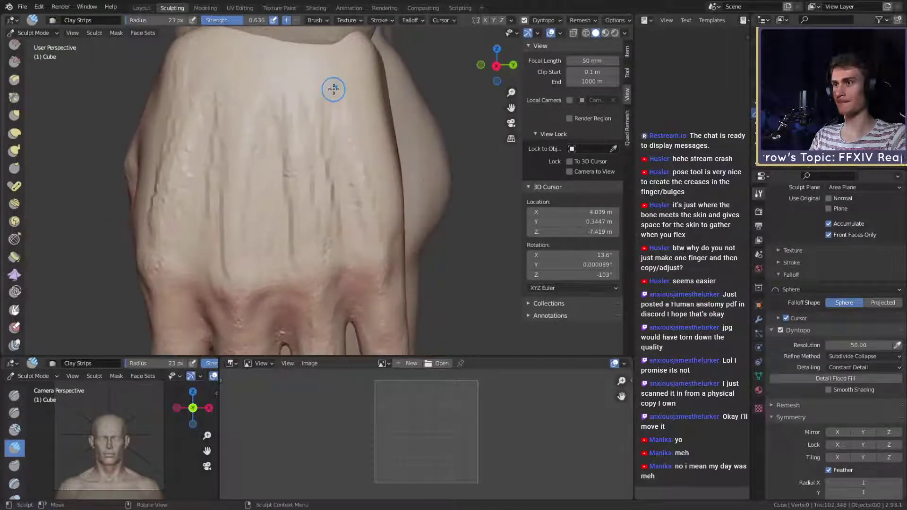
{"action": "mouse_move", "coordinate": [321, 82]}
{"action": "middle_mouse_down", "text": "shift"}
{"action": "mouse_move", "coordinate": [354, 182]}
{"action": "mouse_move", "coordinate": [239, 219]}
{"action": "middle_mouse_up", "text": "shift"}
Step: Smooth the rough tendon strokes across the back of the hand with the Grab brush's smoothing at 183 px radius
{"action": "scroll", "coordinate": [336, 184], "scroll_direction": "down", "scroll_amount": 2}
{"action": "key", "text": "f"}
{"action": "left_click", "coordinate": [352, 177]}
{"action": "scroll", "coordinate": [293, 174], "scroll_direction": "up", "scroll_amount": 2}
{"action": "key", "text": "g"}
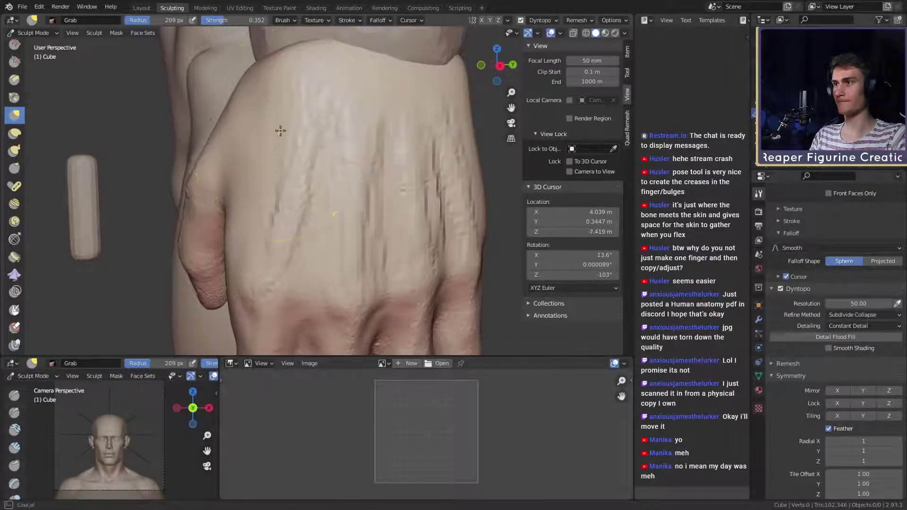
{"action": "mouse_move", "coordinate": [279, 132]}
{"action": "middle_mouse_down"}
{"action": "mouse_move", "coordinate": [278, 150]}
{"action": "mouse_move", "coordinate": [266, 131]}
{"action": "mouse_move", "coordinate": [373, 166]}
{"action": "middle_mouse_up"}
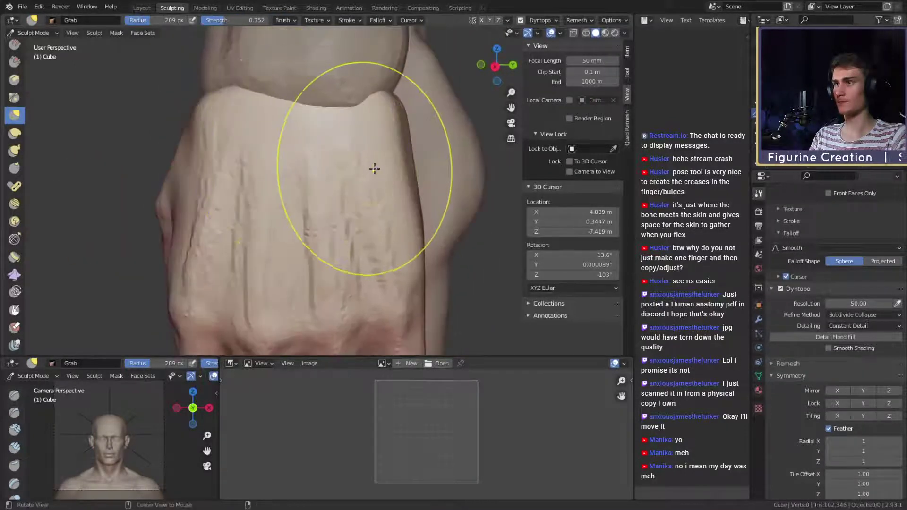
{"action": "mouse_move", "coordinate": [392, 223]}
{"action": "middle_mouse_down"}
{"action": "mouse_move", "coordinate": [405, 239]}
{"action": "mouse_move", "coordinate": [390, 192]}
{"action": "mouse_move", "coordinate": [379, 239]}
{"action": "mouse_move", "coordinate": [368, 194]}
{"action": "middle_mouse_up"}
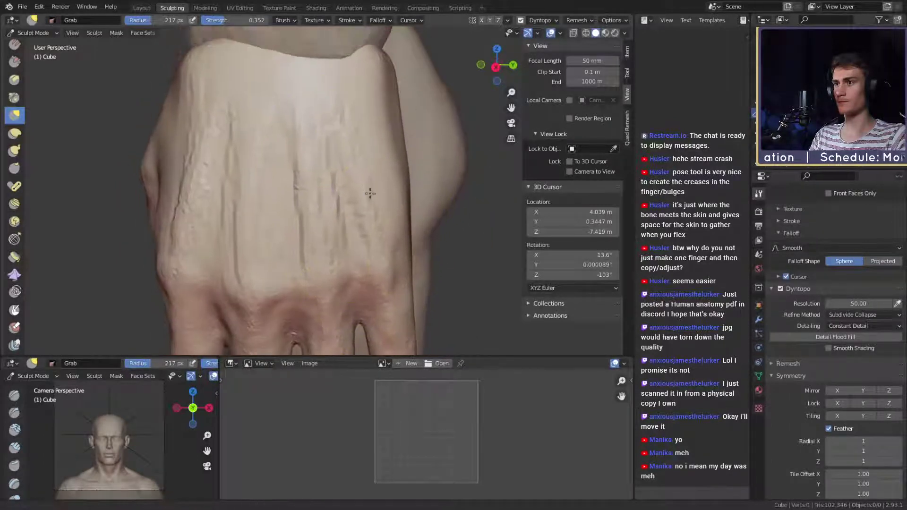
{"action": "key", "text": "f"}
{"action": "left_click", "coordinate": [326, 212]}
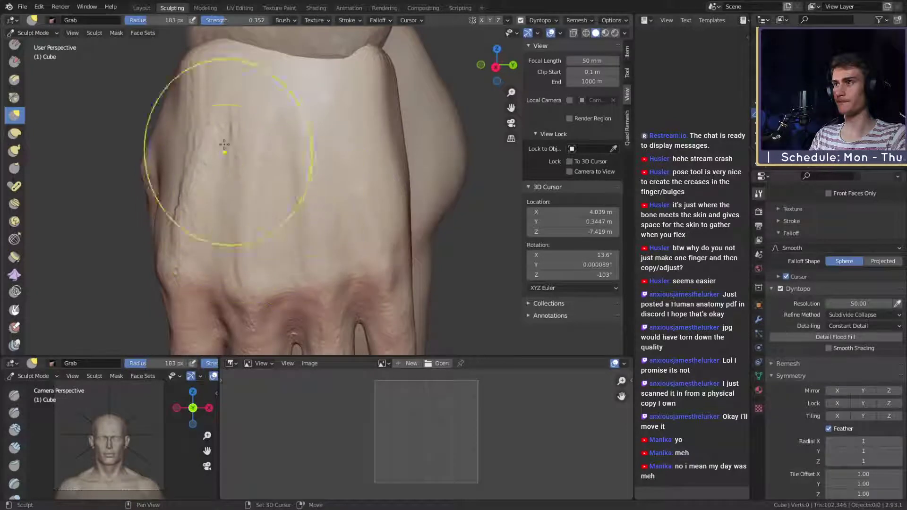
{"action": "mouse_move", "coordinate": [222, 141]}
{"action": "middle_mouse_down"}
{"action": "mouse_move", "coordinate": [263, 152]}
{"action": "mouse_move", "coordinate": [216, 191]}
{"action": "mouse_move", "coordinate": [275, 109]}
{"action": "middle_mouse_up"}
{"action": "scroll", "coordinate": [307, 165], "scroll_direction": "down", "scroll_amount": 4}
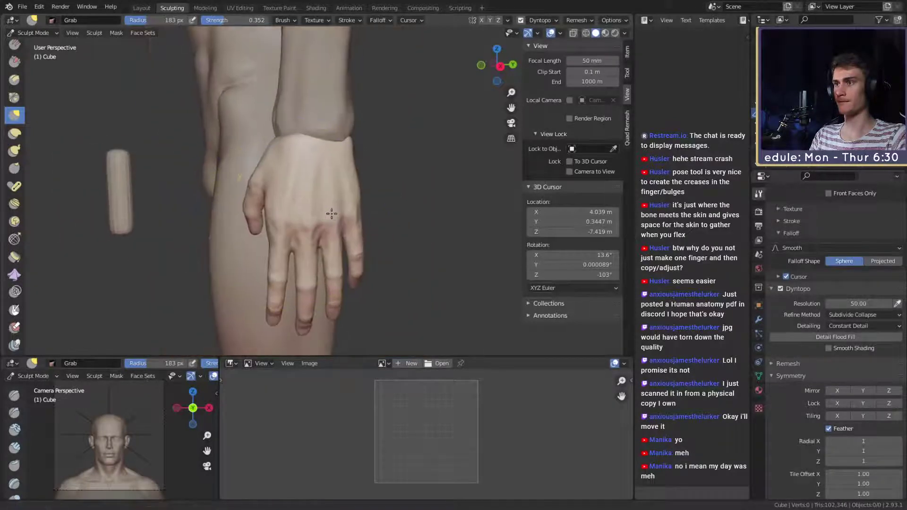
{"action": "mouse_move", "coordinate": [330, 213]}
{"action": "middle_mouse_down"}
{"action": "mouse_move", "coordinate": [391, 203]}
{"action": "mouse_move", "coordinate": [307, 227]}
{"action": "mouse_move", "coordinate": [300, 273]}
{"action": "middle_mouse_up"}
{"action": "scroll", "coordinate": [369, 199], "scroll_direction": "up", "scroll_amount": 2}
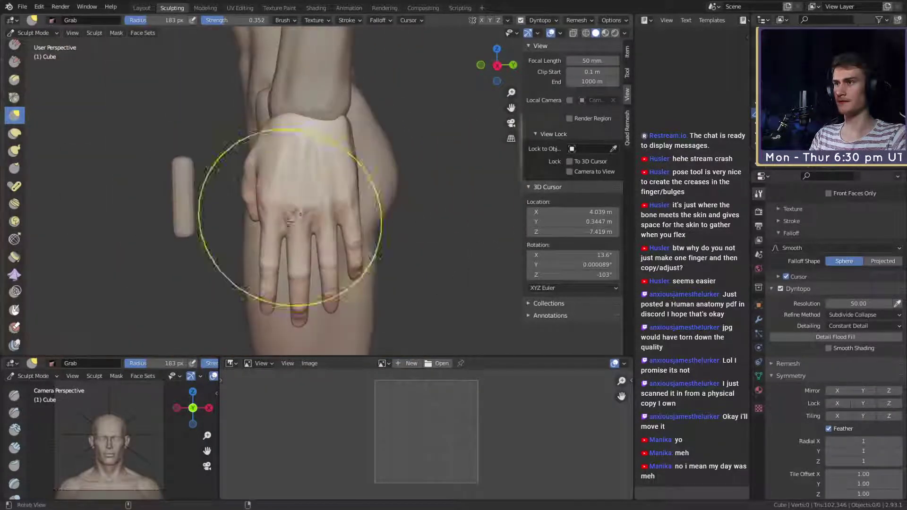
{"action": "scroll", "coordinate": [312, 236], "scroll_direction": "up", "scroll_amount": 4}
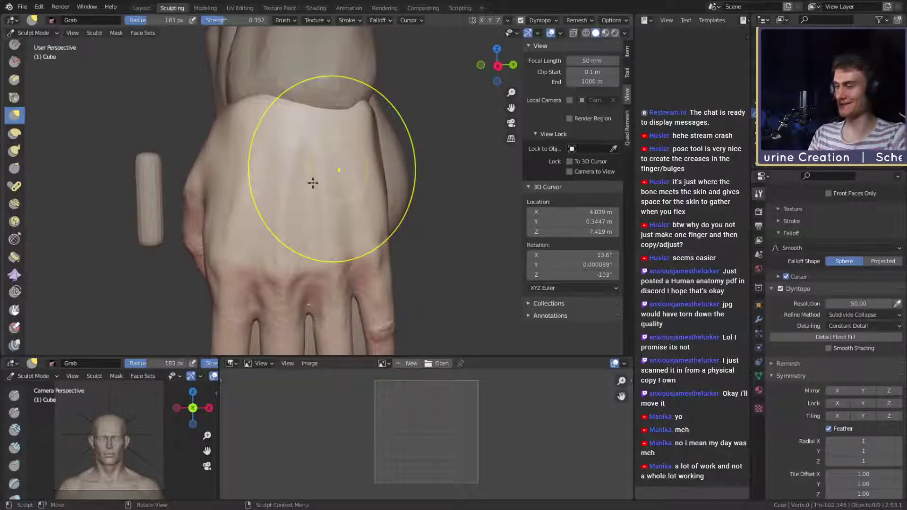
Step: Draw thin vein-like ridges across the back of the hand with Clay Strips at 17 px radius
{"action": "key", "text": "f"}
{"action": "left_click", "coordinate": [265, 176]}
{"action": "mouse_move", "coordinate": [279, 180]}
{"action": "left_mouse_down", "text": "alt"}
{"action": "mouse_move", "coordinate": [322, 187]}
{"action": "mouse_move", "coordinate": [326, 174]}
{"action": "mouse_move", "coordinate": [310, 184]}
{"action": "left_mouse_up", "text": "alt"}
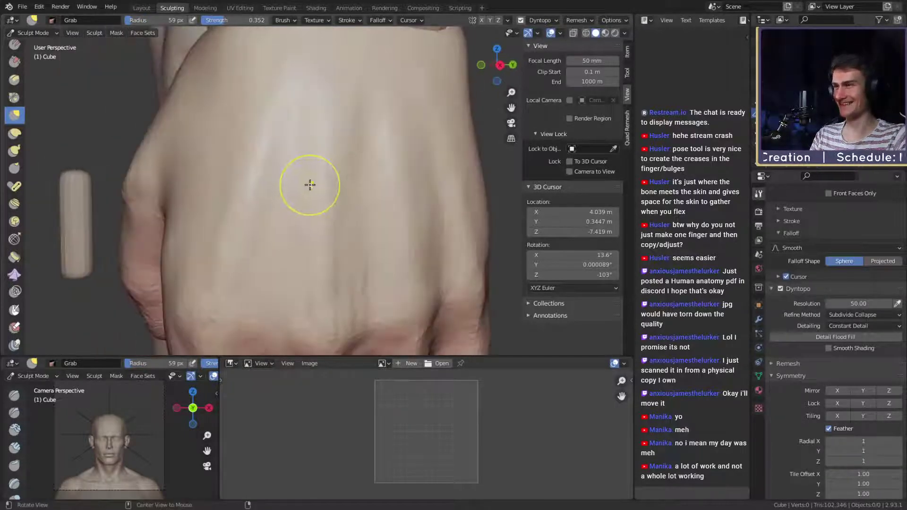
{"action": "scroll", "coordinate": [311, 185], "scroll_direction": "down", "scroll_amount": 4}
{"action": "key", "text": "f"}
{"action": "left_click", "coordinate": [292, 201]}
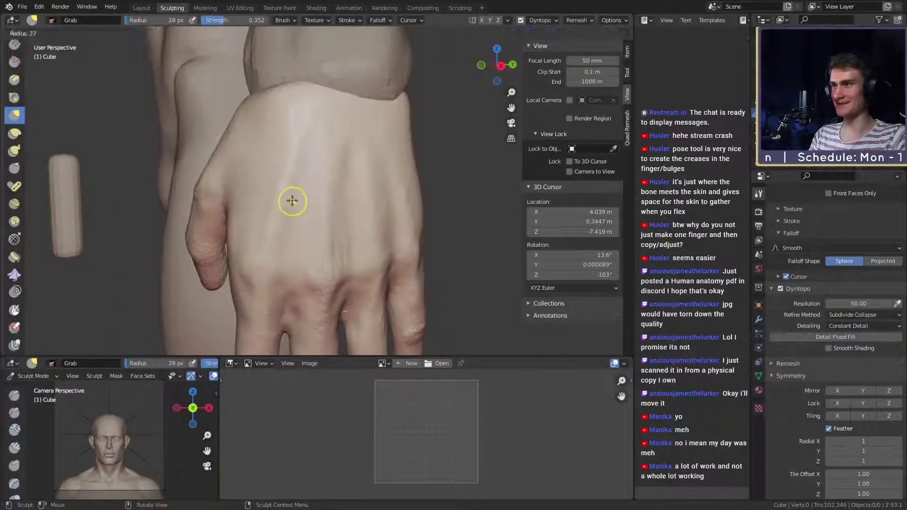
{"action": "left_click", "coordinate": [284, 206]}
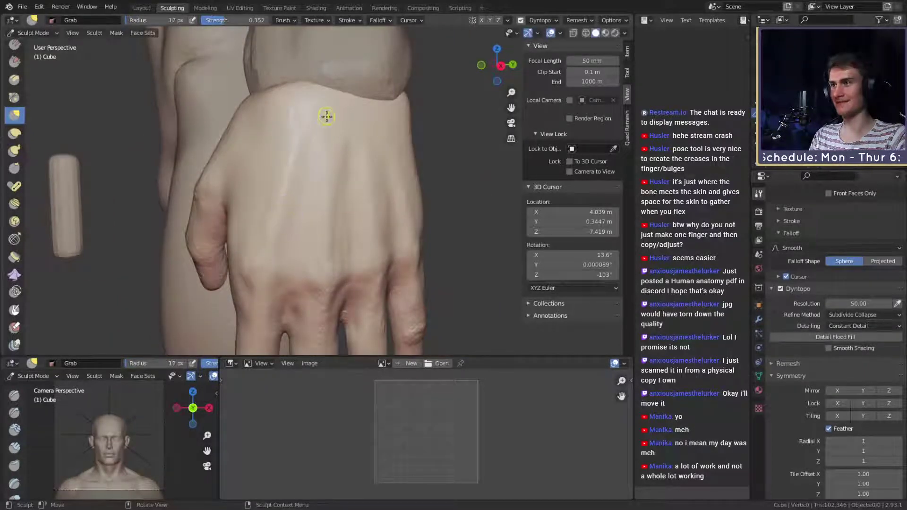
{"action": "key", "text": "c"}
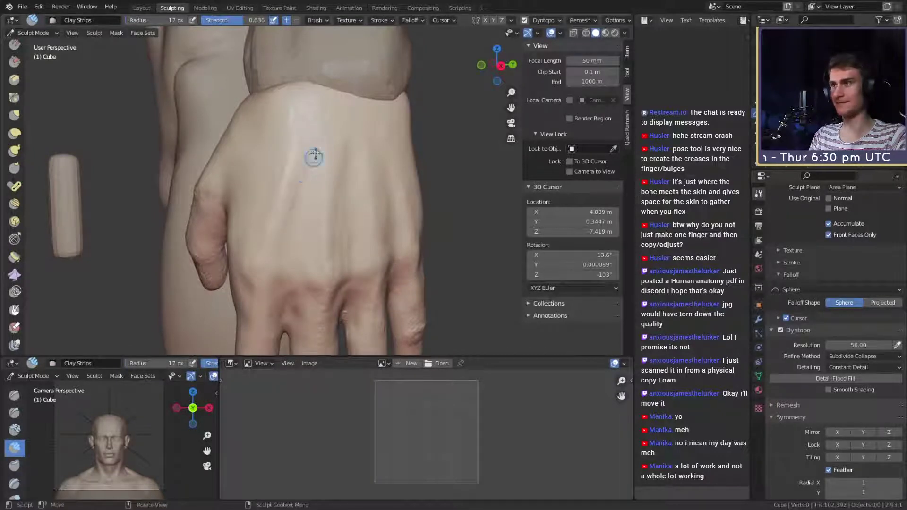
{"action": "left_click_drag", "start_coordinate": [308, 164], "coordinate": [293, 204]}
{"action": "middle_click_drag", "start_coordinate": [328, 107], "coordinate": [354, 263]}
{"action": "left_click_drag", "start_coordinate": [353, 263], "coordinate": [313, 150]}
{"action": "left_click_drag", "start_coordinate": [349, 242], "coordinate": [294, 134]}
{"action": "middle_click_drag", "start_coordinate": [294, 133], "coordinate": [300, 140], "text": "shift"}
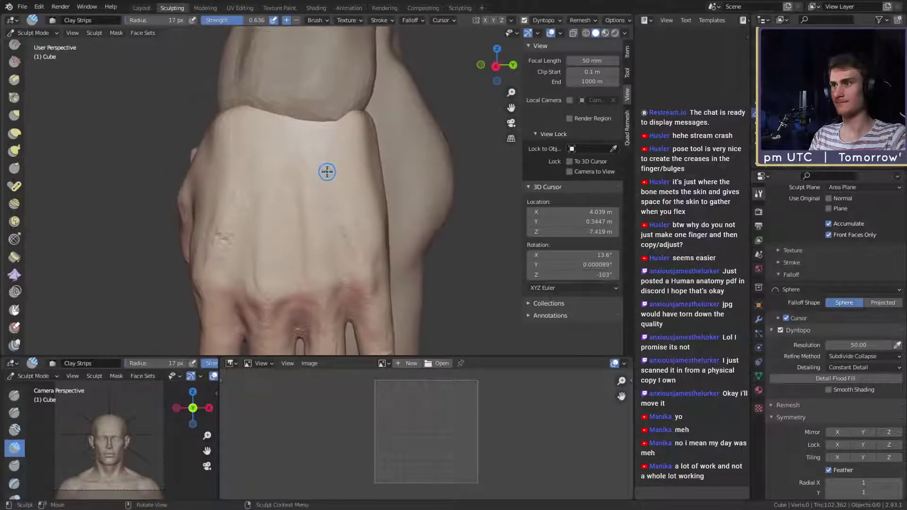
Step: Add finer vein lines toward the little-finger side at 10 px radius and smooth them at 73 px radius
{"action": "key", "text": "f"}
{"action": "left_click", "coordinate": [358, 261]}
{"action": "middle_click_drag", "start_coordinate": [336, 206], "coordinate": [312, 198]}
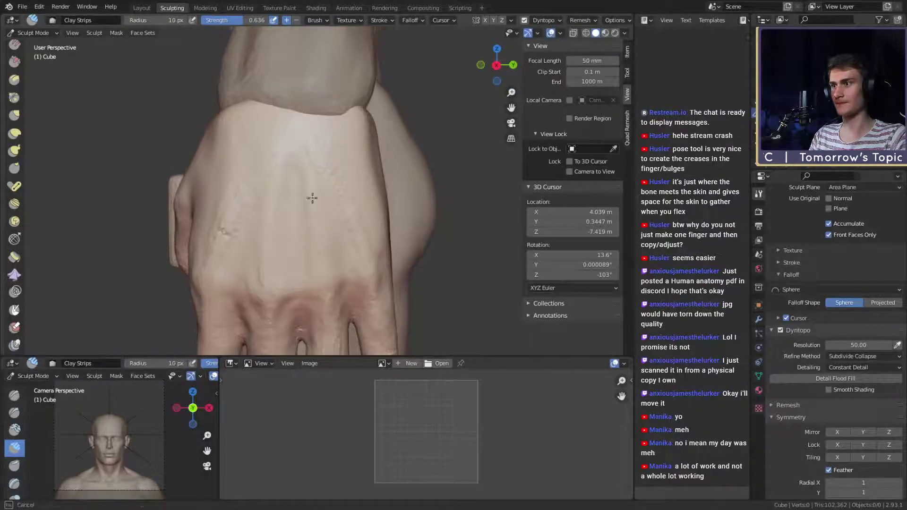
{"action": "key", "text": "f"}
{"action": "left_click", "coordinate": [337, 218]}
{"action": "left_click_drag", "start_coordinate": [336, 195], "coordinate": [334, 241], "text": "shift"}
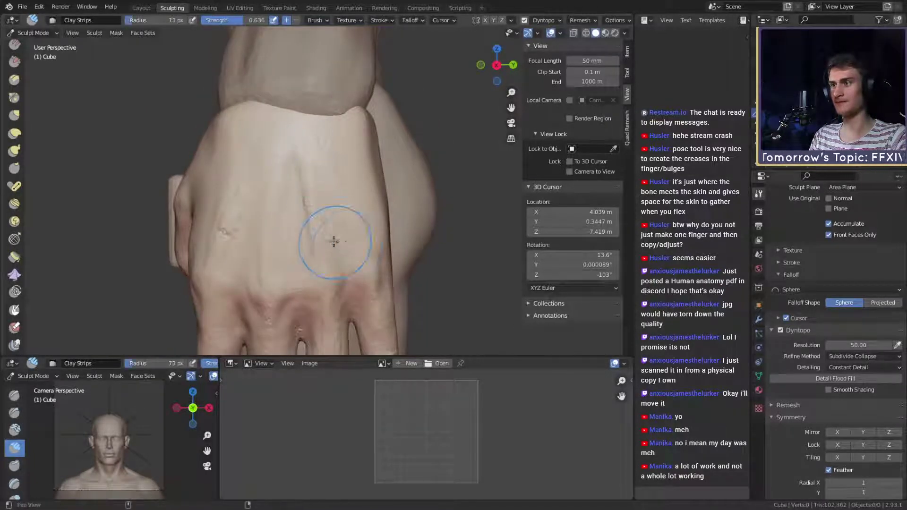
{"action": "middle_click_drag", "start_coordinate": [323, 234], "coordinate": [337, 232], "text": "shift"}
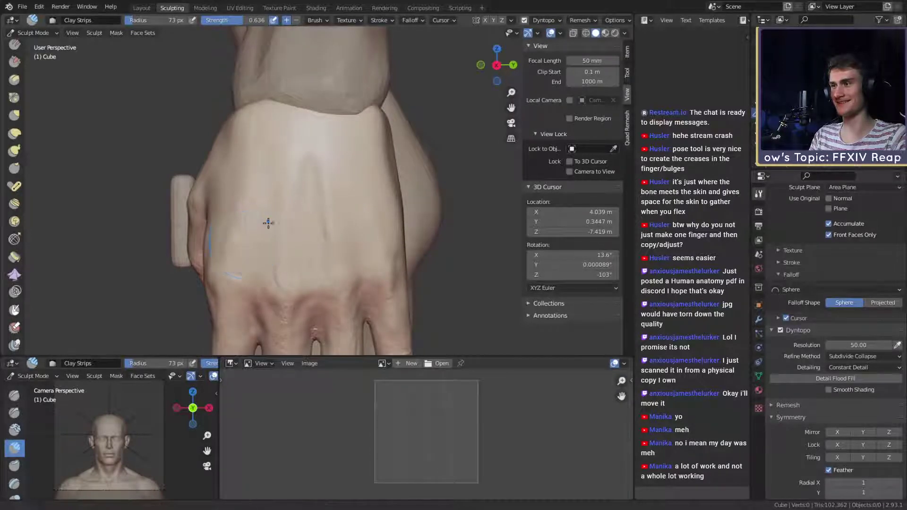
Step: Refine the thumb-side surface of the hand's back with Clay Strips at 16 px radius and smooth it toward the knuckles
{"action": "mouse_move", "coordinate": [265, 223]}
{"action": "middle_mouse_down"}
{"action": "mouse_move", "coordinate": [334, 213]}
{"action": "mouse_move", "coordinate": [304, 202]}
{"action": "middle_mouse_up"}
{"action": "key", "text": "f"}
{"action": "left_click", "coordinate": [308, 204]}
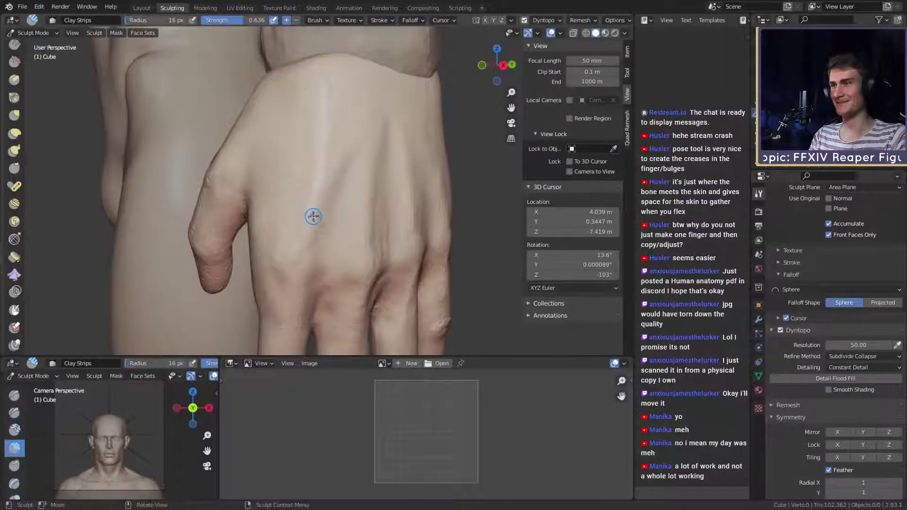
{"action": "middle_click_drag", "start_coordinate": [344, 167], "coordinate": [315, 169]}
{"action": "key", "text": "f"}
{"action": "left_click", "coordinate": [336, 177]}
{"action": "left_click_drag", "start_coordinate": [336, 178], "coordinate": [300, 241], "text": "shift"}
{"action": "mouse_move", "coordinate": [309, 201]}
{"action": "middle_mouse_down"}
{"action": "mouse_move", "coordinate": [298, 181]}
{"action": "mouse_move", "coordinate": [314, 168]}
{"action": "mouse_move", "coordinate": [317, 201]}
{"action": "middle_mouse_up"}
Step: Define the folds around the base knuckles with the Crease brush at 46 px radius and smooth the area above them
{"action": "key", "text": "shift+c"}
{"action": "key", "text": "f"}
{"action": "left_click", "coordinate": [317, 173]}
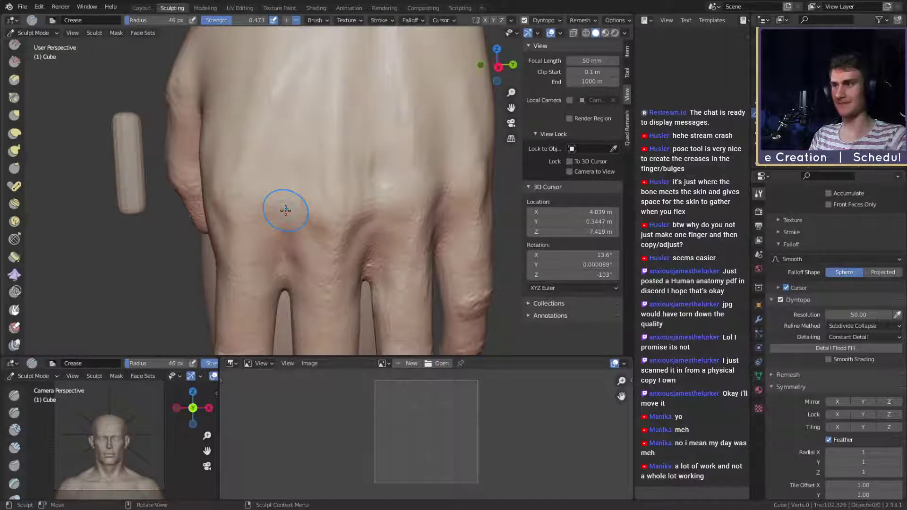
{"action": "middle_click_drag", "start_coordinate": [296, 251], "coordinate": [301, 212]}
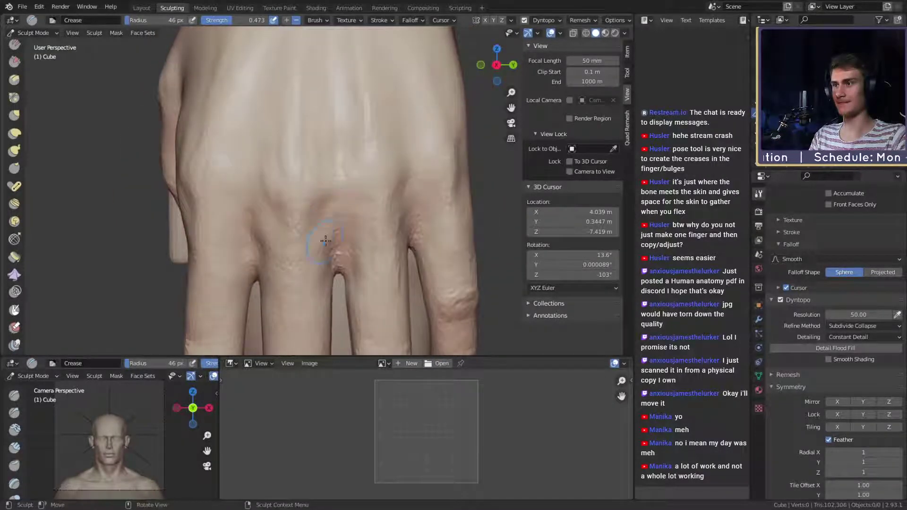
{"action": "key", "text": "f"}
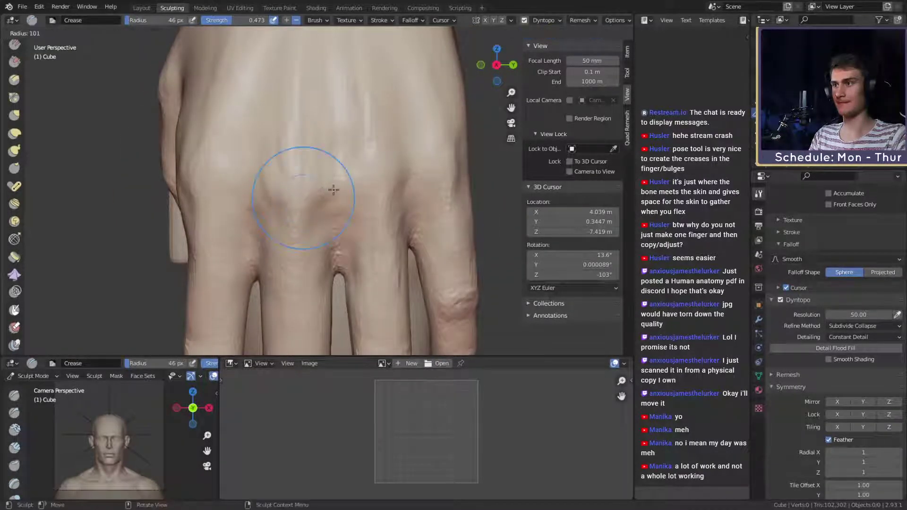
{"action": "left_click", "coordinate": [323, 152]}
{"action": "middle_click_drag", "start_coordinate": [263, 143], "coordinate": [295, 189], "text": "shift"}
Step: Refine and soften the tendon grooves on the back of the hand with the Crease brush at 49 px and 46 px radius
{"action": "mouse_move", "coordinate": [327, 141]}
{"action": "middle_mouse_down"}
{"action": "mouse_move", "coordinate": [340, 184]}
{"action": "mouse_move", "coordinate": [328, 185]}
{"action": "mouse_move", "coordinate": [312, 213]}
{"action": "middle_mouse_up"}
{"action": "key", "text": "f"}
{"action": "left_click", "coordinate": [292, 192]}
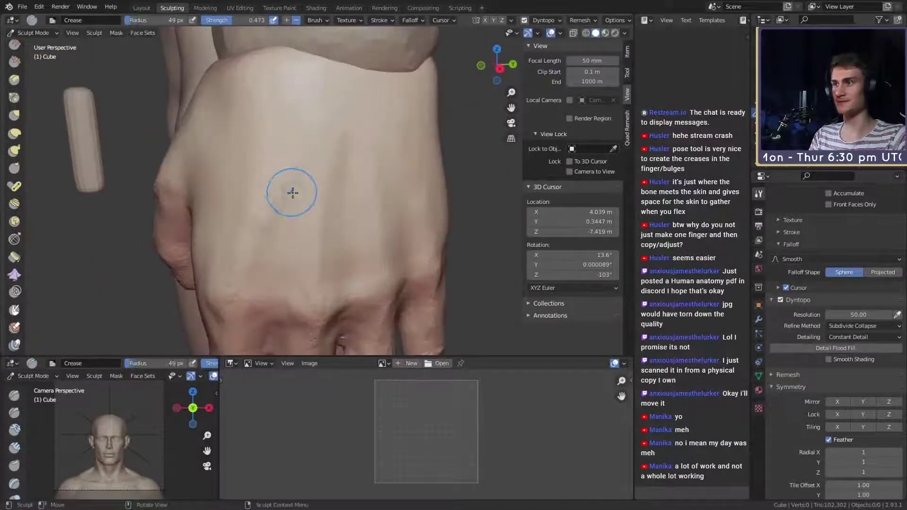
{"action": "key", "text": "f"}
{"action": "left_click", "coordinate": [310, 122]}
{"action": "mouse_move", "coordinate": [310, 122]}
{"action": "middle_mouse_down"}
{"action": "mouse_move", "coordinate": [328, 186]}
{"action": "mouse_move", "coordinate": [303, 156]}
{"action": "mouse_move", "coordinate": [320, 166]}
{"action": "mouse_move", "coordinate": [313, 153]}
{"action": "mouse_move", "coordinate": [312, 183]}
{"action": "mouse_move", "coordinate": [346, 173]}
{"action": "middle_mouse_up"}
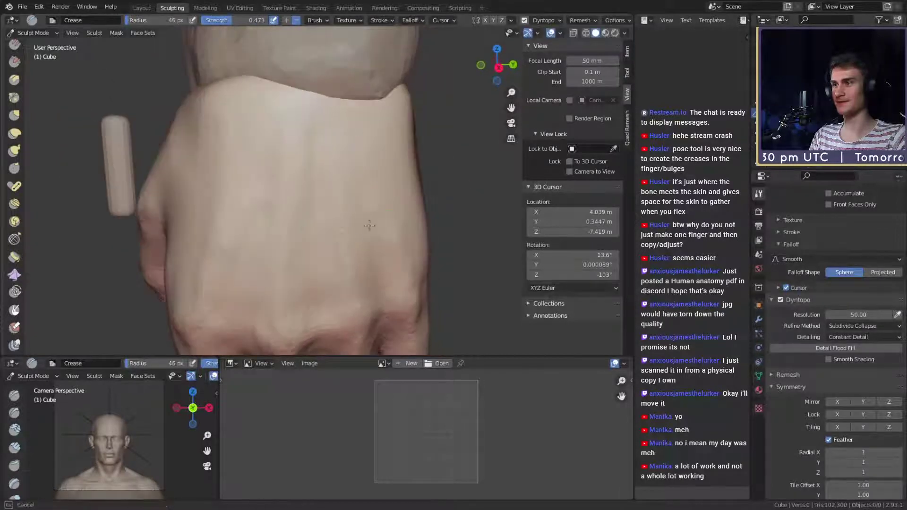
{"action": "mouse_move", "coordinate": [370, 225]}
{"action": "middle_mouse_down"}
{"action": "mouse_move", "coordinate": [390, 208]}
{"action": "mouse_move", "coordinate": [339, 178]}
{"action": "mouse_move", "coordinate": [337, 156]}
{"action": "mouse_move", "coordinate": [300, 239]}
{"action": "mouse_move", "coordinate": [354, 186]}
{"action": "mouse_move", "coordinate": [389, 185]}
{"action": "mouse_move", "coordinate": [289, 208]}
{"action": "mouse_move", "coordinate": [357, 173]}
{"action": "mouse_move", "coordinate": [352, 179]}
{"action": "mouse_move", "coordinate": [348, 165]}
{"action": "mouse_move", "coordinate": [345, 230]}
{"action": "mouse_move", "coordinate": [312, 203]}
{"action": "mouse_move", "coordinate": [289, 209]}
{"action": "mouse_move", "coordinate": [341, 210]}
{"action": "mouse_move", "coordinate": [218, 222]}
{"action": "mouse_move", "coordinate": [392, 176]}
{"action": "mouse_move", "coordinate": [313, 188]}
{"action": "mouse_move", "coordinate": [310, 162]}
{"action": "middle_mouse_up"}
Step: Adjust the hand's contour between the thumb base and the wrist with the Grab brush at 121 px radius
{"action": "key", "text": "g"}
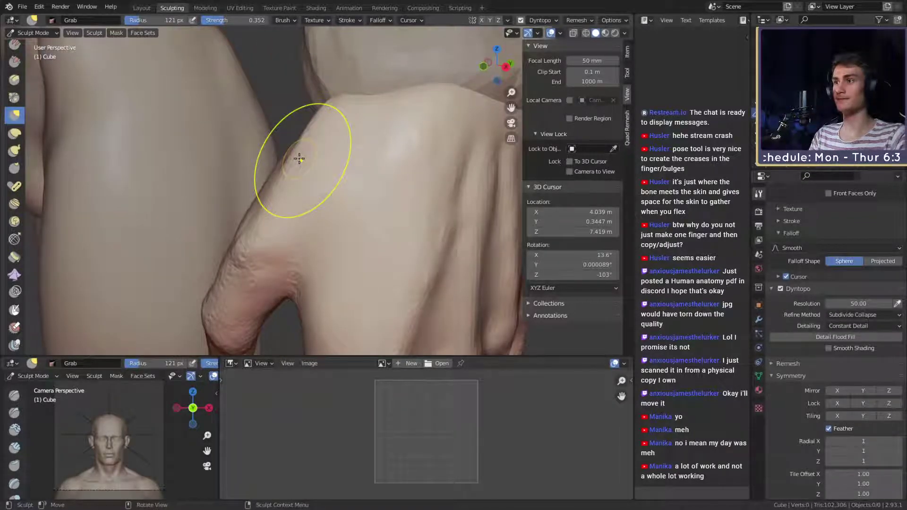
{"action": "middle_click_drag", "start_coordinate": [299, 158], "coordinate": [338, 186]}
{"action": "mouse_move", "coordinate": [324, 142]}
{"action": "middle_mouse_down"}
{"action": "mouse_move", "coordinate": [324, 158]}
{"action": "mouse_move", "coordinate": [311, 165]}
{"action": "mouse_move", "coordinate": [356, 172]}
{"action": "mouse_move", "coordinate": [313, 158]}
{"action": "mouse_move", "coordinate": [320, 152]}
{"action": "mouse_move", "coordinate": [330, 166]}
{"action": "mouse_move", "coordinate": [370, 165]}
{"action": "mouse_move", "coordinate": [299, 223]}
{"action": "mouse_move", "coordinate": [353, 194]}
{"action": "mouse_move", "coordinate": [330, 200]}
{"action": "mouse_move", "coordinate": [345, 178]}
{"action": "mouse_move", "coordinate": [344, 248]}
{"action": "mouse_move", "coordinate": [336, 202]}
{"action": "mouse_move", "coordinate": [324, 253]}
{"action": "mouse_move", "coordinate": [364, 202]}
{"action": "mouse_move", "coordinate": [342, 207]}
{"action": "mouse_move", "coordinate": [403, 211]}
{"action": "mouse_move", "coordinate": [347, 190]}
{"action": "mouse_move", "coordinate": [386, 178]}
{"action": "mouse_move", "coordinate": [344, 192]}
{"action": "mouse_move", "coordinate": [329, 182]}
{"action": "middle_mouse_up"}
Step: Switch to the Clay Strips brush and save the figurine file
{"action": "key", "text": "c"}
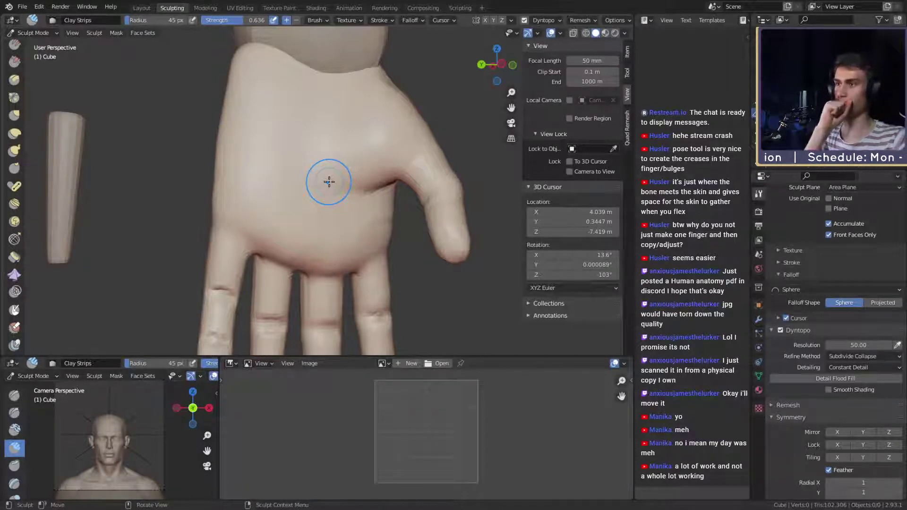
{"action": "scroll", "coordinate": [329, 182], "scroll_direction": "down", "scroll_amount": 4}
{"action": "left_click", "coordinate": [22, 7]}
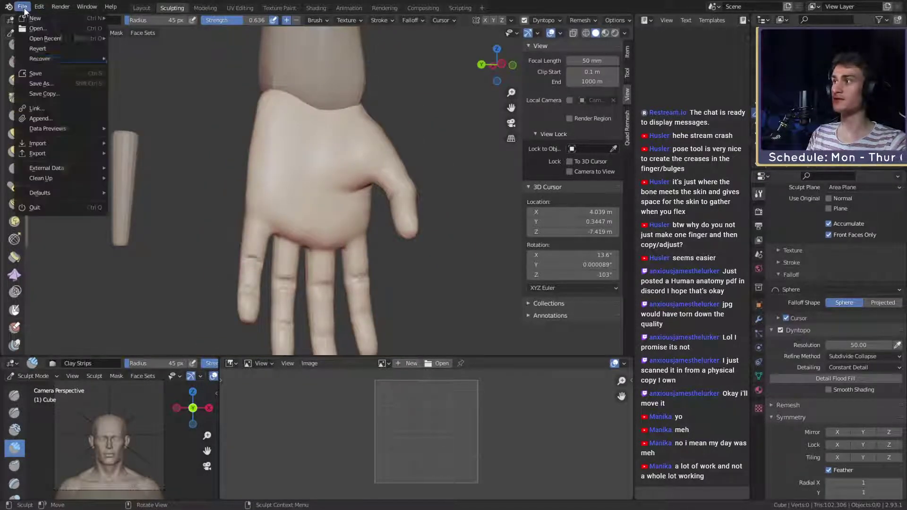
{"action": "left_click", "coordinate": [37, 71]}
Step: Try masking a pad outline on the hand's outer edge with the Mask brush at 15 px radius
{"action": "middle_click_drag", "start_coordinate": [269, 176], "coordinate": [285, 151]}
{"action": "middle_click_drag", "start_coordinate": [237, 210], "coordinate": [290, 225]}
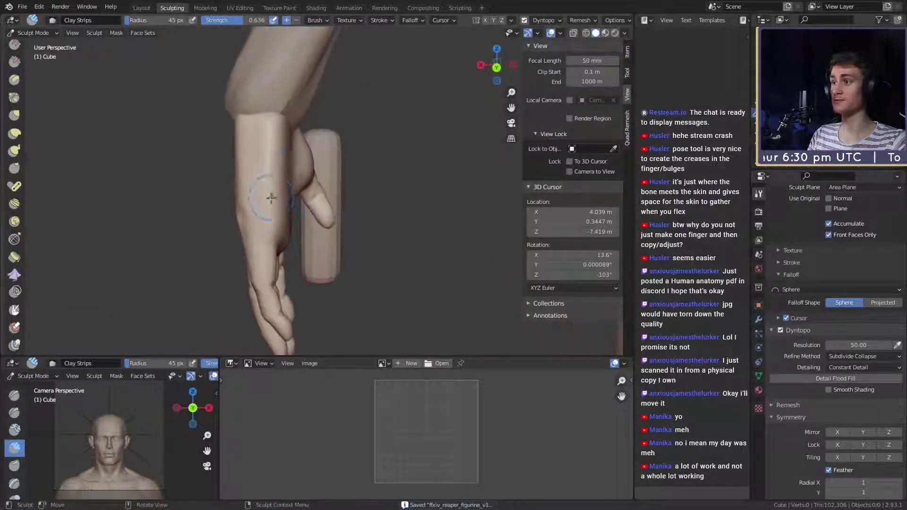
{"action": "middle_click_drag", "start_coordinate": [286, 183], "coordinate": [309, 185], "text": "shift"}
{"action": "middle_click_drag", "start_coordinate": [310, 185], "coordinate": [307, 187]}
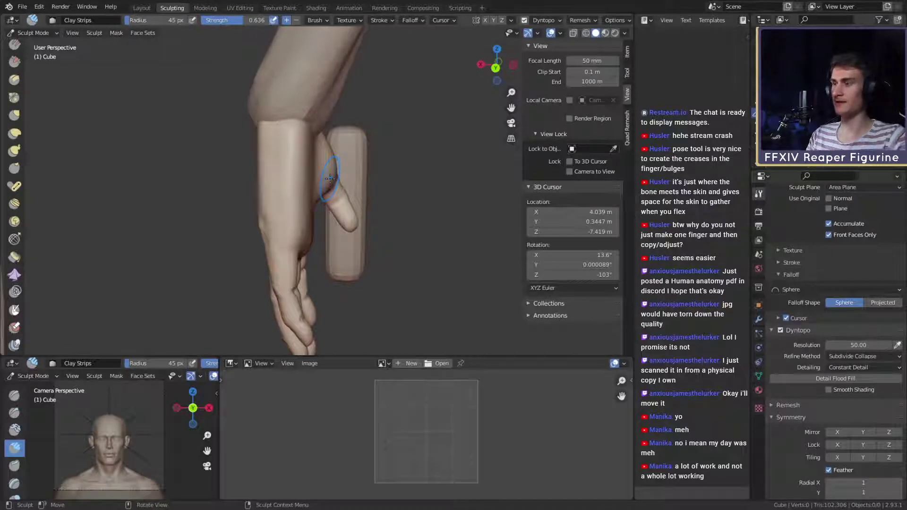
{"action": "key", "text": "m"}
{"action": "scroll", "coordinate": [329, 180], "scroll_direction": "up", "scroll_amount": 5}
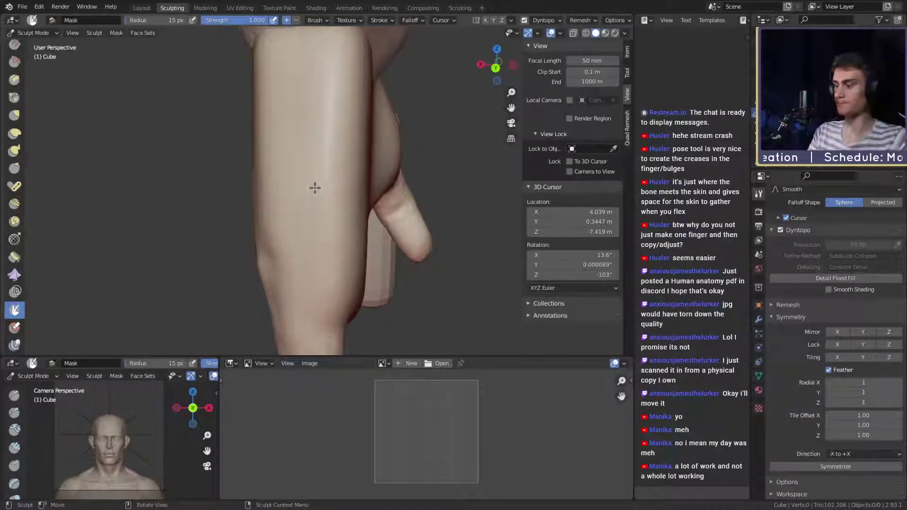
{"action": "mouse_move", "coordinate": [344, 135]}
{"action": "left_mouse_down", "text": "alt"}
{"action": "mouse_move", "coordinate": [350, 179]}
{"action": "mouse_move", "coordinate": [328, 172]}
{"action": "mouse_move", "coordinate": [352, 170]}
{"action": "mouse_move", "coordinate": [353, 184]}
{"action": "left_mouse_up", "text": "alt"}
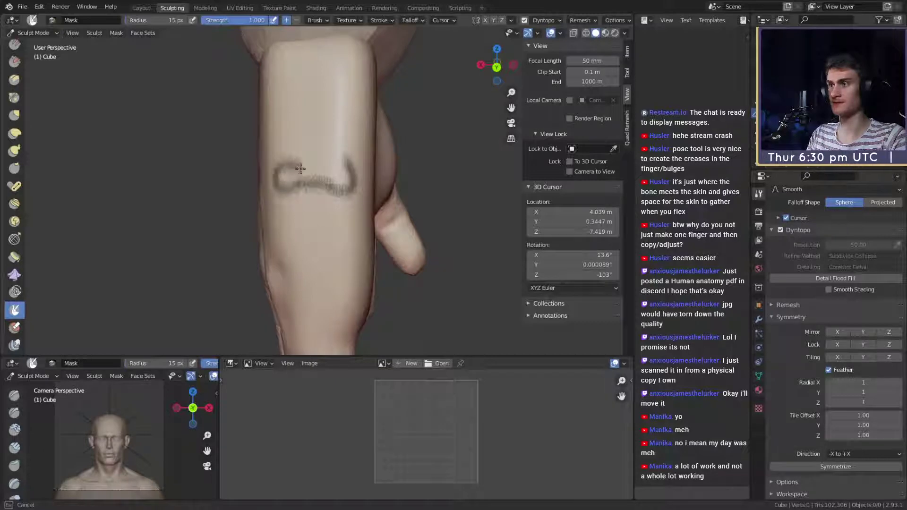
{"action": "key", "text": "ctrl+z"}
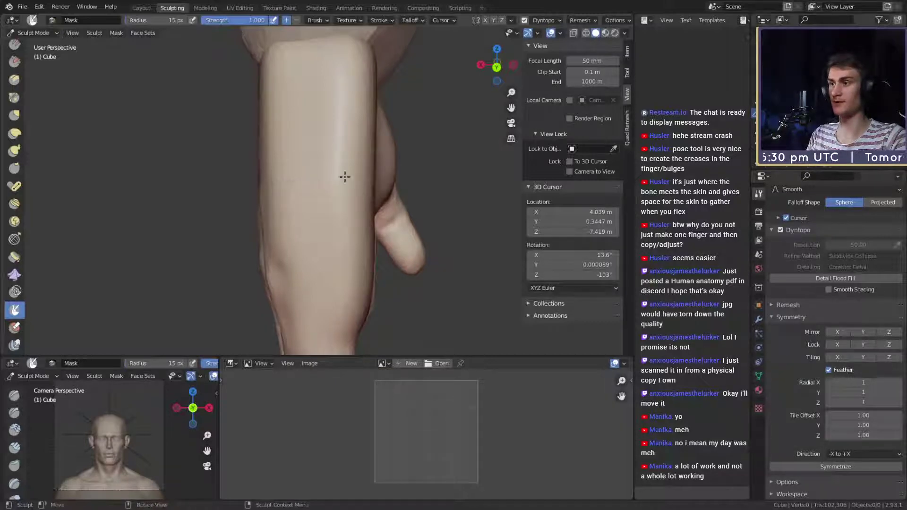
{"action": "left_click_drag", "start_coordinate": [342, 152], "coordinate": [345, 178]}
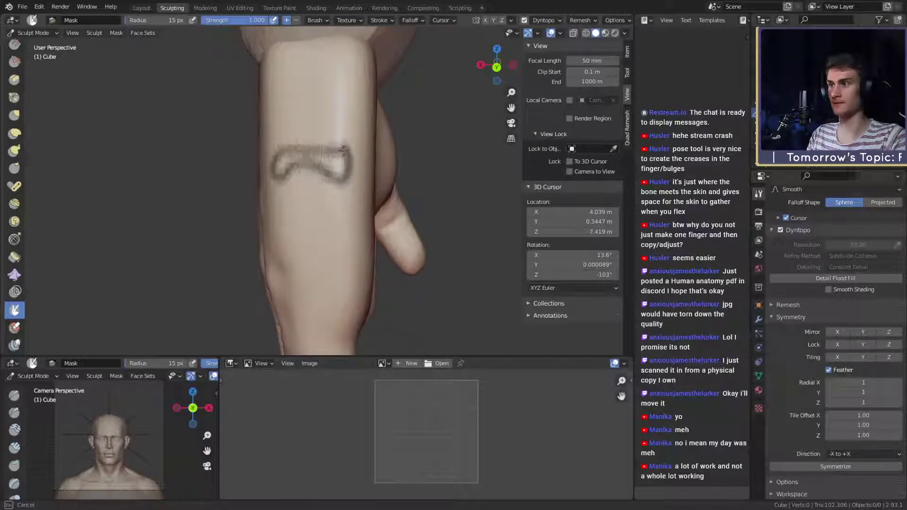
{"action": "mouse_move", "coordinate": [344, 150]}
{"action": "left_mouse_down"}
{"action": "mouse_move", "coordinate": [324, 188]}
{"action": "mouse_move", "coordinate": [312, 174]}
{"action": "mouse_move", "coordinate": [315, 210]}
{"action": "mouse_move", "coordinate": [326, 205]}
{"action": "left_mouse_up"}
{"action": "key", "text": "ctrl+z"}
{"action": "mouse_move", "coordinate": [364, 178]}
{"action": "middle_mouse_down", "text": "shift"}
{"action": "mouse_move", "coordinate": [381, 186]}
{"action": "mouse_move", "coordinate": [269, 182]}
{"action": "middle_mouse_up", "text": "shift"}
{"action": "key", "text": "ctrl+z"}
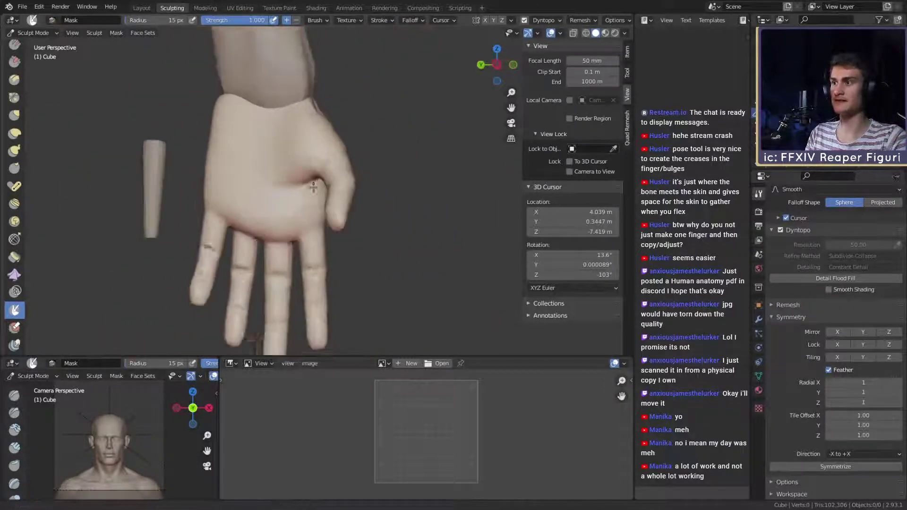
Step: Try drawing four mask guide lines across the palm from the finger bases toward the wrist
{"action": "mouse_move", "coordinate": [324, 184]}
{"action": "middle_mouse_down", "text": "ctrl"}
{"action": "mouse_move", "coordinate": [326, 206]}
{"action": "mouse_move", "coordinate": [330, 188]}
{"action": "mouse_move", "coordinate": [350, 222]}
{"action": "middle_mouse_up", "text": "ctrl"}
{"action": "left_click_drag", "start_coordinate": [364, 245], "coordinate": [333, 71]}
{"action": "mouse_move", "coordinate": [312, 251]}
{"action": "left_mouse_down"}
{"action": "mouse_move", "coordinate": [318, 79]}
{"action": "mouse_move", "coordinate": [313, 239]}
{"action": "mouse_move", "coordinate": [318, 92]}
{"action": "left_mouse_up"}
{"action": "key", "text": "ctrl+z"}
{"action": "left_click_drag", "start_coordinate": [270, 233], "coordinate": [297, 86]}
{"action": "left_click_drag", "start_coordinate": [230, 213], "coordinate": [261, 98]}
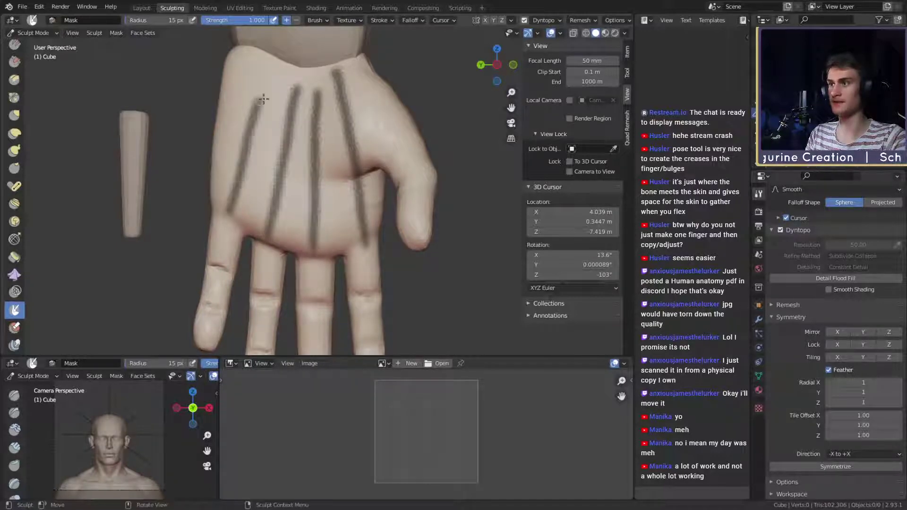
{"action": "mouse_move", "coordinate": [313, 150]}
{"action": "middle_mouse_down"}
{"action": "mouse_move", "coordinate": [321, 161]}
{"action": "mouse_move", "coordinate": [313, 157]}
{"action": "middle_mouse_up"}
{"action": "key", "text": "ctrl+z"}
{"action": "key", "text": "ctrl+z"}
{"action": "key", "text": "ctrl+z"}
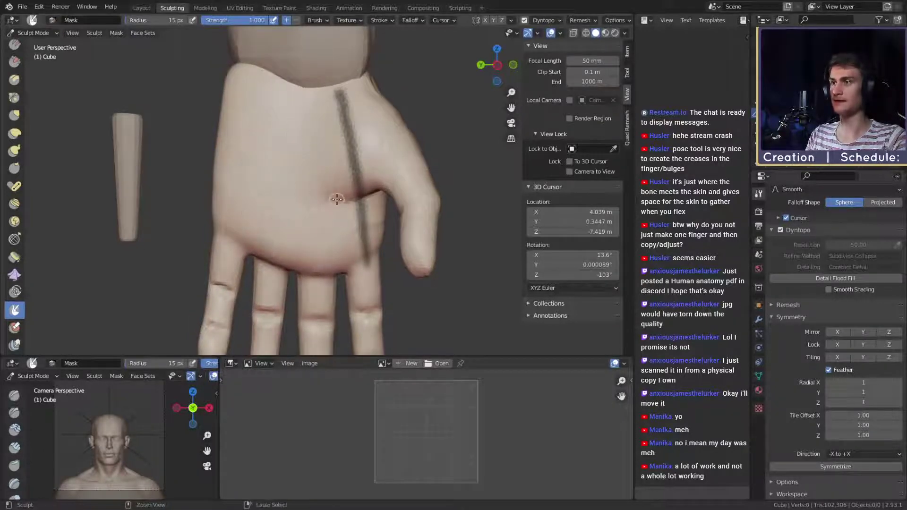
{"action": "key", "text": "ctrl+z"}
Step: Try a vertical mask stroke down the centre of the palm with a resized Mask brush
{"action": "middle_click_drag", "start_coordinate": [350, 251], "coordinate": [317, 178], "text": "shift"}
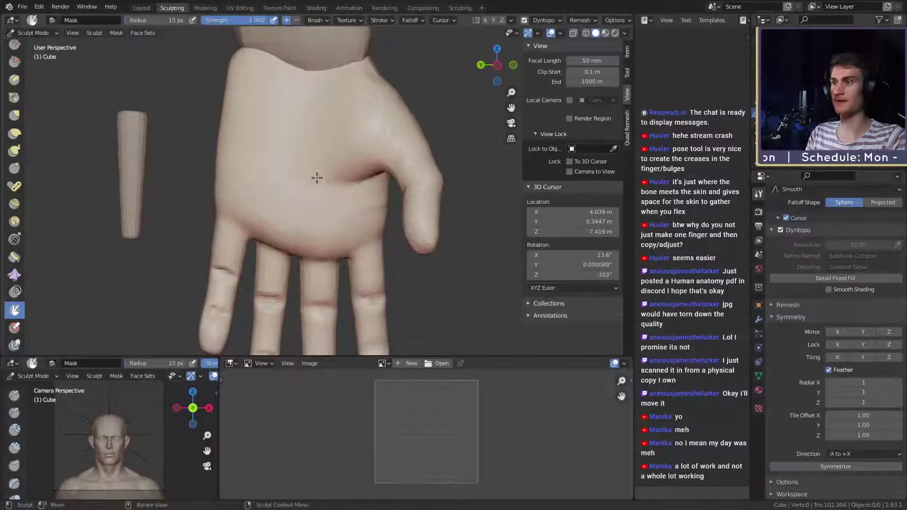
{"action": "key", "text": "f"}
{"action": "left_click", "coordinate": [347, 167]}
{"action": "left_click_drag", "start_coordinate": [313, 105], "coordinate": [313, 163]}
{"action": "key", "text": "ctrl+z"}
Step: Set up the Clay Strips brush at 44 px radius for work on the palm
{"action": "mouse_move", "coordinate": [329, 199]}
{"action": "middle_mouse_down"}
{"action": "mouse_move", "coordinate": [348, 211]}
{"action": "mouse_move", "coordinate": [348, 192]}
{"action": "mouse_move", "coordinate": [323, 220]}
{"action": "middle_mouse_up"}
{"action": "scroll", "coordinate": [336, 189], "scroll_direction": "up", "scroll_amount": 2}
{"action": "key", "text": "c"}
{"action": "key", "text": "f"}
{"action": "left_click", "coordinate": [326, 207]}
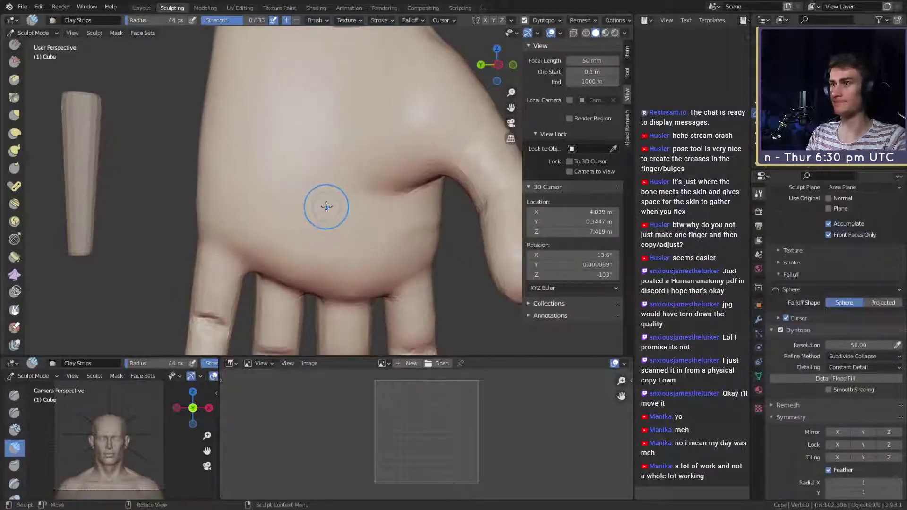
Step: Push the palm surface inward to hollow it with the Grab brush at 256 px radius
{"action": "mouse_move", "coordinate": [360, 191]}
{"action": "middle_mouse_down"}
{"action": "mouse_move", "coordinate": [342, 207]}
{"action": "mouse_move", "coordinate": [409, 228]}
{"action": "mouse_move", "coordinate": [330, 209]}
{"action": "mouse_move", "coordinate": [397, 189]}
{"action": "mouse_move", "coordinate": [391, 198]}
{"action": "middle_mouse_up"}
{"action": "key", "text": "g"}
{"action": "key", "text": "f"}
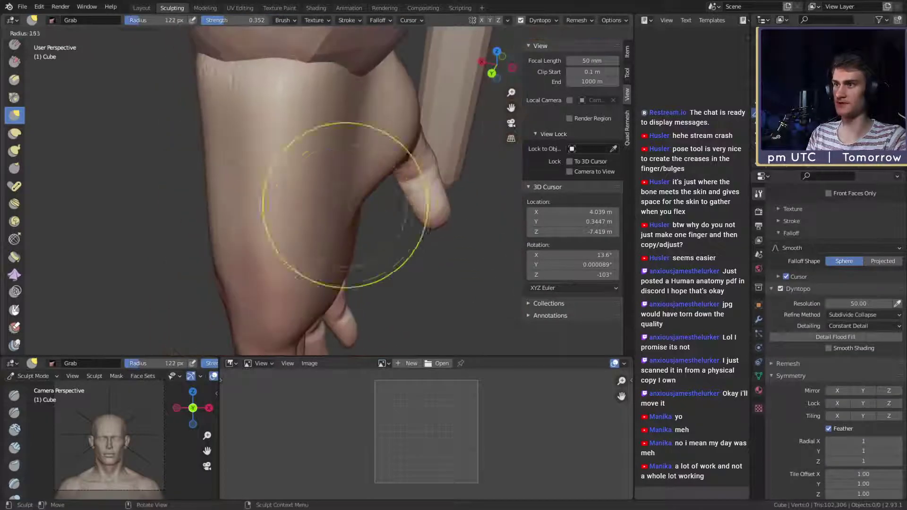
{"action": "left_click", "coordinate": [463, 208]}
{"action": "left_click_drag", "start_coordinate": [358, 211], "coordinate": [336, 213]}
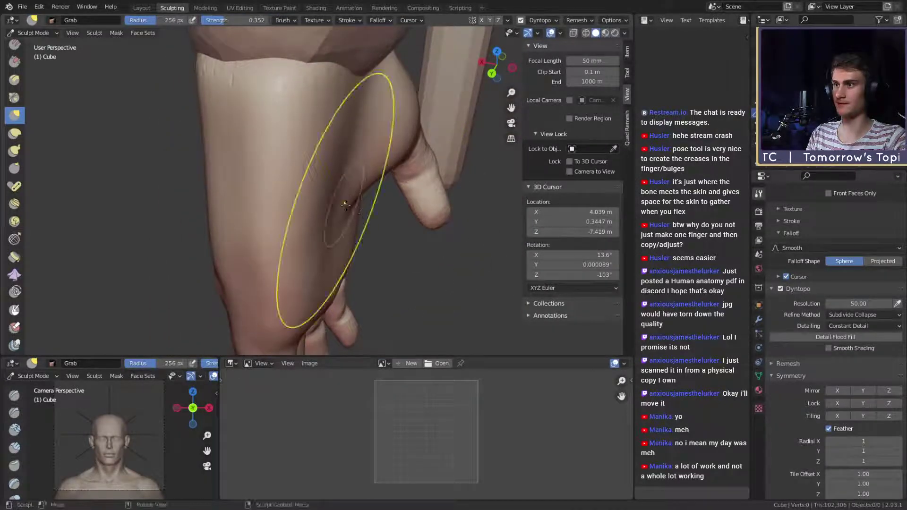
{"action": "mouse_move", "coordinate": [346, 205]}
{"action": "middle_mouse_down"}
{"action": "mouse_move", "coordinate": [311, 264]}
{"action": "mouse_move", "coordinate": [332, 198]}
{"action": "mouse_move", "coordinate": [361, 195]}
{"action": "mouse_move", "coordinate": [308, 208]}
{"action": "mouse_move", "coordinate": [355, 190]}
{"action": "middle_mouse_up"}
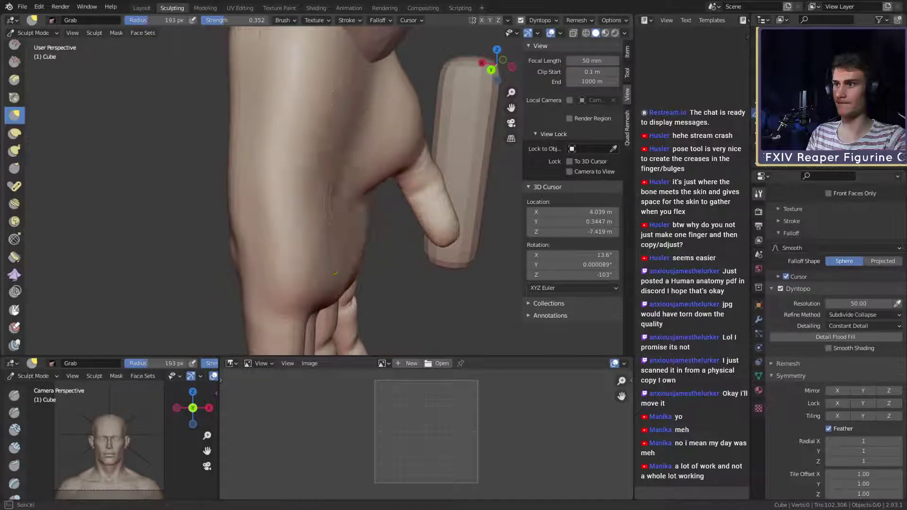
Step: Deepen the fold where the thumb meets the palm with the Crease brush at 113 px radius
{"action": "mouse_move", "coordinate": [334, 273]}
{"action": "middle_mouse_down"}
{"action": "mouse_move", "coordinate": [336, 158]}
{"action": "mouse_move", "coordinate": [312, 182]}
{"action": "mouse_move", "coordinate": [334, 178]}
{"action": "mouse_move", "coordinate": [274, 185]}
{"action": "mouse_move", "coordinate": [324, 202]}
{"action": "mouse_move", "coordinate": [358, 149]}
{"action": "mouse_move", "coordinate": [306, 143]}
{"action": "middle_mouse_up"}
{"action": "key", "text": "shift+c"}
{"action": "key", "text": "bracketleft"}
{"action": "key", "text": "bracketleft"}
{"action": "key", "text": "bracketleft"}
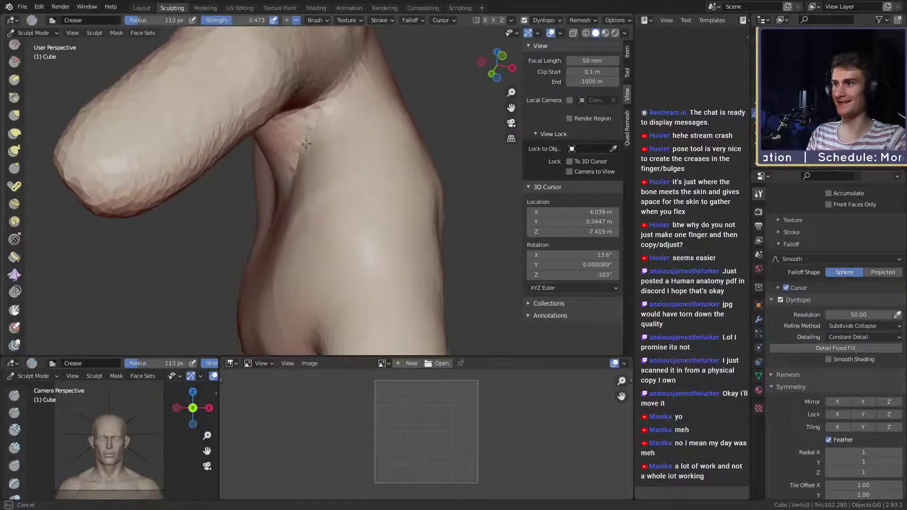
{"action": "middle_click_drag", "start_coordinate": [289, 182], "coordinate": [373, 177]}
Step: Refine and soften the palm surface around the thumb fold, starting with the Clay Strips brush at 35 px radius
{"action": "key", "text": "c"}
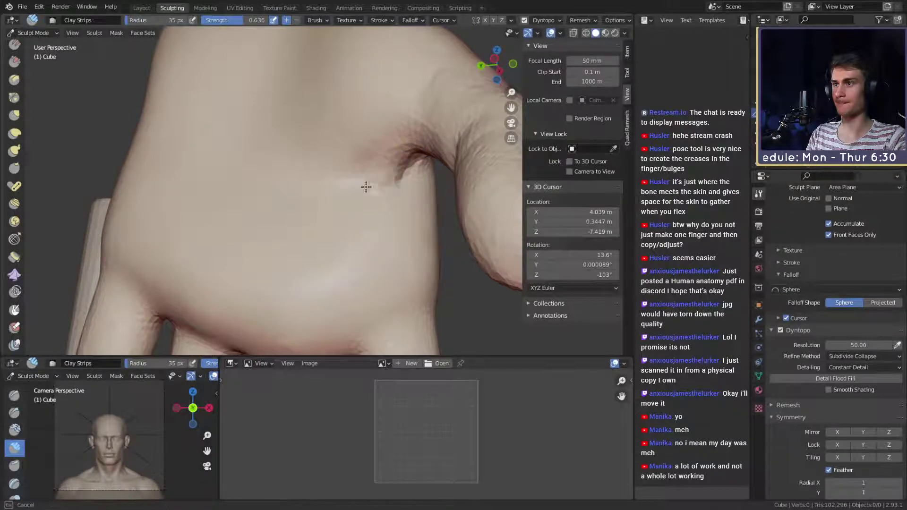
{"action": "scroll", "coordinate": [363, 161], "scroll_direction": "down", "scroll_amount": 5}
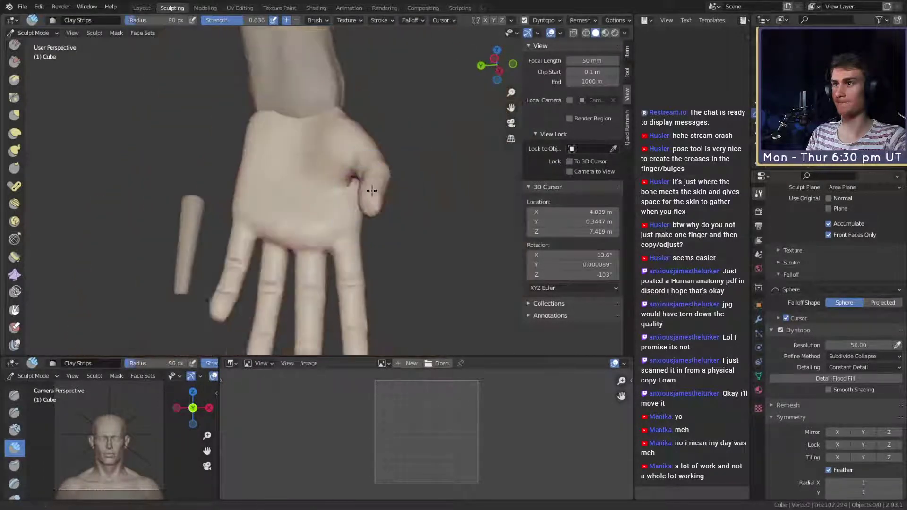
{"action": "mouse_move", "coordinate": [362, 160]}
{"action": "middle_mouse_down"}
{"action": "mouse_move", "coordinate": [385, 203]}
{"action": "mouse_move", "coordinate": [312, 200]}
{"action": "mouse_move", "coordinate": [338, 166]}
{"action": "mouse_move", "coordinate": [326, 194]}
{"action": "mouse_move", "coordinate": [324, 179]}
{"action": "mouse_move", "coordinate": [334, 191]}
{"action": "mouse_move", "coordinate": [324, 203]}
{"action": "mouse_move", "coordinate": [332, 175]}
{"action": "mouse_move", "coordinate": [368, 156]}
{"action": "mouse_move", "coordinate": [430, 192]}
{"action": "mouse_move", "coordinate": [422, 176]}
{"action": "middle_mouse_up"}
{"action": "scroll", "coordinate": [339, 165], "scroll_direction": "up", "scroll_amount": 3}
{"action": "key", "text": "shift+c"}
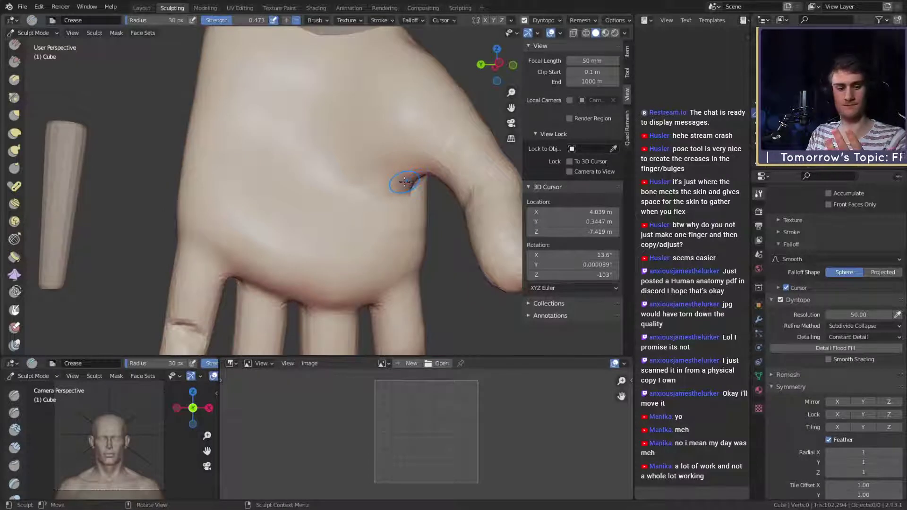
Step: Build up the palm beside the thumb fold with Clay Strips and sharpen the fold with Crease, both at 30 px radius
{"action": "key", "text": "c"}
{"action": "middle_click_drag", "start_coordinate": [403, 206], "coordinate": [399, 180], "text": "ctrl"}
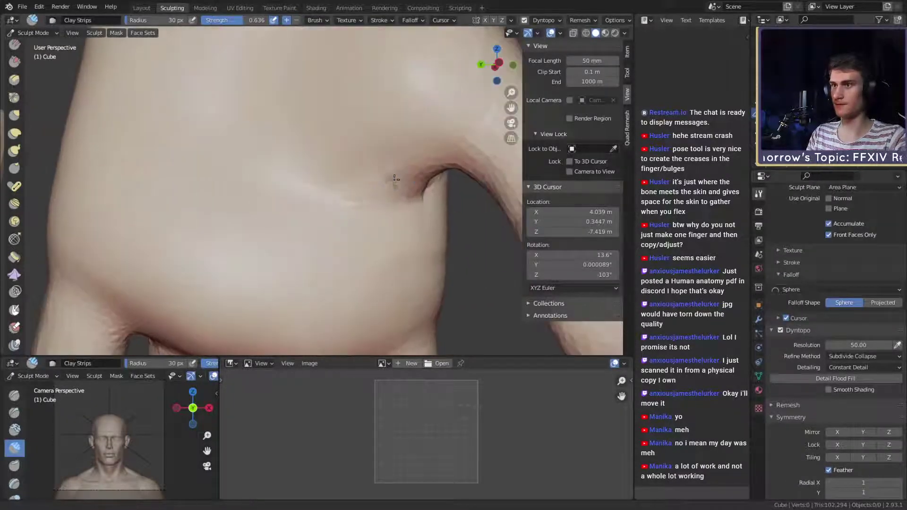
{"action": "left_click_drag", "start_coordinate": [408, 181], "coordinate": [353, 209]}
{"action": "key", "text": "shift+c"}
{"action": "middle_click_drag", "start_coordinate": [431, 186], "coordinate": [447, 175]}
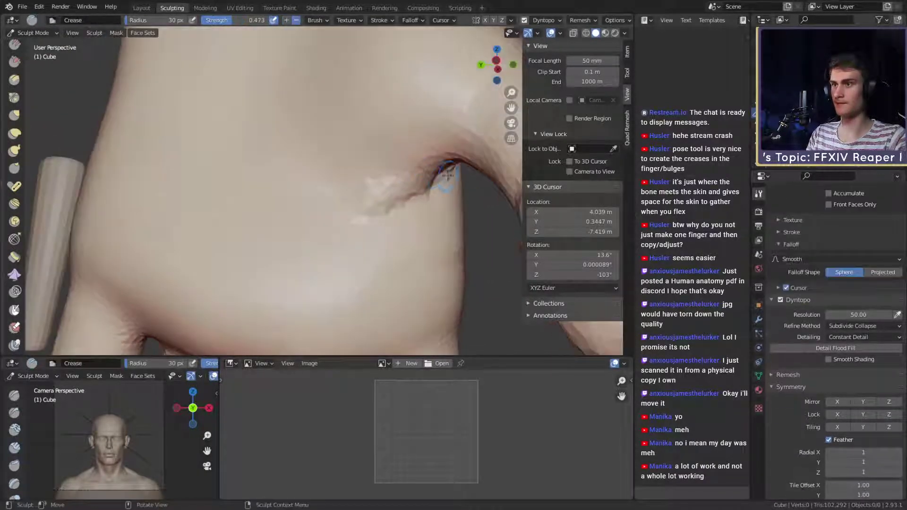
{"action": "mouse_move", "coordinate": [447, 173]}
{"action": "left_mouse_down"}
{"action": "mouse_move", "coordinate": [400, 201]}
{"action": "mouse_move", "coordinate": [387, 203]}
{"action": "mouse_move", "coordinate": [372, 184]}
{"action": "left_mouse_up"}
Step: Soften the palm end of the thumb fold at 88 px radius and switch to the Clay Strips brush
{"action": "key", "text": "f"}
{"action": "left_click", "coordinate": [362, 157]}
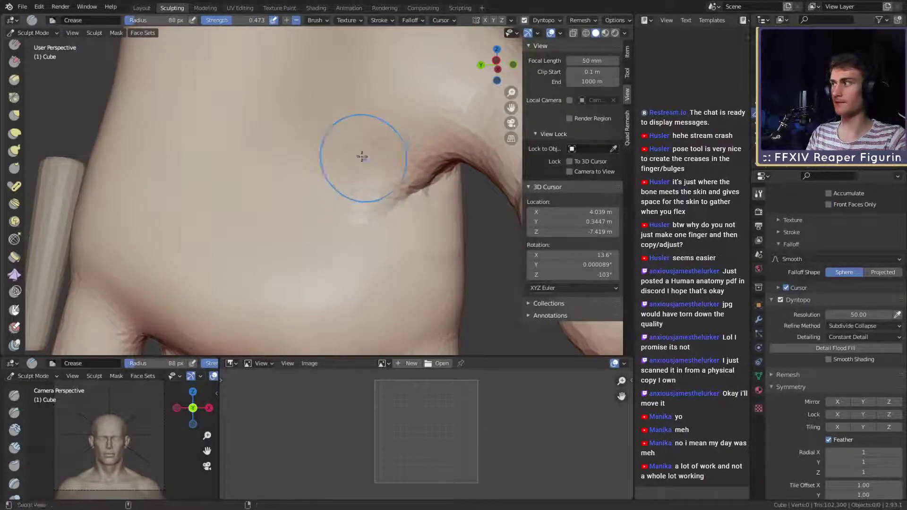
{"action": "mouse_move", "coordinate": [362, 157]}
{"action": "middle_mouse_down", "text": "ctrl"}
{"action": "mouse_move", "coordinate": [353, 192]}
{"action": "mouse_move", "coordinate": [330, 197]}
{"action": "mouse_move", "coordinate": [334, 203]}
{"action": "mouse_move", "coordinate": [326, 180]}
{"action": "middle_mouse_up", "text": "ctrl"}
{"action": "key", "text": "c"}
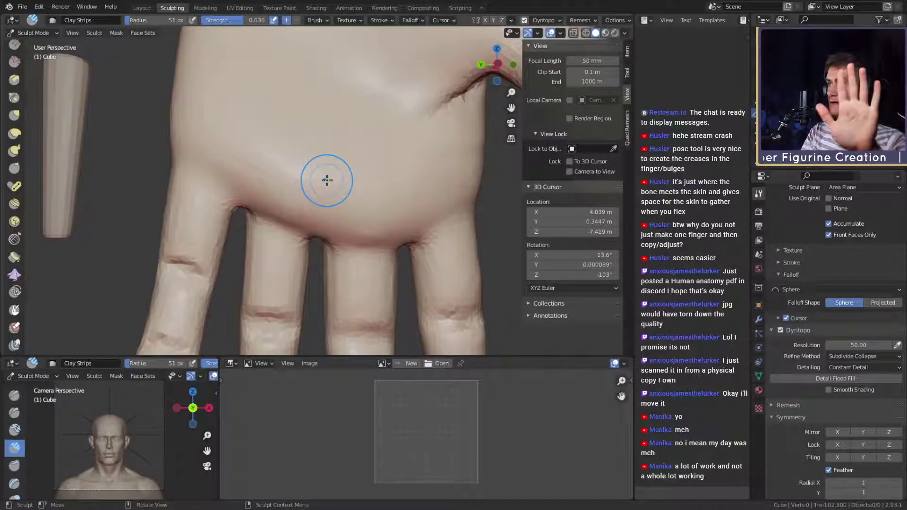
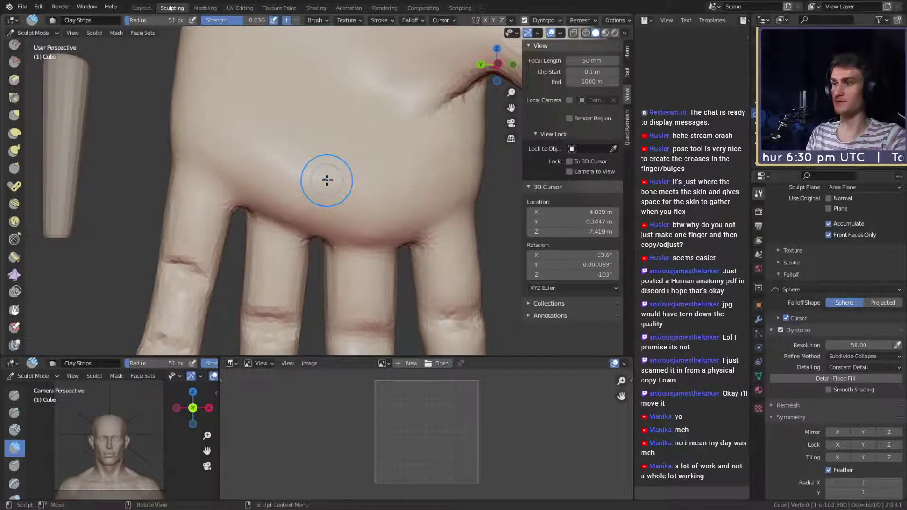
Step: Build up the palm pad at the base of the little and ring fingers with Clay Strips at 51 px radius
{"action": "middle_click_drag", "start_coordinate": [271, 220], "coordinate": [278, 214]}
{"action": "middle_click_drag", "start_coordinate": [182, 194], "coordinate": [270, 222], "text": "shift"}
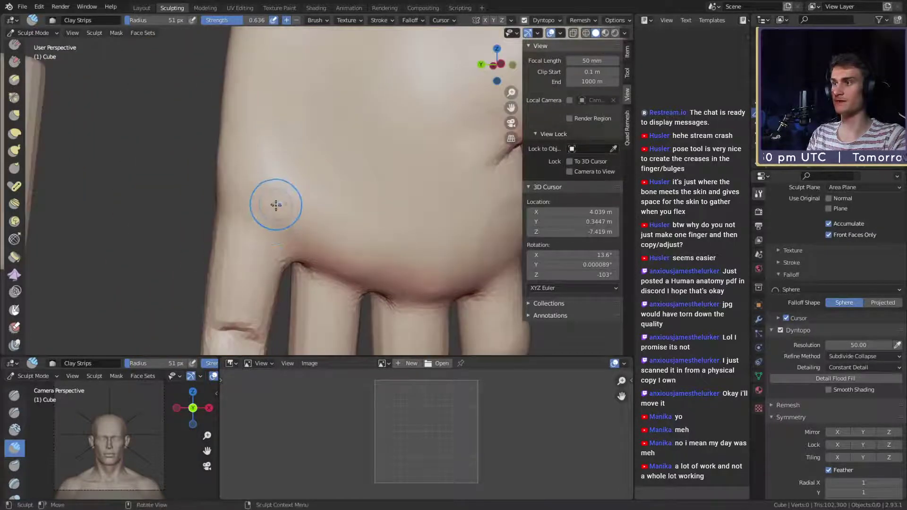
{"action": "left_click_drag", "start_coordinate": [276, 205], "coordinate": [284, 204]}
{"action": "middle_click_drag", "start_coordinate": [284, 205], "coordinate": [257, 194], "text": "shift"}
{"action": "left_click_drag", "start_coordinate": [257, 194], "coordinate": [255, 212]}
{"action": "middle_click_drag", "start_coordinate": [255, 213], "coordinate": [296, 217]}
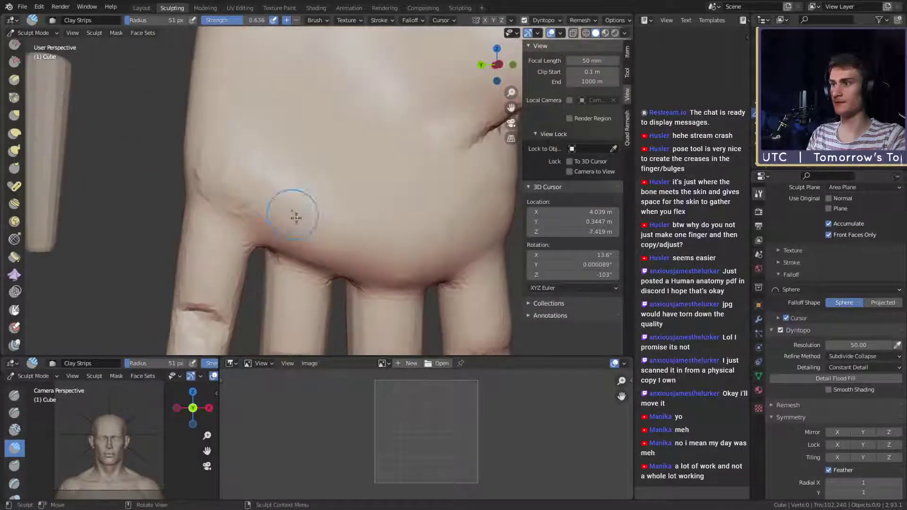
{"action": "mouse_move", "coordinate": [296, 218]}
{"action": "left_mouse_down"}
{"action": "mouse_move", "coordinate": [305, 208]}
{"action": "mouse_move", "coordinate": [325, 246]}
{"action": "left_mouse_up"}
Step: Extend the palm pad across the bases of the middle and index fingers with Clay Strips at 37 px radius
{"action": "middle_click_drag", "start_coordinate": [315, 278], "coordinate": [294, 206], "text": "shift"}
{"action": "key", "text": "f"}
{"action": "left_click", "coordinate": [292, 208]}
{"action": "left_click_drag", "start_coordinate": [289, 207], "coordinate": [294, 204]}
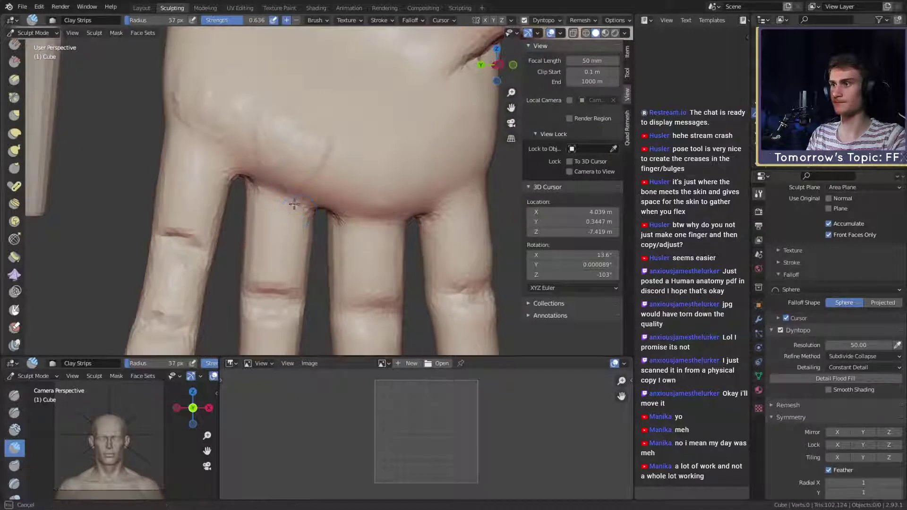
{"action": "middle_click_drag", "start_coordinate": [294, 204], "coordinate": [324, 213]}
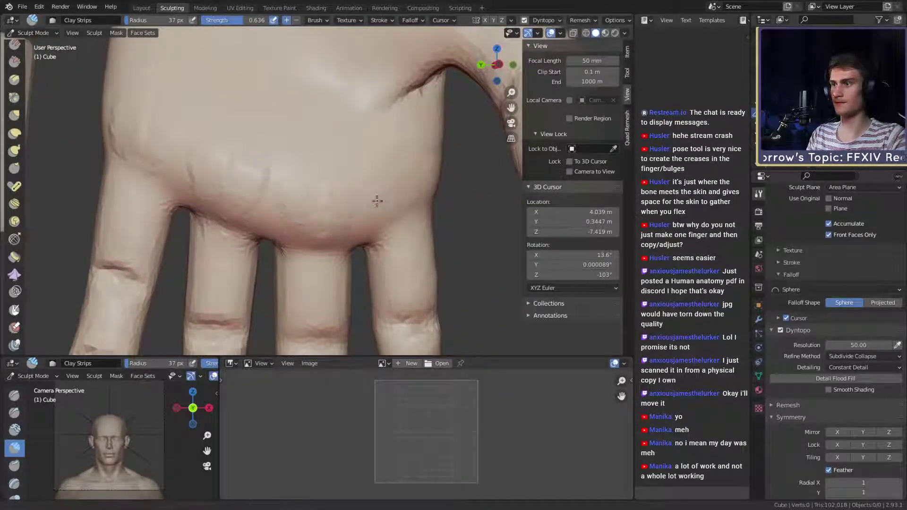
{"action": "middle_click_drag", "start_coordinate": [377, 201], "coordinate": [358, 207], "text": "shift"}
{"action": "left_click_drag", "start_coordinate": [390, 161], "coordinate": [370, 209]}
{"action": "middle_click_drag", "start_coordinate": [355, 151], "coordinate": [384, 257], "text": "shift"}
{"action": "left_click_drag", "start_coordinate": [323, 235], "coordinate": [323, 244]}
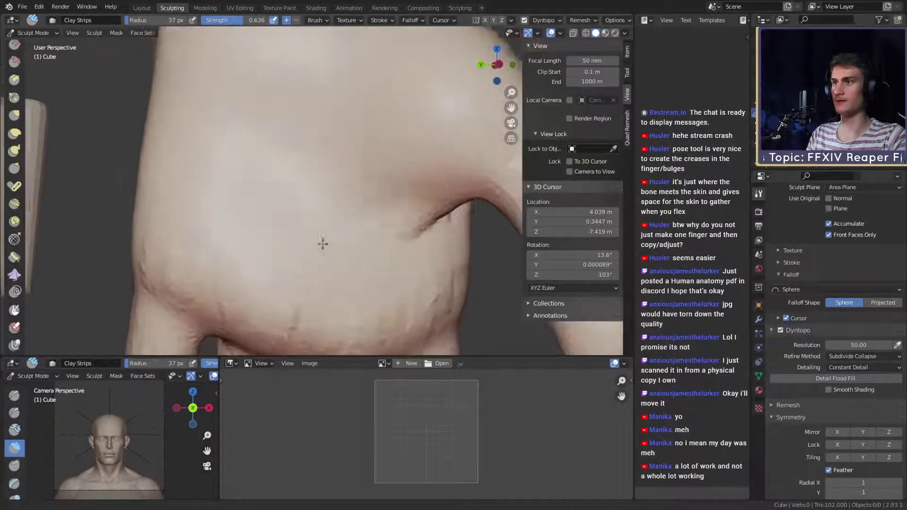
Step: Sculpt the transition between the thumb mound and the palm's hollow with Clay Strips at 47 px radius
{"action": "middle_click_drag", "start_coordinate": [323, 244], "coordinate": [357, 216]}
{"action": "scroll", "coordinate": [341, 229], "scroll_direction": "down", "scroll_amount": 3}
{"action": "scroll", "coordinate": [357, 216], "scroll_direction": "up", "scroll_amount": 2}
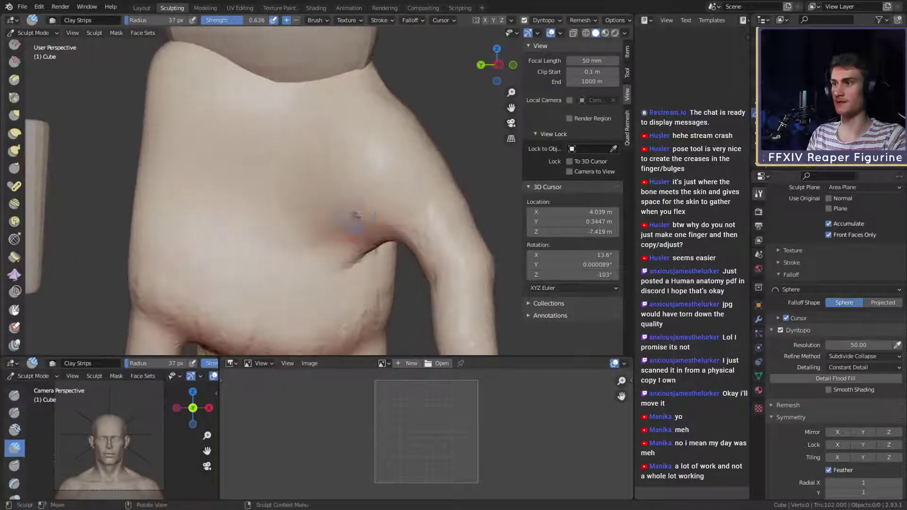
{"action": "key", "text": "f"}
{"action": "left_click", "coordinate": [292, 202]}
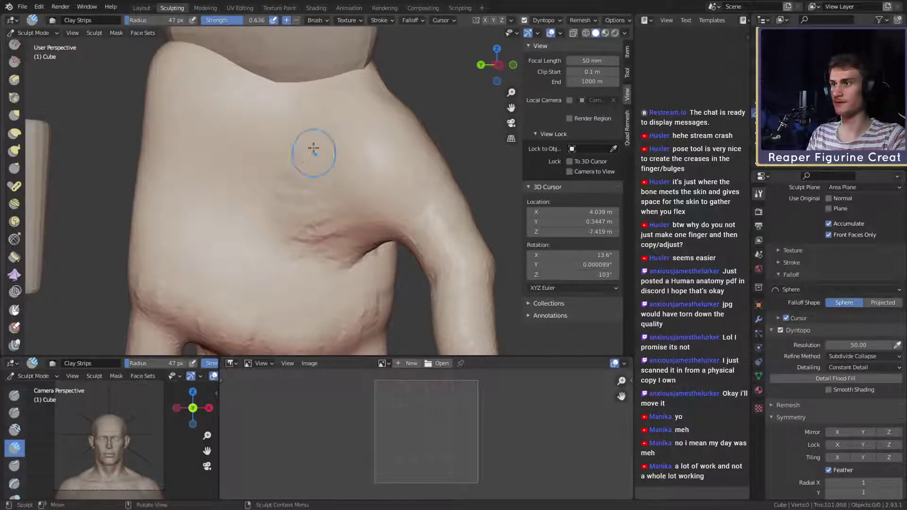
Step: Build up the little-finger side of the palm with Clay Strips at 63 px radius and blend toward the wrist at 133 px
{"action": "mouse_move", "coordinate": [310, 148]}
{"action": "middle_mouse_down", "text": "shift"}
{"action": "mouse_move", "coordinate": [338, 129]}
{"action": "mouse_move", "coordinate": [357, 174]}
{"action": "mouse_move", "coordinate": [389, 203]}
{"action": "mouse_move", "coordinate": [360, 194]}
{"action": "mouse_move", "coordinate": [307, 218]}
{"action": "mouse_move", "coordinate": [278, 156]}
{"action": "mouse_move", "coordinate": [283, 188]}
{"action": "middle_mouse_up", "text": "shift"}
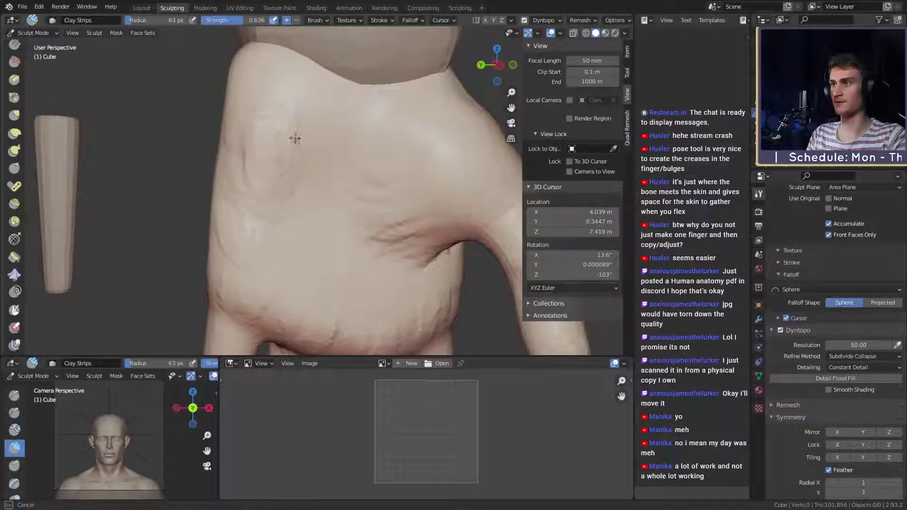
{"action": "mouse_move", "coordinate": [295, 139]}
{"action": "middle_mouse_down"}
{"action": "mouse_move", "coordinate": [300, 151]}
{"action": "mouse_move", "coordinate": [304, 132]}
{"action": "middle_mouse_up"}
{"action": "key", "text": "f"}
{"action": "left_click", "coordinate": [326, 137]}
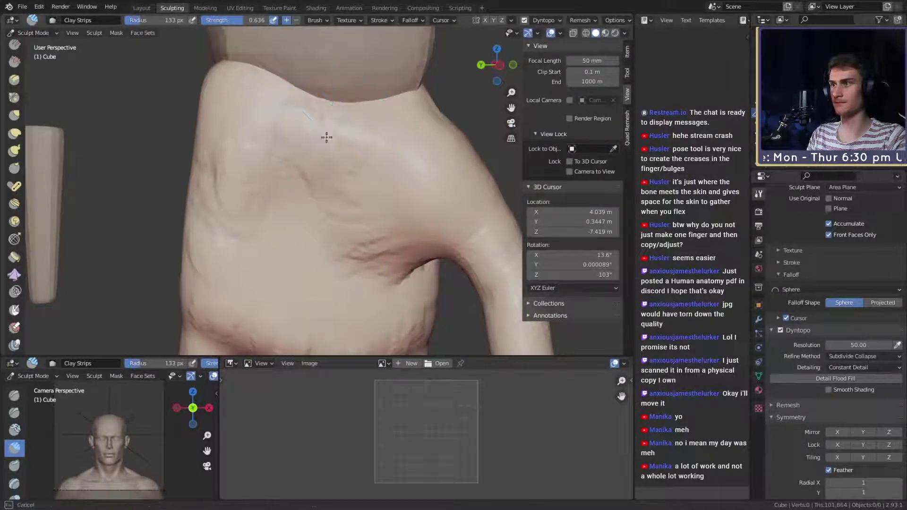
Step: Refine the heel of the palm just below the wrist with the Clay Strips brush, starting at 76 px radius
{"action": "key", "text": "f"}
{"action": "left_click", "coordinate": [313, 126]}
{"action": "middle_click_drag", "start_coordinate": [313, 126], "coordinate": [316, 165]}
{"action": "key", "text": "f"}
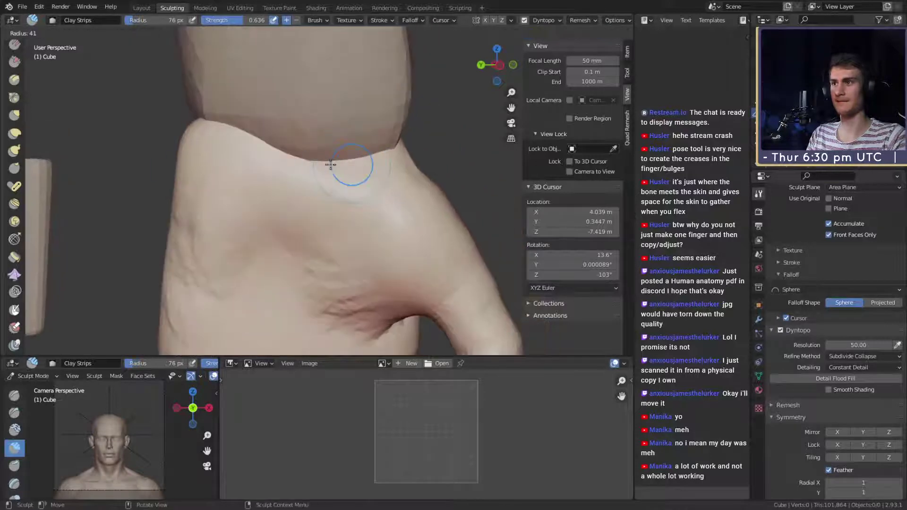
{"action": "left_click", "coordinate": [330, 164]}
Step: Smooth the rough clay strokes across the whole palm at 160 px and 170 px radius
{"action": "key", "text": "f"}
{"action": "left_click", "coordinate": [259, 182]}
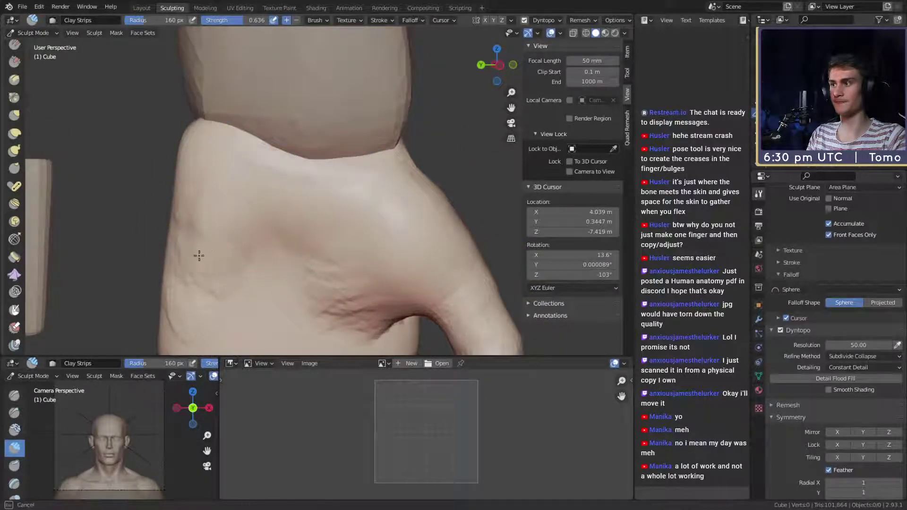
{"action": "middle_click_drag", "start_coordinate": [199, 255], "coordinate": [245, 257]}
{"action": "mouse_move", "coordinate": [313, 253]}
{"action": "middle_mouse_down"}
{"action": "mouse_move", "coordinate": [307, 265]}
{"action": "mouse_move", "coordinate": [293, 229]}
{"action": "middle_mouse_up"}
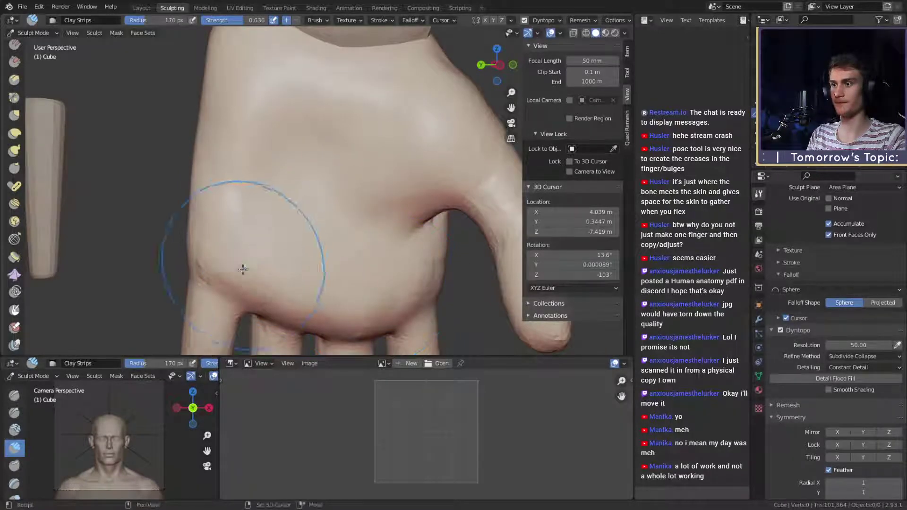
Step: Refine the palm pads above the finger bases with Clay Strips at 36 px radius and smooth them at 138 px
{"action": "mouse_move", "coordinate": [239, 265]}
{"action": "middle_mouse_down"}
{"action": "mouse_move", "coordinate": [294, 202]}
{"action": "mouse_move", "coordinate": [269, 182]}
{"action": "mouse_move", "coordinate": [319, 191]}
{"action": "mouse_move", "coordinate": [331, 154]}
{"action": "middle_mouse_up"}
{"action": "scroll", "coordinate": [319, 191], "scroll_direction": "up", "scroll_amount": 2}
{"action": "scroll", "coordinate": [273, 203], "scroll_direction": "up", "scroll_amount": 2}
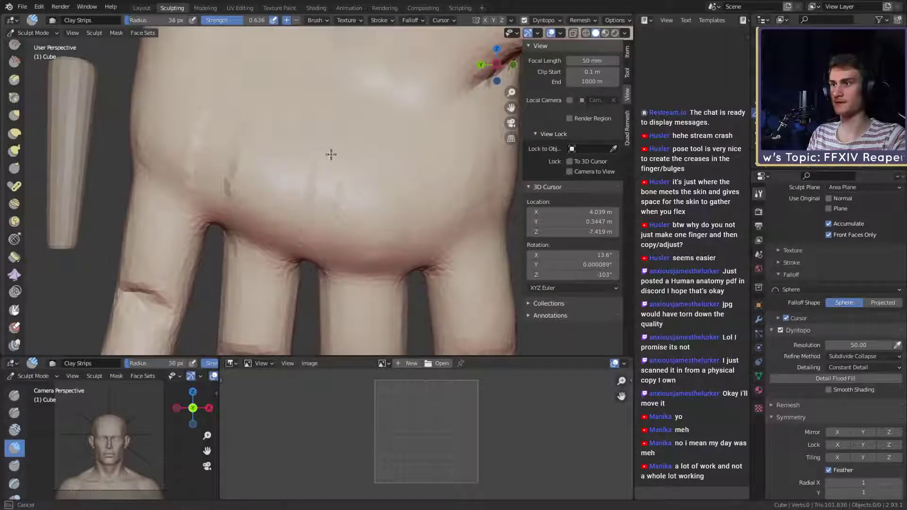
{"action": "middle_click_drag", "start_coordinate": [313, 202], "coordinate": [358, 240]}
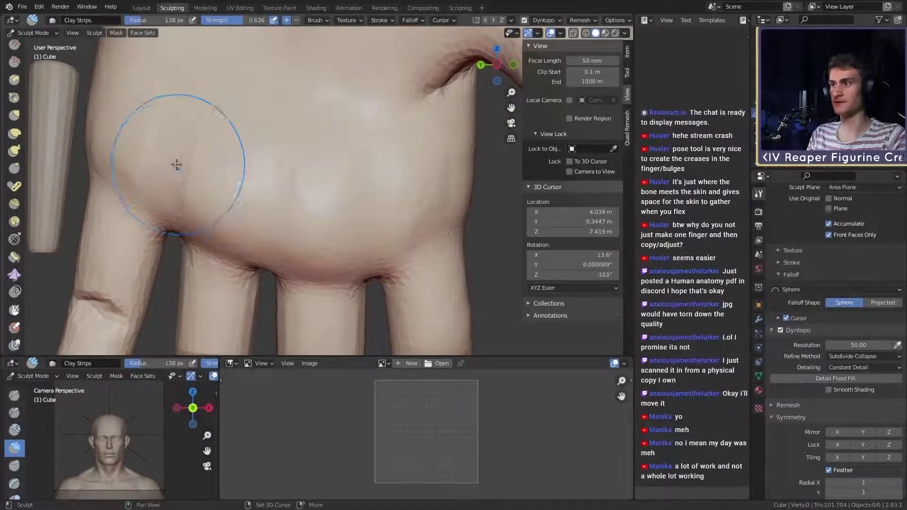
{"action": "mouse_move", "coordinate": [174, 162]}
{"action": "middle_mouse_down"}
{"action": "mouse_move", "coordinate": [380, 223]}
{"action": "mouse_move", "coordinate": [365, 263]}
{"action": "mouse_move", "coordinate": [314, 217]}
{"action": "middle_mouse_up"}
Step: Adjust the lower palm and the finger webs with the Grab brush at 127 px, 99 px and 43 px radius
{"action": "key", "text": "g"}
{"action": "key", "text": "f"}
{"action": "left_click", "coordinate": [377, 236]}
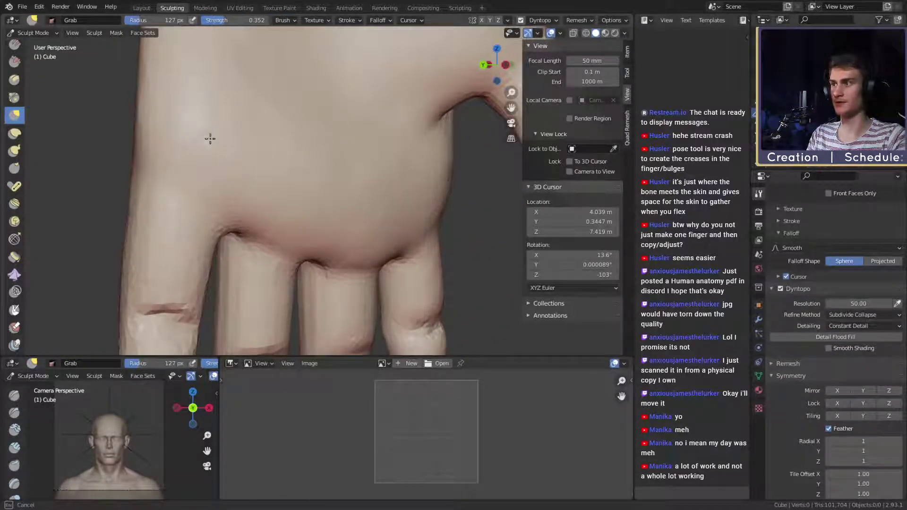
{"action": "middle_click_drag", "start_coordinate": [257, 160], "coordinate": [265, 174]}
{"action": "key", "text": "f"}
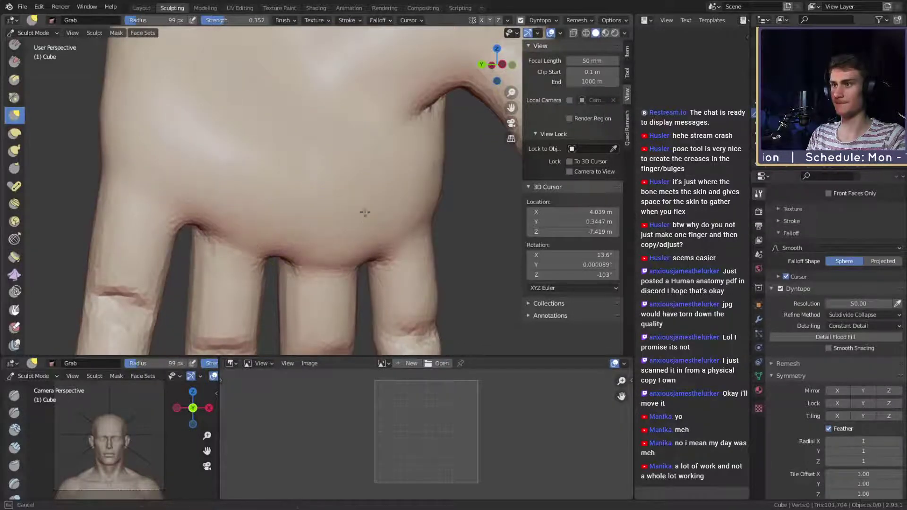
{"action": "left_click", "coordinate": [373, 194]}
{"action": "middle_click_drag", "start_coordinate": [384, 192], "coordinate": [379, 199]}
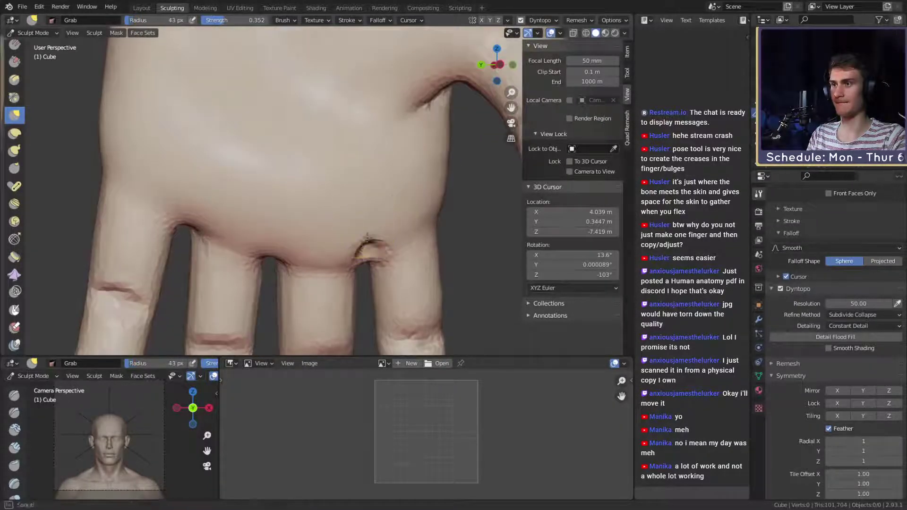
Step: Sculpt short vertical clay strokes on the palm above the finger webs with Clay Strips at 40 px and 35 px radius
{"action": "key", "text": "c"}
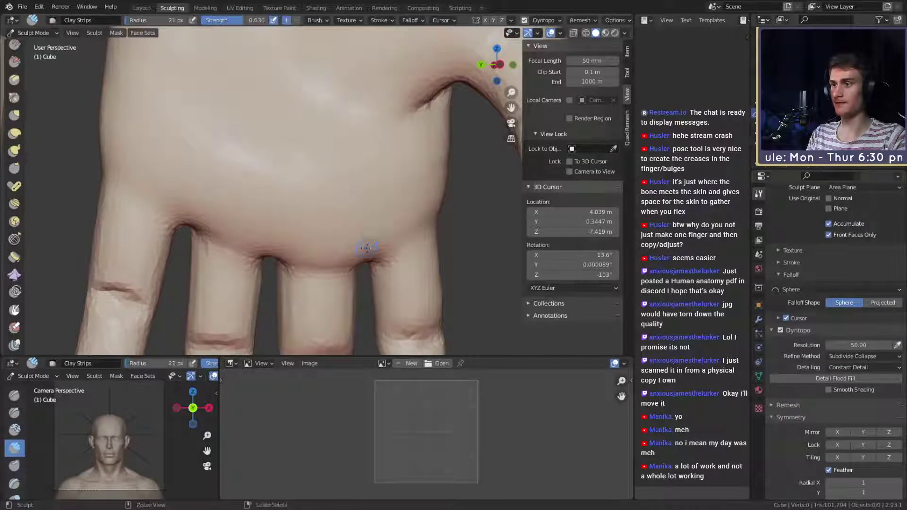
{"action": "key", "text": "f"}
{"action": "left_click", "coordinate": [364, 170]}
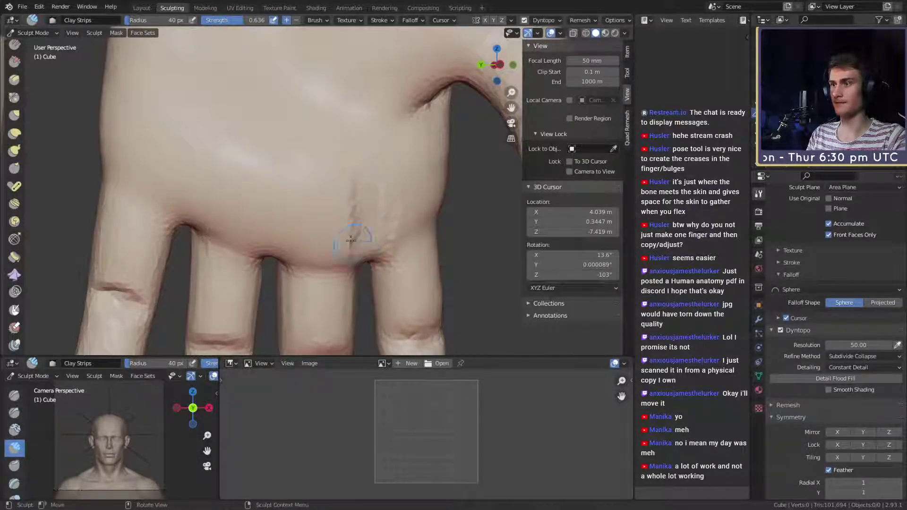
{"action": "left_click_drag", "start_coordinate": [275, 226], "coordinate": [284, 158]}
{"action": "mouse_move", "coordinate": [283, 158]}
{"action": "middle_mouse_down"}
{"action": "mouse_move", "coordinate": [289, 209]}
{"action": "mouse_move", "coordinate": [254, 213]}
{"action": "middle_mouse_up"}
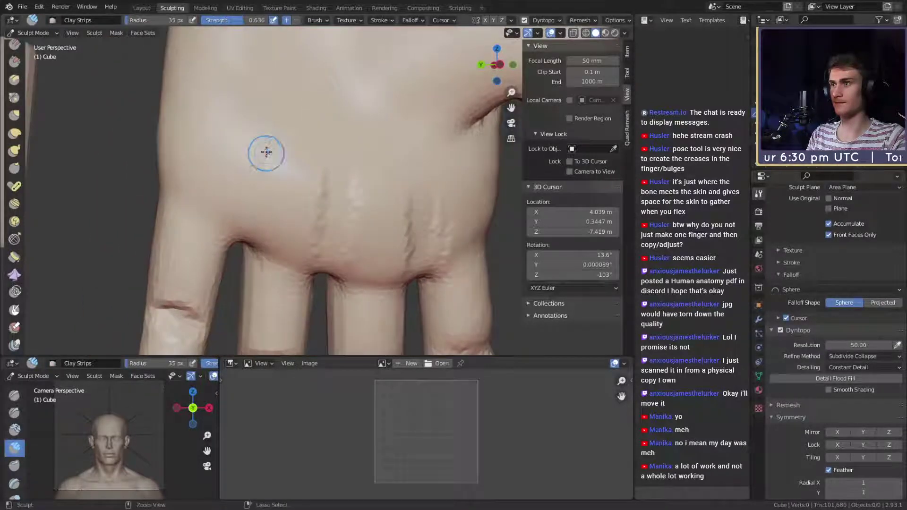
Step: Smooth the vertical clay strokes above the finger webs into the palm at 122 px radius
{"action": "key", "text": "f"}
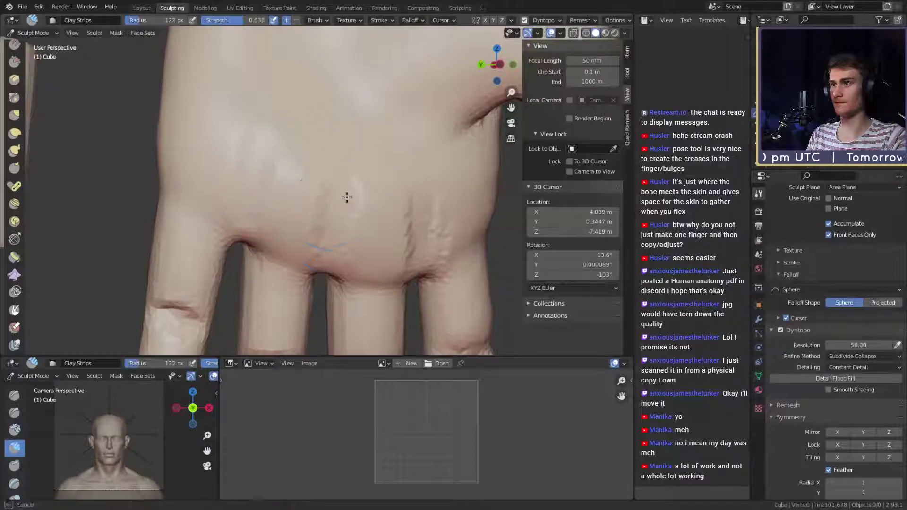
{"action": "left_click", "coordinate": [348, 197]}
{"action": "mouse_move", "coordinate": [334, 233]}
{"action": "left_mouse_down"}
{"action": "mouse_move", "coordinate": [421, 250]}
{"action": "mouse_move", "coordinate": [411, 249]}
{"action": "left_mouse_up"}
{"action": "key", "text": "f"}
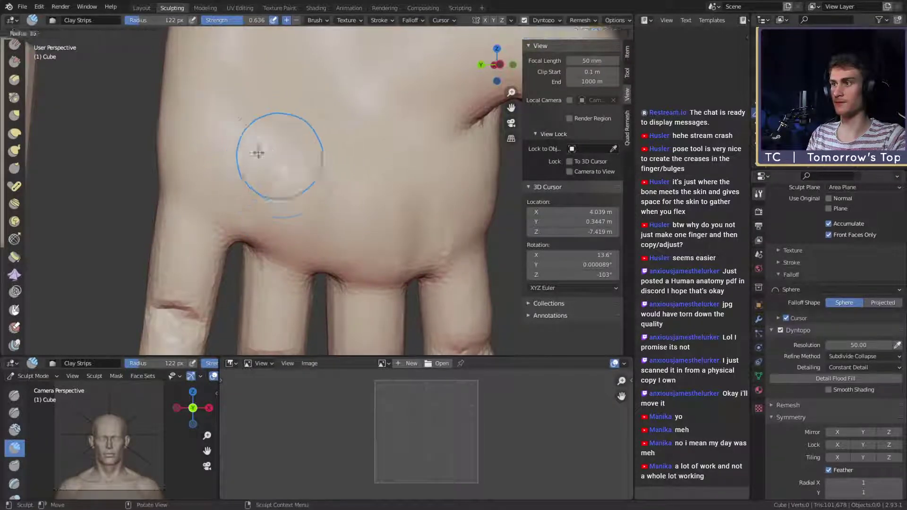
{"action": "left_click", "coordinate": [259, 154]}
{"action": "mouse_move", "coordinate": [259, 155]}
{"action": "middle_mouse_down"}
{"action": "mouse_move", "coordinate": [287, 242]}
{"action": "mouse_move", "coordinate": [323, 265]}
{"action": "mouse_move", "coordinate": [355, 208]}
{"action": "middle_mouse_up"}
{"action": "mouse_move", "coordinate": [354, 208]}
{"action": "middle_mouse_down"}
{"action": "mouse_move", "coordinate": [361, 221]}
{"action": "mouse_move", "coordinate": [346, 219]}
{"action": "mouse_move", "coordinate": [341, 237]}
{"action": "mouse_move", "coordinate": [324, 213]}
{"action": "mouse_move", "coordinate": [334, 210]}
{"action": "mouse_move", "coordinate": [290, 192]}
{"action": "mouse_move", "coordinate": [428, 215]}
{"action": "mouse_move", "coordinate": [382, 211]}
{"action": "mouse_move", "coordinate": [372, 227]}
{"action": "middle_mouse_up"}
Step: Reshape the palm and skin fold around the thumb web with the Grab brush, using radii up to 255 px
{"action": "key", "text": "g"}
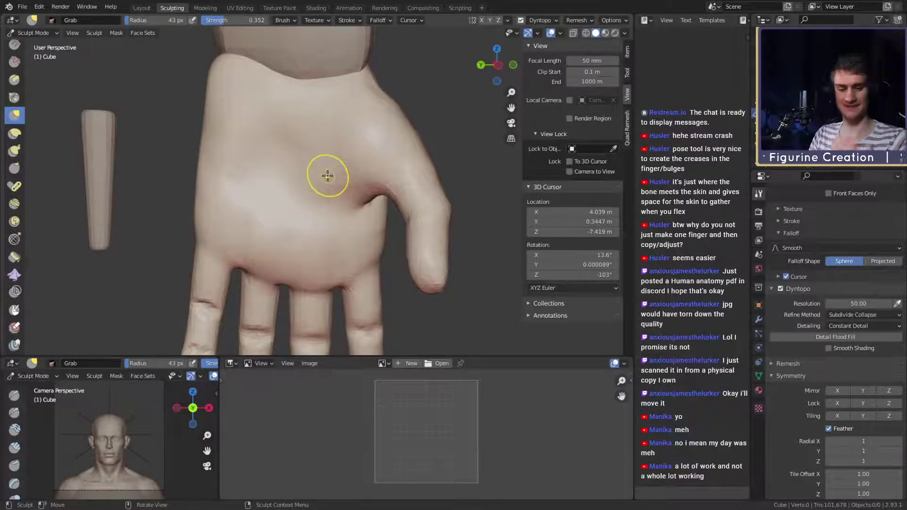
{"action": "middle_click_drag", "start_coordinate": [327, 176], "coordinate": [415, 195]}
{"action": "scroll", "coordinate": [372, 179], "scroll_direction": "up", "scroll_amount": 5}
{"action": "key", "text": "f"}
{"action": "left_click", "coordinate": [475, 194]}
{"action": "middle_click_drag", "start_coordinate": [345, 183], "coordinate": [352, 217]}
{"action": "key", "text": "f"}
{"action": "left_click", "coordinate": [387, 215]}
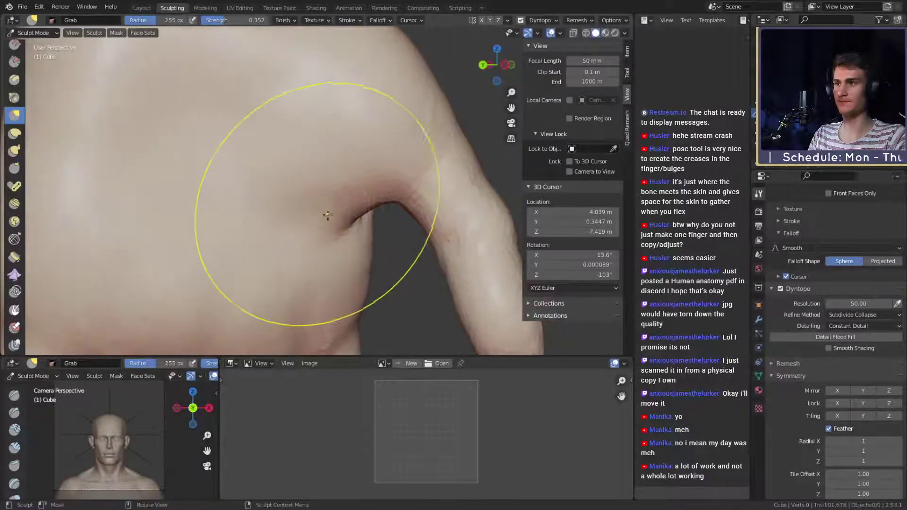
{"action": "key", "text": "f"}
{"action": "left_click", "coordinate": [313, 214]}
{"action": "left_click_drag", "start_coordinate": [335, 230], "coordinate": [290, 209]}
{"action": "mouse_move", "coordinate": [326, 211]}
{"action": "middle_mouse_down"}
{"action": "mouse_move", "coordinate": [297, 200]}
{"action": "mouse_move", "coordinate": [349, 209]}
{"action": "mouse_move", "coordinate": [406, 189]}
{"action": "mouse_move", "coordinate": [402, 182]}
{"action": "middle_mouse_up"}
Step: Build up the thumb web fold on the palm side with Clay Strips at 37 px radius and blend it at 65 px
{"action": "key", "text": "c"}
{"action": "key", "text": "f"}
{"action": "left_click", "coordinate": [372, 186]}
{"action": "left_click_drag", "start_coordinate": [388, 181], "coordinate": [323, 192]}
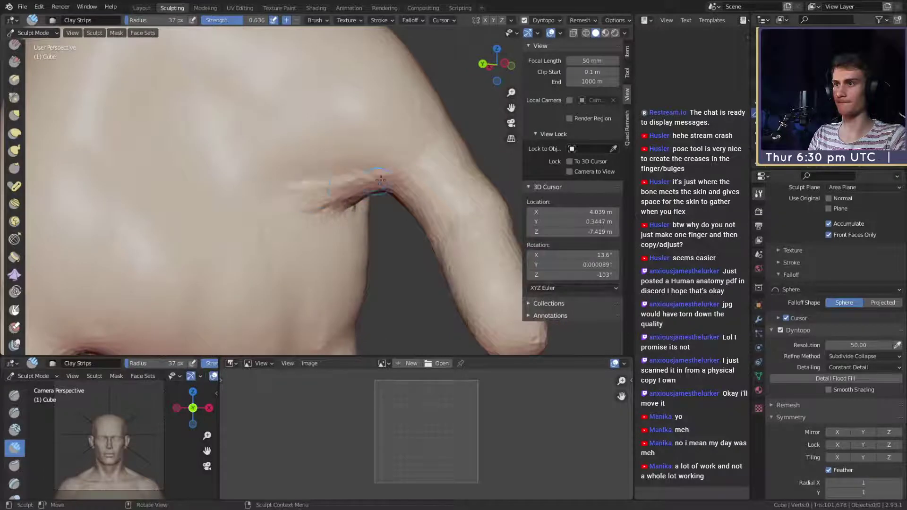
{"action": "key", "text": "f"}
{"action": "left_click_drag", "start_coordinate": [355, 148], "coordinate": [347, 153]}
{"action": "key", "text": "f"}
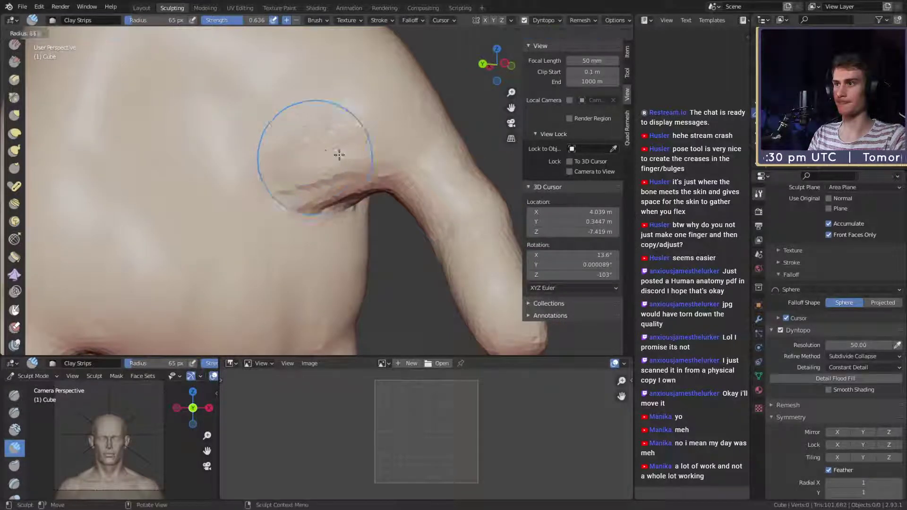
{"action": "left_click", "coordinate": [352, 156]}
{"action": "mouse_move", "coordinate": [308, 172]}
{"action": "middle_mouse_down", "text": "shift"}
{"action": "mouse_move", "coordinate": [339, 189]}
{"action": "mouse_move", "coordinate": [328, 205]}
{"action": "mouse_move", "coordinate": [319, 201]}
{"action": "middle_mouse_up", "text": "shift"}
{"action": "mouse_move", "coordinate": [320, 201]}
{"action": "middle_mouse_down", "text": "ctrl"}
{"action": "mouse_move", "coordinate": [314, 175]}
{"action": "mouse_move", "coordinate": [324, 233]}
{"action": "mouse_move", "coordinate": [314, 227]}
{"action": "mouse_move", "coordinate": [343, 246]}
{"action": "middle_mouse_up", "text": "ctrl"}
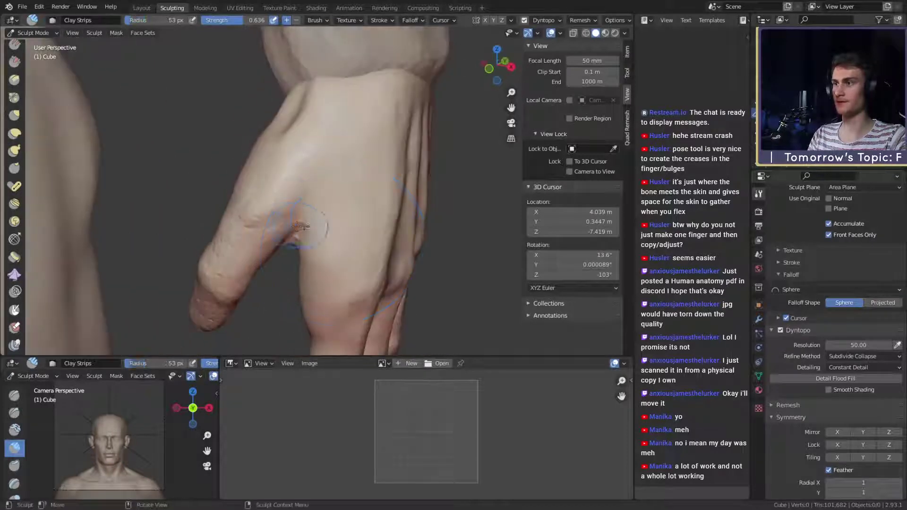
Step: Refine the thumb web from the back of the hand with the Crease brush, starting at 38 px radius
{"action": "key", "text": "shift+c"}
{"action": "scroll", "coordinate": [321, 205], "scroll_direction": "up", "scroll_amount": 2}
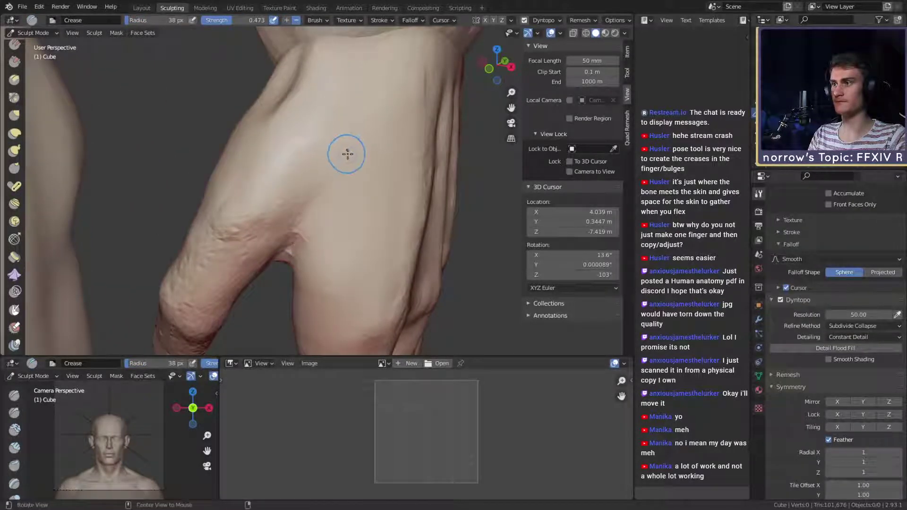
{"action": "mouse_move", "coordinate": [347, 154]}
{"action": "middle_mouse_down", "text": "ctrl"}
{"action": "mouse_move", "coordinate": [366, 210]}
{"action": "mouse_move", "coordinate": [338, 190]}
{"action": "mouse_move", "coordinate": [354, 184]}
{"action": "mouse_move", "coordinate": [363, 214]}
{"action": "mouse_move", "coordinate": [314, 203]}
{"action": "mouse_move", "coordinate": [349, 157]}
{"action": "mouse_move", "coordinate": [357, 191]}
{"action": "middle_mouse_up", "text": "ctrl"}
{"action": "key", "text": "f"}
{"action": "left_click", "coordinate": [297, 212]}
Step: Adjust the thumb base and wrist contour with the Grab brush at radii from 138 px down to 80 px
{"action": "key", "text": "g"}
{"action": "key", "text": "f"}
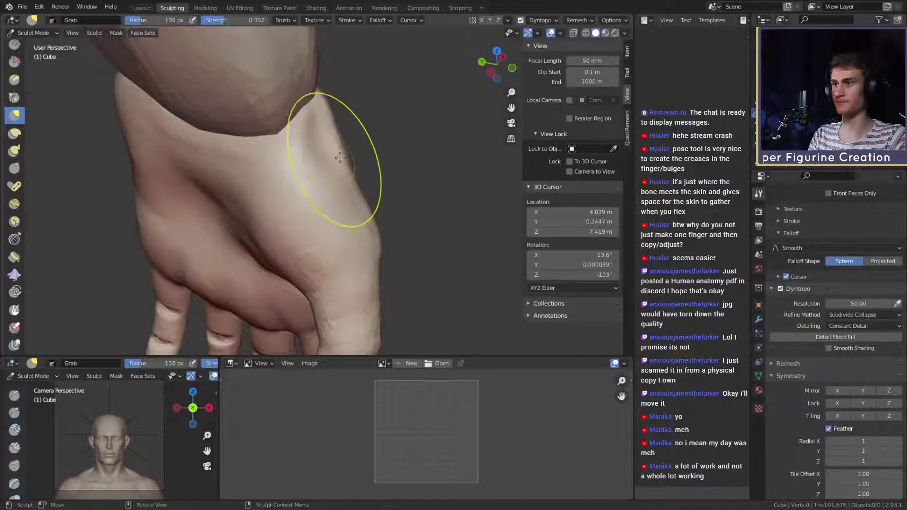
{"action": "mouse_move", "coordinate": [341, 157]}
{"action": "middle_mouse_down"}
{"action": "mouse_move", "coordinate": [358, 183]}
{"action": "mouse_move", "coordinate": [373, 181]}
{"action": "mouse_move", "coordinate": [233, 145]}
{"action": "mouse_move", "coordinate": [296, 180]}
{"action": "mouse_move", "coordinate": [353, 182]}
{"action": "mouse_move", "coordinate": [330, 192]}
{"action": "mouse_move", "coordinate": [310, 185]}
{"action": "mouse_move", "coordinate": [366, 203]}
{"action": "mouse_move", "coordinate": [356, 219]}
{"action": "mouse_move", "coordinate": [347, 192]}
{"action": "mouse_move", "coordinate": [353, 135]}
{"action": "middle_mouse_up"}
{"action": "key", "text": "f"}
{"action": "left_click", "coordinate": [357, 185]}
{"action": "key", "text": "f"}
{"action": "left_click", "coordinate": [363, 182]}
{"action": "key", "text": "f"}
{"action": "left_click", "coordinate": [348, 186]}
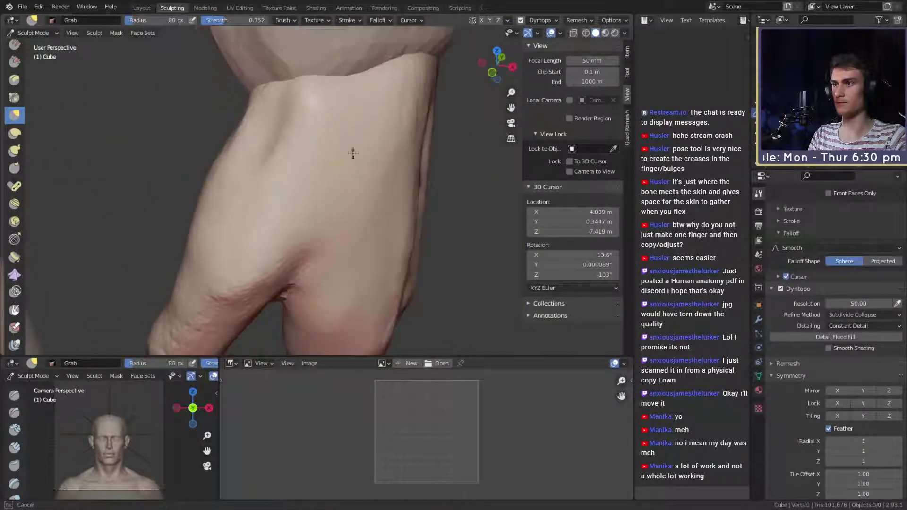
{"action": "mouse_move", "coordinate": [360, 198]}
{"action": "middle_mouse_down"}
{"action": "mouse_move", "coordinate": [364, 126]}
{"action": "mouse_move", "coordinate": [334, 172]}
{"action": "mouse_move", "coordinate": [316, 175]}
{"action": "middle_mouse_up"}
Step: Fill out the back of the hand beside the thumb web with Clay Strips, reducing the radius from 115 px to 58 px
{"action": "key", "text": "c"}
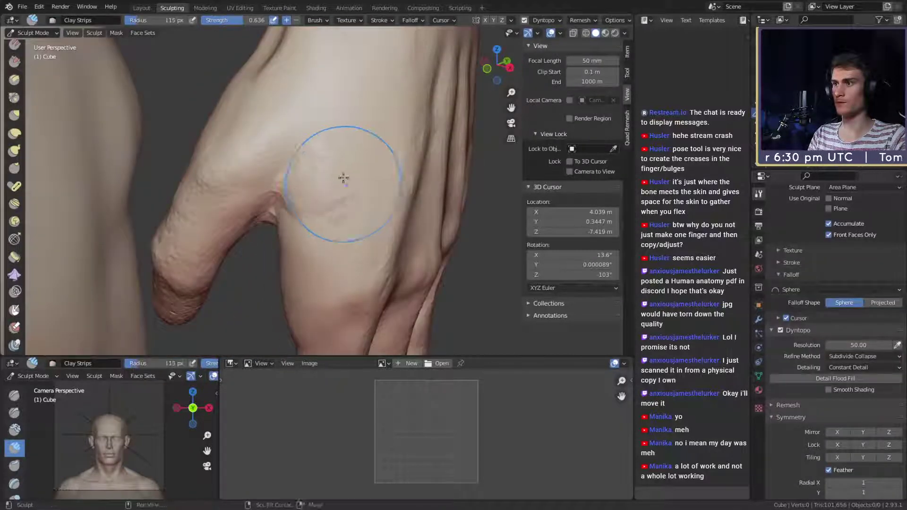
{"action": "key", "text": "f"}
{"action": "left_click", "coordinate": [326, 235]}
{"action": "middle_click_drag", "start_coordinate": [319, 211], "coordinate": [315, 228]}
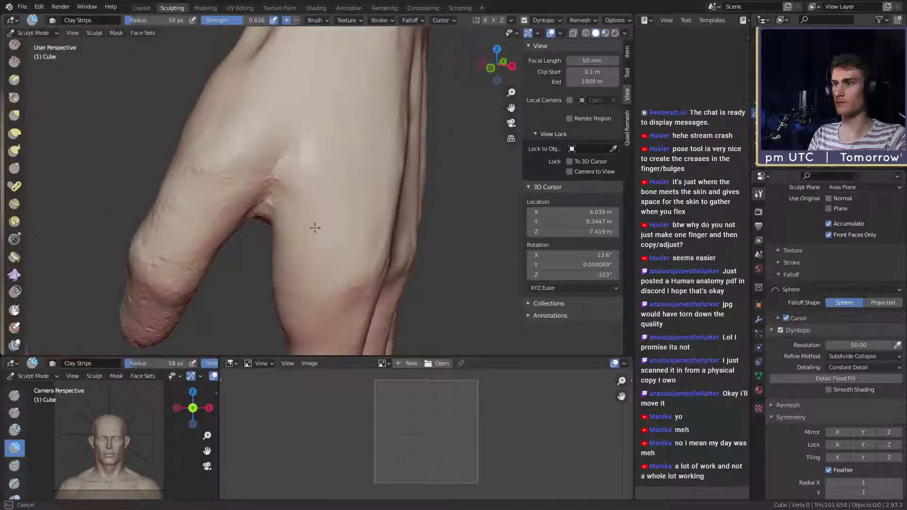
{"action": "mouse_move", "coordinate": [357, 124]}
{"action": "middle_mouse_down", "text": "ctrl"}
{"action": "mouse_move", "coordinate": [389, 166]}
{"action": "mouse_move", "coordinate": [342, 223]}
{"action": "mouse_move", "coordinate": [353, 231]}
{"action": "mouse_move", "coordinate": [378, 180]}
{"action": "mouse_move", "coordinate": [325, 169]}
{"action": "mouse_move", "coordinate": [334, 174]}
{"action": "mouse_move", "coordinate": [318, 204]}
{"action": "mouse_move", "coordinate": [339, 192]}
{"action": "mouse_move", "coordinate": [315, 178]}
{"action": "middle_mouse_up", "text": "ctrl"}
Step: Adjust the thumb web with the Grab brush and define the skin above it with the Crease brush at 75 px radius
{"action": "key", "text": "g"}
{"action": "key", "text": "f"}
{"action": "key", "text": "f"}
{"action": "left_click", "coordinate": [329, 152]}
{"action": "key", "text": "shift+c"}
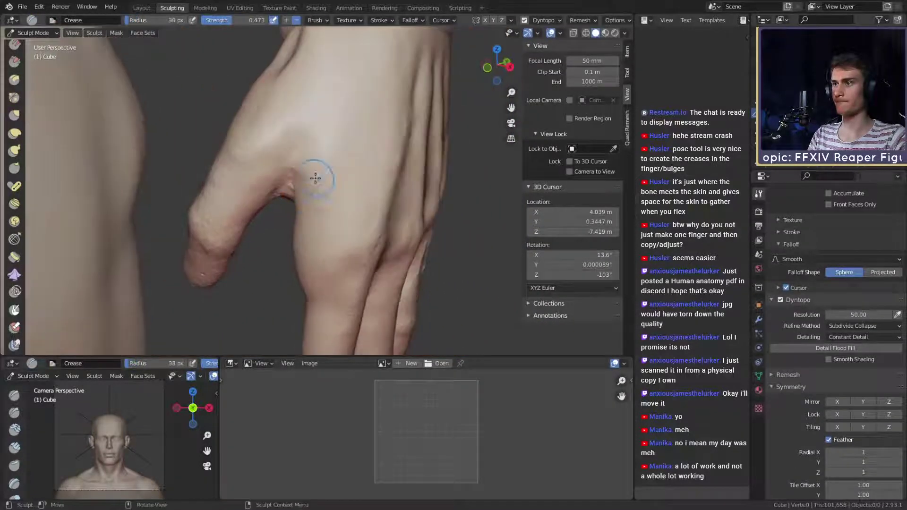
{"action": "key", "text": "f"}
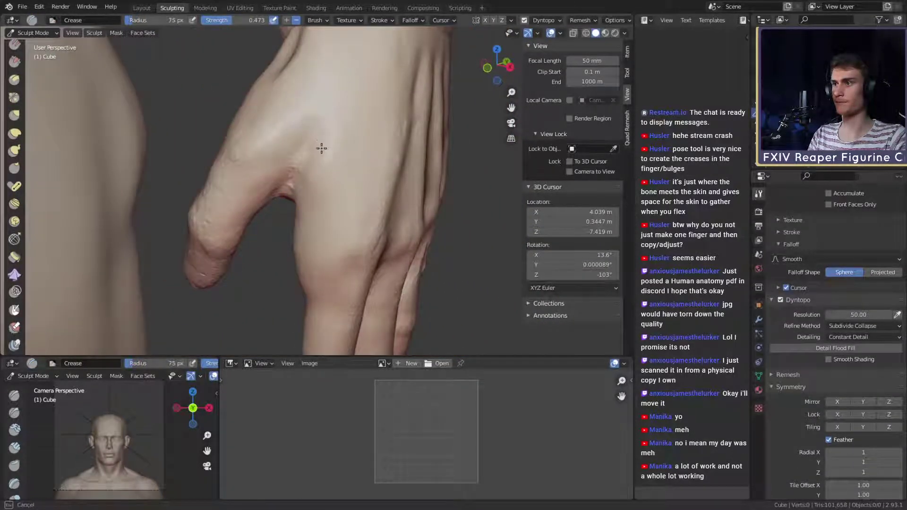
Step: Smooth the fingertips on the back of the hand at 70 px and 59 px radius
{"action": "mouse_move", "coordinate": [369, 146]}
{"action": "middle_mouse_down"}
{"action": "mouse_move", "coordinate": [352, 182]}
{"action": "mouse_move", "coordinate": [358, 215]}
{"action": "mouse_move", "coordinate": [316, 213]}
{"action": "mouse_move", "coordinate": [274, 175]}
{"action": "middle_mouse_up"}
{"action": "scroll", "coordinate": [314, 216], "scroll_direction": "up", "scroll_amount": 5}
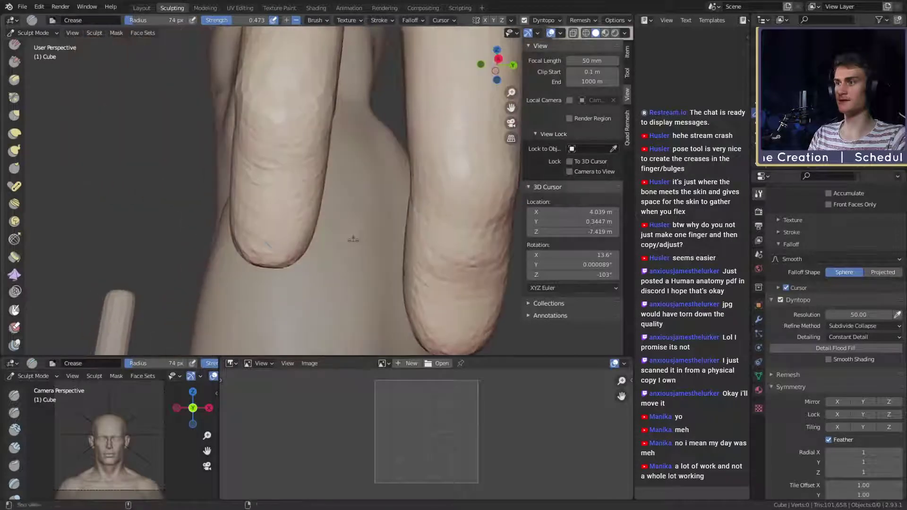
{"action": "key", "text": "f"}
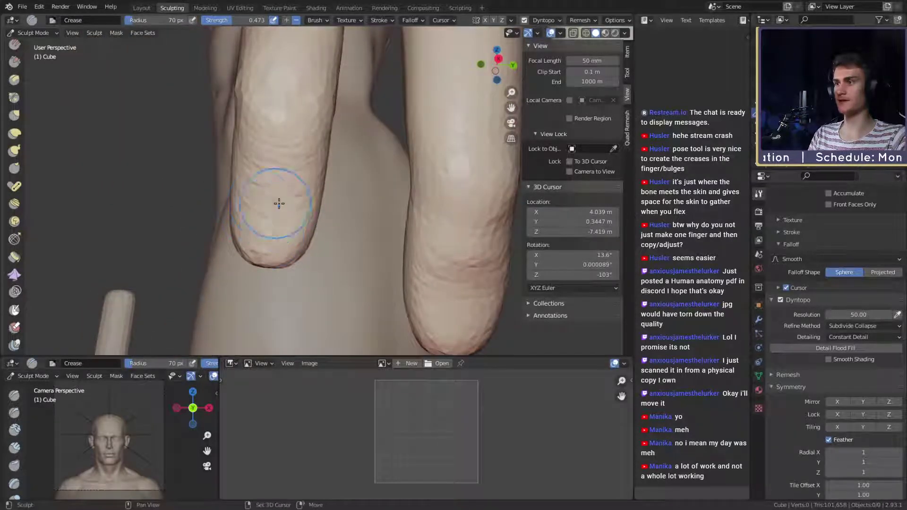
{"action": "mouse_move", "coordinate": [260, 218]}
{"action": "middle_mouse_down"}
{"action": "mouse_move", "coordinate": [298, 197]}
{"action": "mouse_move", "coordinate": [359, 182]}
{"action": "mouse_move", "coordinate": [341, 194]}
{"action": "mouse_move", "coordinate": [354, 196]}
{"action": "mouse_move", "coordinate": [339, 199]}
{"action": "middle_mouse_up"}
{"action": "key", "text": "f"}
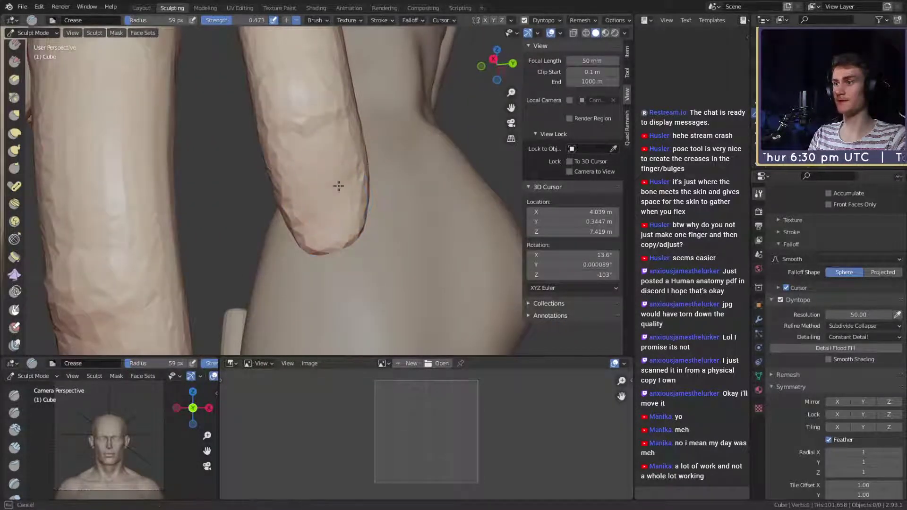
{"action": "mouse_move", "coordinate": [353, 110]}
{"action": "middle_mouse_down"}
{"action": "mouse_move", "coordinate": [314, 178]}
{"action": "mouse_move", "coordinate": [405, 218]}
{"action": "mouse_move", "coordinate": [330, 215]}
{"action": "middle_mouse_up"}
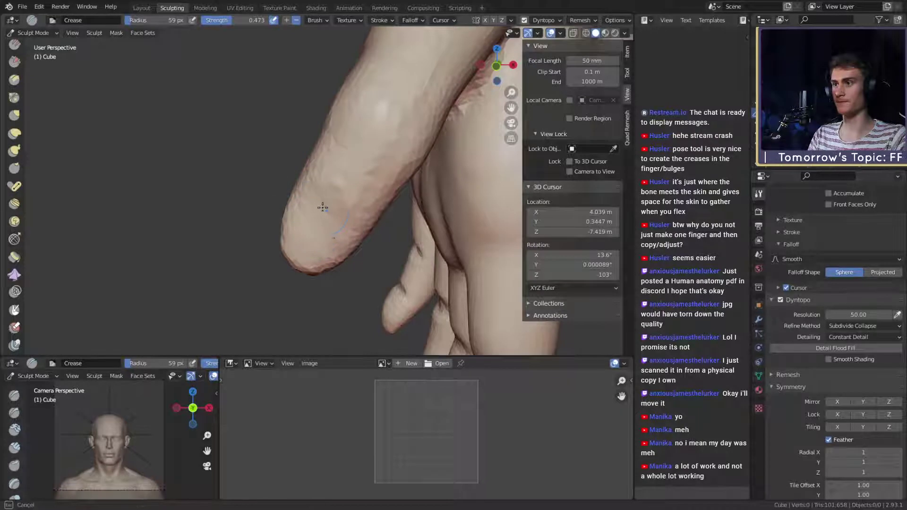
Step: Carve the fingernail base creases across the fingertips with the Crease brush at 22 px radius and soften them at 72 px
{"action": "key", "text": "f"}
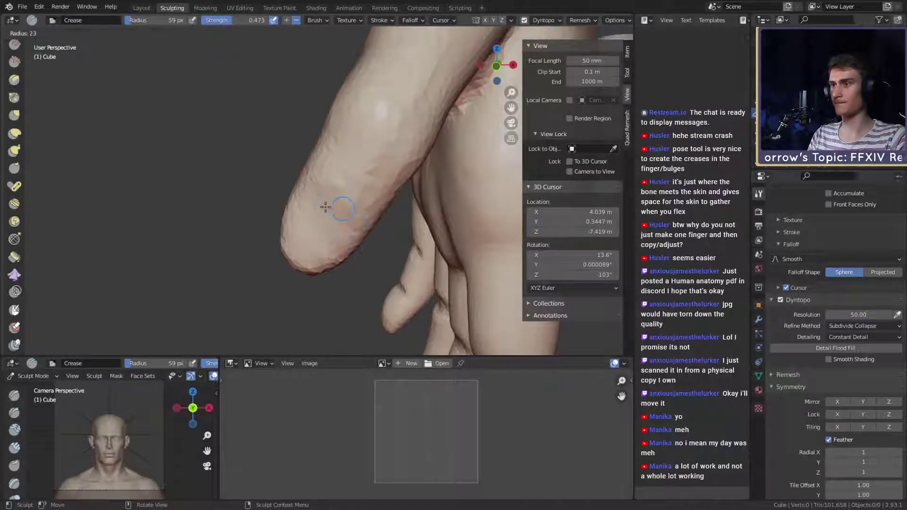
{"action": "middle_click_drag", "start_coordinate": [373, 245], "coordinate": [325, 182]}
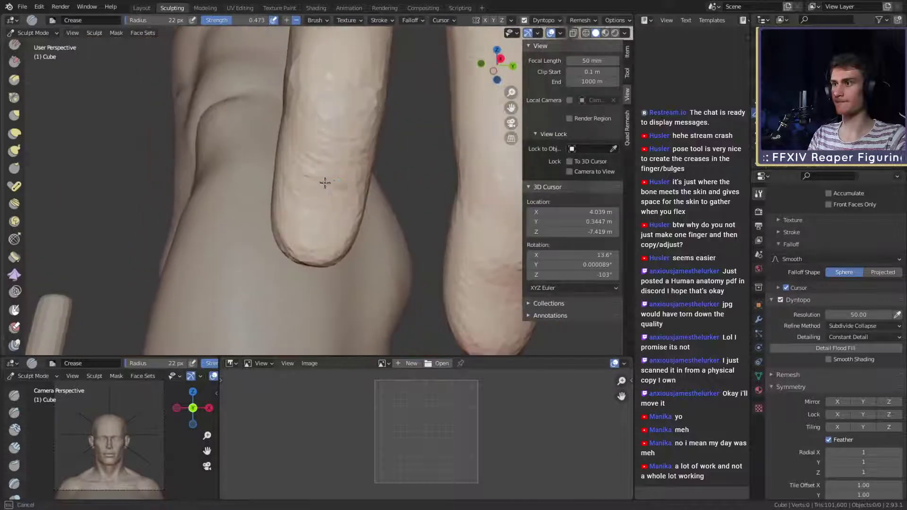
{"action": "middle_click_drag", "start_coordinate": [363, 211], "coordinate": [374, 162]}
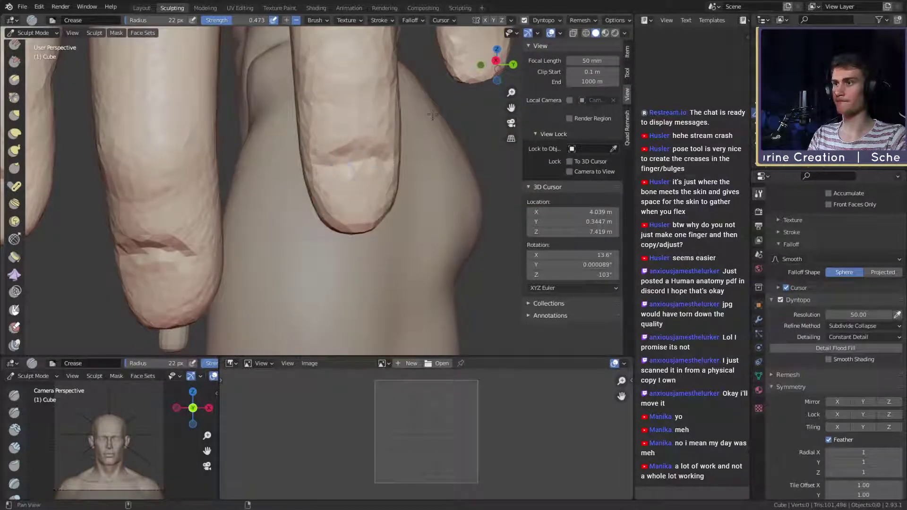
{"action": "middle_click_drag", "start_coordinate": [433, 114], "coordinate": [364, 127], "text": "shift"}
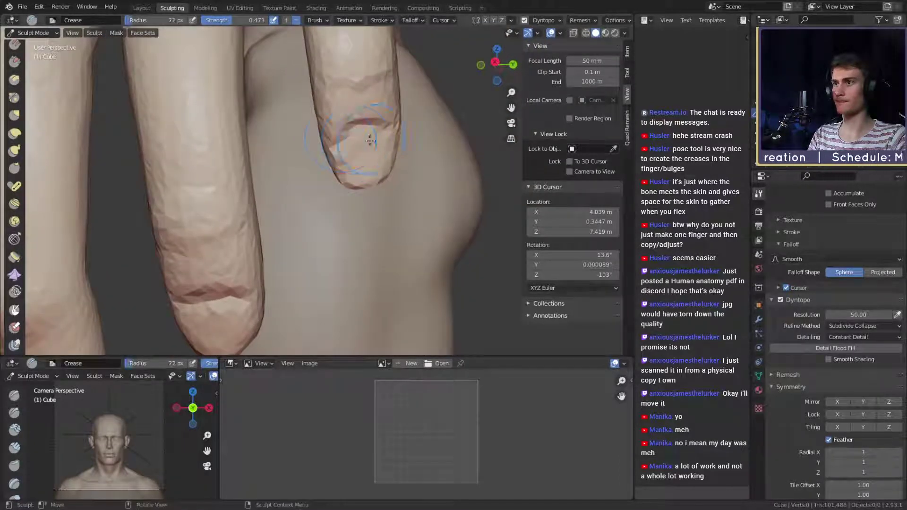
Step: Build up the fleshy segments on the palm side of the four fingers with Clay Strips at 42 px radius
{"action": "scroll", "coordinate": [335, 149], "scroll_direction": "down", "scroll_amount": 6}
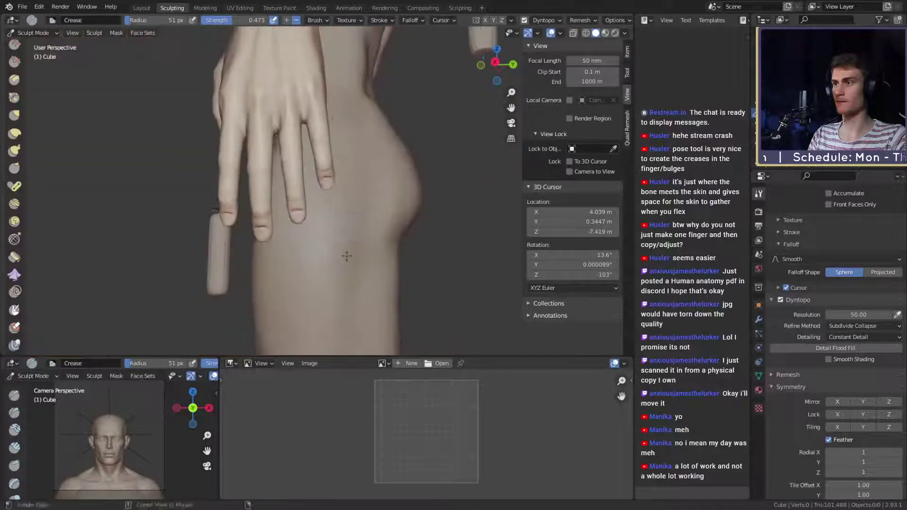
{"action": "middle_click_drag", "start_coordinate": [335, 150], "coordinate": [422, 197]}
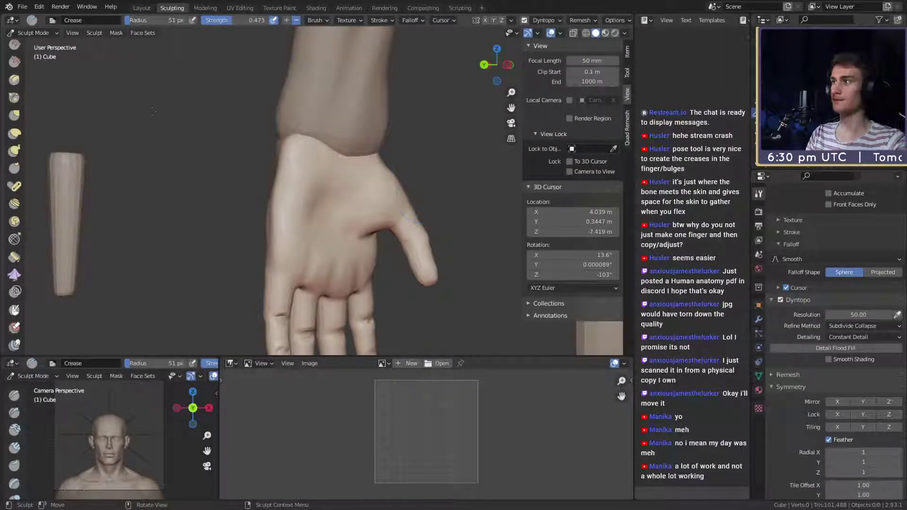
{"action": "middle_click_drag", "start_coordinate": [152, 111], "coordinate": [270, 181]}
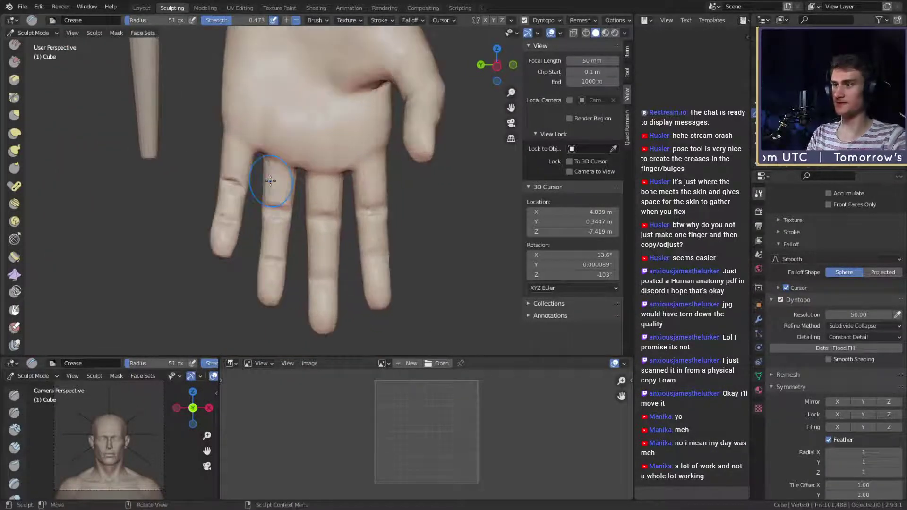
{"action": "scroll", "coordinate": [270, 181], "scroll_direction": "up", "scroll_amount": 4}
{"action": "mouse_move", "coordinate": [354, 244]}
{"action": "middle_mouse_down"}
{"action": "mouse_move", "coordinate": [359, 198]}
{"action": "mouse_move", "coordinate": [293, 156]}
{"action": "mouse_move", "coordinate": [245, 162]}
{"action": "mouse_move", "coordinate": [273, 174]}
{"action": "middle_mouse_up"}
{"action": "key", "text": "c"}
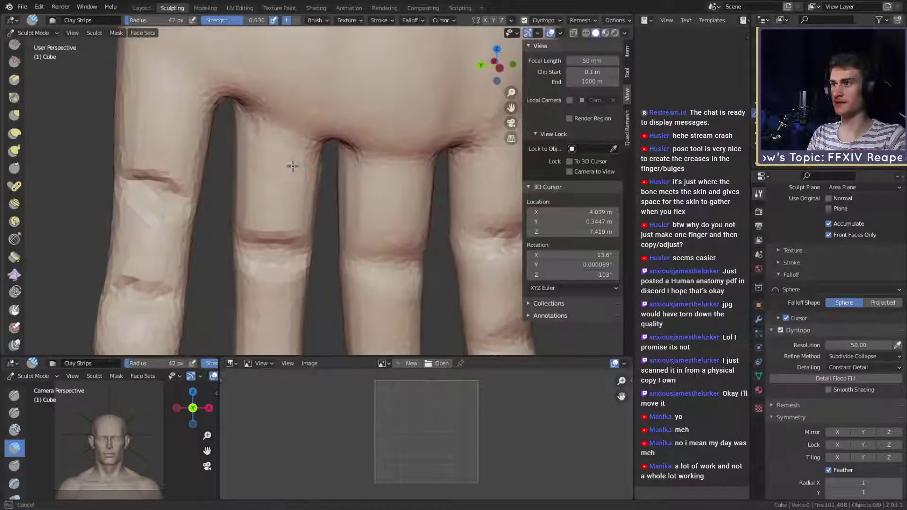
{"action": "middle_click_drag", "start_coordinate": [317, 177], "coordinate": [330, 142]}
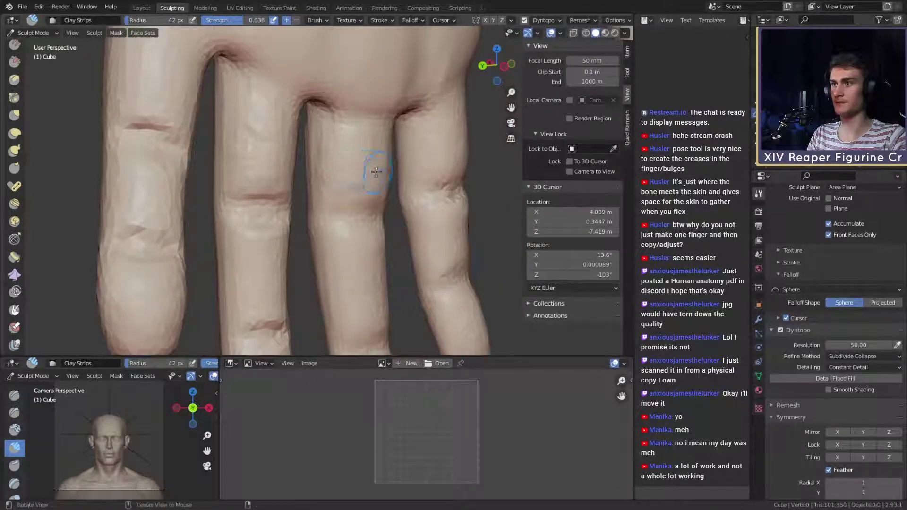
{"action": "middle_click_drag", "start_coordinate": [376, 171], "coordinate": [334, 146]}
{"action": "middle_click_drag", "start_coordinate": [322, 191], "coordinate": [339, 185]}
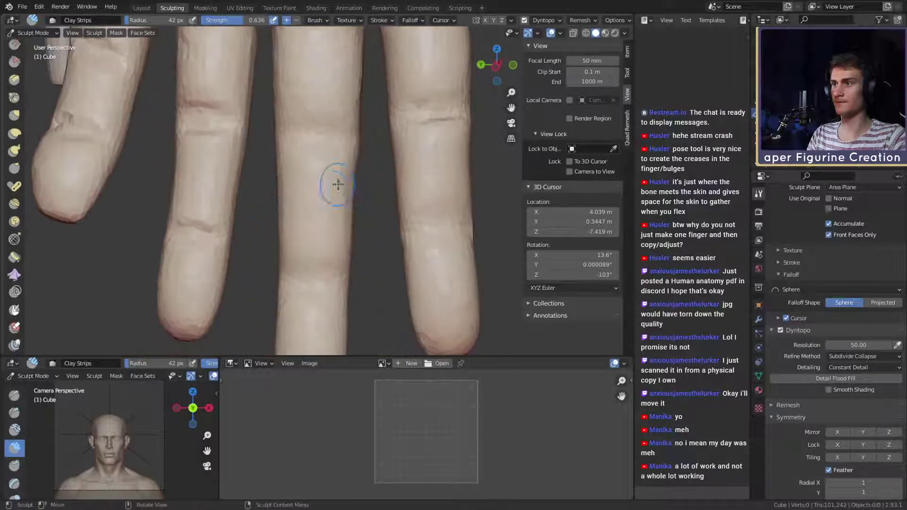
{"action": "middle_click_drag", "start_coordinate": [328, 216], "coordinate": [347, 173]}
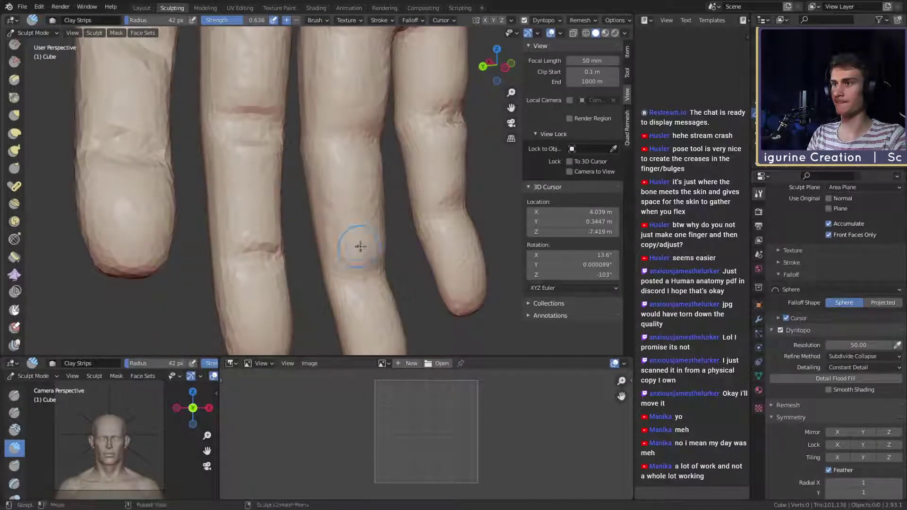
{"action": "middle_click_drag", "start_coordinate": [360, 246], "coordinate": [326, 178]}
{"action": "middle_click_drag", "start_coordinate": [328, 228], "coordinate": [343, 235], "text": "shift"}
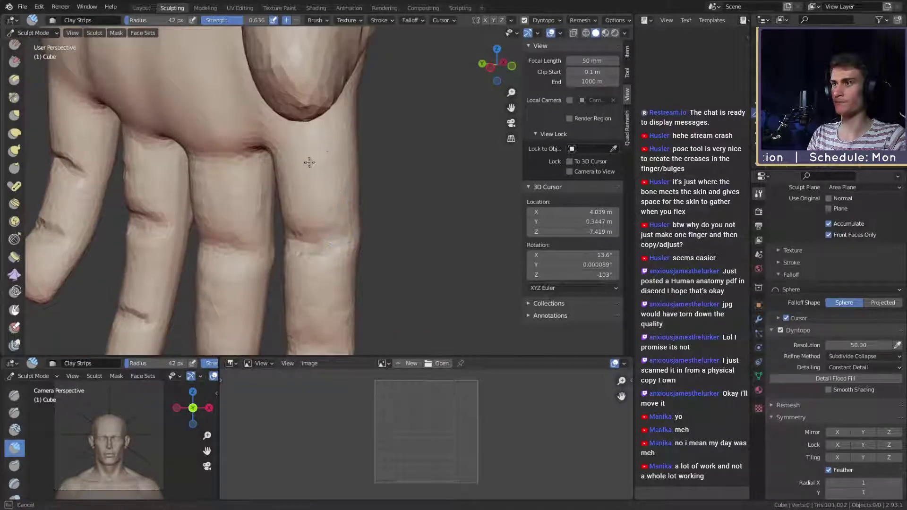
Step: Refine the palm-side finger segments between the joint creases with Clay Strips at 44 px and 34 px radius
{"action": "mouse_move", "coordinate": [309, 162]}
{"action": "middle_mouse_down"}
{"action": "mouse_move", "coordinate": [348, 174]}
{"action": "mouse_move", "coordinate": [381, 166]}
{"action": "mouse_move", "coordinate": [371, 186]}
{"action": "mouse_move", "coordinate": [214, 167]}
{"action": "mouse_move", "coordinate": [264, 175]}
{"action": "mouse_move", "coordinate": [189, 152]}
{"action": "mouse_move", "coordinate": [217, 138]}
{"action": "mouse_move", "coordinate": [243, 189]}
{"action": "mouse_move", "coordinate": [308, 192]}
{"action": "mouse_move", "coordinate": [172, 145]}
{"action": "mouse_move", "coordinate": [219, 145]}
{"action": "mouse_move", "coordinate": [237, 122]}
{"action": "mouse_move", "coordinate": [310, 198]}
{"action": "mouse_move", "coordinate": [309, 157]}
{"action": "middle_mouse_up"}
{"action": "key", "text": "f"}
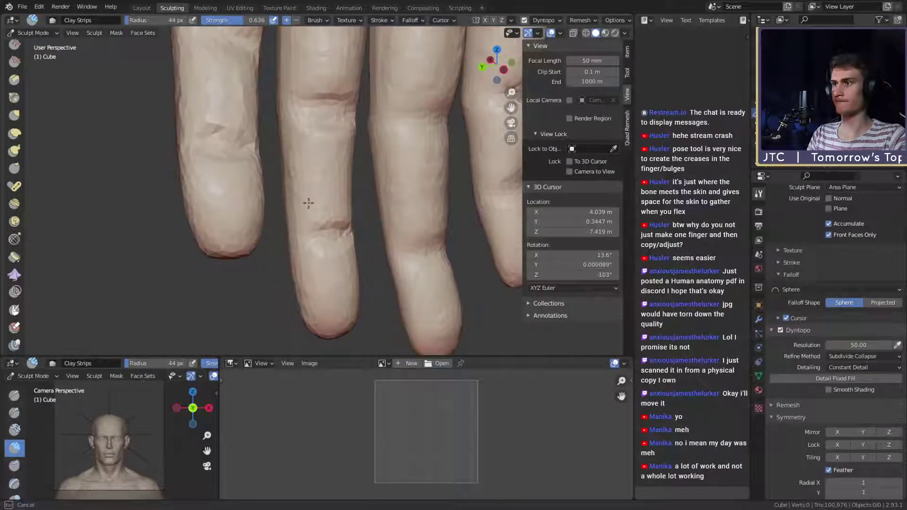
{"action": "middle_click_drag", "start_coordinate": [309, 203], "coordinate": [272, 184]}
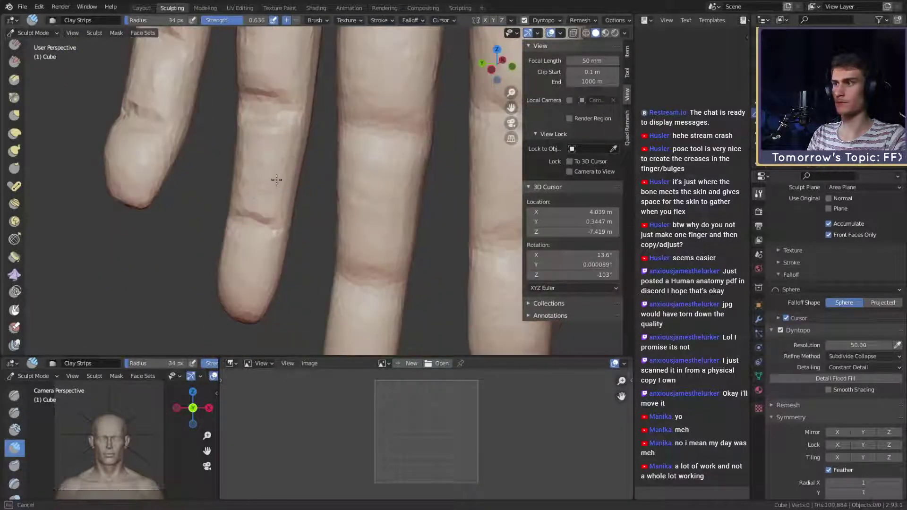
Step: Examine the sculpted hand from several angles and judge its shape and proportions against the whole figure
{"action": "scroll", "coordinate": [342, 161], "scroll_direction": "down", "scroll_amount": 4}
{"action": "middle_click_drag", "start_coordinate": [341, 161], "coordinate": [391, 137]}
{"action": "scroll", "coordinate": [390, 138], "scroll_direction": "down", "scroll_amount": 3}
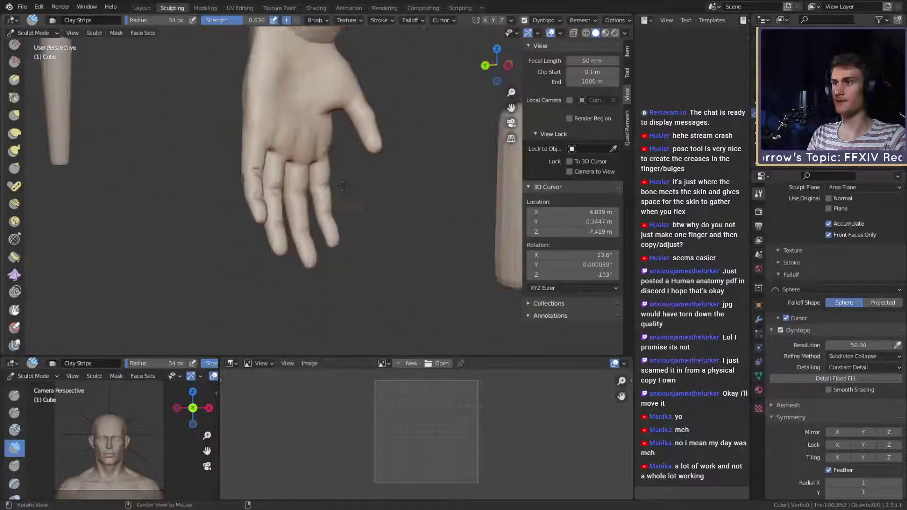
{"action": "middle_click_drag", "start_coordinate": [312, 141], "coordinate": [385, 146]}
{"action": "scroll", "coordinate": [385, 146], "scroll_direction": "down", "scroll_amount": 2}
{"action": "middle_click_drag", "start_coordinate": [283, 156], "coordinate": [384, 198]}
{"action": "scroll", "coordinate": [403, 136], "scroll_direction": "down", "scroll_amount": 4}
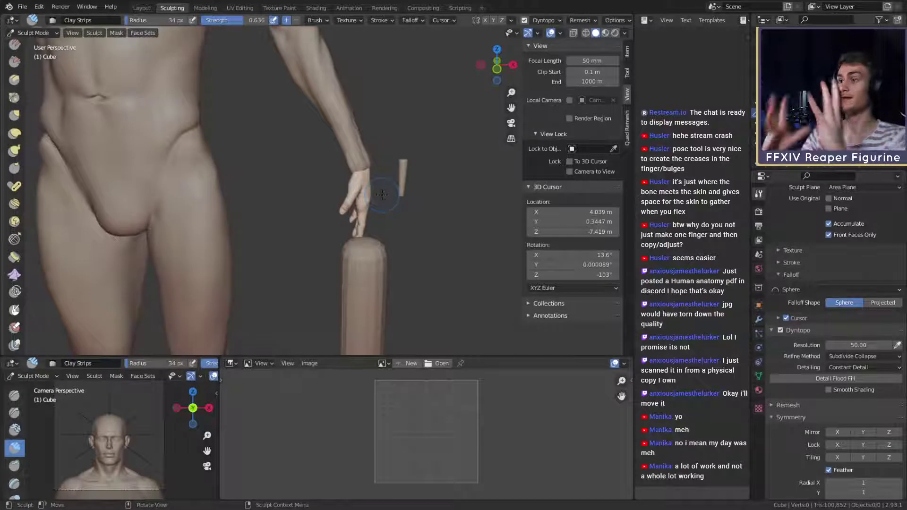
{"action": "scroll", "coordinate": [382, 195], "scroll_direction": "down", "scroll_amount": 5}
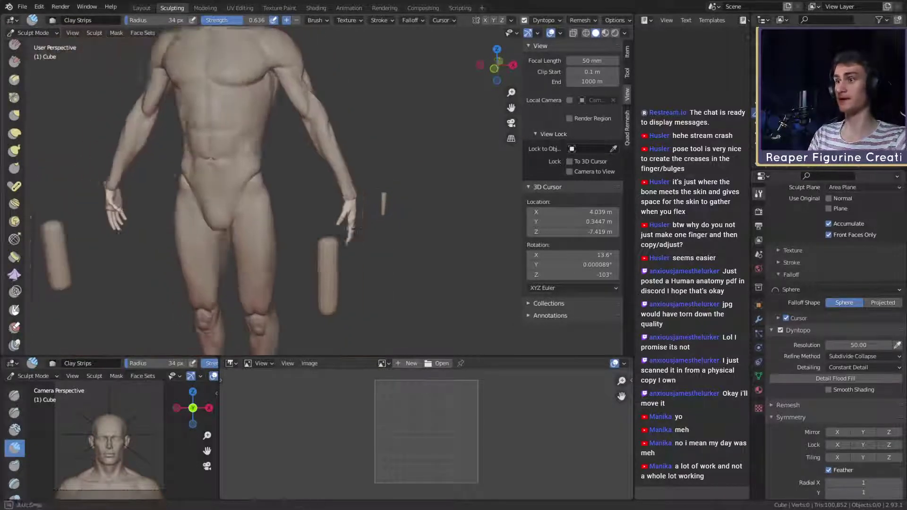
{"action": "middle_click_drag", "start_coordinate": [382, 194], "coordinate": [401, 212]}
{"action": "scroll", "coordinate": [400, 211], "scroll_direction": "up", "scroll_amount": 3}
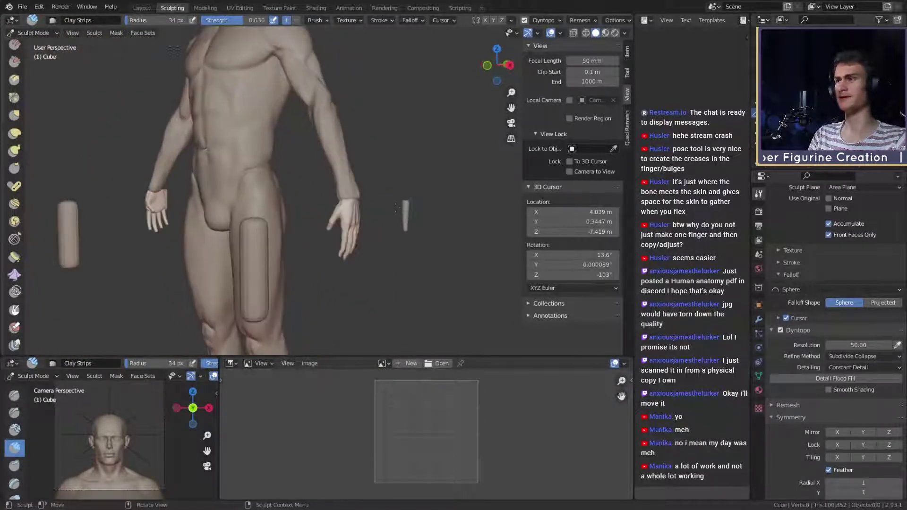
Step: Switch to the Layout workspace and save the figurine file
{"action": "left_click", "coordinate": [149, 8]}
{"action": "scroll", "coordinate": [293, 168], "scroll_direction": "down", "scroll_amount": 5}
{"action": "scroll", "coordinate": [317, 158], "scroll_direction": "up", "scroll_amount": 2}
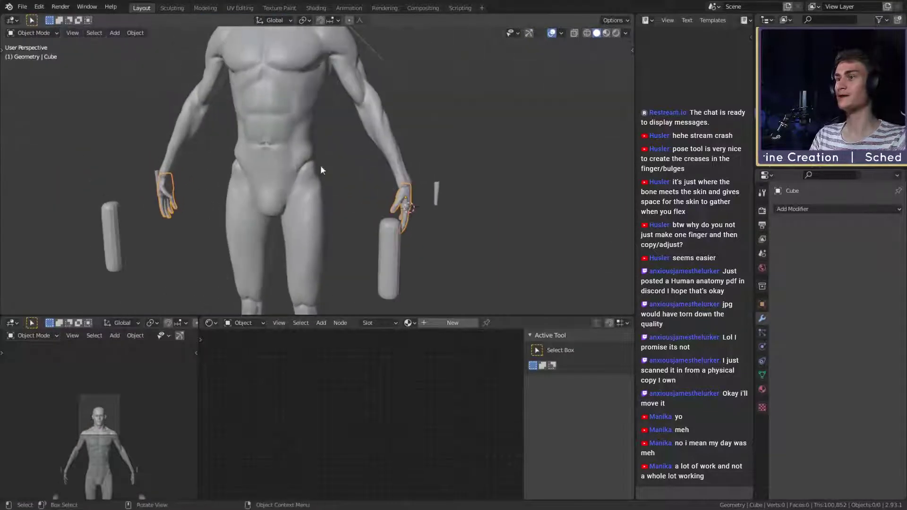
{"action": "left_click", "coordinate": [22, 6]}
{"action": "left_click", "coordinate": [38, 75]}
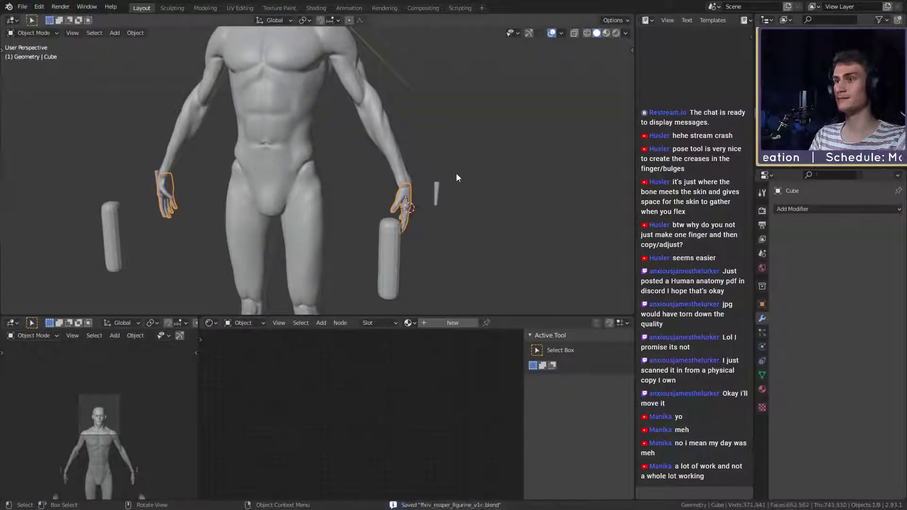
Step: Try moving the hand object away from the wrists, up the figure
{"action": "left_click", "coordinate": [410, 202]}
{"action": "middle_click_drag", "start_coordinate": [410, 201], "coordinate": [367, 166]}
{"action": "key", "text": "g"}
{"action": "left_click", "coordinate": [234, 51]}
{"action": "middle_click_drag", "start_coordinate": [234, 51], "coordinate": [307, 137], "text": "shift"}
{"action": "middle_click_drag", "start_coordinate": [307, 137], "coordinate": [367, 178]}
{"action": "key", "text": "g"}
{"action": "left_click", "coordinate": [354, 60]}
{"action": "middle_click_drag", "start_coordinate": [353, 60], "coordinate": [384, 139]}
{"action": "key", "text": "ctrl+z"}
{"action": "key", "text": "ctrl+z"}
Step: Examine the hands' size in relation to the head and body from the front
{"action": "middle_click_drag", "start_coordinate": [420, 195], "coordinate": [596, 103]}
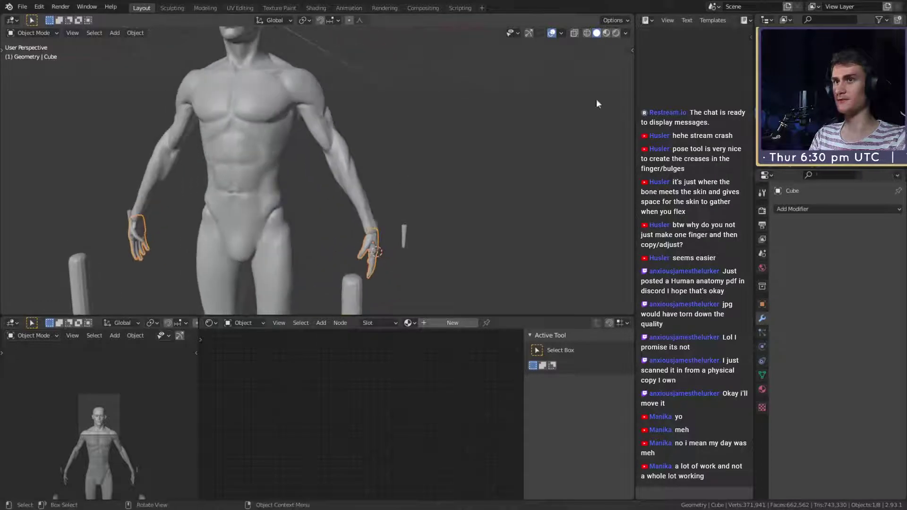
{"action": "scroll", "coordinate": [499, 174], "scroll_direction": "down", "scroll_amount": 5}
{"action": "middle_click_drag", "start_coordinate": [397, 192], "coordinate": [448, 176]}
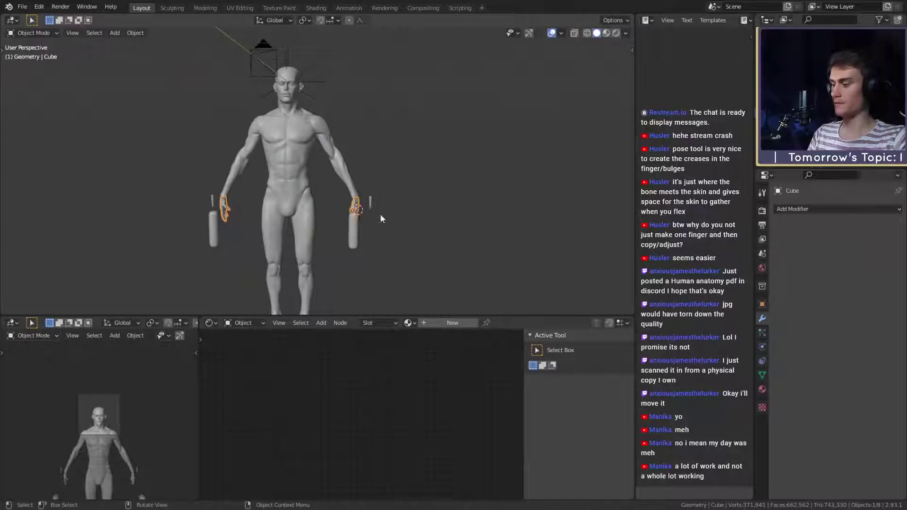
{"action": "scroll", "coordinate": [389, 211], "scroll_direction": "up", "scroll_amount": 5}
{"action": "middle_click_drag", "start_coordinate": [368, 188], "coordinate": [389, 197]}
{"action": "scroll", "coordinate": [383, 182], "scroll_direction": "down", "scroll_amount": 6}
{"action": "scroll", "coordinate": [389, 196], "scroll_direction": "up", "scroll_amount": 4}
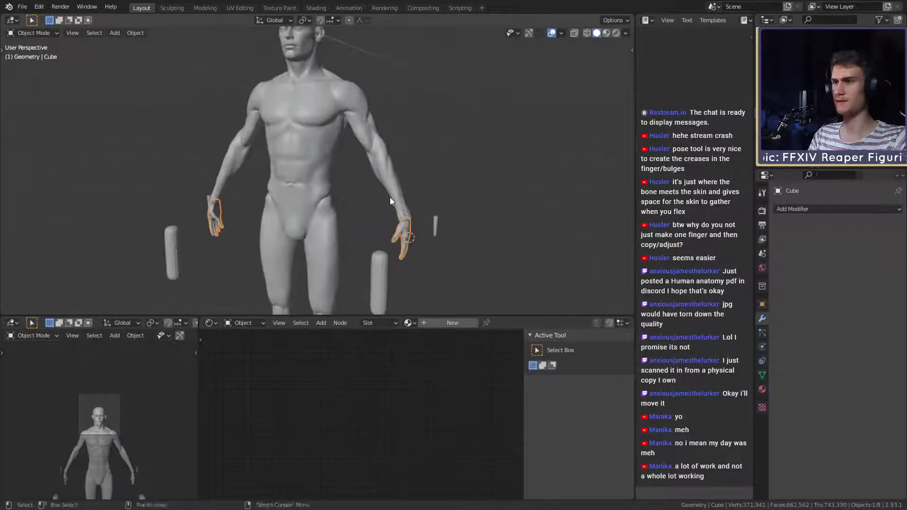
Step: Duplicate the hands and move the copy up in front of the figure's face
{"action": "middle_click_drag", "start_coordinate": [521, 188], "coordinate": [435, 185]}
{"action": "key", "text": "shift+d"}
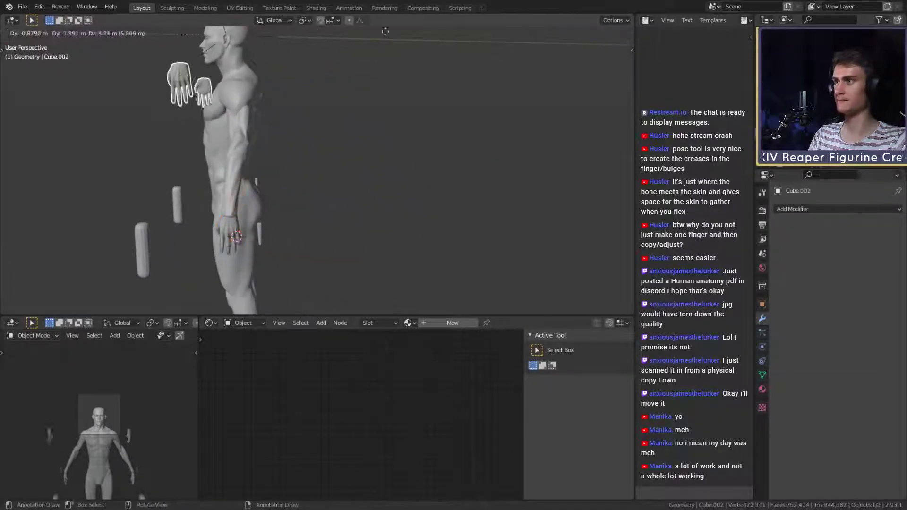
{"action": "left_click", "coordinate": [386, 31]}
{"action": "middle_click_drag", "start_coordinate": [352, 312], "coordinate": [512, 225]}
{"action": "key", "text": "g"}
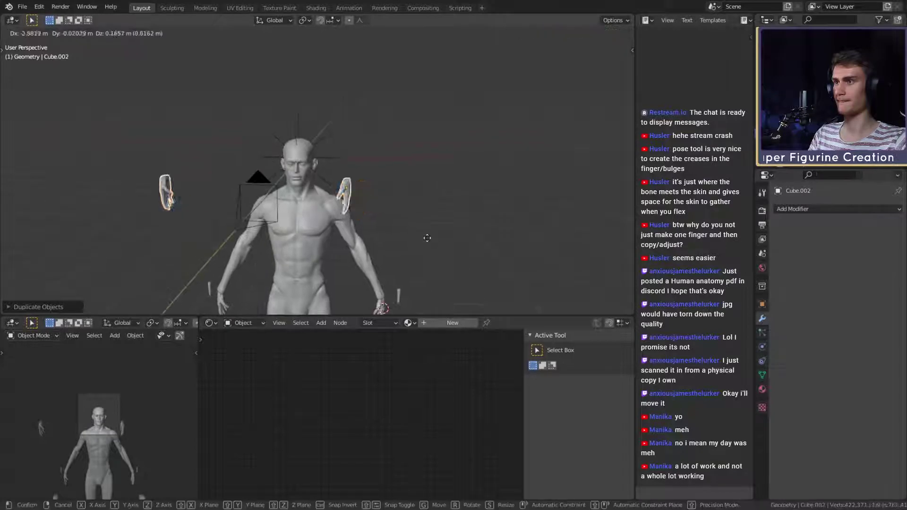
{"action": "left_click", "coordinate": [398, 214]}
Step: Rotate the copied hand around global Z to lie parallel to the face and around global Y to point the fingers upward
{"action": "scroll", "coordinate": [399, 215], "scroll_direction": "up", "scroll_amount": 5}
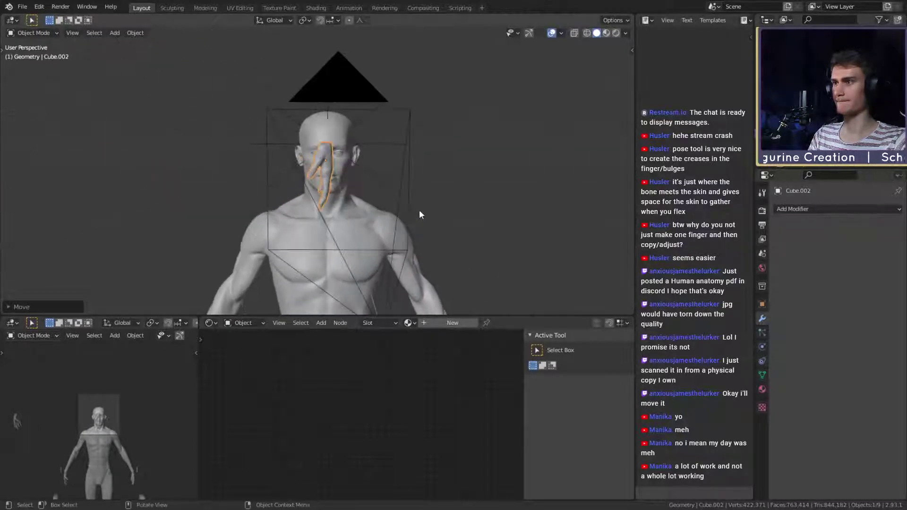
{"action": "key", "text": "r"}
{"action": "key", "text": "z"}
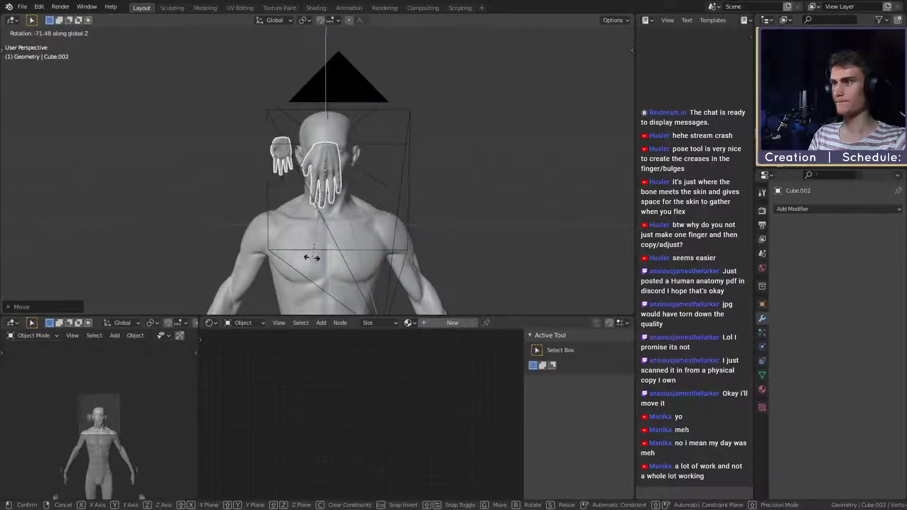
{"action": "left_click", "coordinate": [302, 257]}
{"action": "key", "text": "r"}
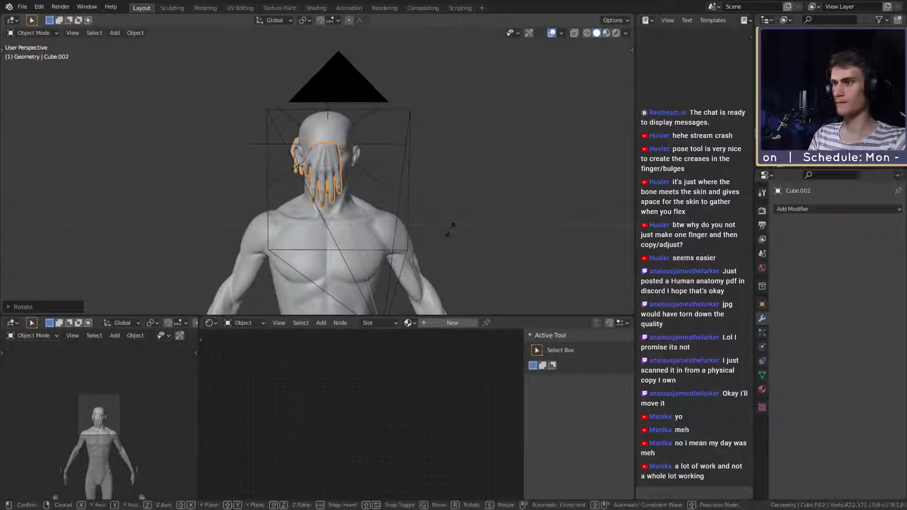
{"action": "key", "text": "x"}
{"action": "key", "text": "y"}
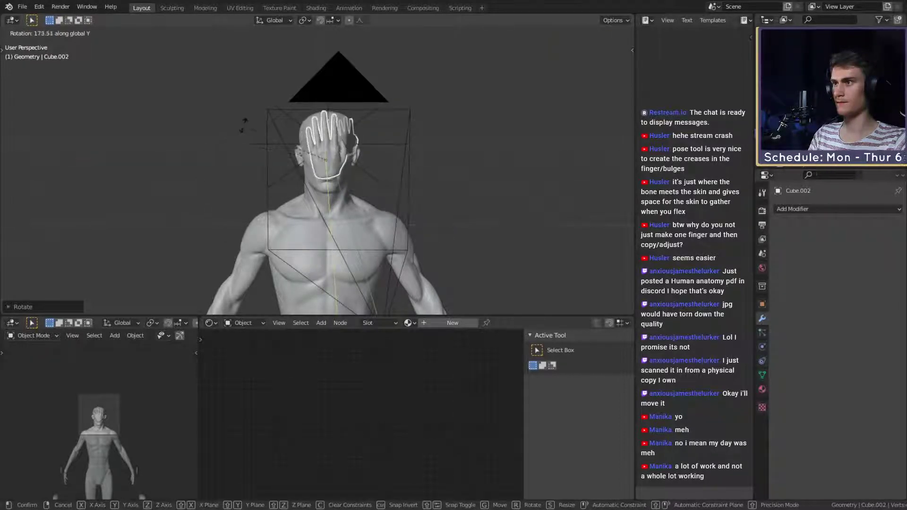
{"action": "left_click", "coordinate": [251, 119]}
Step: Position the copied hand over the face, with its base at the chin, as a size comparison
{"action": "scroll", "coordinate": [426, 185], "scroll_direction": "up", "scroll_amount": 2}
{"action": "middle_click_drag", "start_coordinate": [425, 185], "coordinate": [401, 205]}
{"action": "key", "text": "g"}
{"action": "left_click", "coordinate": [349, 217]}
{"action": "key", "text": "g"}
{"action": "left_click", "coordinate": [499, 202]}
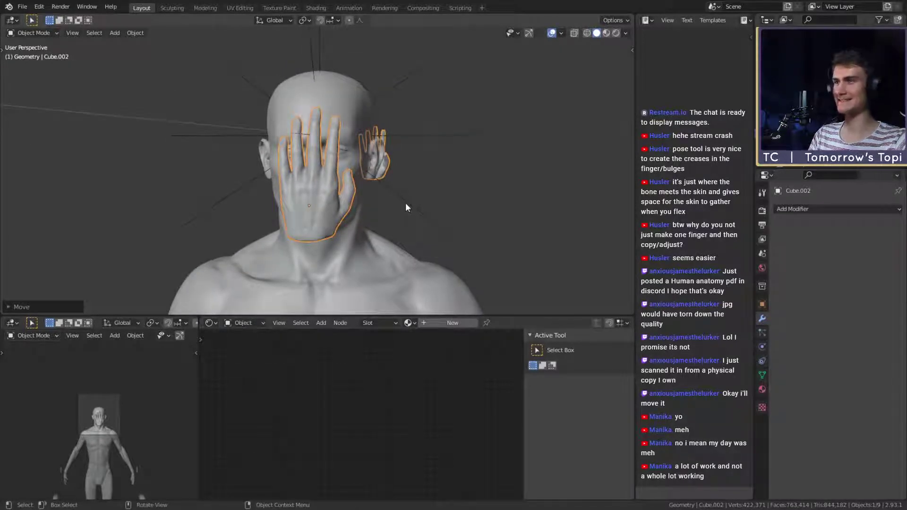
Step: Compare the copied hand's size with the face and delete the copy
{"action": "scroll", "coordinate": [405, 208], "scroll_direction": "down", "scroll_amount": 5}
{"action": "middle_click_drag", "start_coordinate": [405, 207], "coordinate": [404, 214]}
{"action": "scroll", "coordinate": [406, 207], "scroll_direction": "up", "scroll_amount": 5}
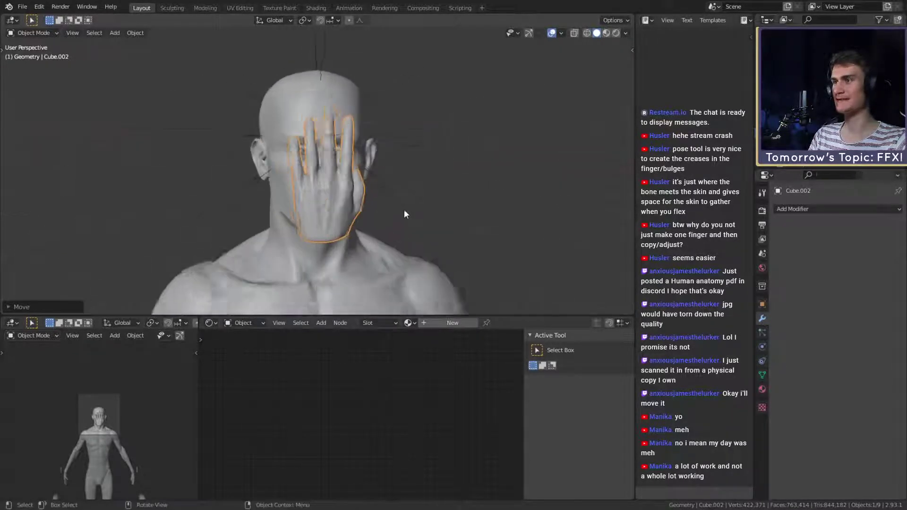
{"action": "scroll", "coordinate": [387, 211], "scroll_direction": "up", "scroll_amount": 1}
{"action": "scroll", "coordinate": [387, 211], "scroll_direction": "down", "scroll_amount": 6}
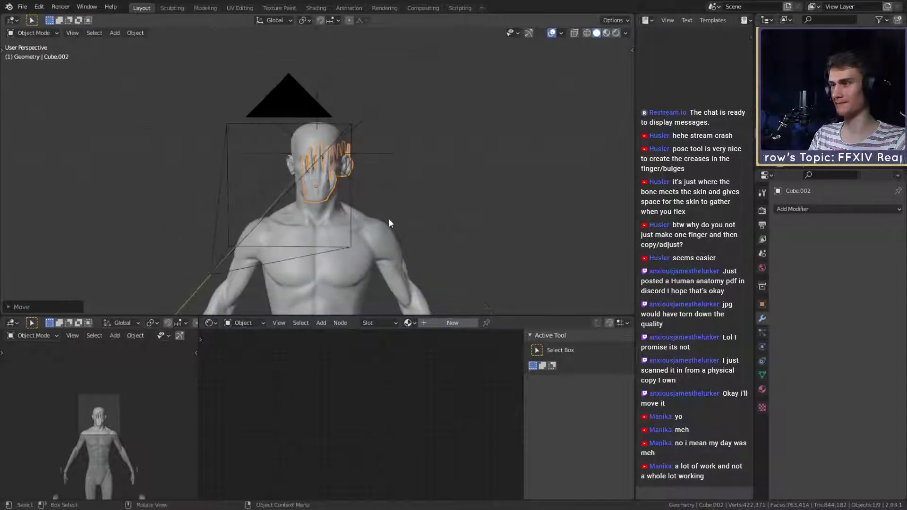
{"action": "scroll", "coordinate": [390, 223], "scroll_direction": "down", "scroll_amount": 3}
{"action": "key", "text": "Delete"}
Step: Inspect the original hand mesh on both sides of the figure in Edit Mode, with X-ray display turned on
{"action": "middle_click_drag", "start_coordinate": [387, 146], "coordinate": [309, 173]}
{"action": "scroll", "coordinate": [310, 173], "scroll_direction": "up", "scroll_amount": 3}
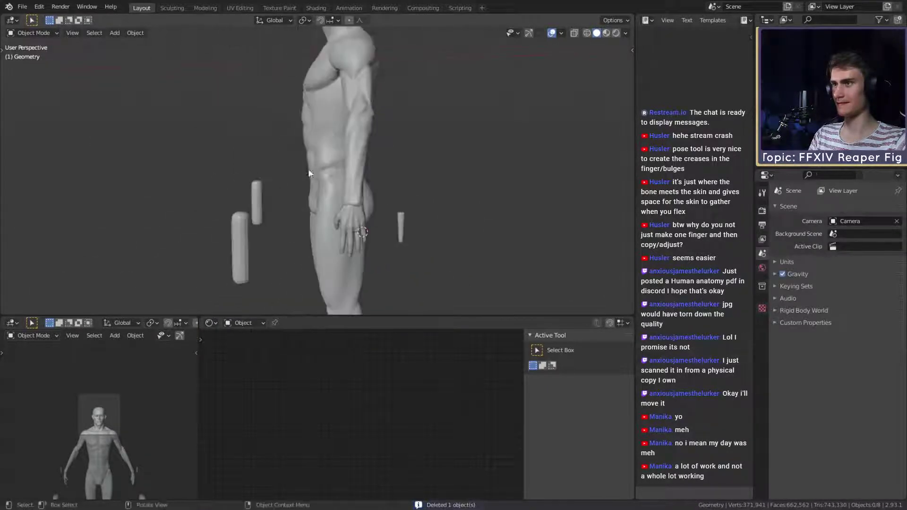
{"action": "middle_click_drag", "start_coordinate": [390, 225], "coordinate": [361, 189], "text": "shift"}
{"action": "scroll", "coordinate": [342, 180], "scroll_direction": "up", "scroll_amount": 4}
{"action": "left_click", "coordinate": [290, 191]}
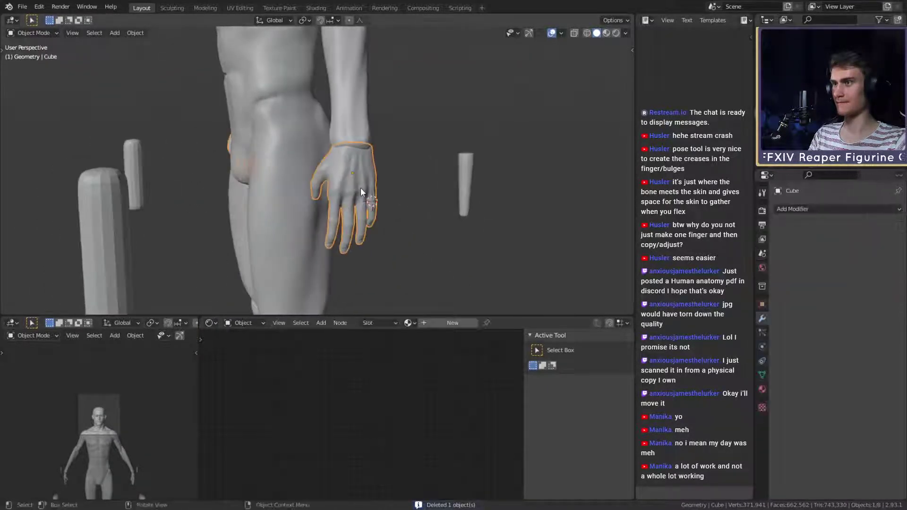
{"action": "key", "text": "Tab"}
{"action": "middle_click_drag", "start_coordinate": [426, 198], "coordinate": [486, 190]}
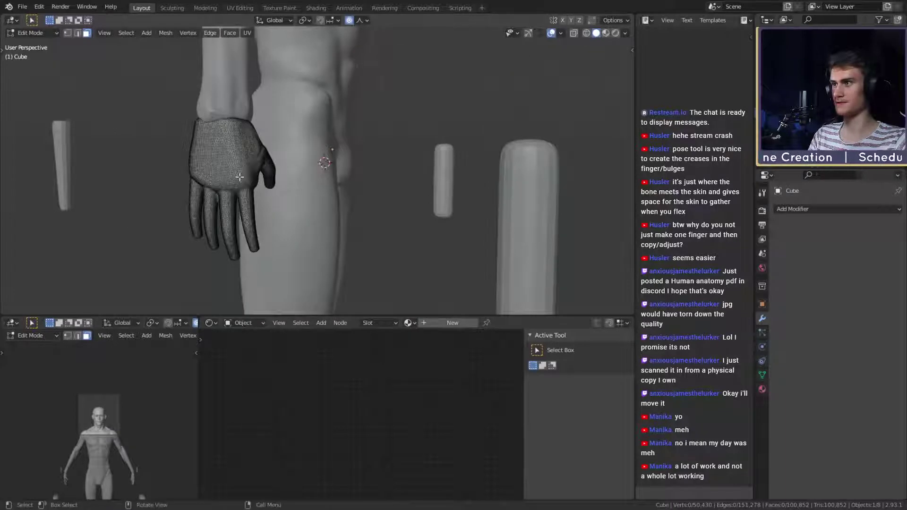
{"action": "middle_click_drag", "start_coordinate": [239, 177], "coordinate": [367, 182]}
{"action": "key", "text": "Tab"}
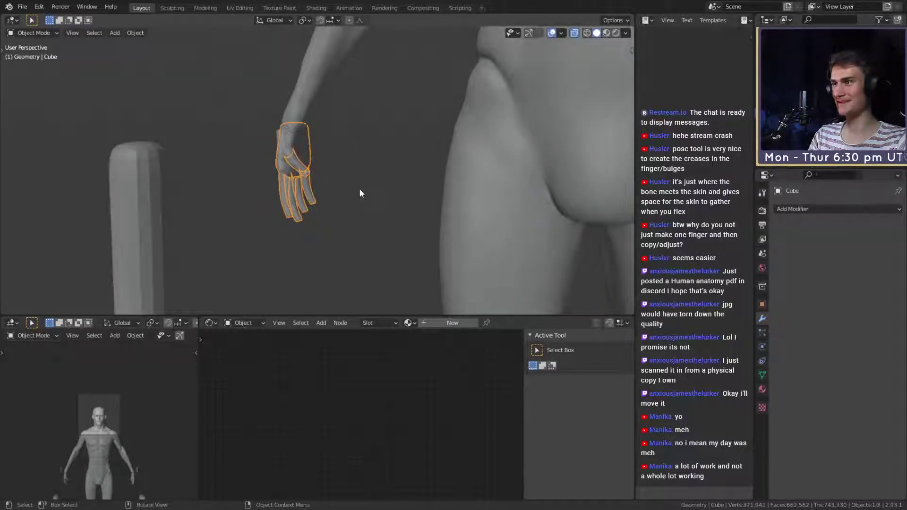
{"action": "left_click", "coordinate": [282, 163]}
{"action": "key", "text": "Tab"}
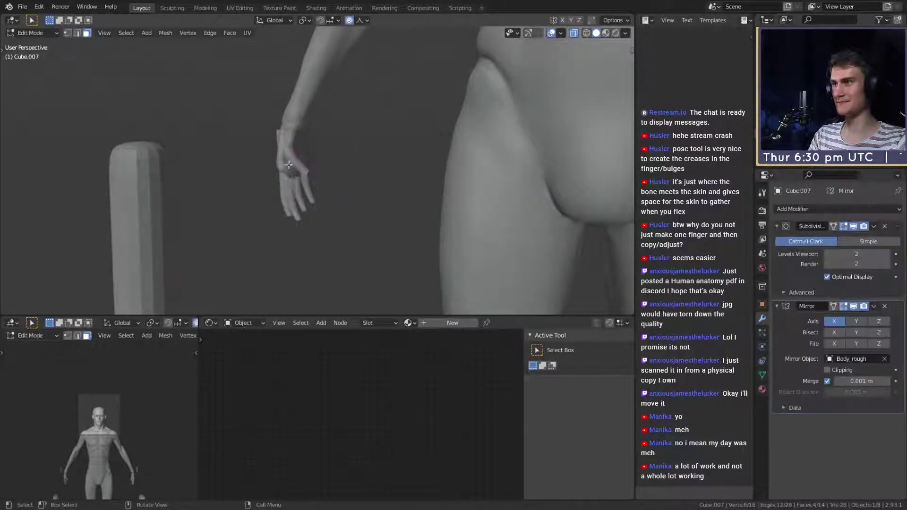
{"action": "key", "text": "Tab"}
Step: Select all linked geometry of the figure's right hand in Edit Mode and delete it, keeping the left hand
{"action": "left_click", "coordinate": [302, 171]}
{"action": "key", "text": "Tab"}
{"action": "middle_click_drag", "start_coordinate": [320, 186], "coordinate": [389, 202]}
{"action": "key", "text": "l"}
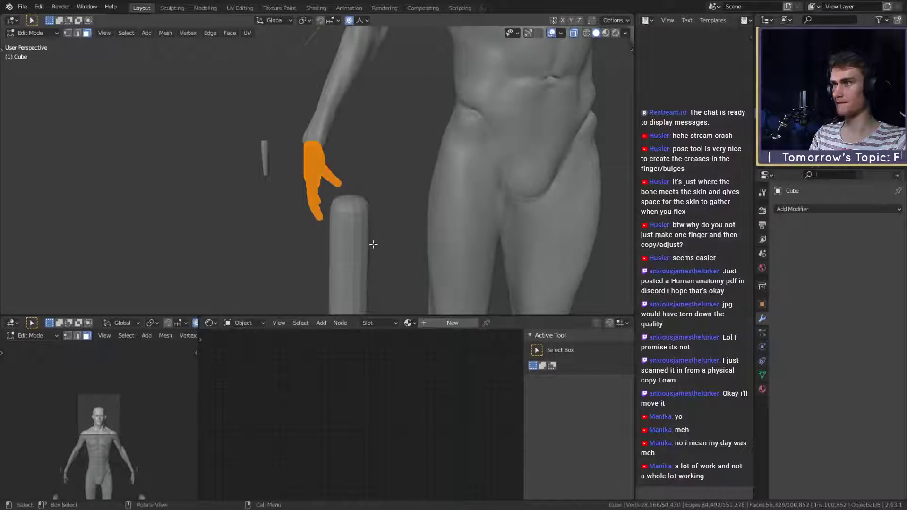
{"action": "key", "text": "x"}
{"action": "left_click", "coordinate": [341, 245]}
{"action": "middle_click_drag", "start_coordinate": [465, 231], "coordinate": [231, 213], "text": "shift"}
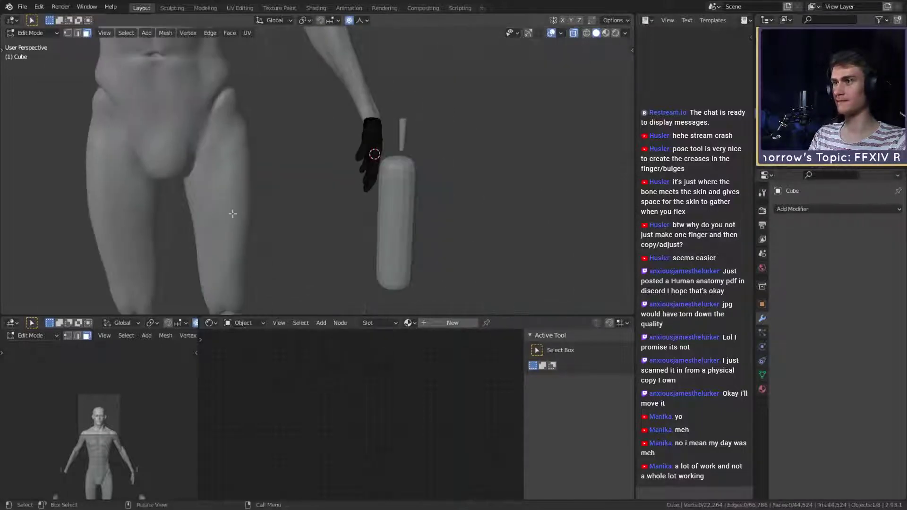
Step: Leave Edit Mode and add an X-axis Mirror modifier to the hand, with Body_rough as the mirror object
{"action": "key", "text": "Tab"}
{"action": "scroll", "coordinate": [283, 208], "scroll_direction": "down", "scroll_amount": 4}
{"action": "middle_click_drag", "start_coordinate": [367, 202], "coordinate": [325, 208]}
{"action": "scroll", "coordinate": [325, 208], "scroll_direction": "up", "scroll_amount": 3}
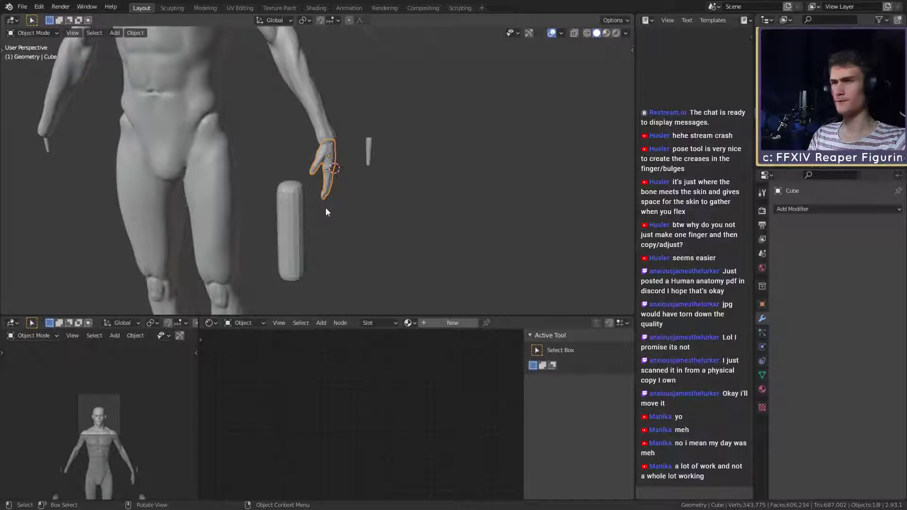
{"action": "key", "text": "ctrl+shift+m"}
{"action": "middle_click_drag", "start_coordinate": [414, 208], "coordinate": [448, 213]}
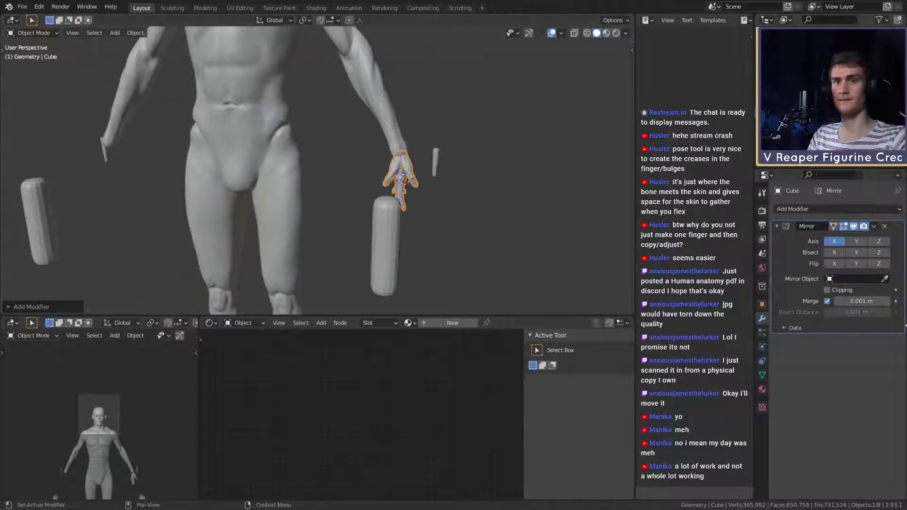
{"action": "left_click", "coordinate": [887, 282]}
{"action": "left_click", "coordinate": [227, 130]}
Step: Place the 3D cursor at the back of the left wrist and set the transform pivot point to the 3D cursor
{"action": "scroll", "coordinate": [261, 184], "scroll_direction": "up", "scroll_amount": 6}
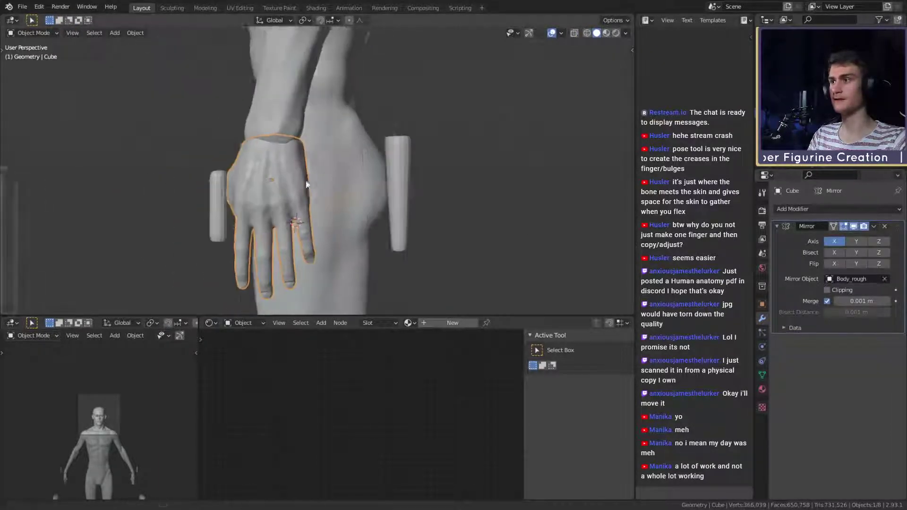
{"action": "middle_click_drag", "start_coordinate": [306, 202], "coordinate": [336, 167], "text": "shift"}
{"action": "scroll", "coordinate": [335, 166], "scroll_direction": "up", "scroll_amount": 3}
{"action": "middle_click_drag", "start_coordinate": [336, 167], "coordinate": [372, 142]}
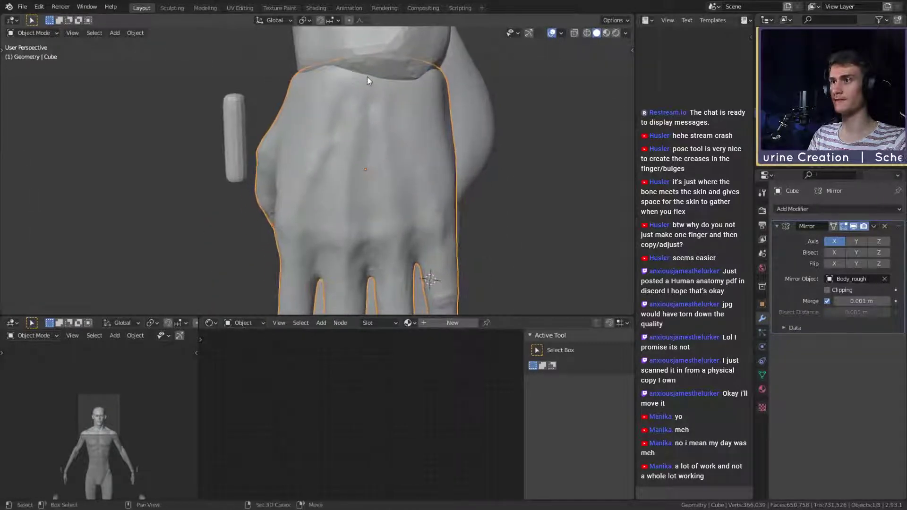
{"action": "right_click", "coordinate": [369, 73], "text": "shift"}
{"action": "scroll", "coordinate": [428, 103], "scroll_direction": "down", "scroll_amount": 5}
{"action": "middle_click_drag", "start_coordinate": [428, 103], "coordinate": [404, 120]}
{"action": "left_click", "coordinate": [304, 20]}
{"action": "left_click", "coordinate": [326, 39]}
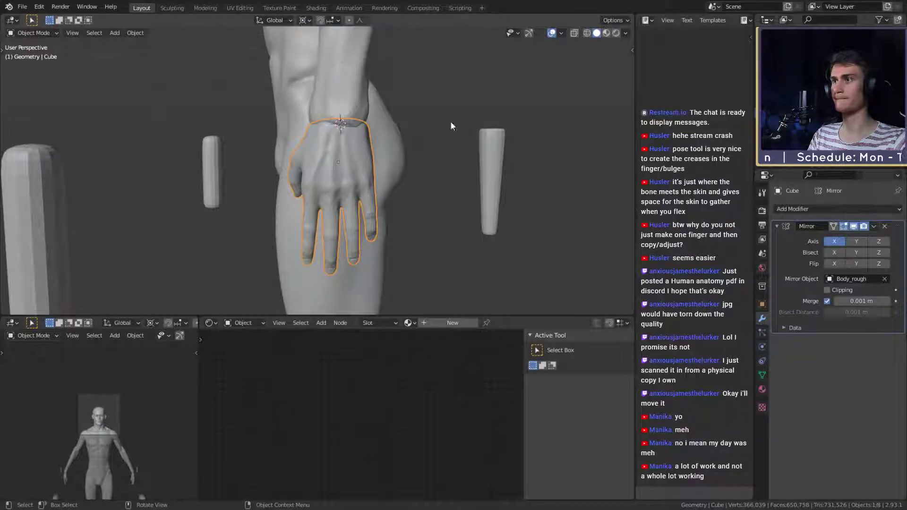
Step: Scale the mirrored hand up uniformly from the wrist by a factor of about 1.06
{"action": "key", "text": "s"}
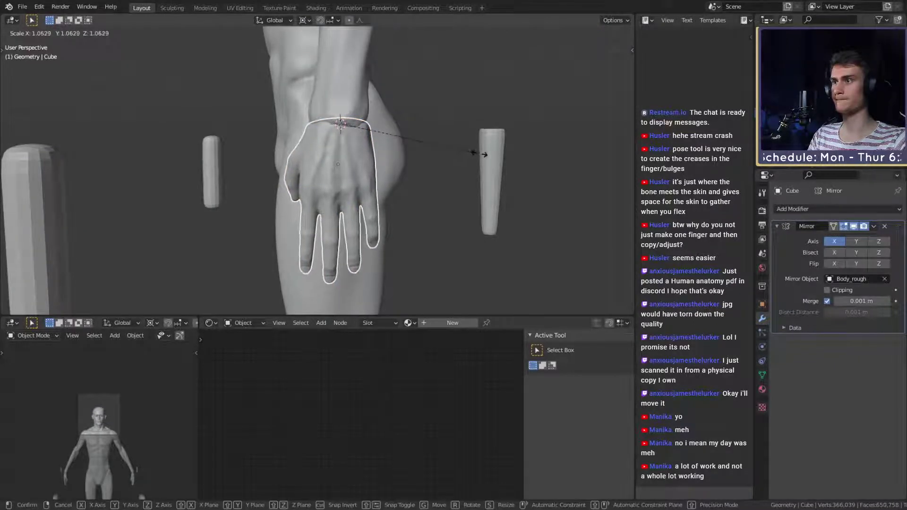
{"action": "left_click", "coordinate": [482, 154]}
{"action": "scroll", "coordinate": [378, 188], "scroll_direction": "down", "scroll_amount": 10}
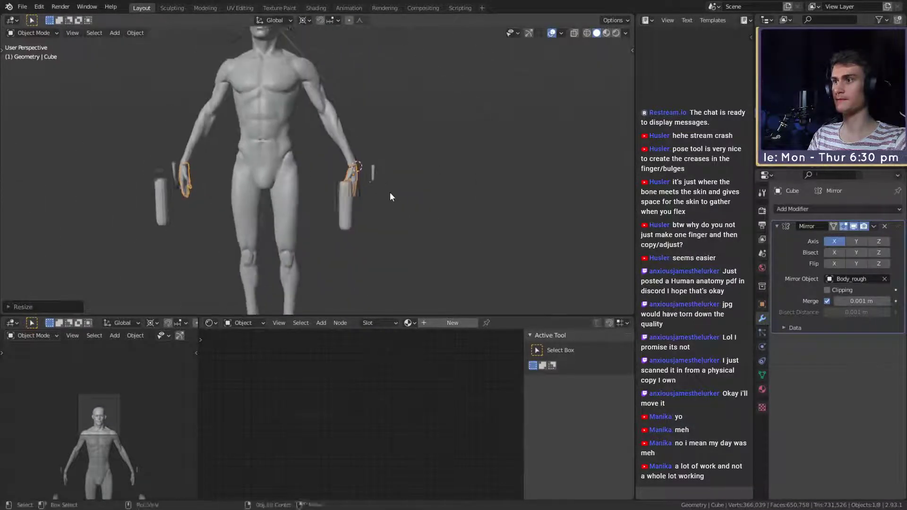
{"action": "scroll", "coordinate": [402, 197], "scroll_direction": "down", "scroll_amount": 3}
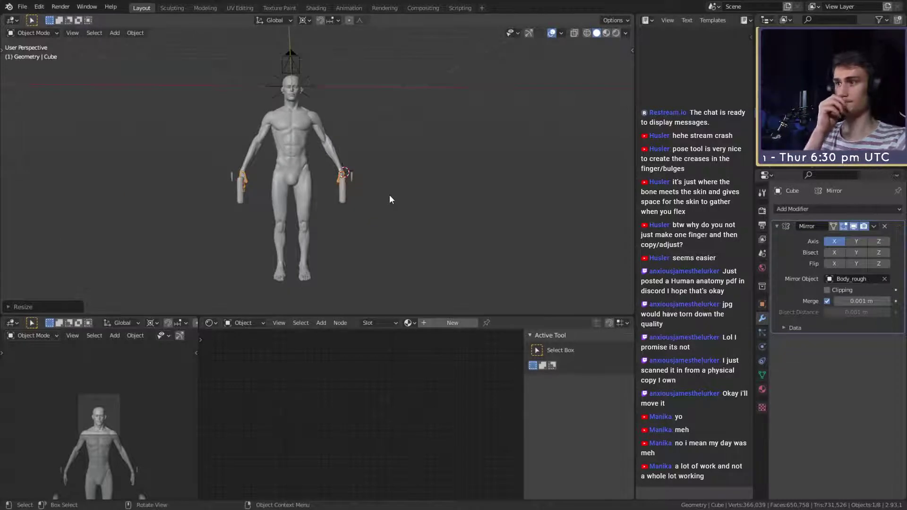
{"action": "middle_click_drag", "start_coordinate": [362, 192], "coordinate": [361, 217]}
{"action": "scroll", "coordinate": [350, 210], "scroll_direction": "up", "scroll_amount": 2}
Step: Delete the mirrored rounded block hanging beneath the hands
{"action": "left_click", "coordinate": [368, 215]}
{"action": "middle_click_drag", "start_coordinate": [424, 220], "coordinate": [421, 228]}
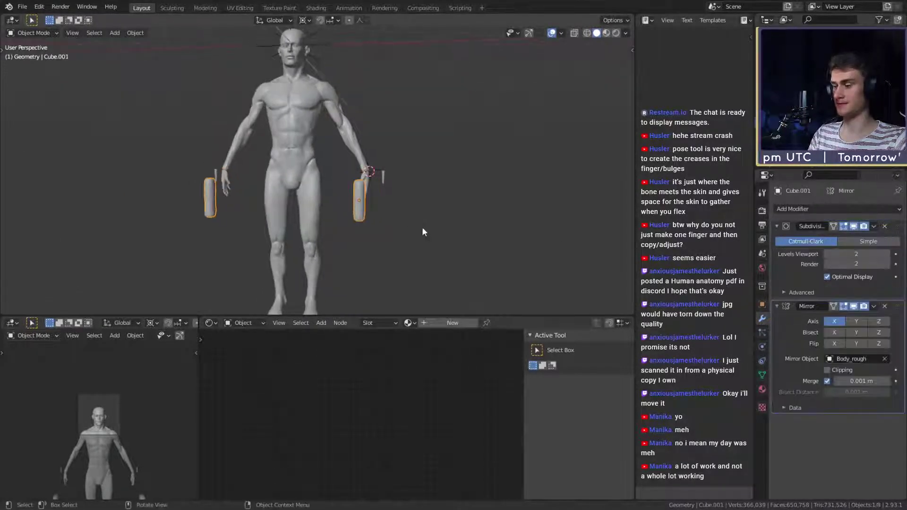
{"action": "key", "text": "g"}
{"action": "left_click", "coordinate": [465, 232]}
{"action": "key", "text": "Delete"}
{"action": "scroll", "coordinate": [342, 214], "scroll_direction": "down", "scroll_amount": 3}
{"action": "scroll", "coordinate": [359, 203], "scroll_direction": "up", "scroll_amount": 3}
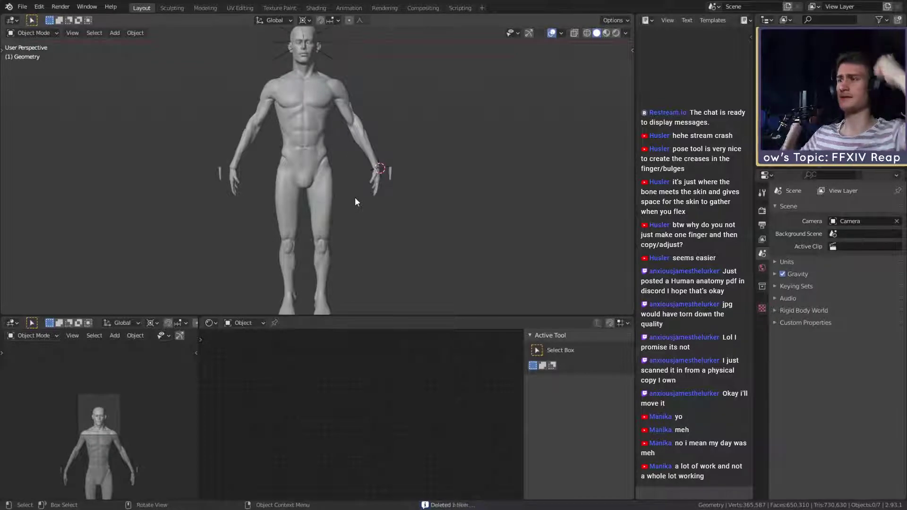
{"action": "scroll", "coordinate": [344, 185], "scroll_direction": "up", "scroll_amount": 1}
{"action": "scroll", "coordinate": [338, 182], "scroll_direction": "up", "scroll_amount": 2}
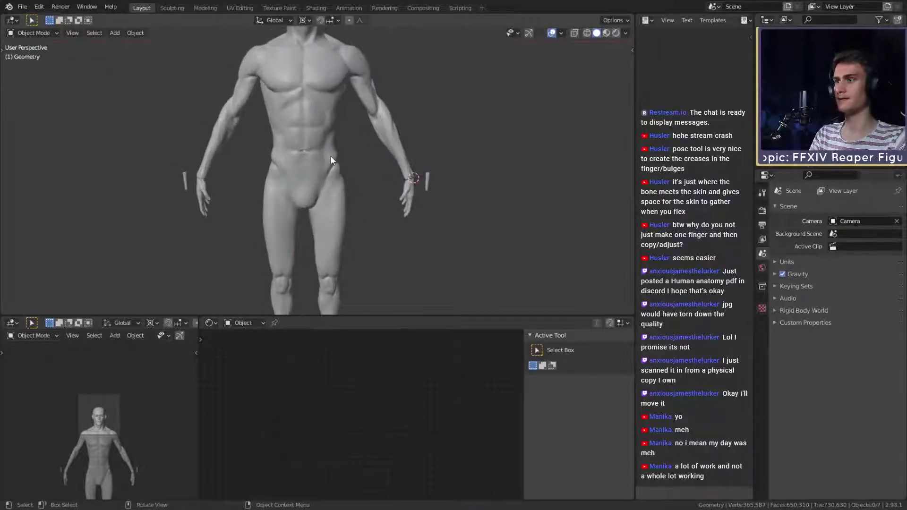
Step: Select the body in the Sculpting workspace and work on its hips with the Grab brush at a 142 px radius
{"action": "left_click", "coordinate": [331, 156]}
{"action": "left_click", "coordinate": [161, 7]}
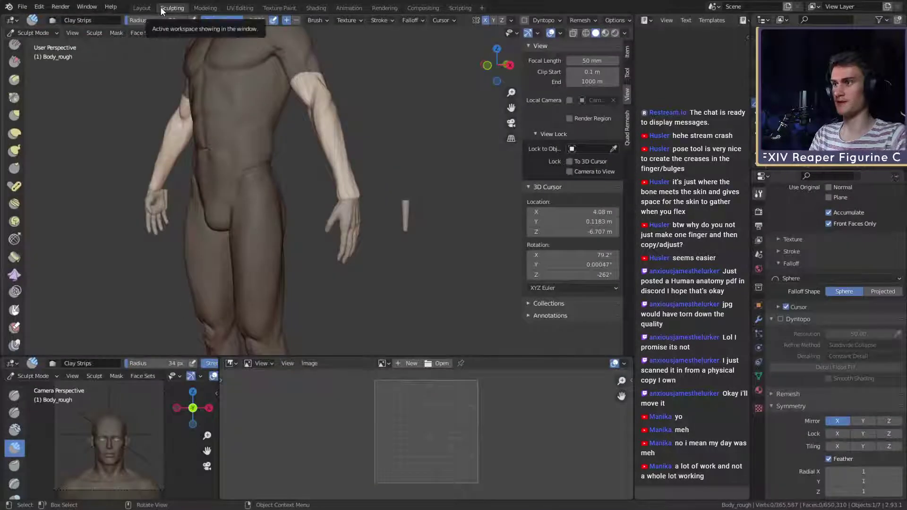
{"action": "middle_click_drag", "start_coordinate": [284, 180], "coordinate": [352, 196]}
{"action": "key", "text": "g"}
{"action": "key", "text": "f"}
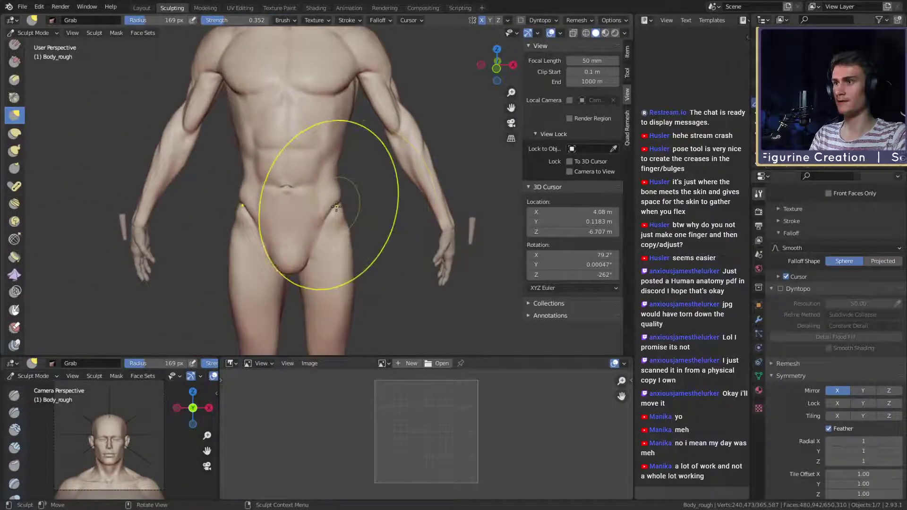
{"action": "left_click", "coordinate": [342, 212]}
{"action": "middle_click_drag", "start_coordinate": [343, 213], "coordinate": [349, 198], "text": "shift"}
{"action": "key", "text": "f"}
{"action": "left_click", "coordinate": [332, 197]}
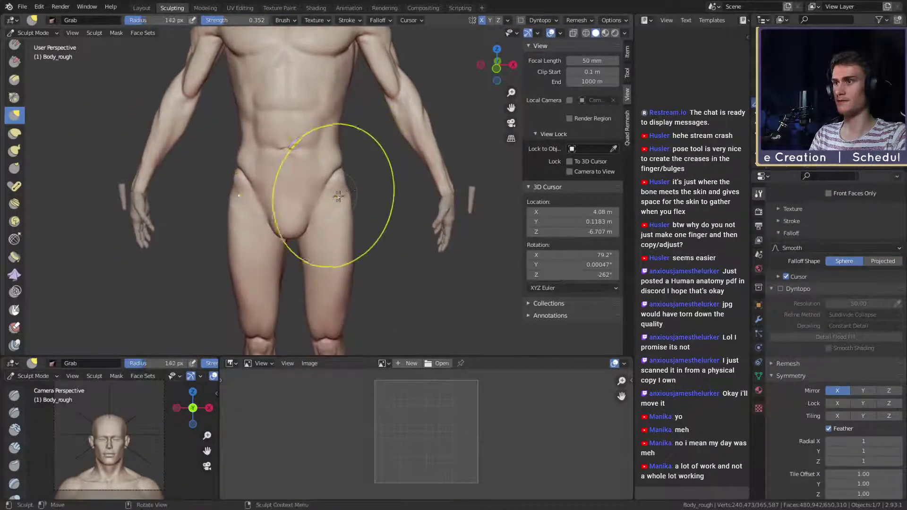
Step: Nudge the front of the body's shoulders with the Grab brush at a 187 px radius
{"action": "mouse_move", "coordinate": [349, 168]}
{"action": "middle_mouse_down", "text": "shift"}
{"action": "mouse_move", "coordinate": [352, 209]}
{"action": "mouse_move", "coordinate": [357, 163]}
{"action": "middle_mouse_up", "text": "shift"}
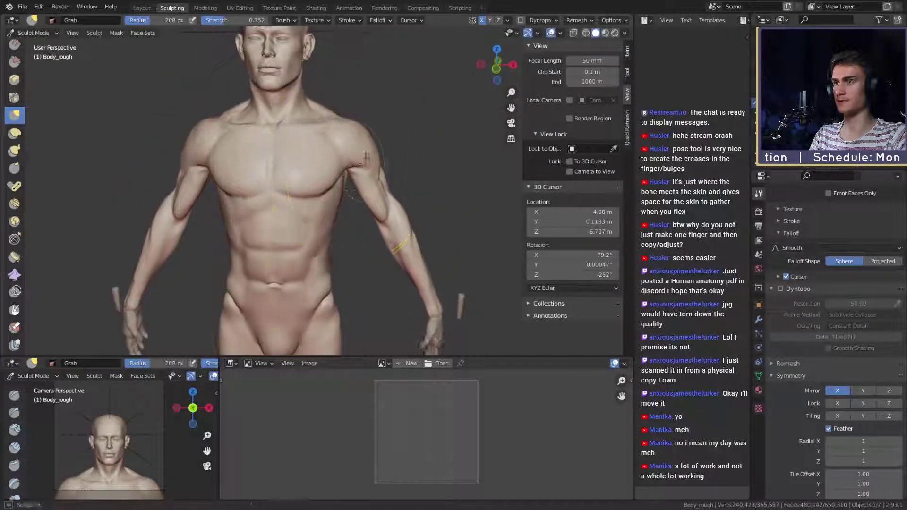
{"action": "key", "text": "f"}
{"action": "left_click", "coordinate": [357, 159]}
{"action": "scroll", "coordinate": [356, 158], "scroll_direction": "down", "scroll_amount": 2}
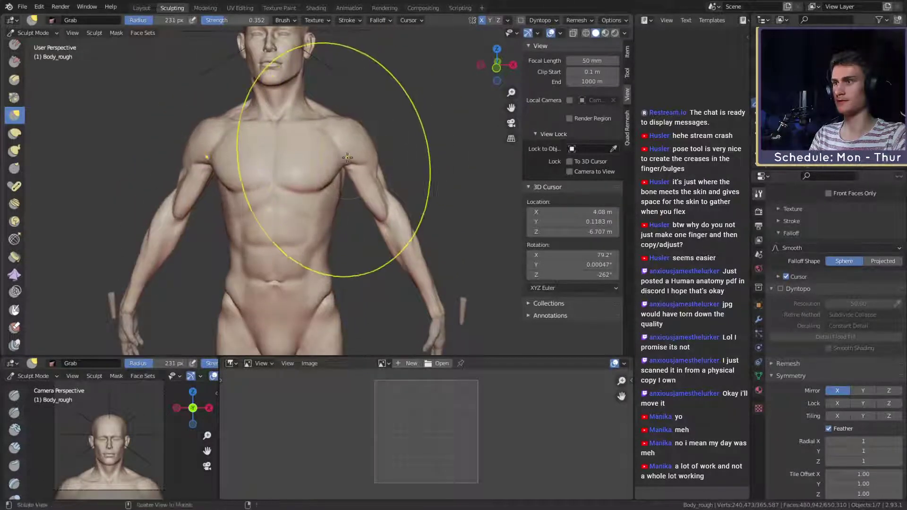
{"action": "scroll", "coordinate": [331, 137], "scroll_direction": "down", "scroll_amount": 2}
{"action": "scroll", "coordinate": [328, 223], "scroll_direction": "up", "scroll_amount": 3}
{"action": "key", "text": "f"}
{"action": "left_click", "coordinate": [339, 155]}
{"action": "left_click_drag", "start_coordinate": [358, 155], "coordinate": [357, 156]}
{"action": "scroll", "coordinate": [355, 166], "scroll_direction": "down", "scroll_amount": 3}
{"action": "middle_click_drag", "start_coordinate": [350, 181], "coordinate": [354, 173]}
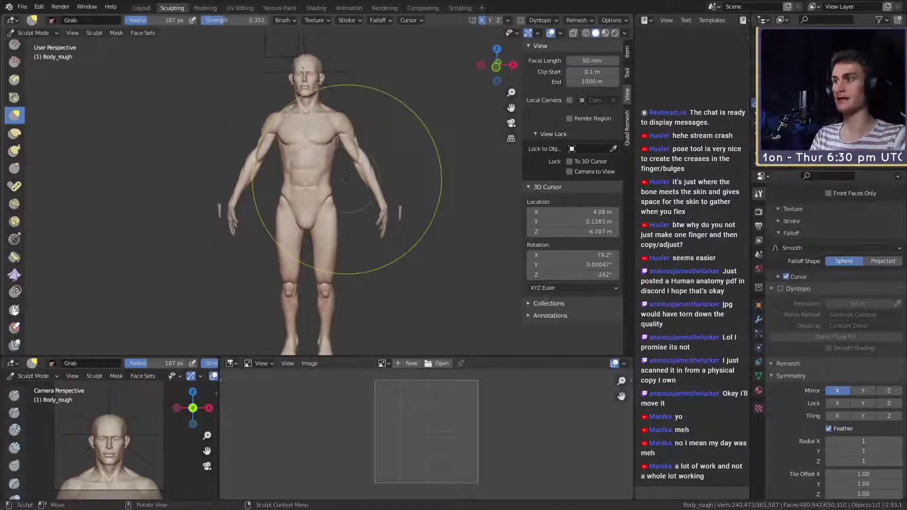
{"action": "scroll", "coordinate": [345, 171], "scroll_direction": "up", "scroll_amount": 2}
Step: Examine the whole figure from several angles in the Layout workspace, comparing the hands with the arms and body
{"action": "left_click", "coordinate": [142, 8]}
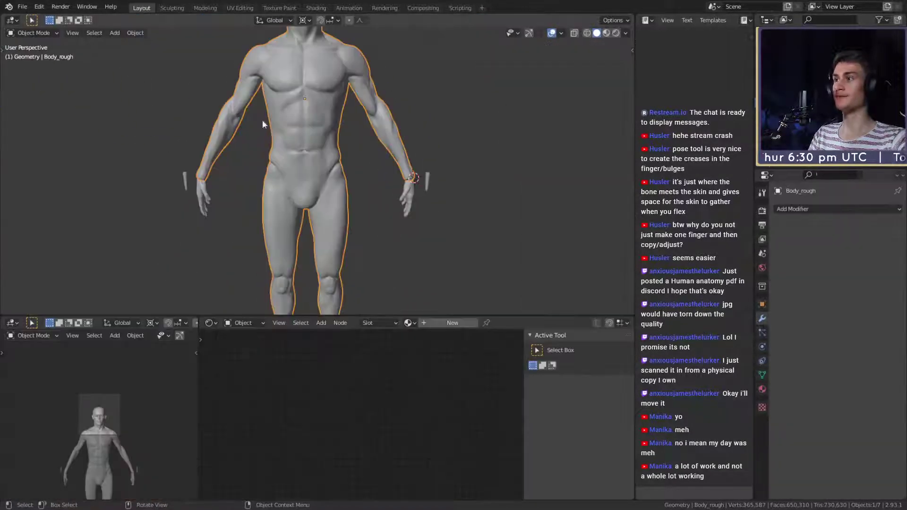
{"action": "scroll", "coordinate": [283, 156], "scroll_direction": "down", "scroll_amount": 4}
{"action": "left_click", "coordinate": [331, 192]}
{"action": "scroll", "coordinate": [332, 193], "scroll_direction": "up", "scroll_amount": 3}
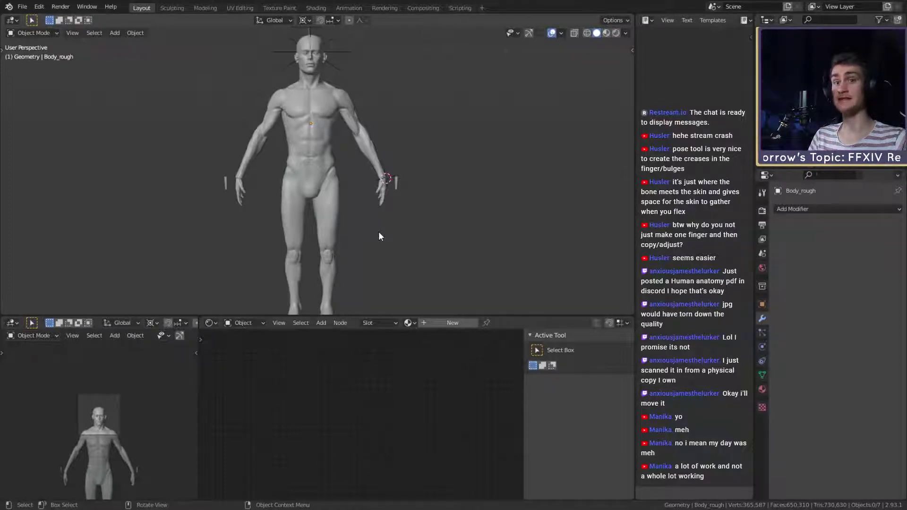
{"action": "scroll", "coordinate": [356, 214], "scroll_direction": "down", "scroll_amount": 3}
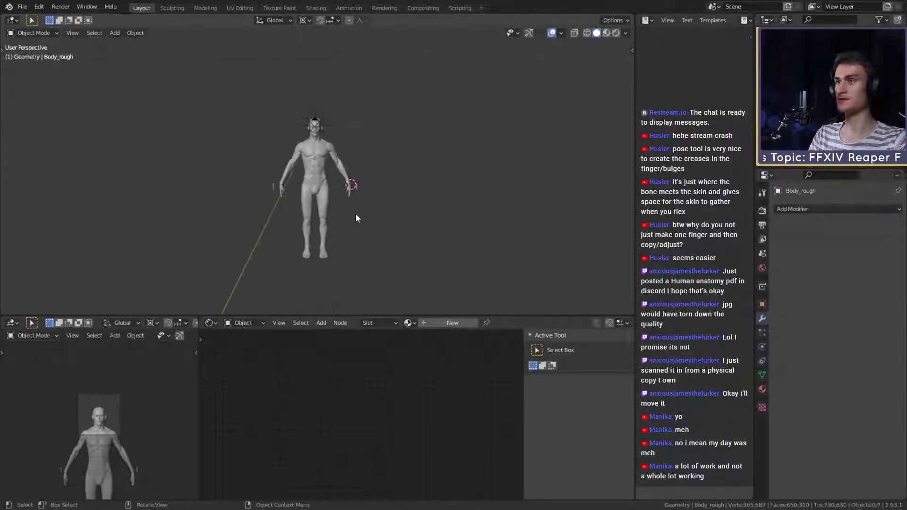
{"action": "scroll", "coordinate": [356, 231], "scroll_direction": "up", "scroll_amount": 3}
{"action": "scroll", "coordinate": [356, 226], "scroll_direction": "up", "scroll_amount": 4}
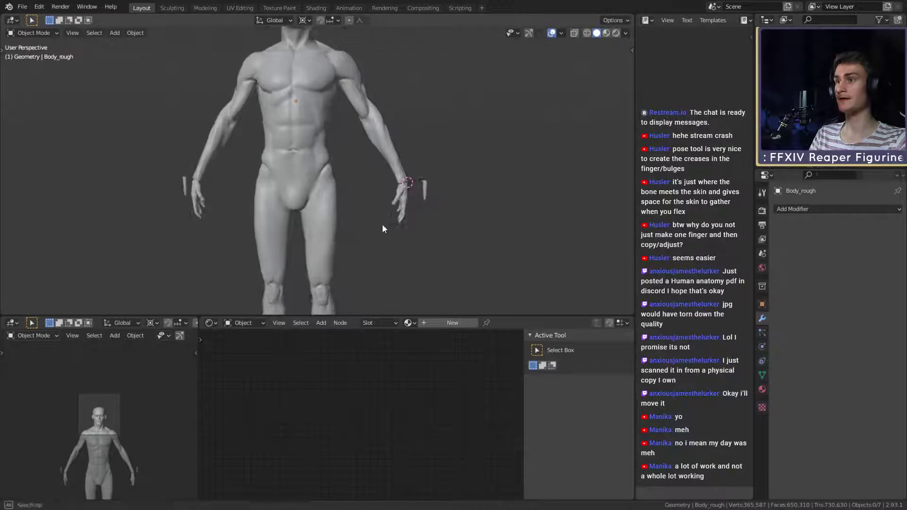
{"action": "middle_click_drag", "start_coordinate": [382, 224], "coordinate": [454, 196]}
{"action": "scroll", "coordinate": [353, 192], "scroll_direction": "up", "scroll_amount": 3}
{"action": "scroll", "coordinate": [353, 192], "scroll_direction": "down", "scroll_amount": 3}
{"action": "scroll", "coordinate": [419, 191], "scroll_direction": "down", "scroll_amount": 3}
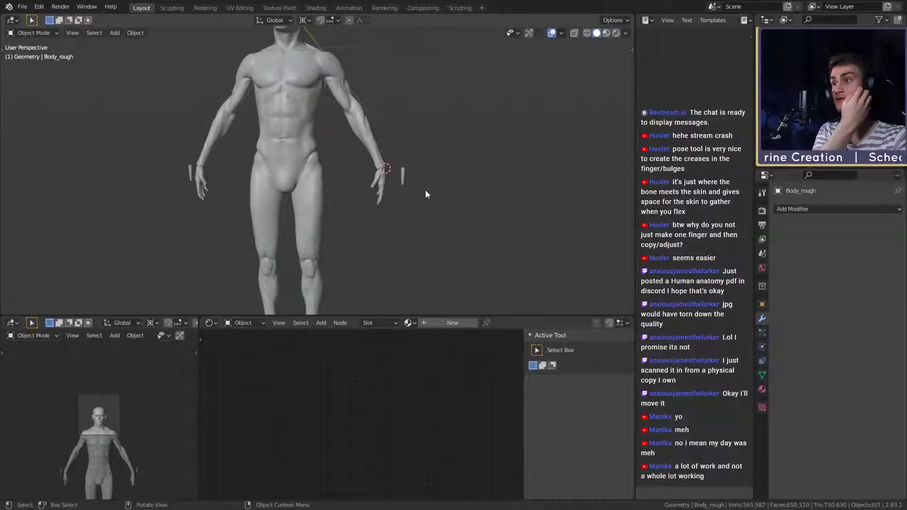
{"action": "scroll", "coordinate": [371, 218], "scroll_direction": "up", "scroll_amount": 3}
{"action": "middle_click_drag", "start_coordinate": [369, 217], "coordinate": [344, 178]}
{"action": "left_click", "coordinate": [344, 175]}
{"action": "scroll", "coordinate": [344, 174], "scroll_direction": "down", "scroll_amount": 4}
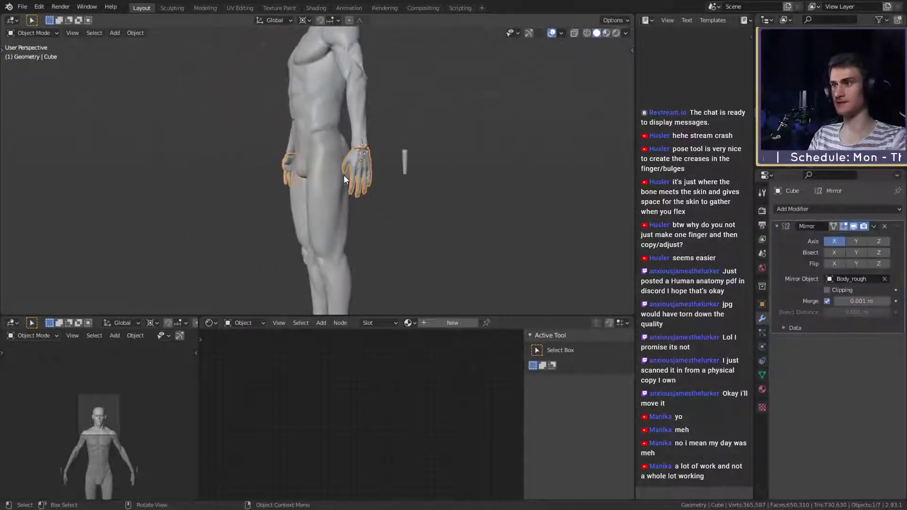
{"action": "middle_click_drag", "start_coordinate": [409, 202], "coordinate": [390, 206]}
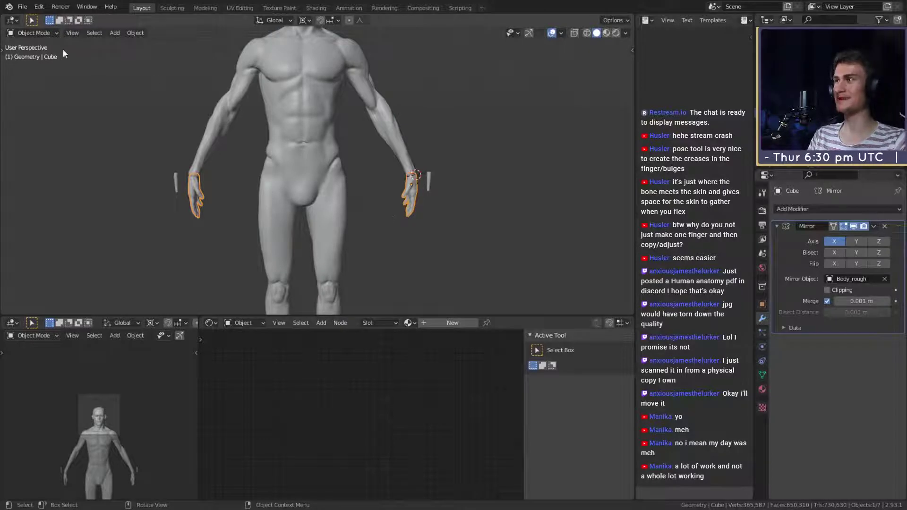
Step: Save the current figurine file and clear the selection
{"action": "left_click", "coordinate": [23, 8]}
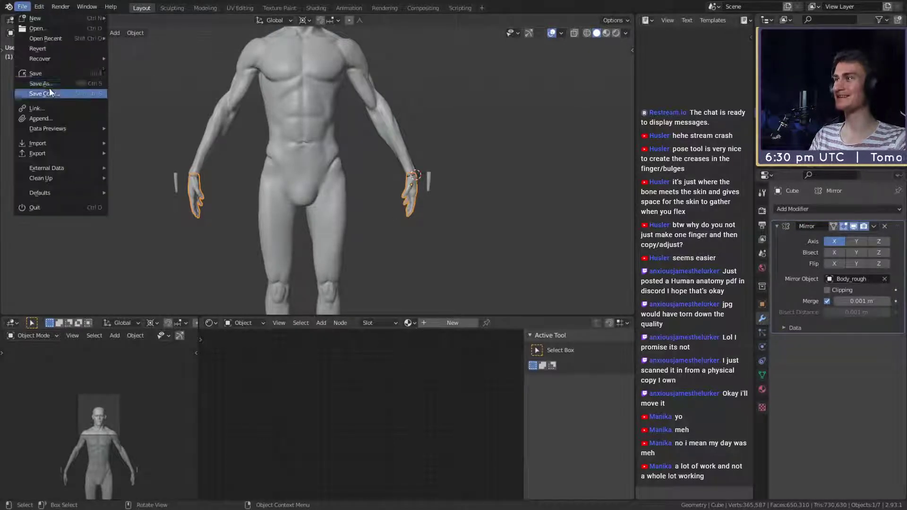
{"action": "left_click", "coordinate": [44, 75]}
{"action": "scroll", "coordinate": [346, 215], "scroll_direction": "down", "scroll_amount": 4}
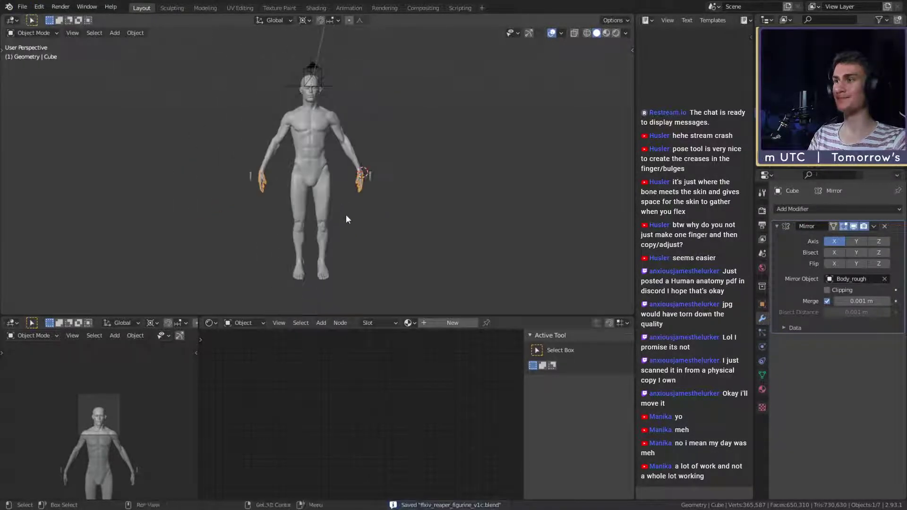
{"action": "left_click", "coordinate": [414, 126]}
{"action": "scroll", "coordinate": [335, 229], "scroll_direction": "up", "scroll_amount": 2}
{"action": "middle_click_drag", "start_coordinate": [335, 230], "coordinate": [351, 206]}
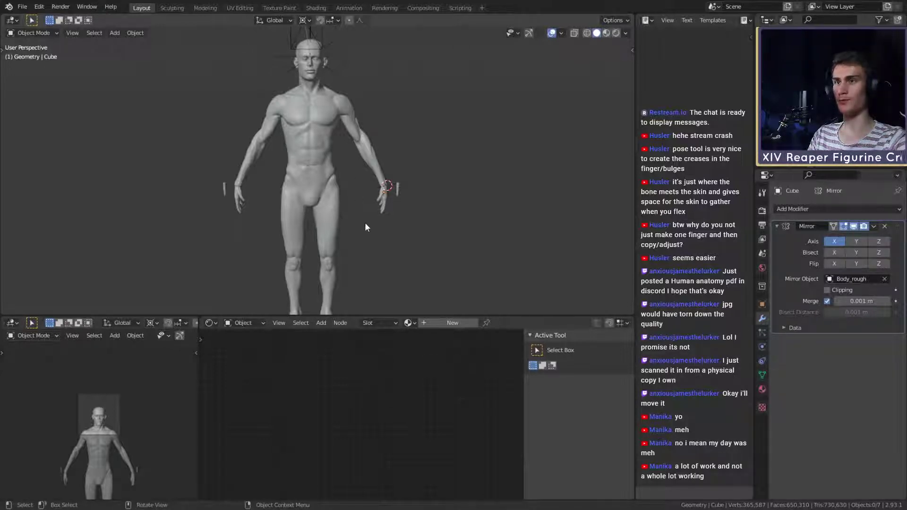
Step: Select the body in the Sculpting workspace and adjust its shoulders from behind with the Grab brush at a 278 px radius
{"action": "left_click", "coordinate": [362, 149]}
{"action": "middle_click_drag", "start_coordinate": [361, 149], "coordinate": [377, 176]}
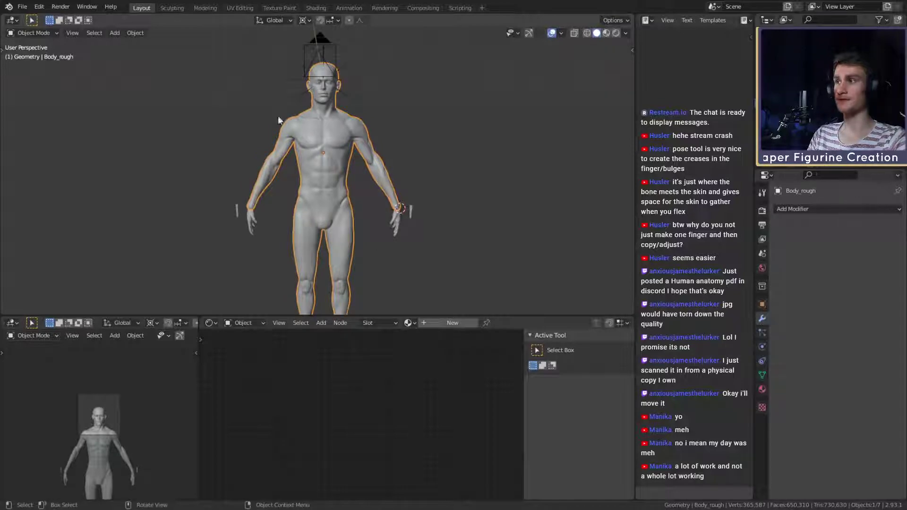
{"action": "left_click", "coordinate": [171, 8]}
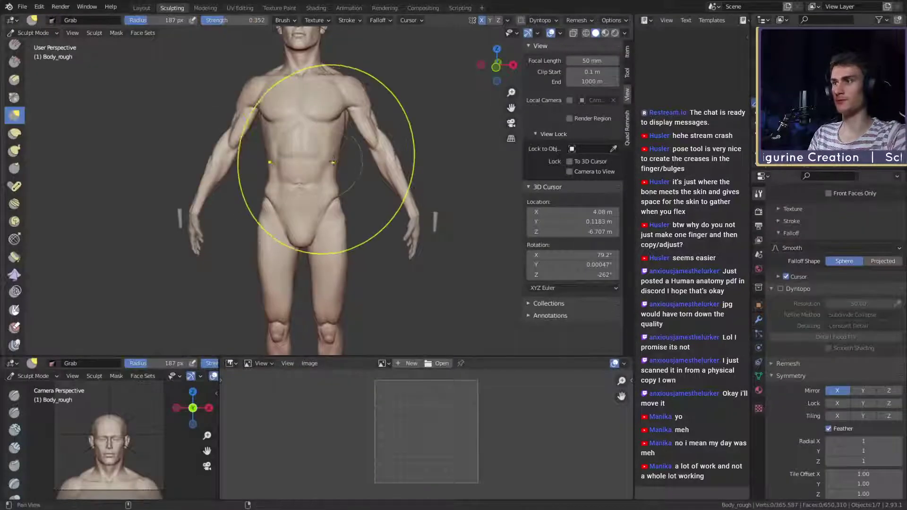
{"action": "left_click_drag", "start_coordinate": [334, 162], "coordinate": [180, 201], "text": "alt+shift"}
{"action": "mouse_move", "coordinate": [255, 236]}
{"action": "left_mouse_down", "text": "ctrl+alt"}
{"action": "mouse_move", "coordinate": [276, 184]}
{"action": "mouse_move", "coordinate": [305, 174]}
{"action": "mouse_move", "coordinate": [312, 183]}
{"action": "mouse_move", "coordinate": [294, 173]}
{"action": "left_mouse_up", "text": "ctrl+alt"}
{"action": "key", "text": "f"}
{"action": "left_click", "coordinate": [301, 182]}
{"action": "key", "text": "f"}
{"action": "left_click", "coordinate": [312, 176]}
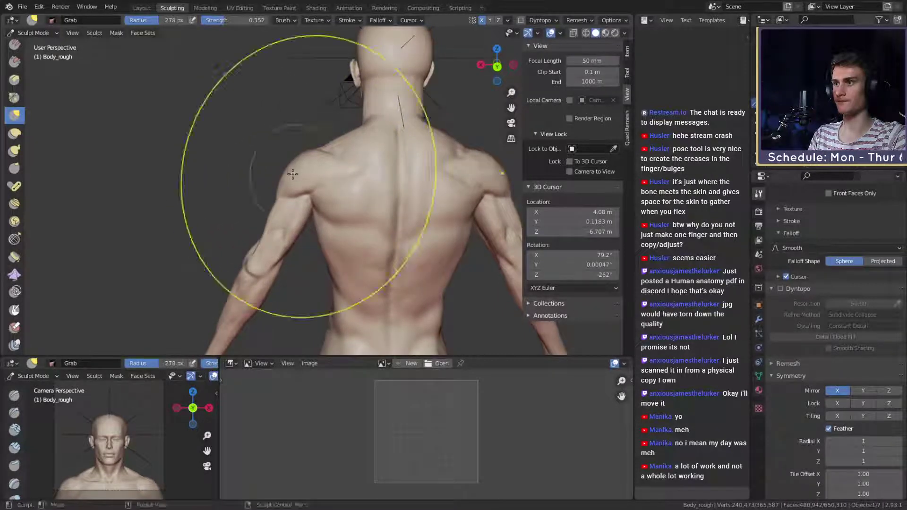
{"action": "left_click_drag", "start_coordinate": [333, 243], "coordinate": [294, 168], "text": "alt+shift"}
Step: Refine the body's arms with the Grab brush at a 182 px radius, checking the shape from the front
{"action": "key", "text": "f"}
{"action": "left_click", "coordinate": [303, 201]}
{"action": "mouse_move", "coordinate": [297, 205]}
{"action": "left_mouse_down"}
{"action": "mouse_move", "coordinate": [288, 206]}
{"action": "mouse_move", "coordinate": [392, 212]}
{"action": "mouse_move", "coordinate": [368, 184]}
{"action": "left_mouse_up"}
{"action": "key", "text": "f"}
{"action": "left_click", "coordinate": [301, 202]}
{"action": "scroll", "coordinate": [367, 184], "scroll_direction": "down", "scroll_amount": 3}
{"action": "scroll", "coordinate": [367, 184], "scroll_direction": "up", "scroll_amount": 3}
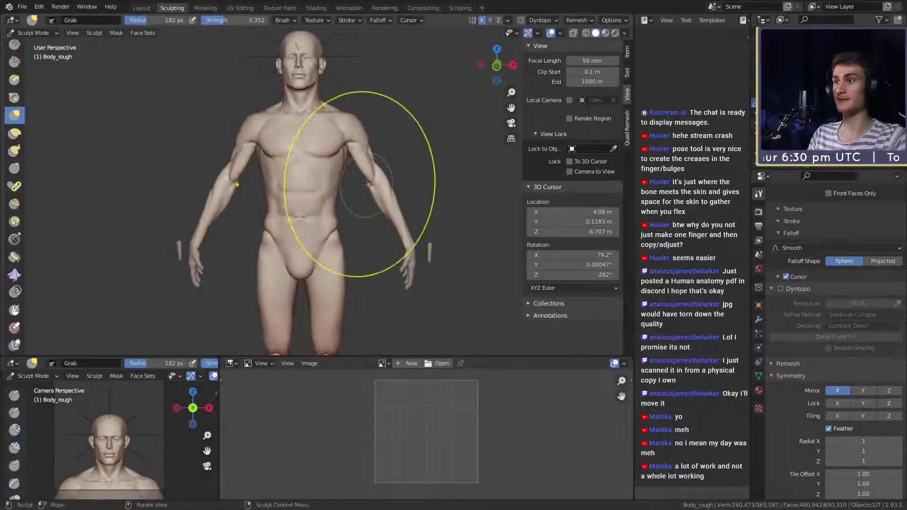
Step: Return to the Layout workspace and select the mirrored hand object
{"action": "left_click", "coordinate": [142, 8]}
{"action": "scroll", "coordinate": [388, 202], "scroll_direction": "down", "scroll_amount": 3}
{"action": "scroll", "coordinate": [370, 196], "scroll_direction": "up", "scroll_amount": 4}
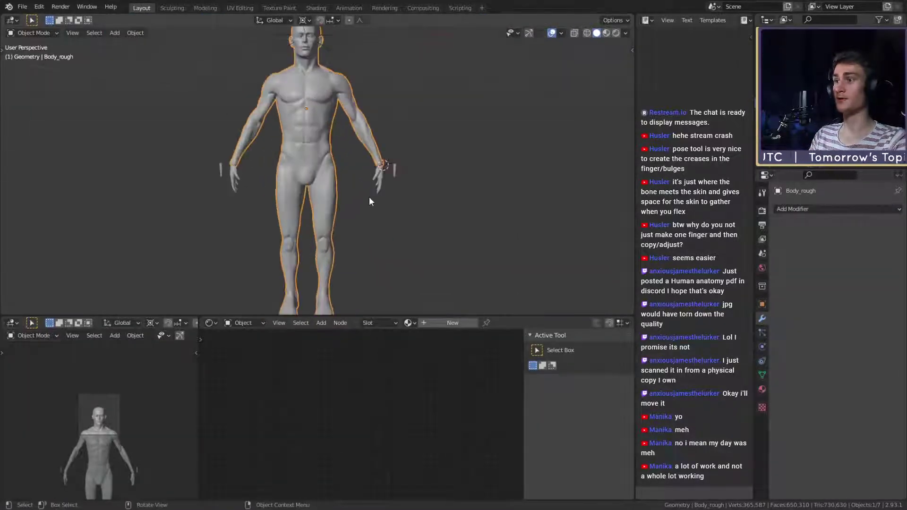
{"action": "left_click", "coordinate": [380, 184]}
{"action": "middle_click_drag", "start_coordinate": [405, 186], "coordinate": [402, 205], "text": "shift"}
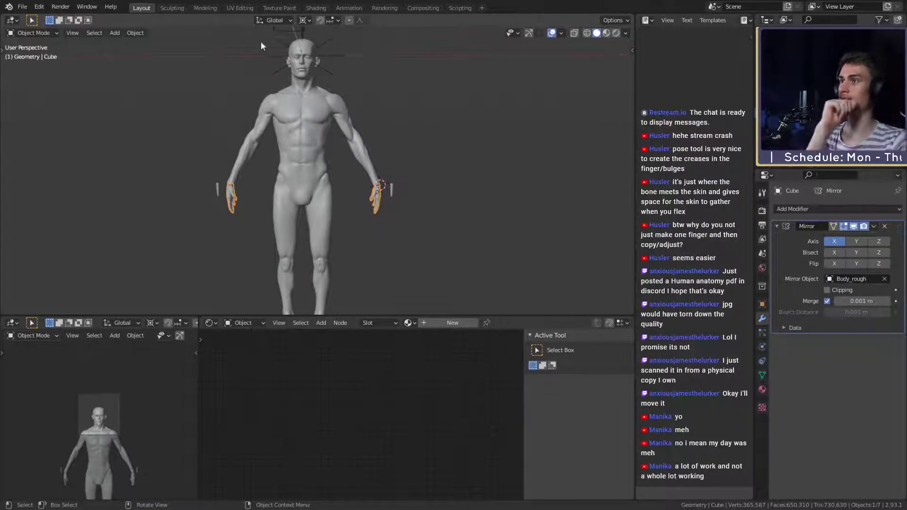
Step: Save the figurine file again with the latest body changes and deselect the hands
{"action": "left_click", "coordinate": [22, 7]}
{"action": "left_click", "coordinate": [36, 73]}
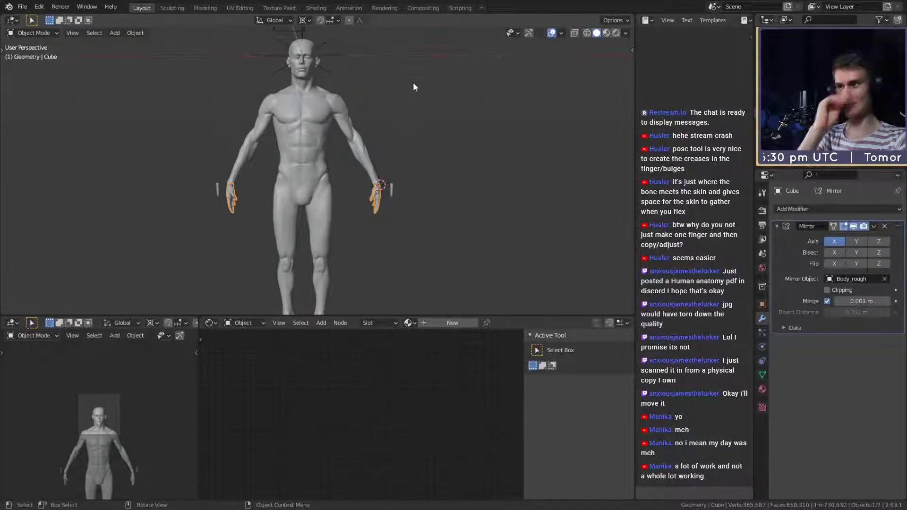
{"action": "left_click", "coordinate": [449, 180]}
{"action": "scroll", "coordinate": [447, 178], "scroll_direction": "up", "scroll_amount": 2}
{"action": "scroll", "coordinate": [425, 227], "scroll_direction": "down", "scroll_amount": 4}
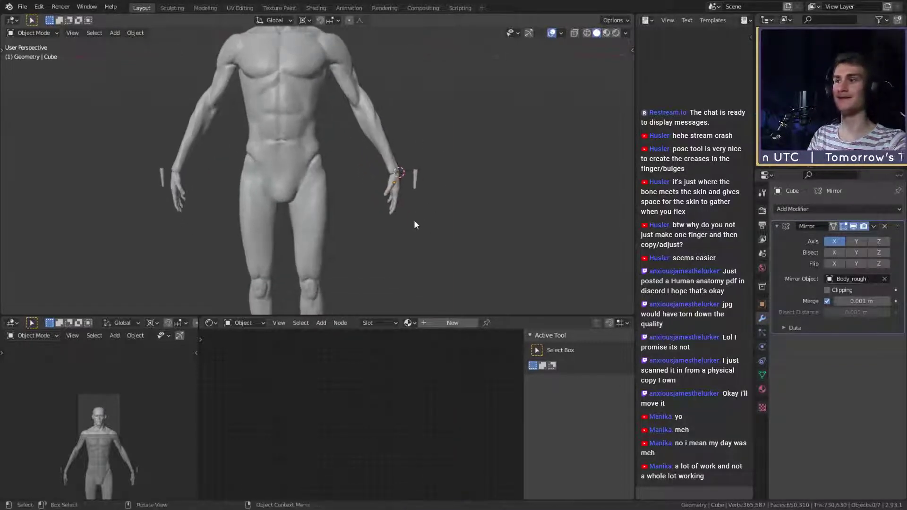